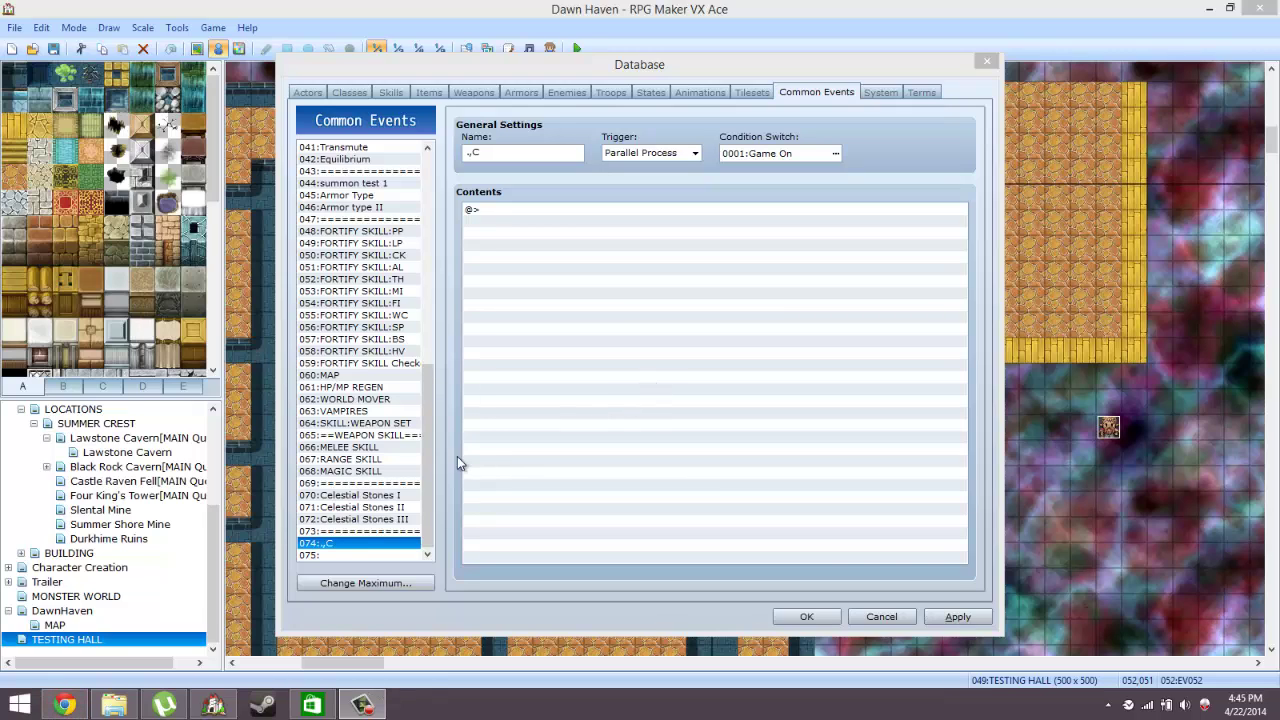
Examine the contents of the Celestial Stones I, II and III common events
{"action": "left_click", "coordinate": [350, 496]}
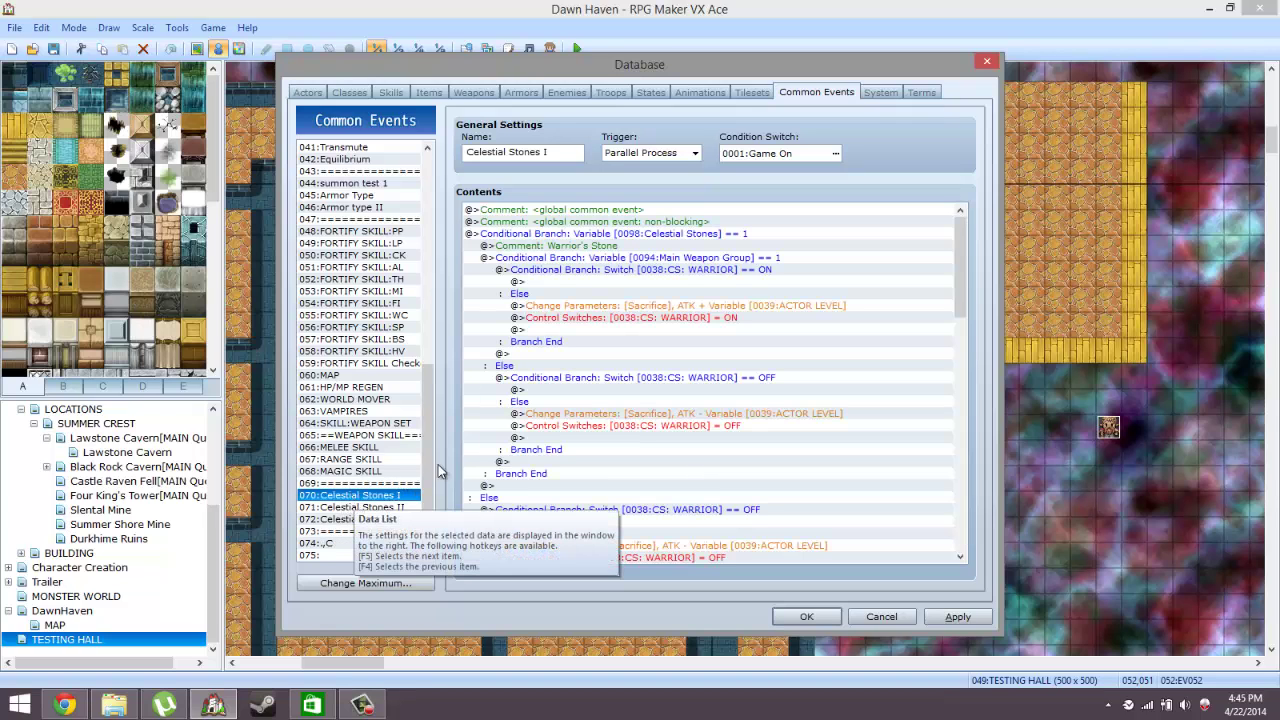
{"action": "left_click", "coordinate": [520, 366]}
{"action": "left_click", "coordinate": [385, 508]}
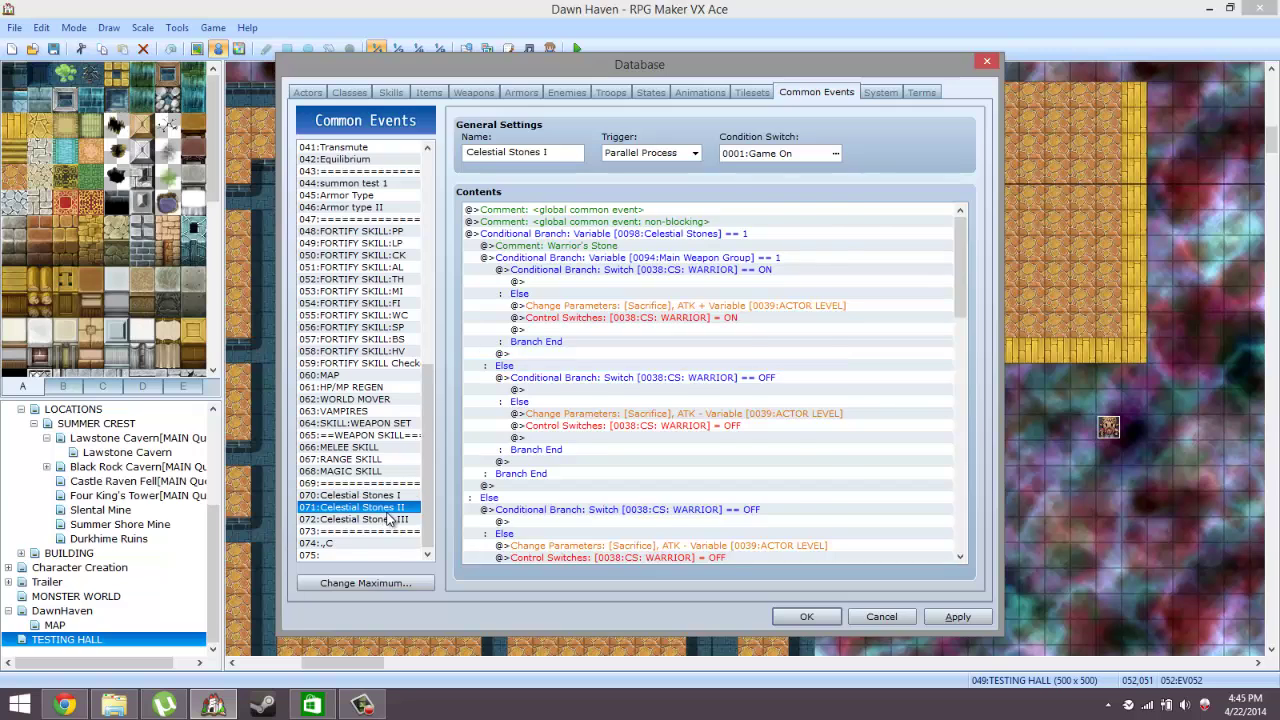
{"action": "left_click", "coordinate": [390, 520]}
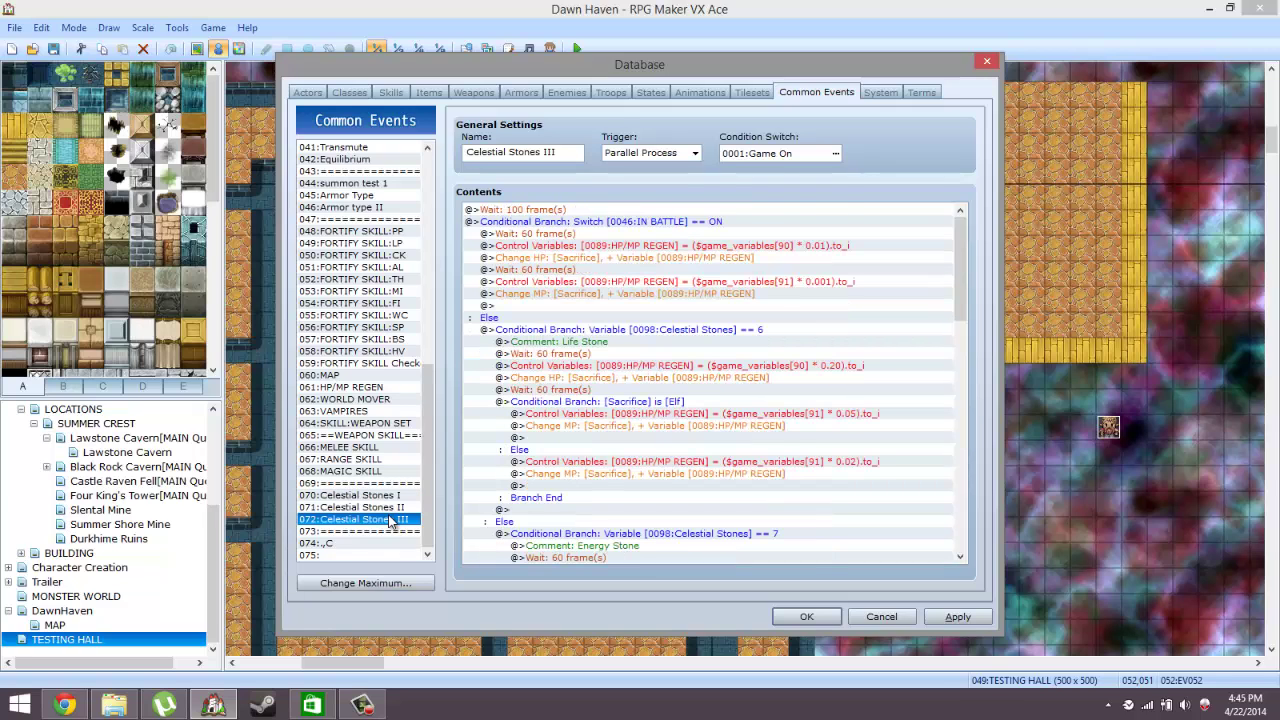
{"action": "left_click", "coordinate": [385, 508]}
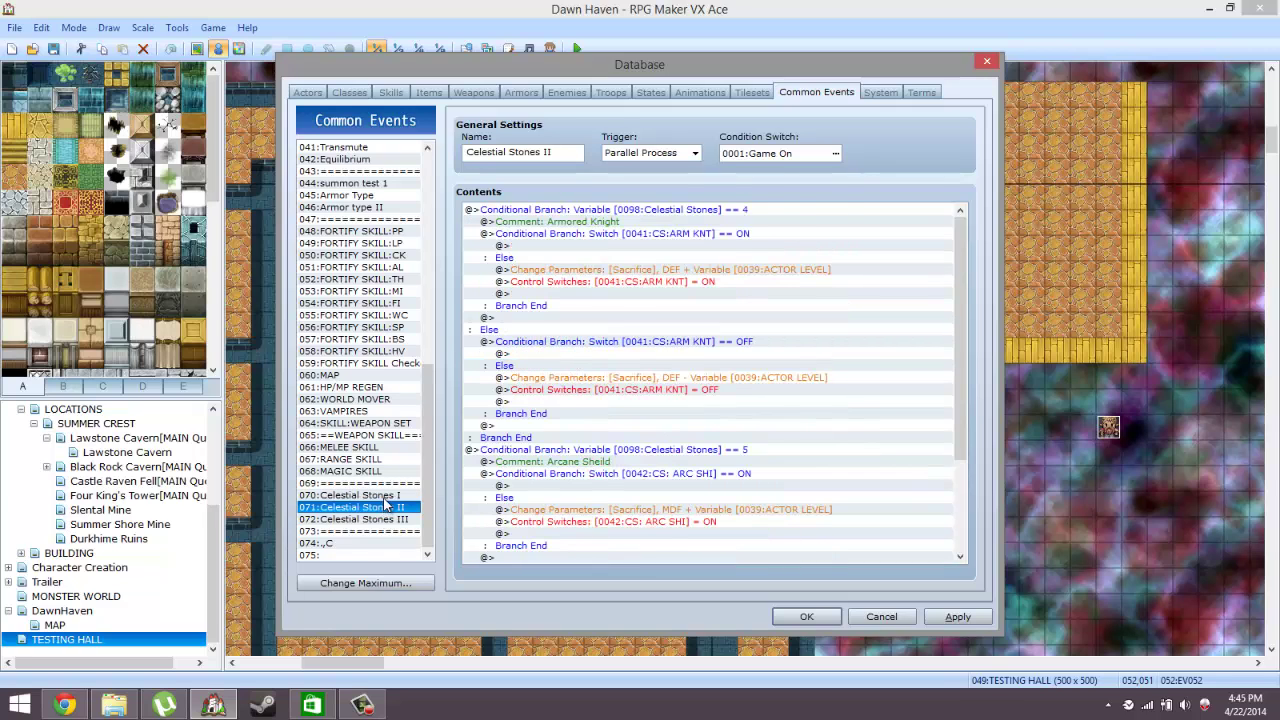
{"action": "left_click", "coordinate": [385, 497]}
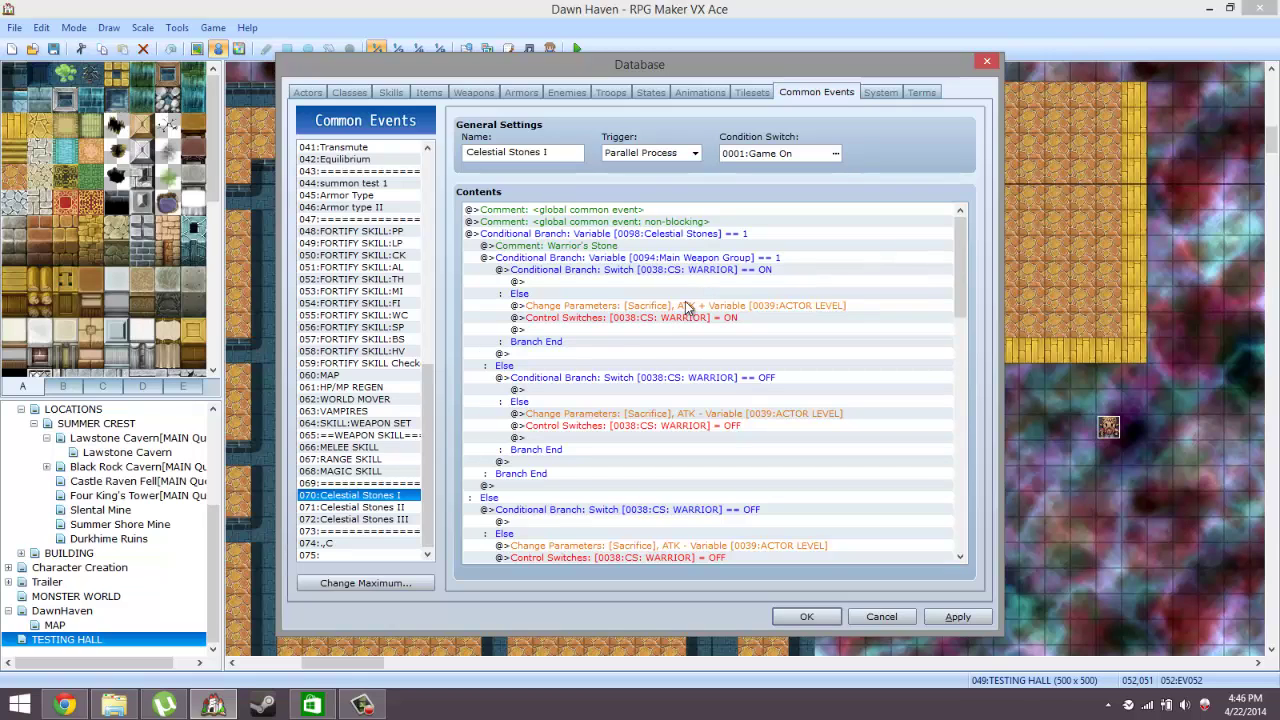
{"action": "left_click", "coordinate": [380, 507]}
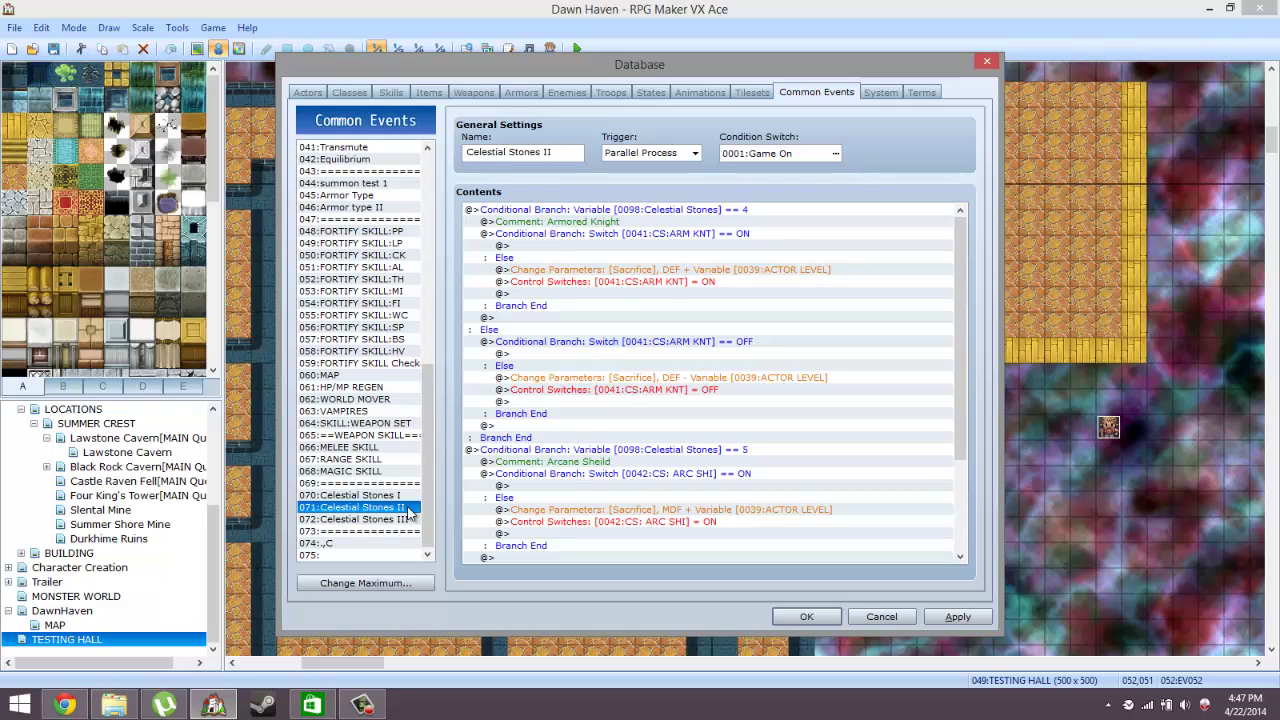
{"action": "left_click", "coordinate": [404, 519]}
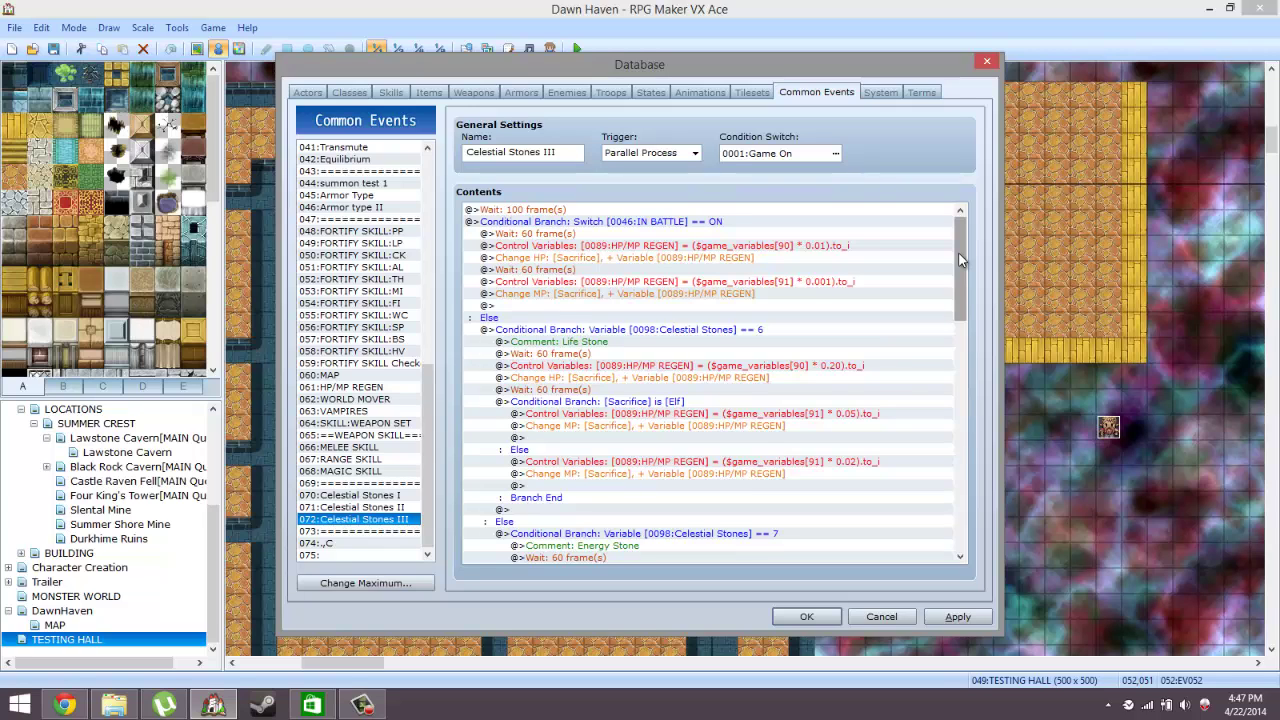
{"action": "left_click_drag", "start_coordinate": [958, 260], "coordinate": [942, 336]}
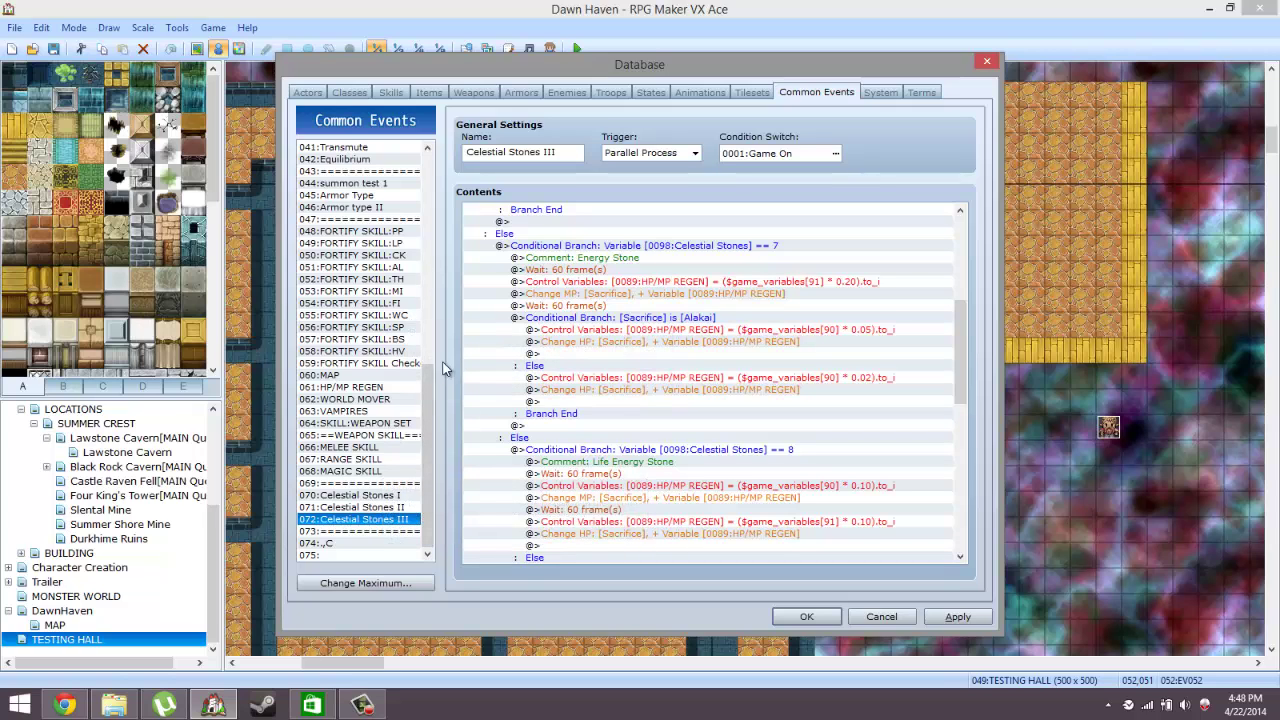
Examine the Celestial Stones conditional branch and its PickPocketing increments in the SKILL:PICKPOCKET common event
{"action": "scroll", "coordinate": [436, 278], "scroll_direction": "up", "scroll_amount": 6}
{"action": "scroll", "coordinate": [436, 278], "scroll_direction": "up", "scroll_amount": 4}
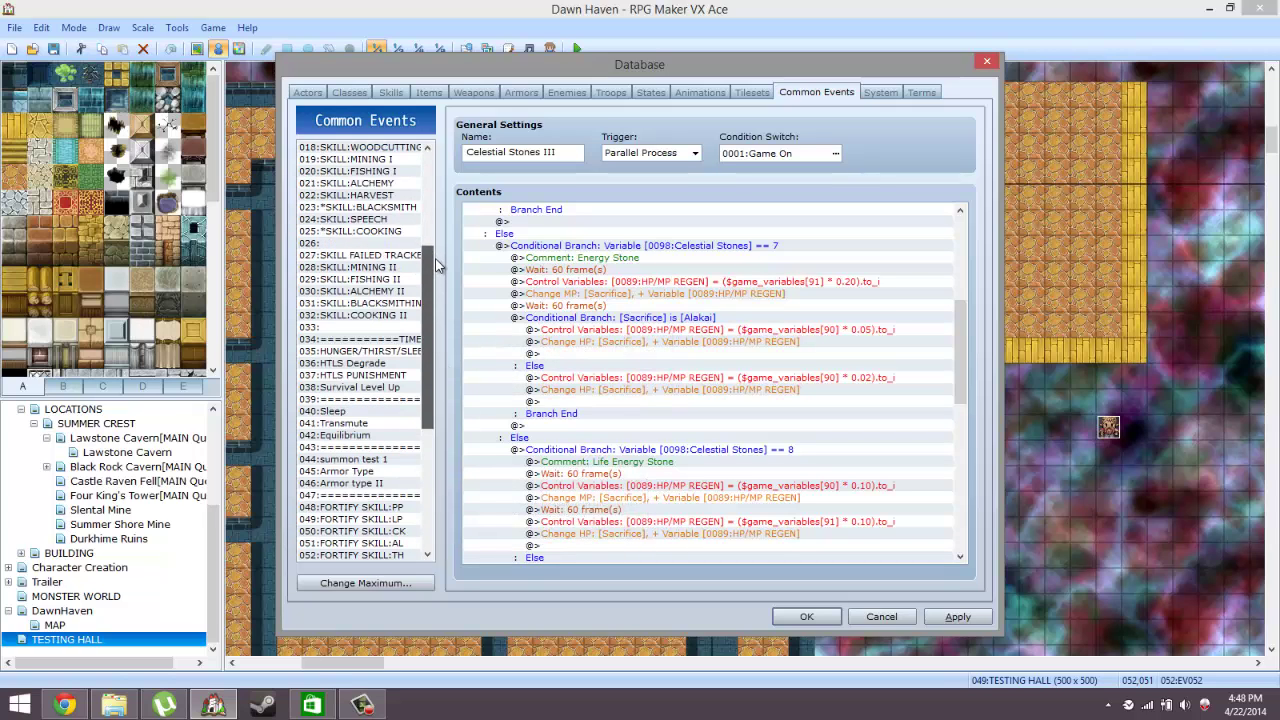
{"action": "left_click", "coordinate": [368, 172]}
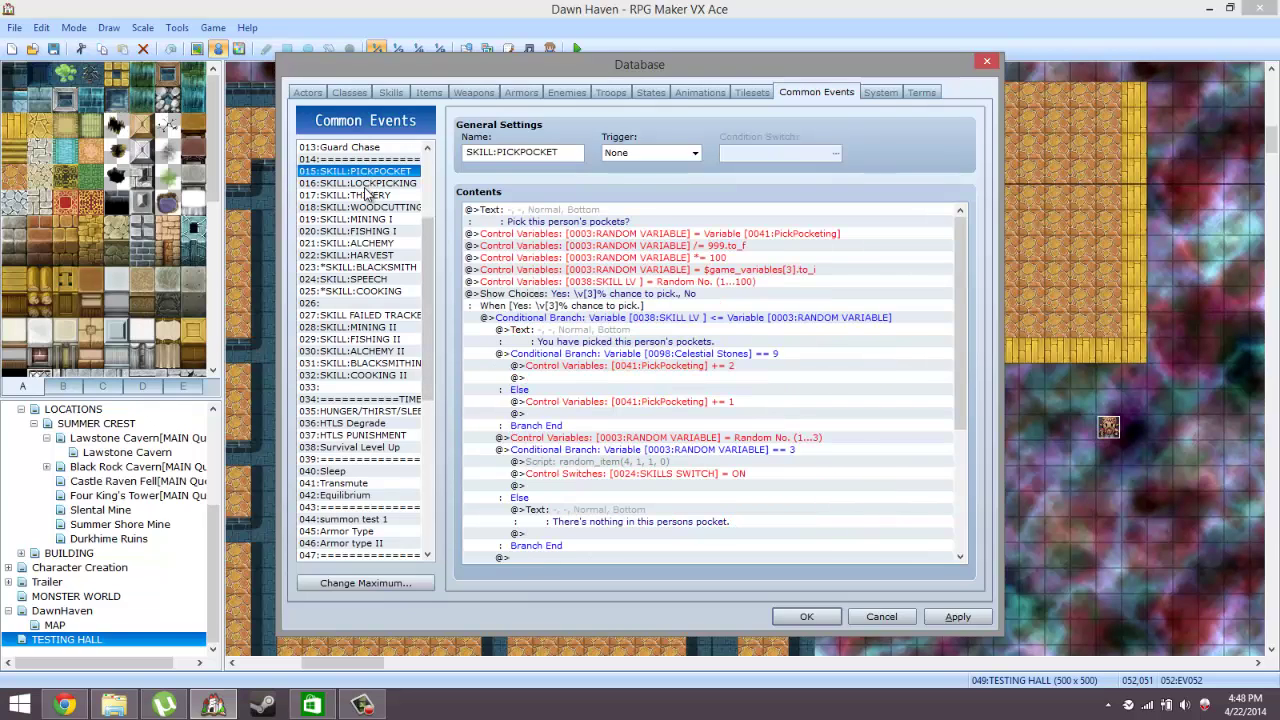
{"action": "left_click", "coordinate": [745, 358]}
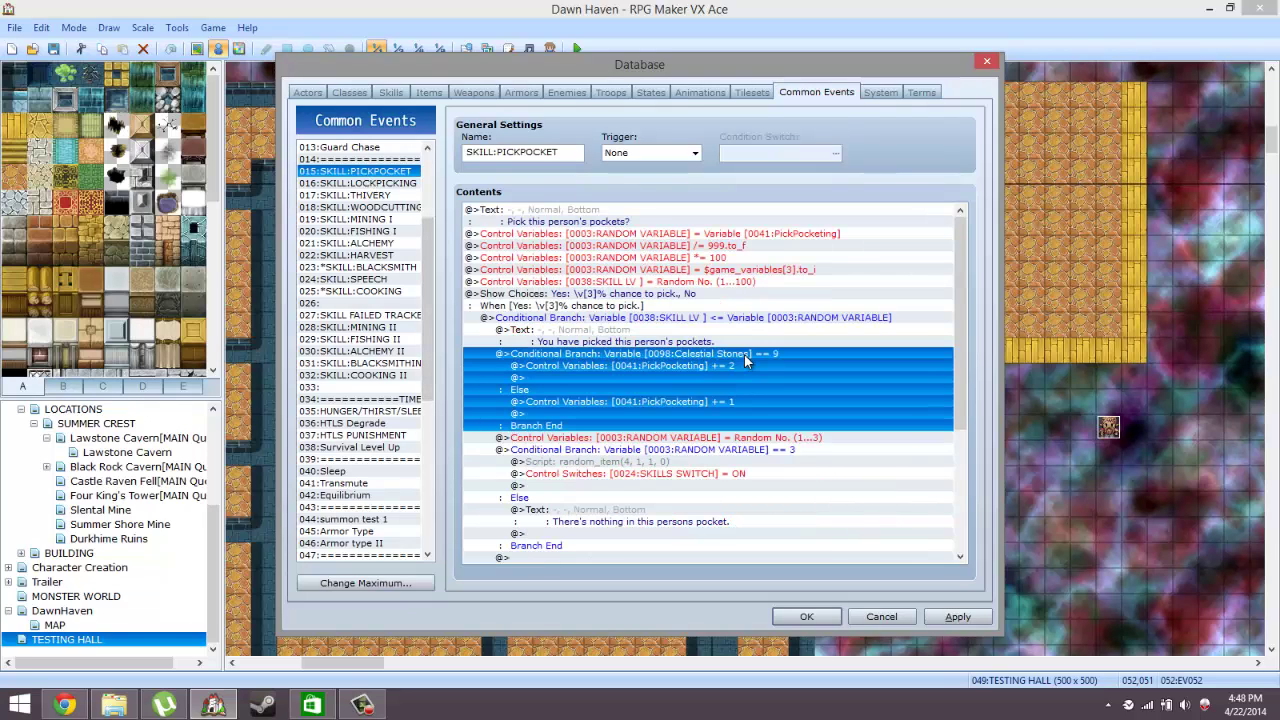
{"action": "left_click", "coordinate": [705, 374]}
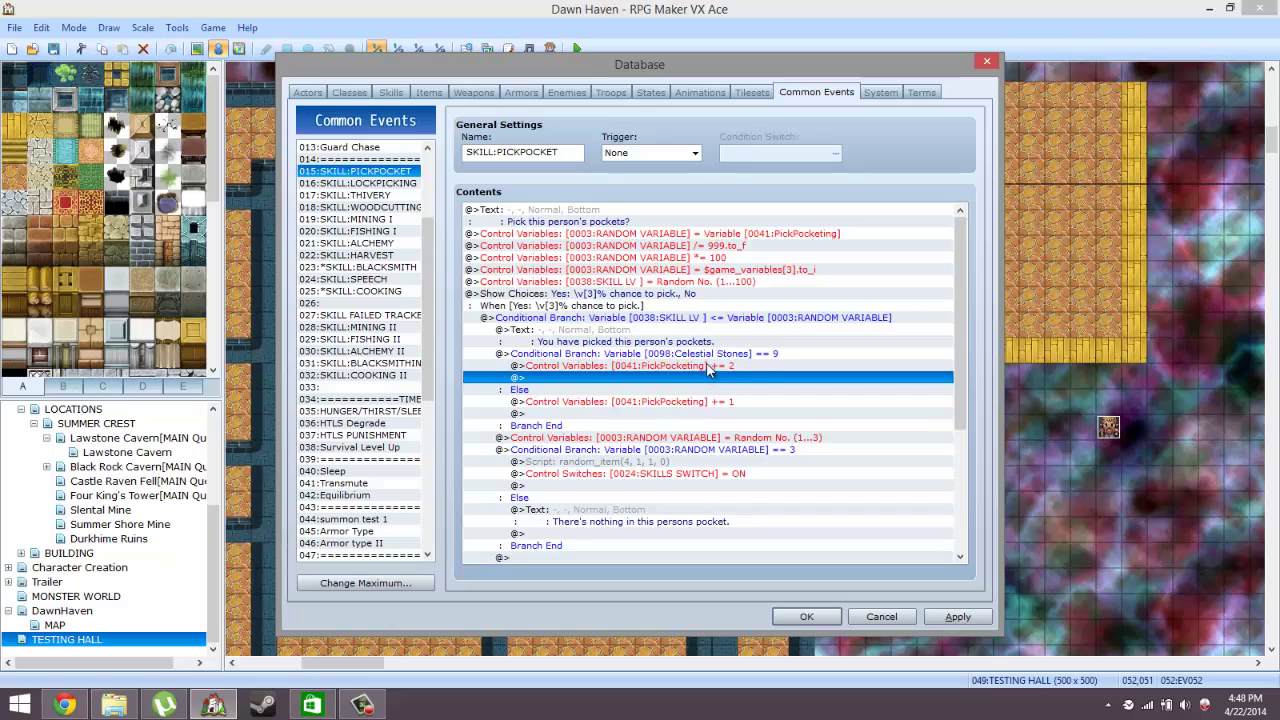
{"action": "left_click", "coordinate": [707, 366]}
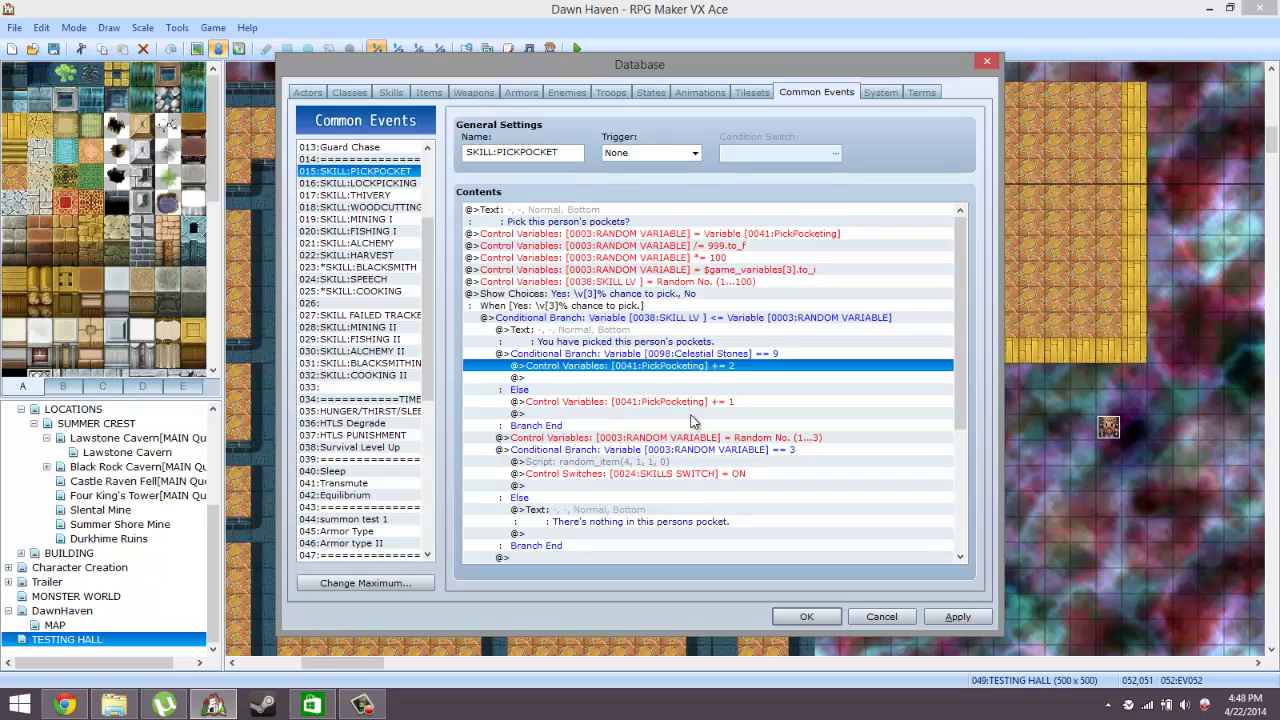
Examine the Celestial Stones conditional branches in the SKILL:WOODCUTTING and SKILL:COOKING II common events
{"action": "left_click", "coordinate": [366, 207]}
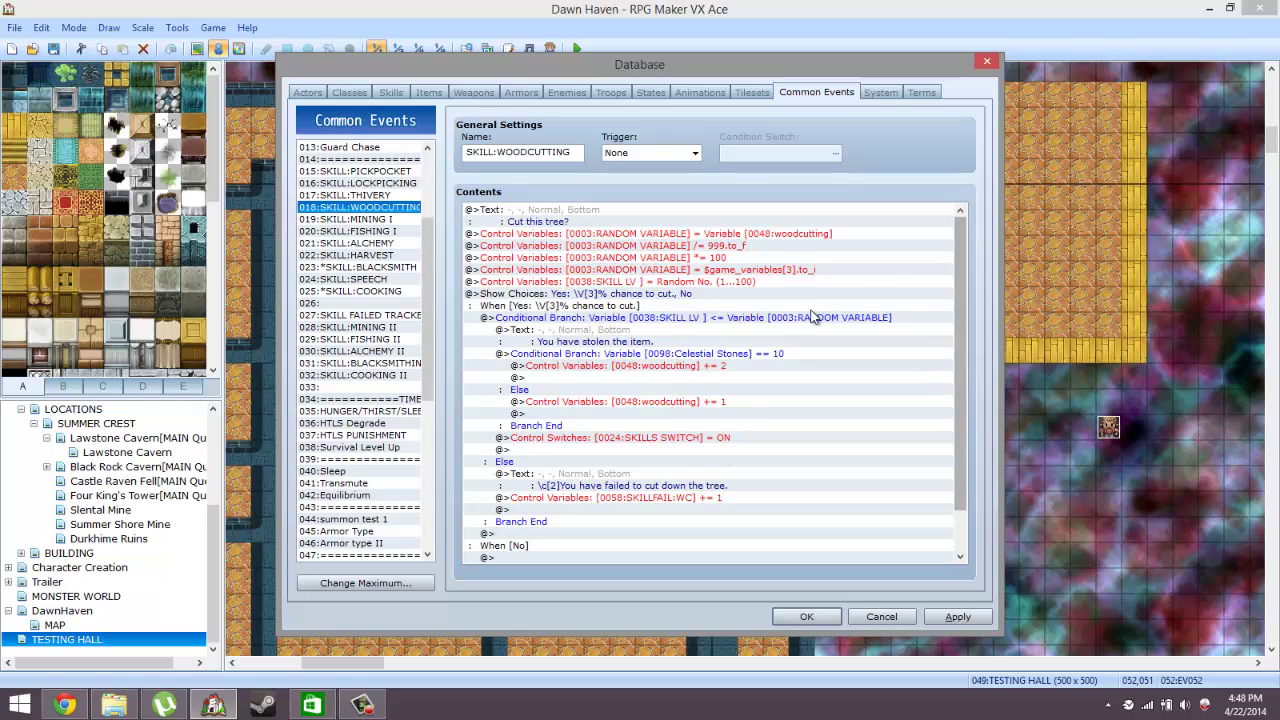
{"action": "left_click", "coordinate": [752, 353]}
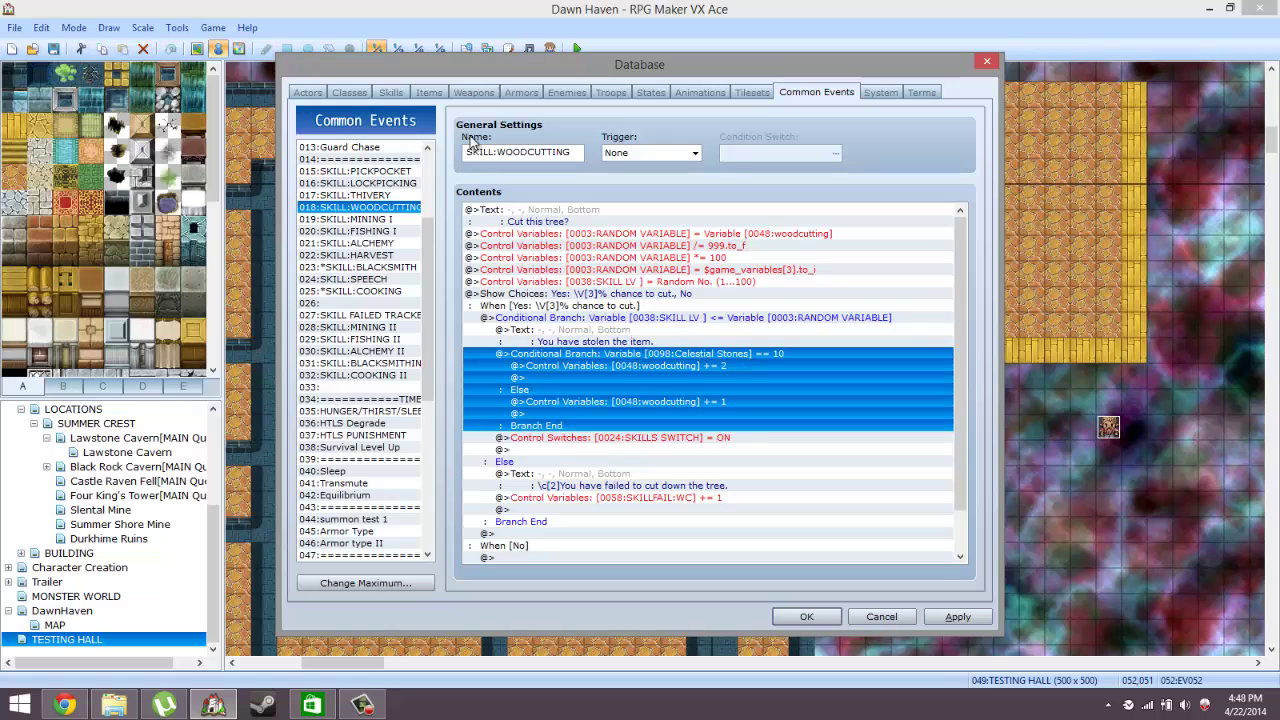
{"action": "left_click", "coordinate": [396, 290]}
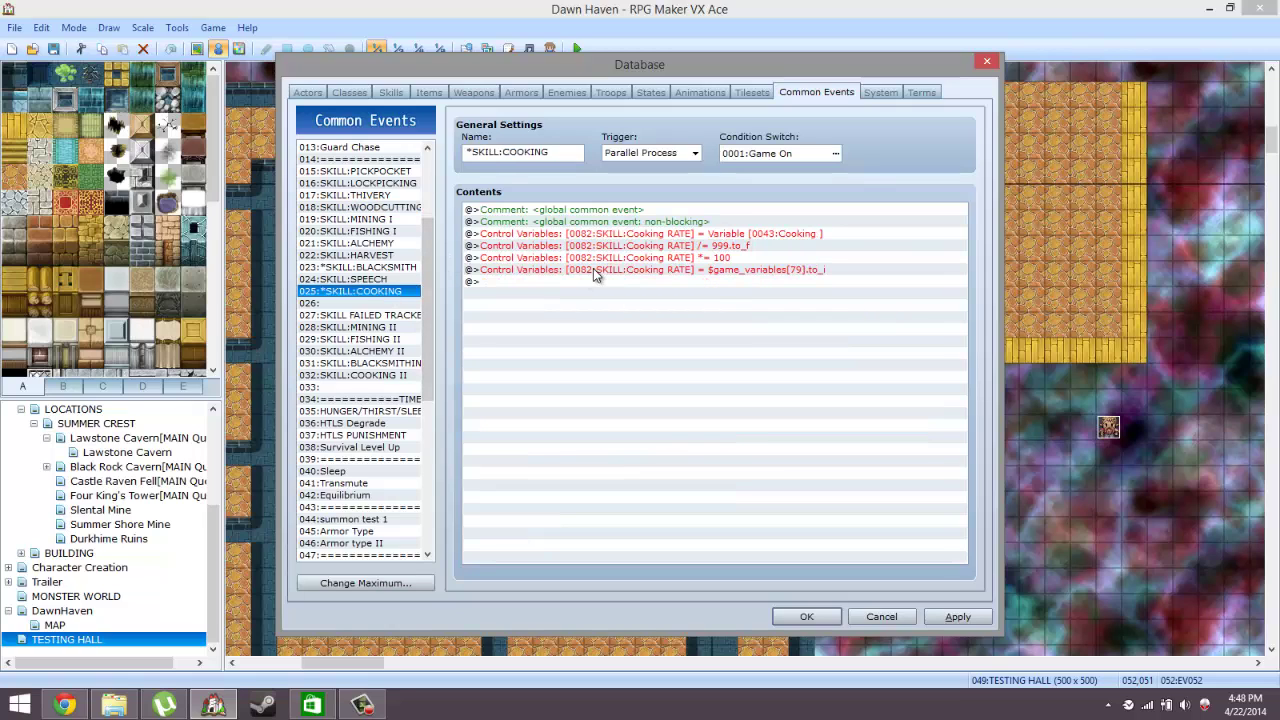
{"action": "left_click", "coordinate": [650, 247]}
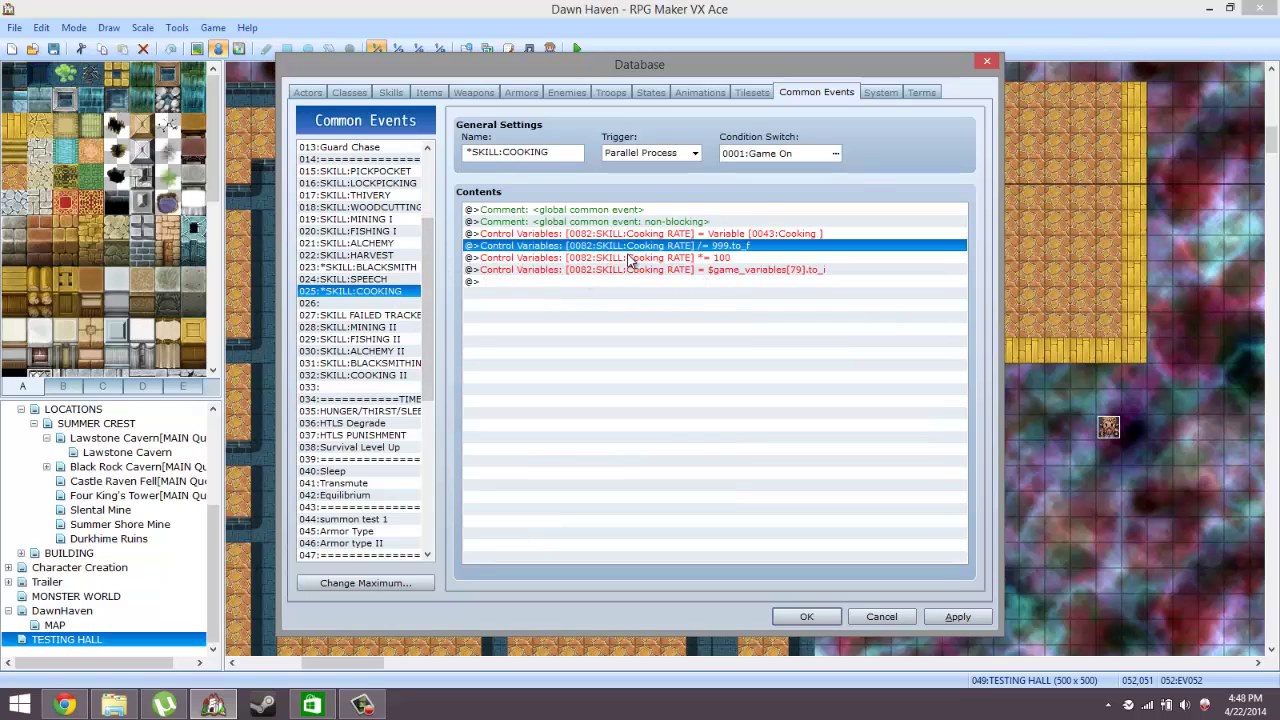
{"action": "left_click", "coordinate": [386, 375]}
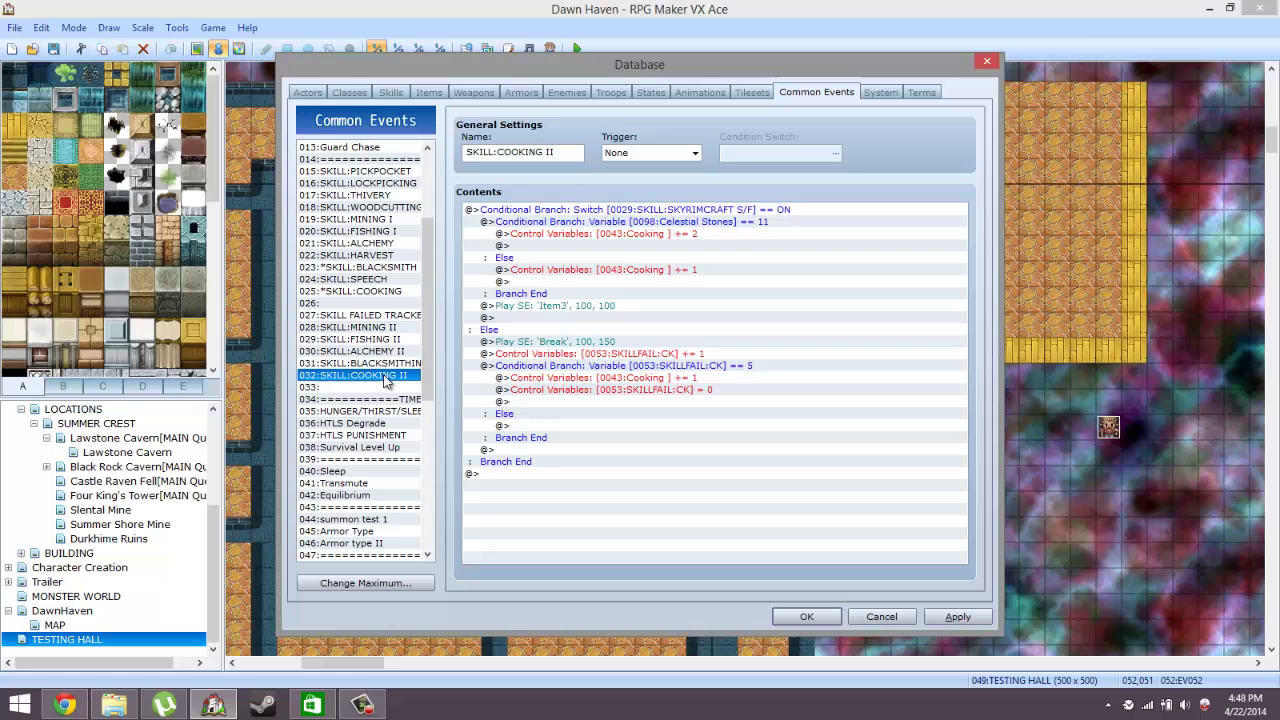
{"action": "left_click", "coordinate": [649, 225]}
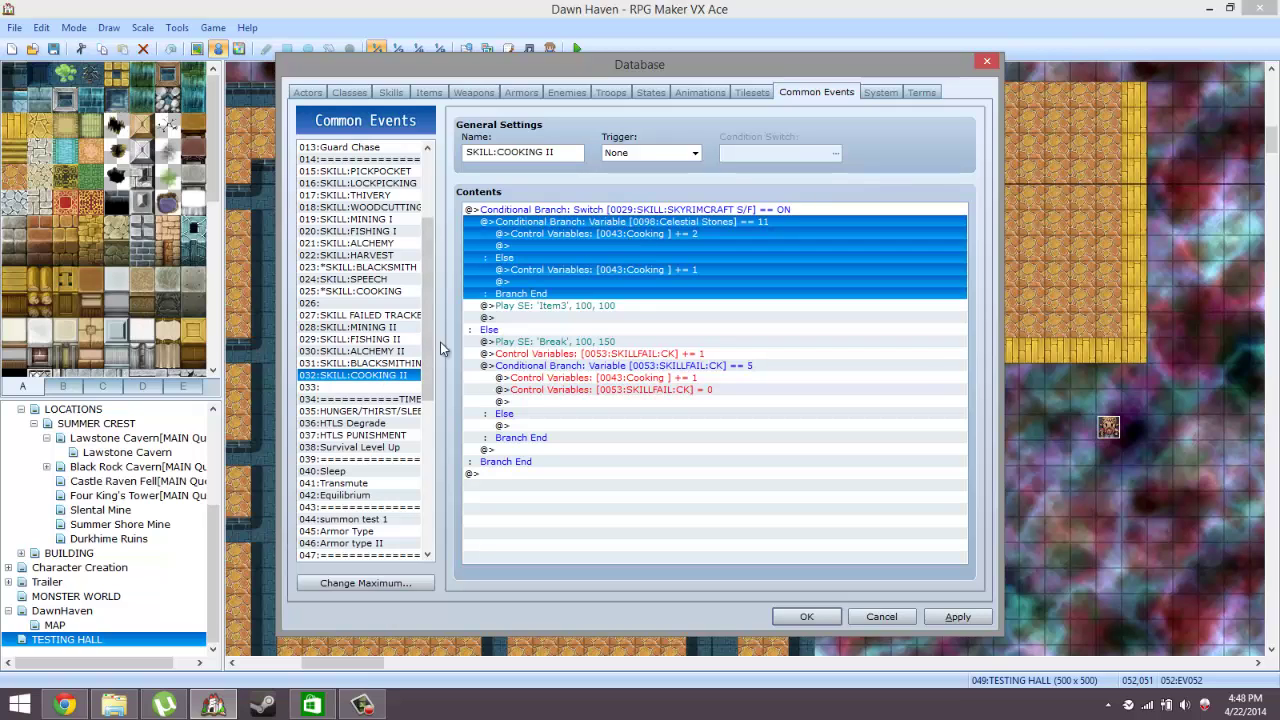
Clear the name of common event 074
{"action": "left_click", "coordinate": [427, 476]}
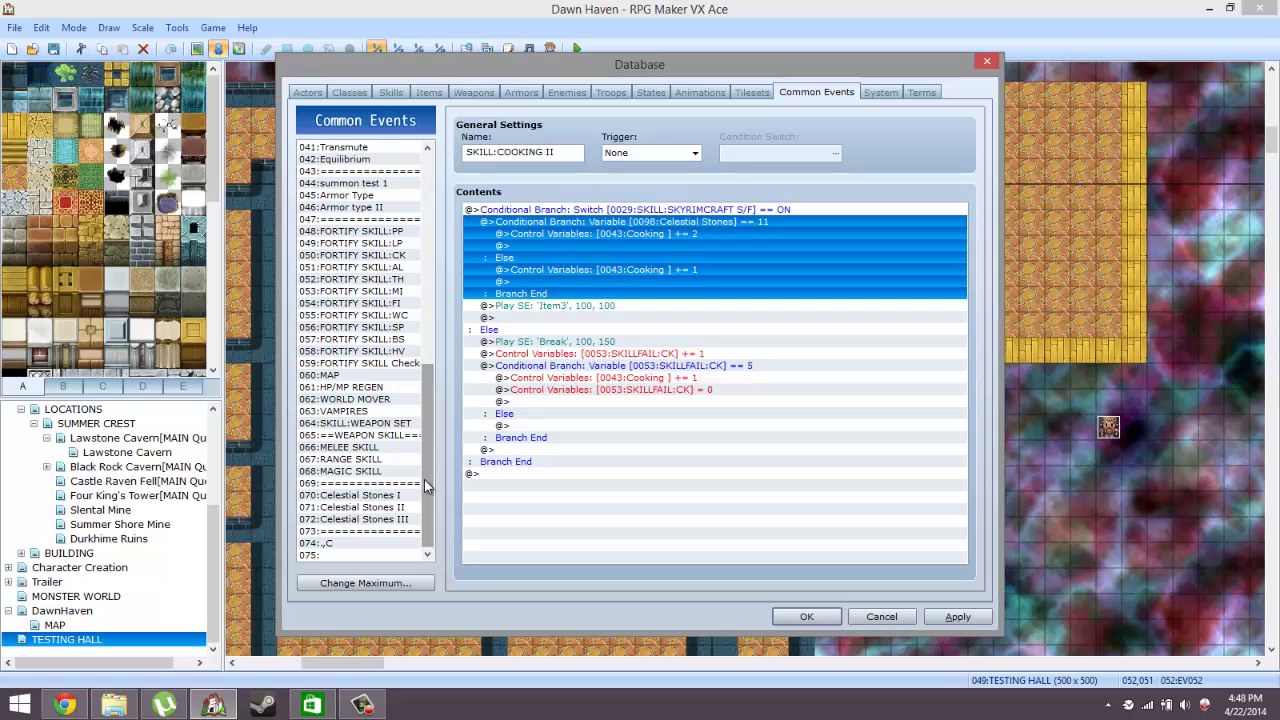
{"action": "left_click", "coordinate": [372, 531]}
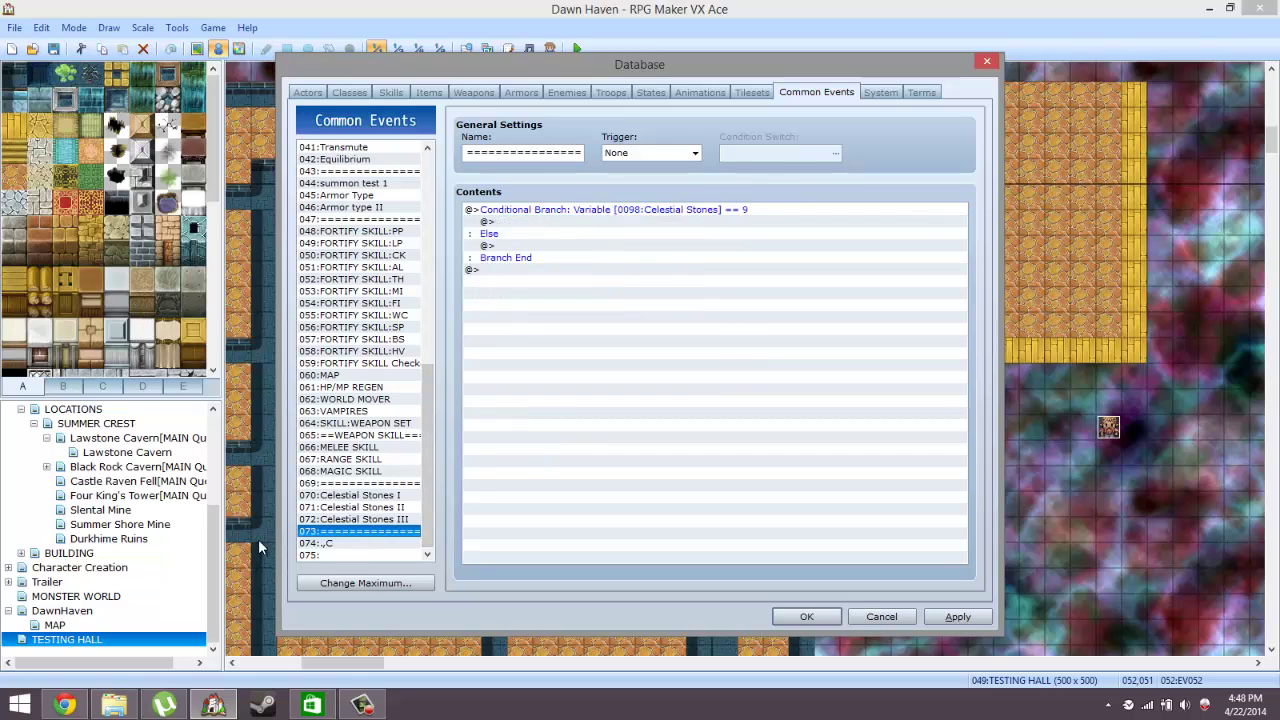
{"action": "left_click", "coordinate": [347, 544]}
{"action": "double_click", "coordinate": [551, 151]}
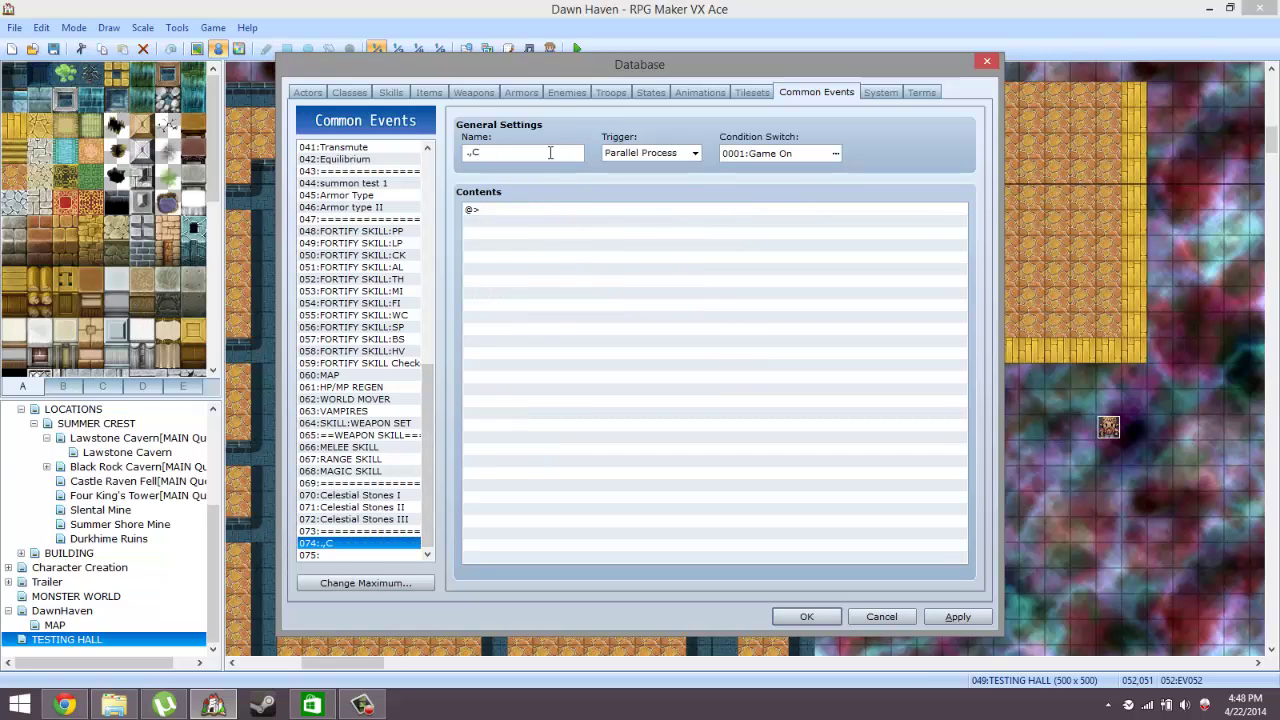
{"action": "type", "text": "\\"}
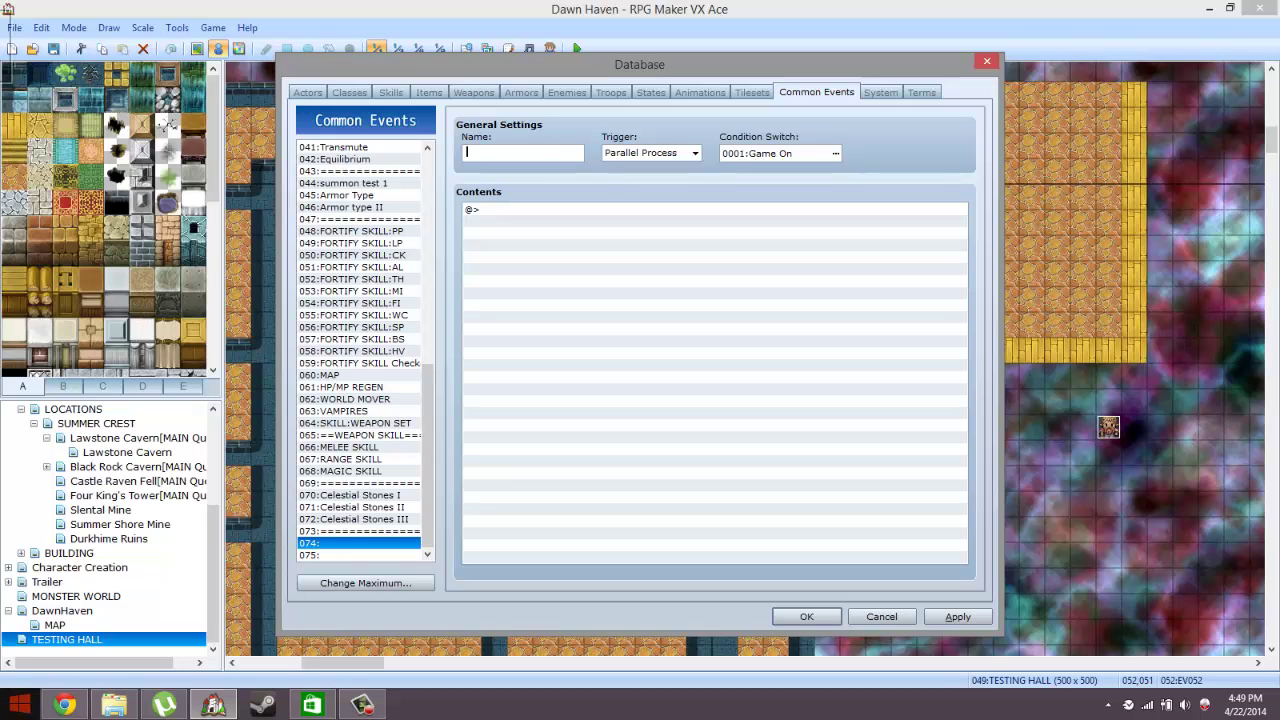
Open the vampires note in Quick Note and place it side by side with the RPG Maker VX Ace desktop window
{"action": "left_click", "coordinate": [17, 704]}
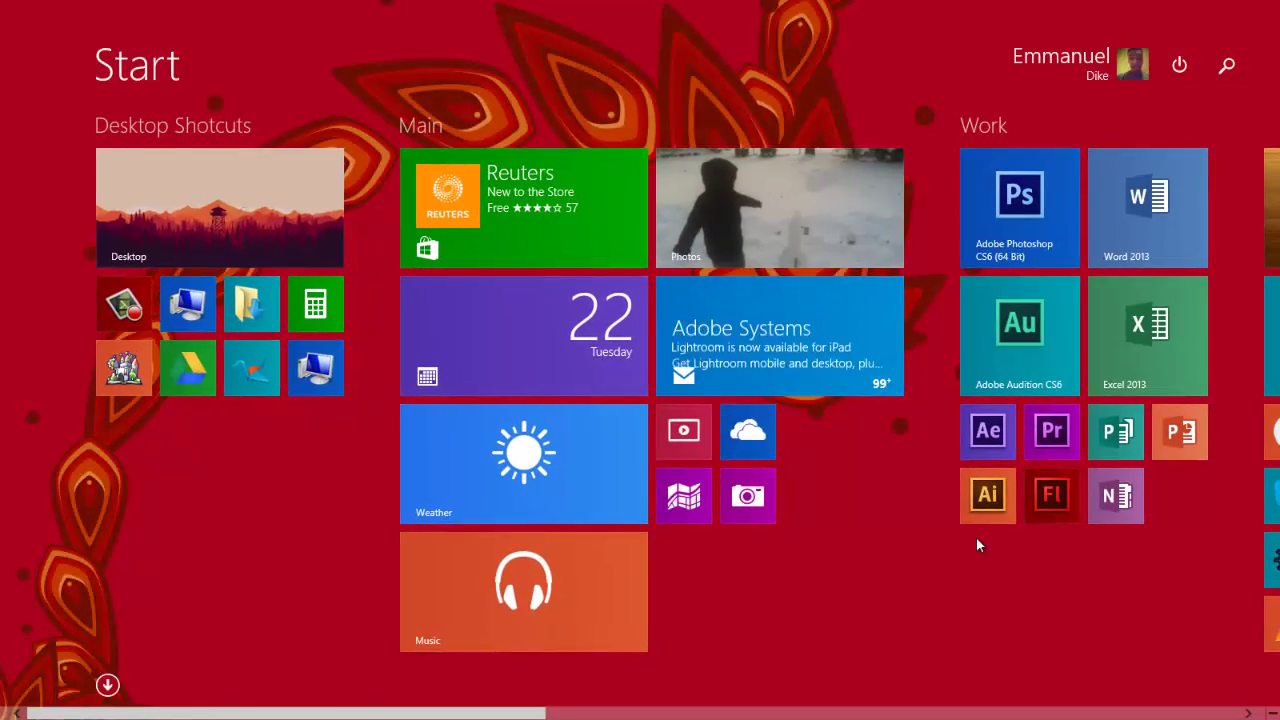
{"action": "scroll", "coordinate": [976, 537], "scroll_direction": "down", "scroll_amount": 3}
{"action": "scroll", "coordinate": [976, 538], "scroll_direction": "down", "scroll_amount": 5}
{"action": "left_click", "coordinate": [650, 236]}
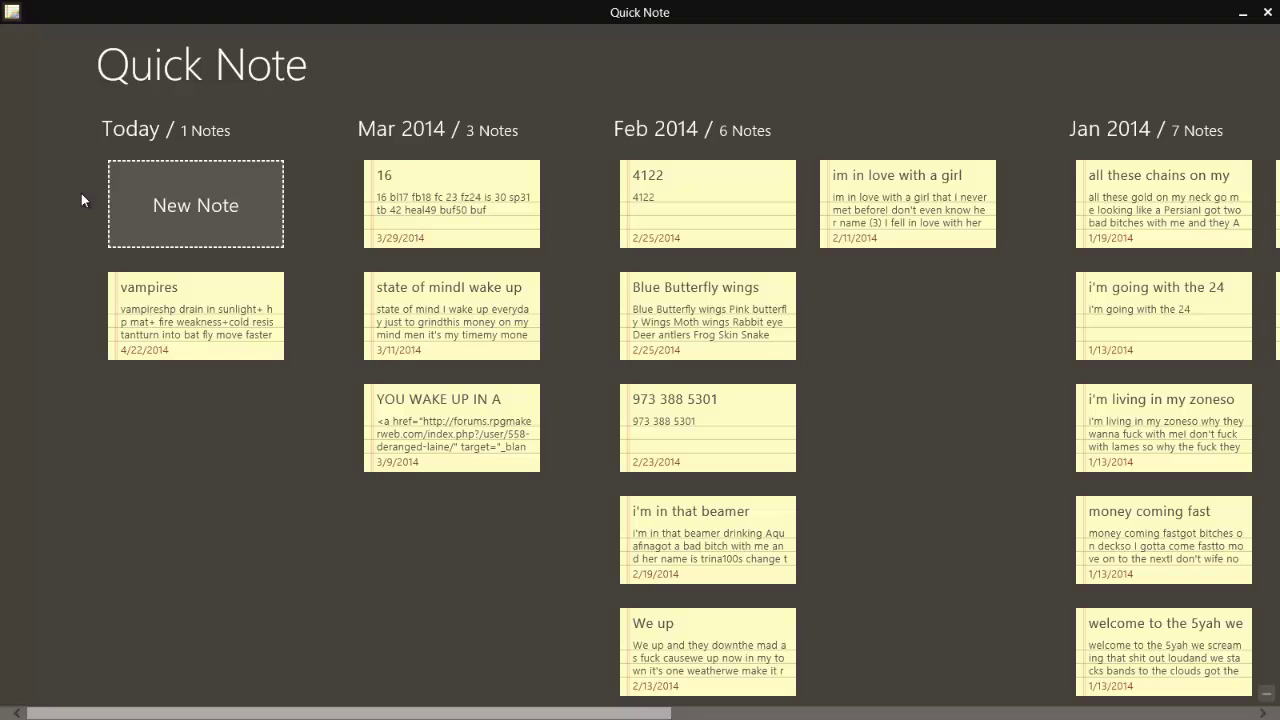
{"action": "left_click", "coordinate": [143, 308]}
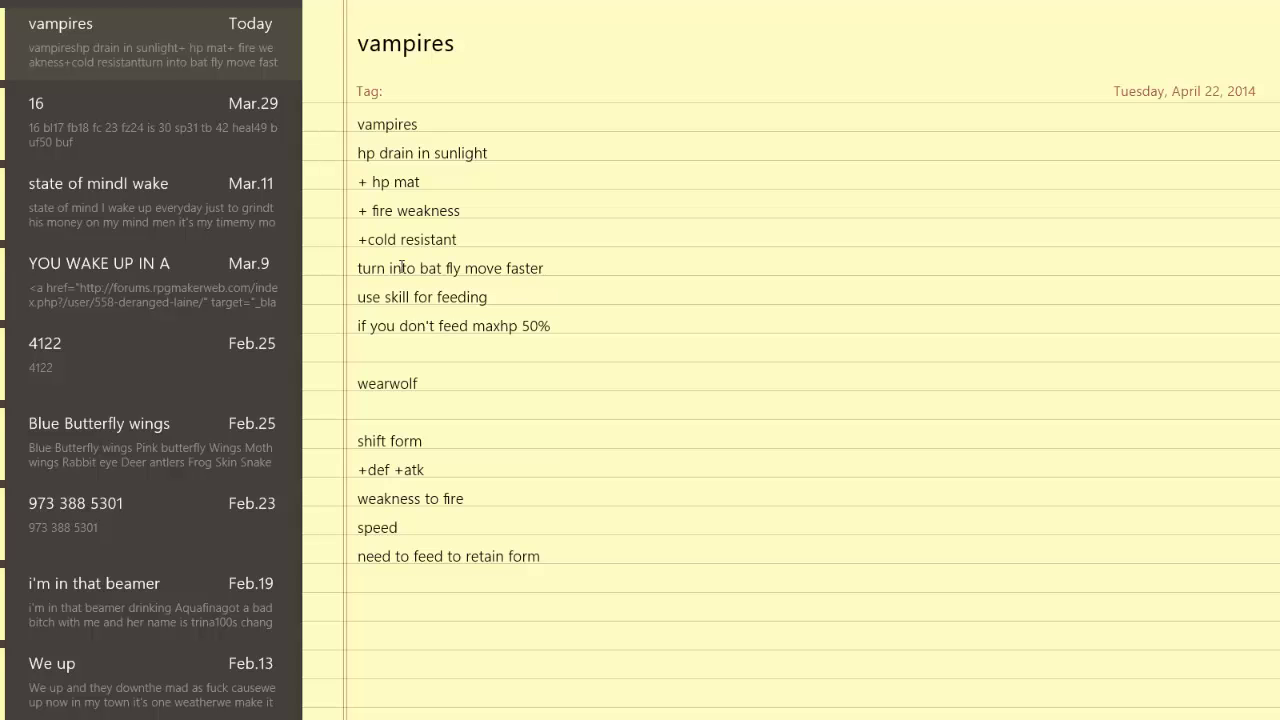
{"action": "left_click_drag", "start_coordinate": [302, 6], "coordinate": [1180, 10]}
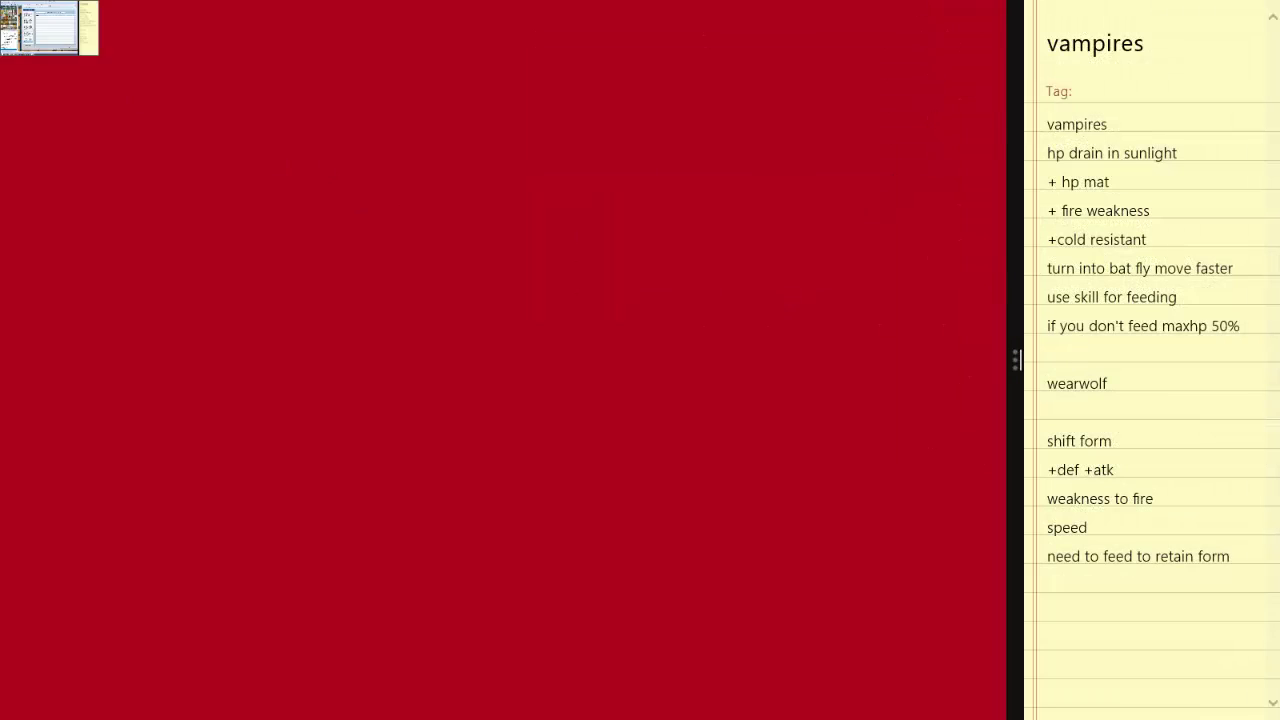
{"action": "left_click", "coordinate": [20, 15]}
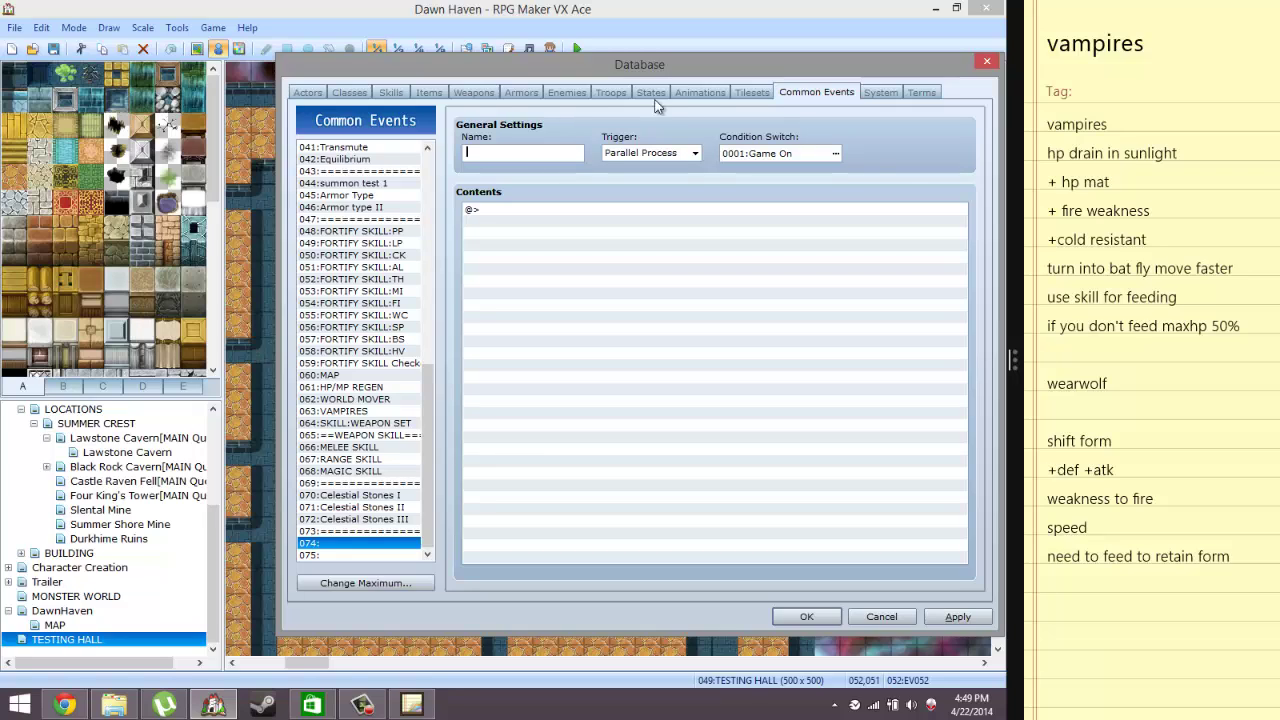
Change the note line under "hp drain in sunlight" to "+ ATK MAT"
{"action": "left_click", "coordinate": [1081, 186]}
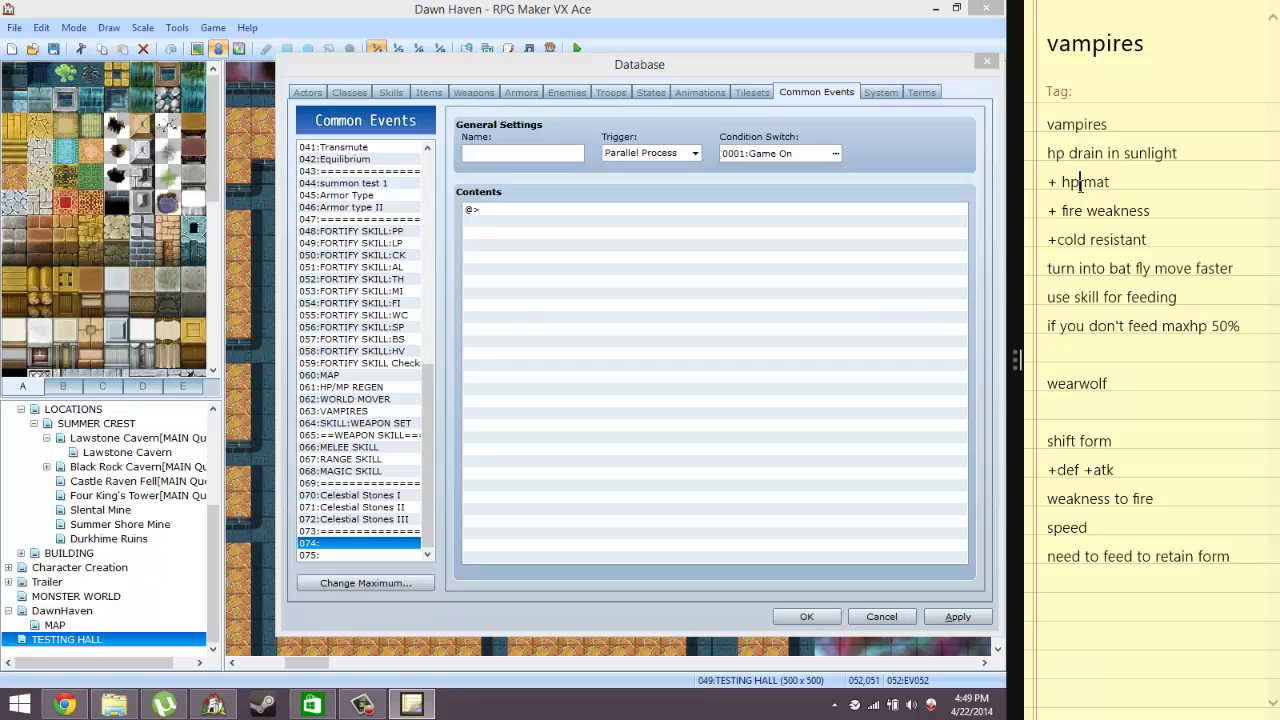
{"action": "key", "text": "BackSpace"}
{"action": "key", "text": "BackSpace"}
{"action": "type", "text": "ATK"}
{"action": "key", "text": "End"}
{"action": "key", "text": "BackSpace"}
{"action": "key", "text": "BackSpace"}
{"action": "key", "text": "BackSpace"}
{"action": "type", "text": "MAT"}
Remove the blank line below "wearwolf" in the note and extend its first trait to "shift form at night"
{"action": "left_click", "coordinate": [1087, 211]}
{"action": "left_click", "coordinate": [1130, 407]}
{"action": "key", "text": "BackSpace"}
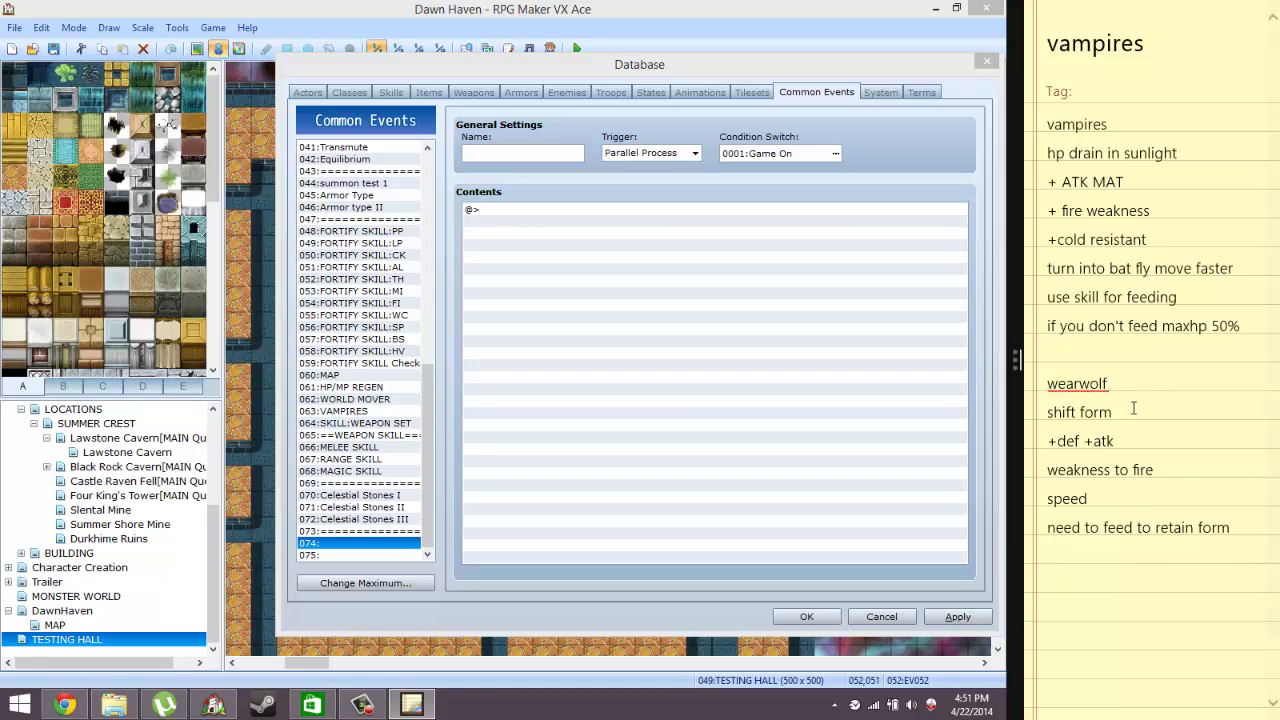
{"action": "left_click", "coordinate": [1133, 408]}
{"action": "type", "text": "at night"}
{"action": "left_click", "coordinate": [373, 712]}
{"action": "left_click", "coordinate": [373, 712]}
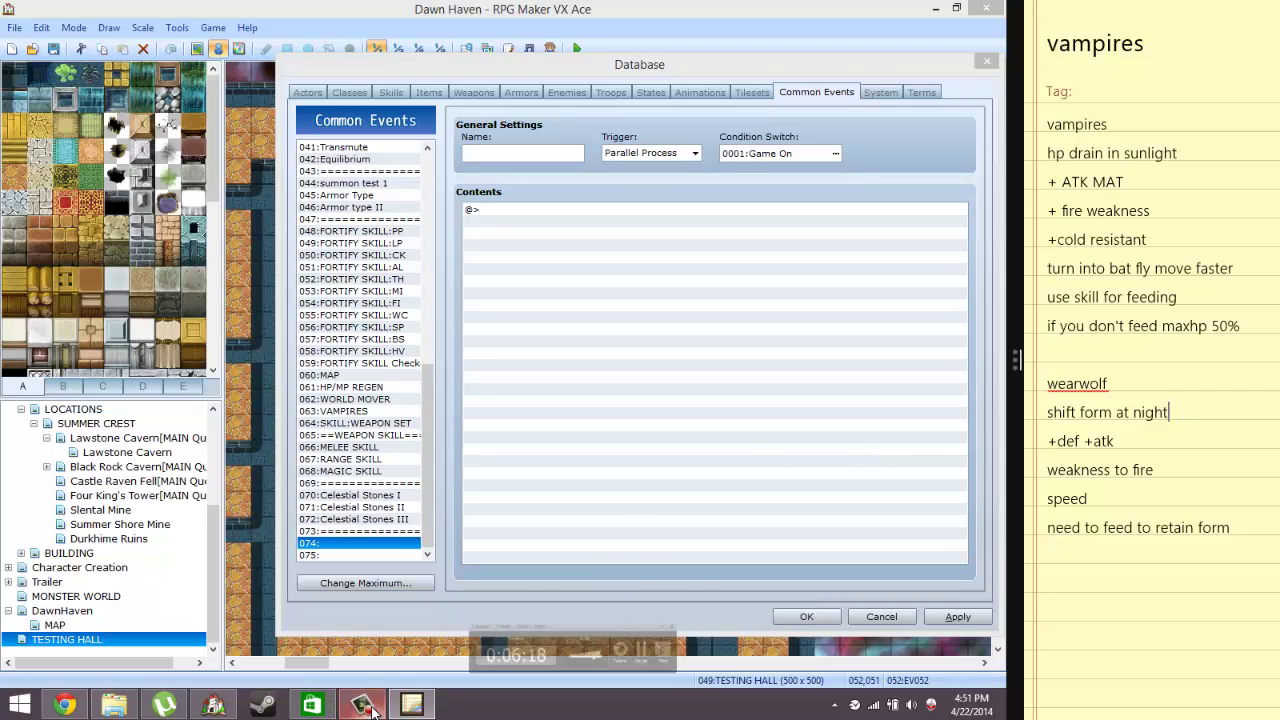
Name common event 074 "Vampire I" in RPG Maker VX Ace and select its first empty contents line
{"action": "left_click", "coordinate": [500, 154]}
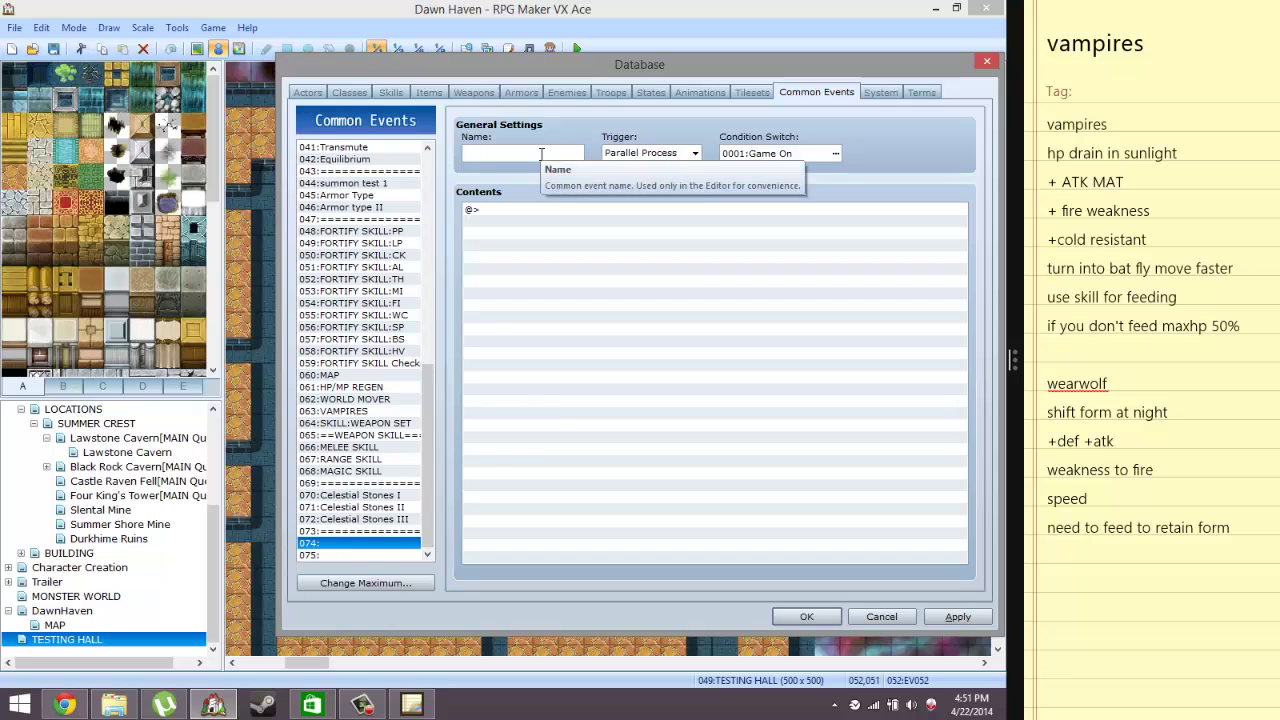
{"action": "type", "text": "Vampire I"}
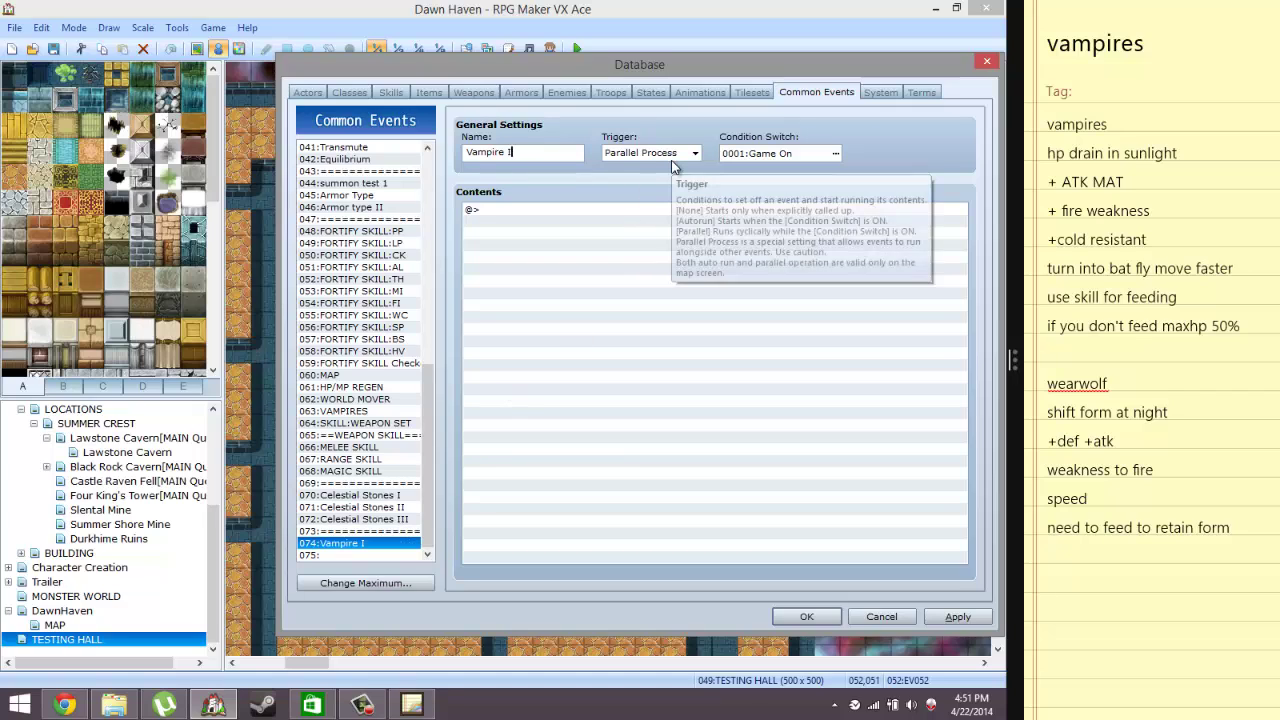
{"action": "left_click", "coordinate": [625, 245]}
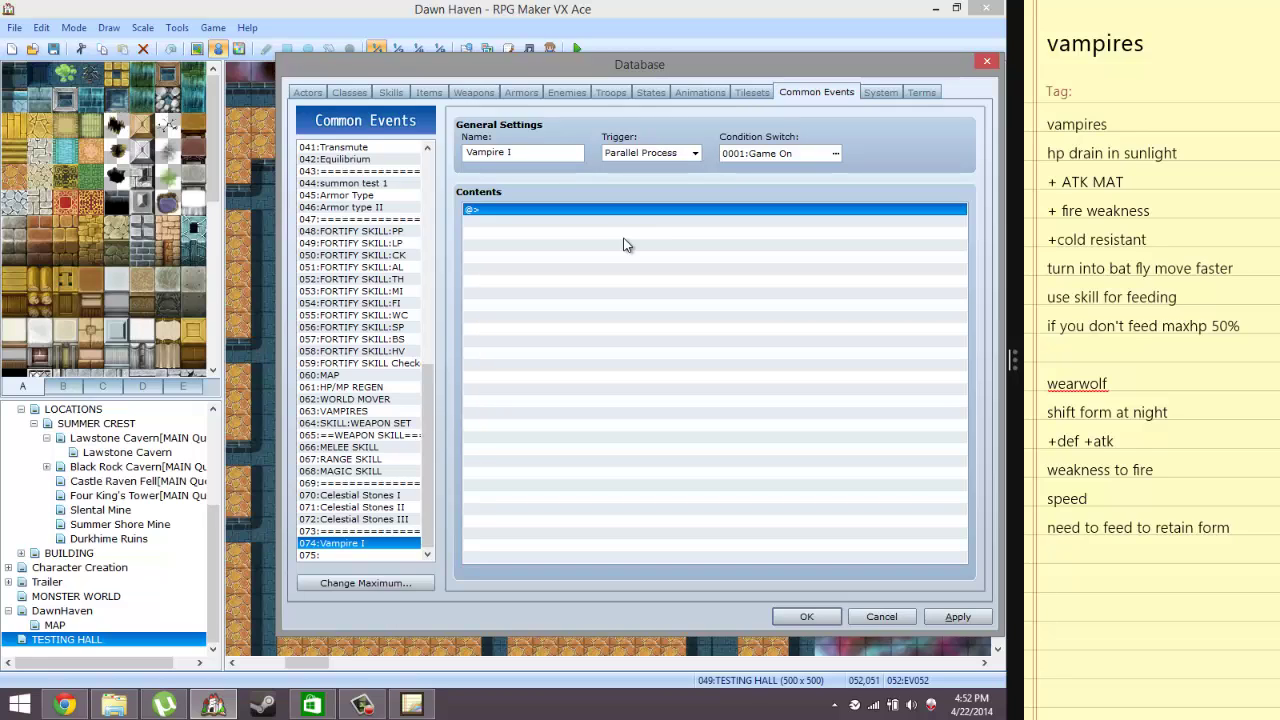
{"action": "left_click", "coordinate": [362, 705]}
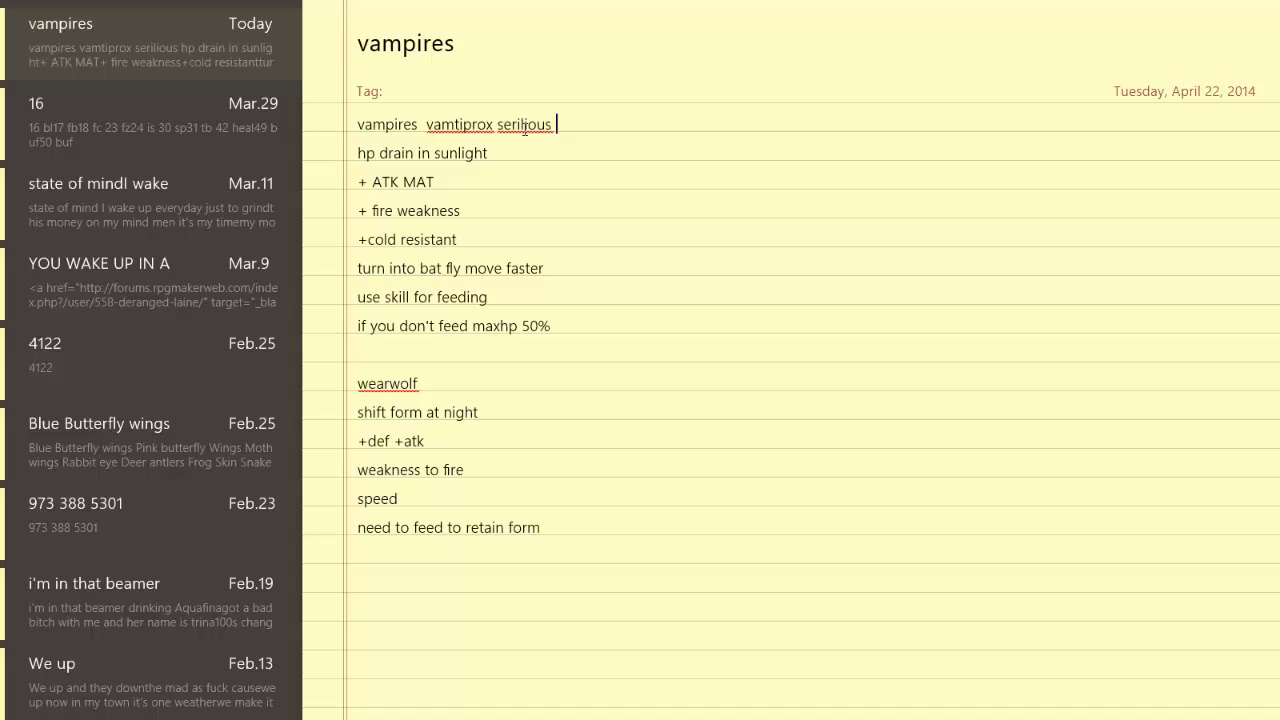
Move "vamtiprox serilious" from the "vampires" line to its own line at the top of the note, with blank lines below it
{"action": "left_click_drag", "start_coordinate": [421, 124], "coordinate": [608, 128]}
{"action": "key", "text": "BackSpace"}
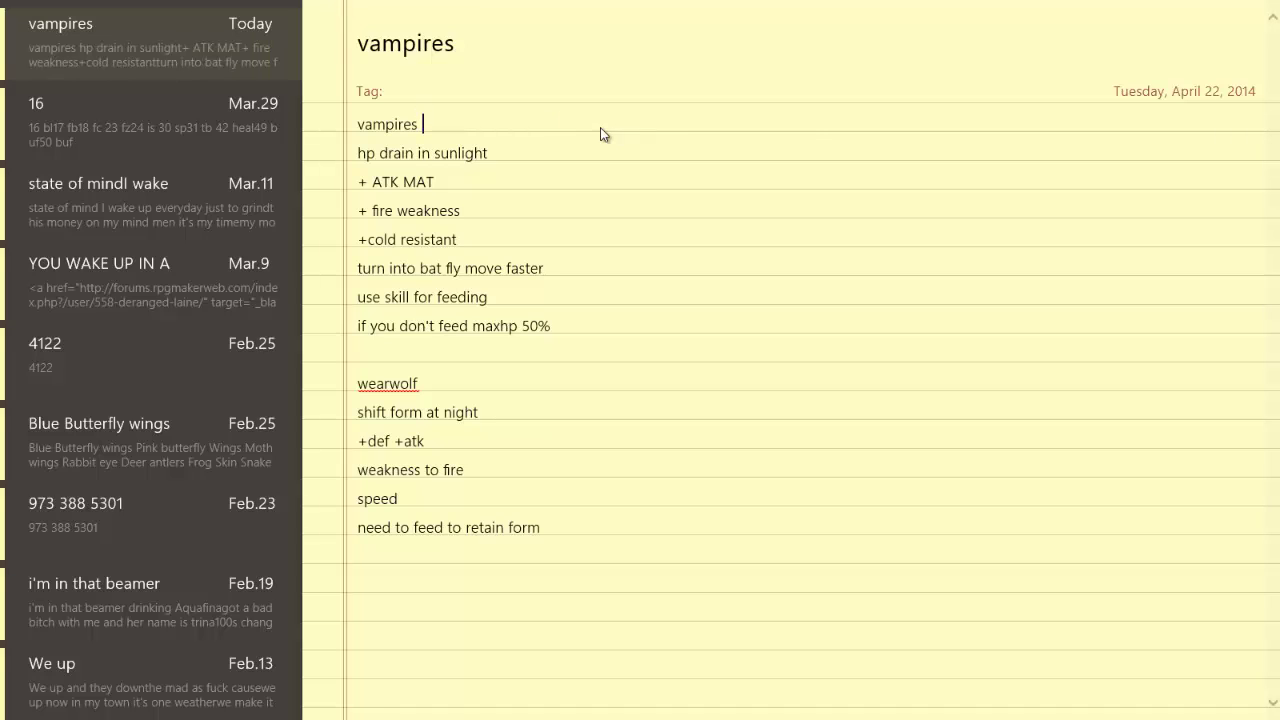
{"action": "left_click", "coordinate": [359, 126]}
{"action": "key", "text": "Return"}
{"action": "key", "text": "Return"}
{"action": "key", "text": "Return"}
{"action": "key", "text": "Up"}
{"action": "key", "text": "Up"}
{"action": "key", "text": "Up"}
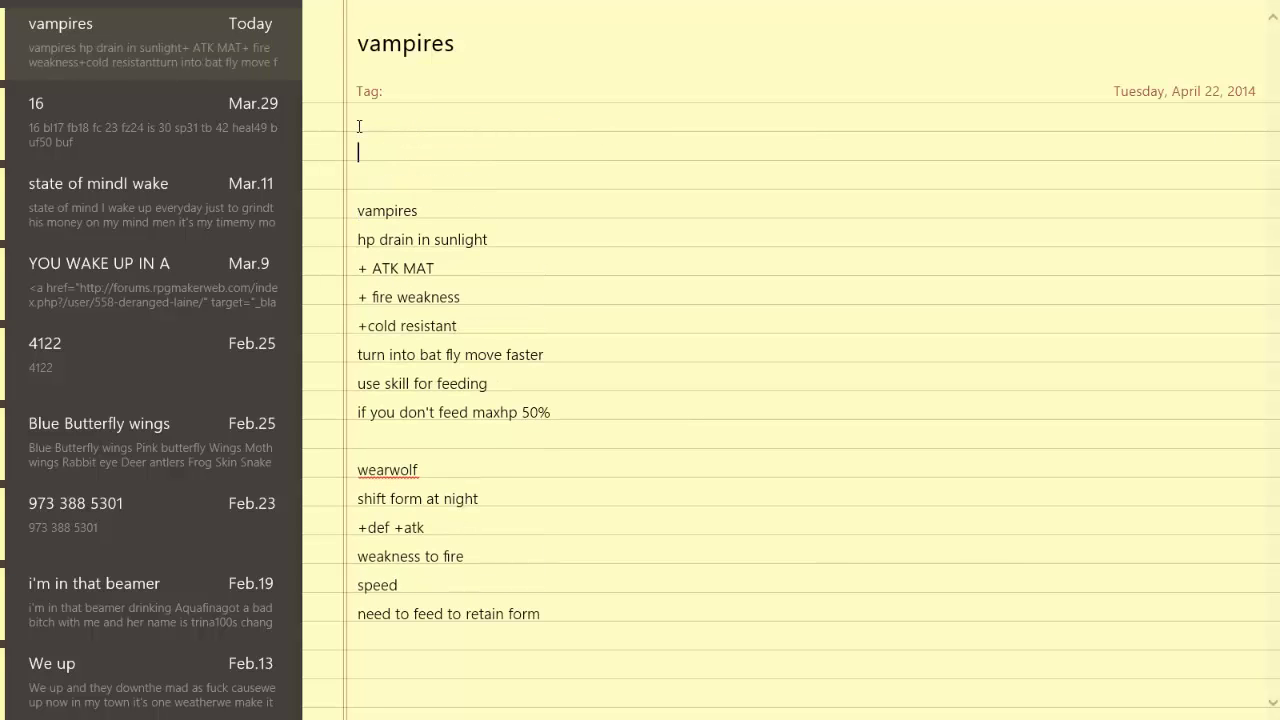
{"action": "key", "text": "ctrl+z"}
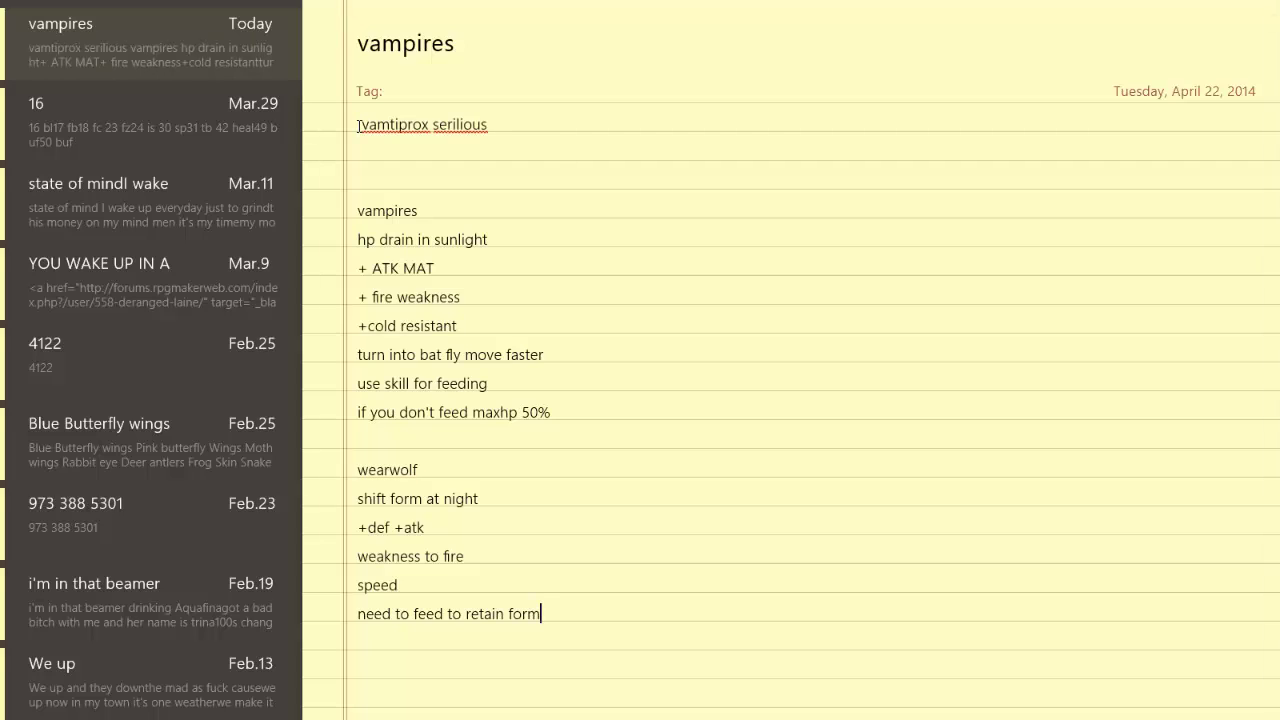
Extend the "vamtiprox serilious" line in the note with "% to inflect when encountering a vampire"
{"action": "left_click", "coordinate": [500, 140]}
{"action": "left_click", "coordinate": [516, 127]}
{"action": "type", "text": "%"}
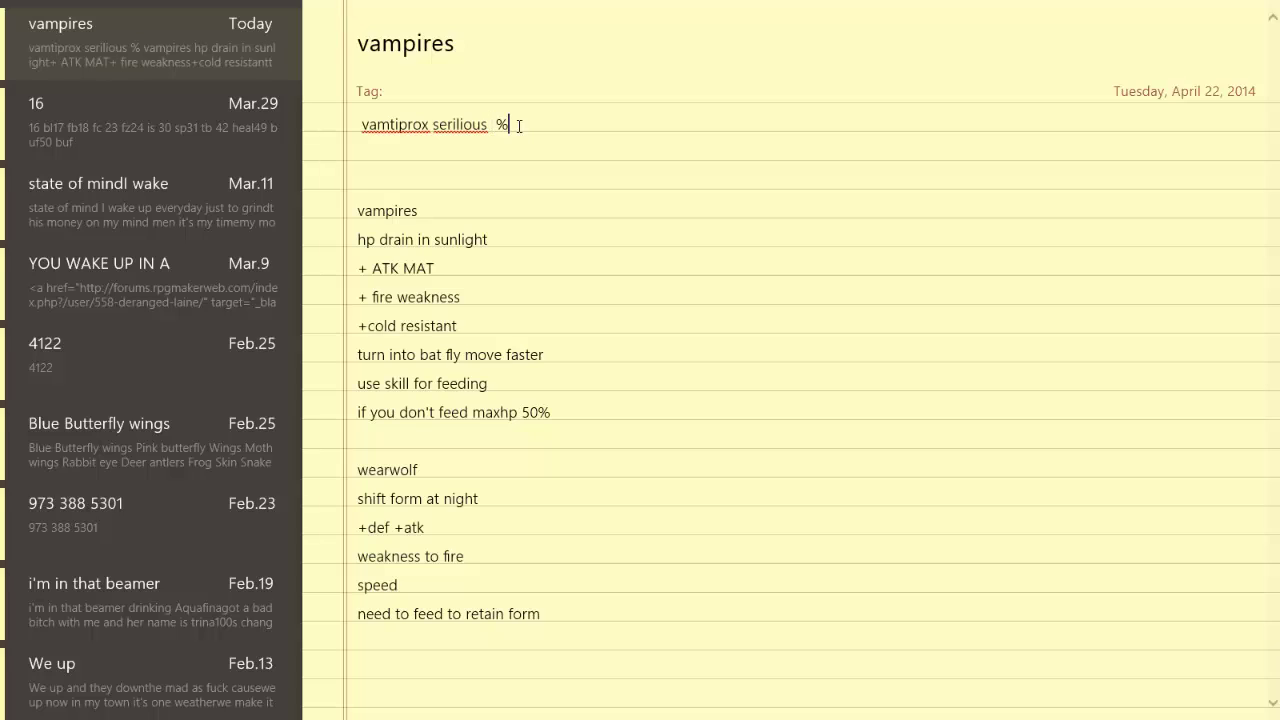
{"action": "type", "text": " to inflect when "}
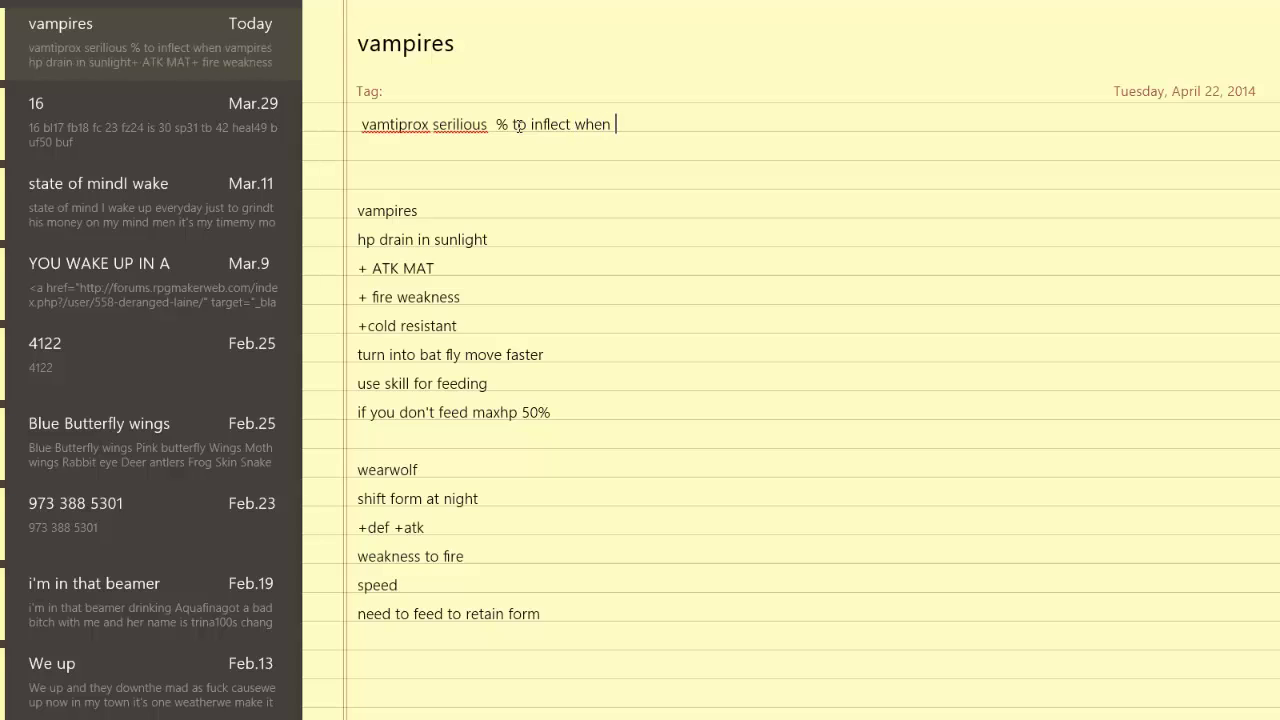
{"action": "type", "text": "encountering a vamp"}
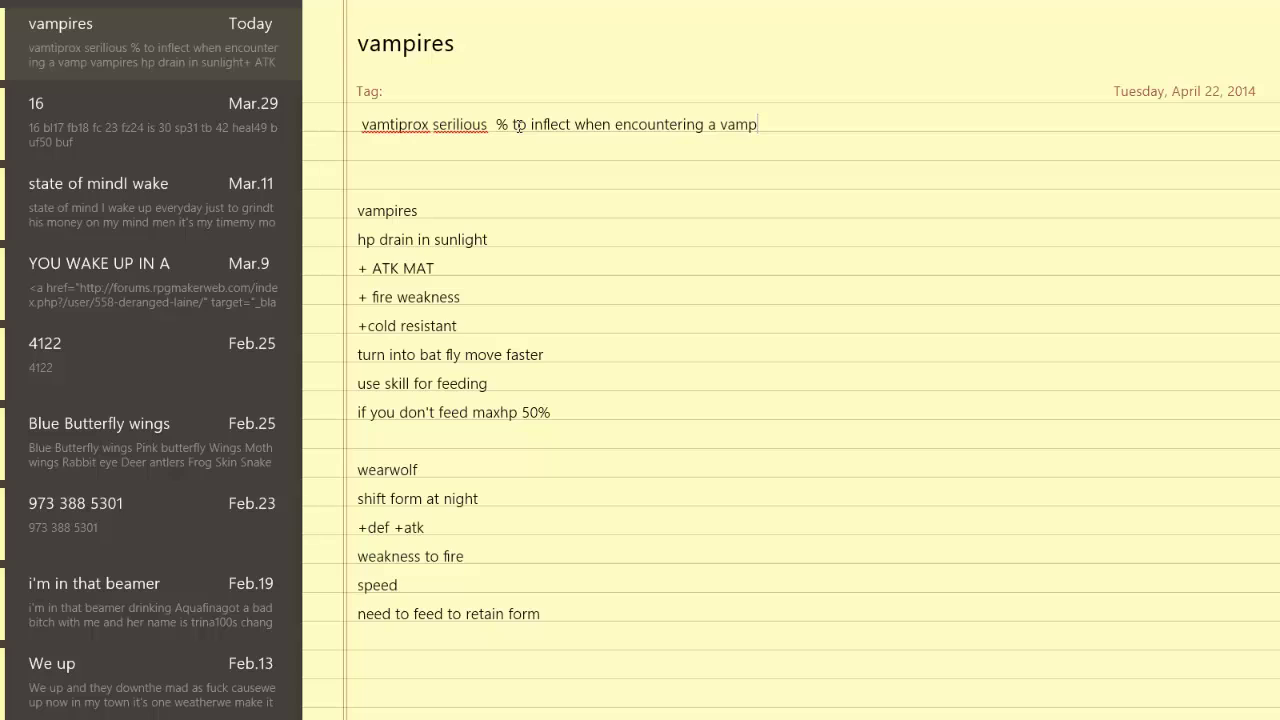
{"action": "type", "text": "ire"}
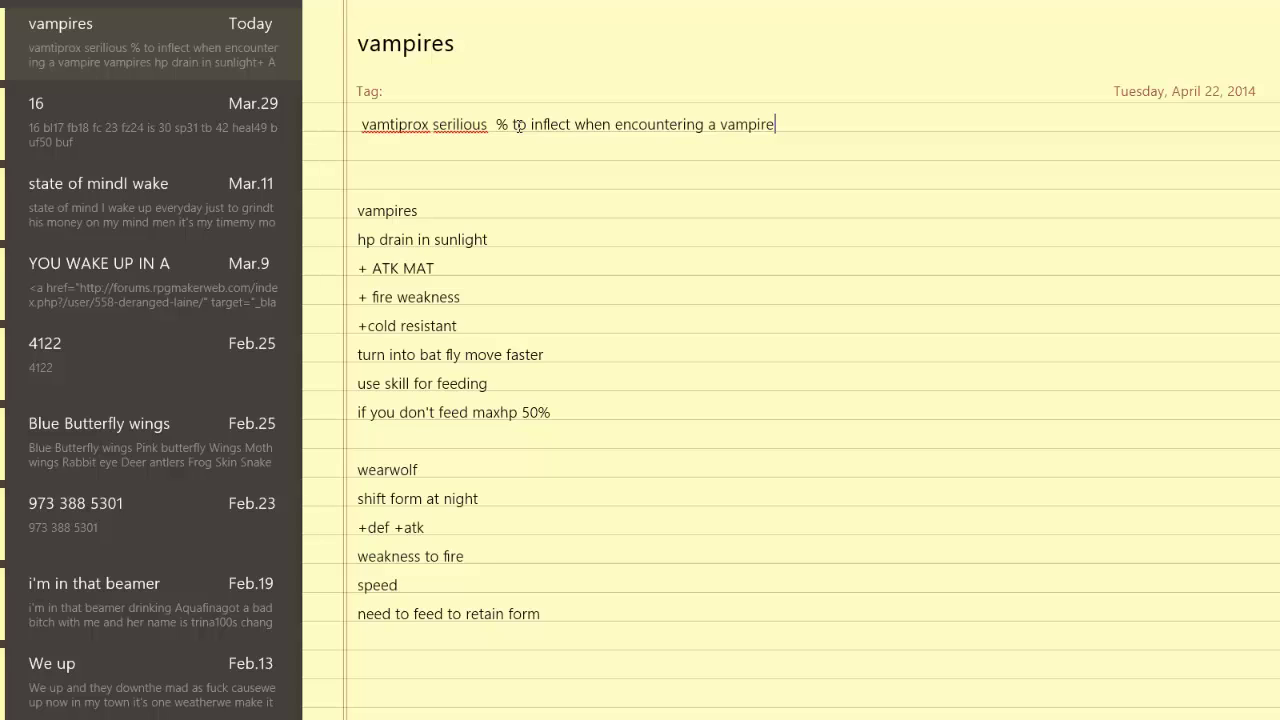
Place the vampires note beside the RPG Maker VX Ace window and select the first contents line of the Vampire I common event
{"action": "left_click_drag", "start_coordinate": [957, 17], "coordinate": [1275, 41]}
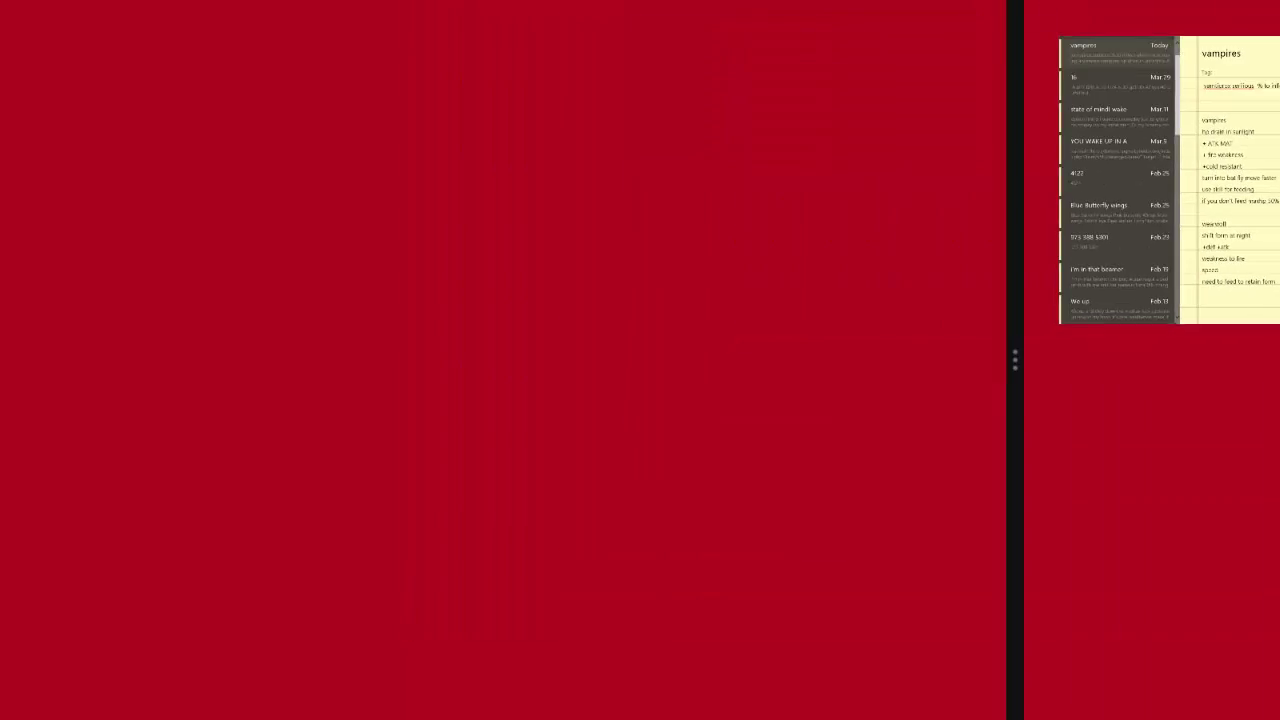
{"action": "left_click", "coordinate": [20, 35]}
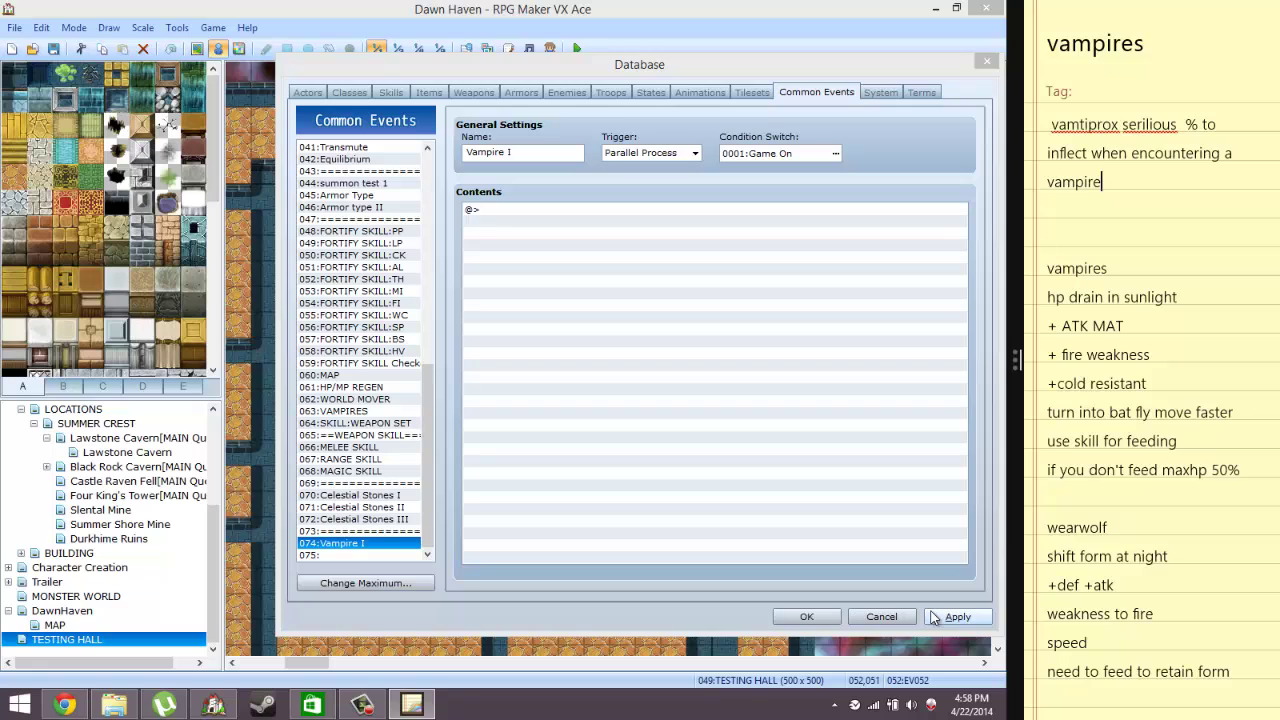
{"action": "left_click", "coordinate": [659, 402]}
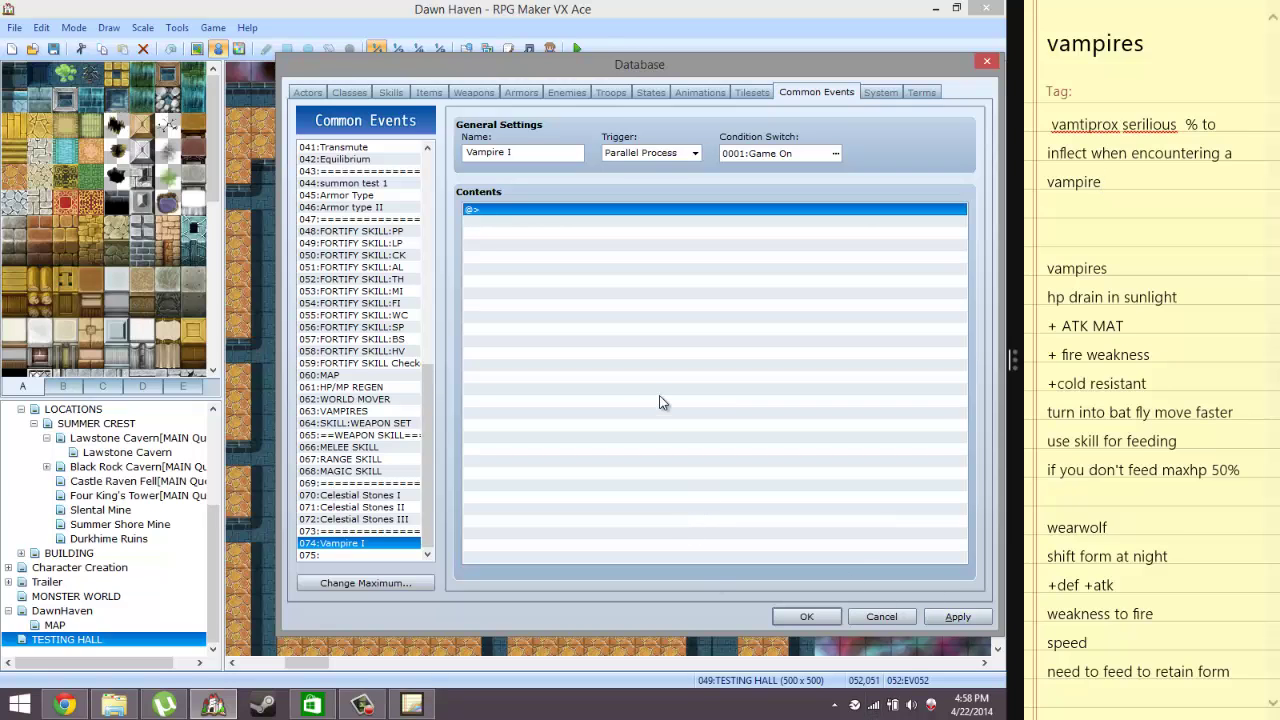
Insert two blank lines before "vampire" at the end of the note's first paragraph
{"action": "left_click", "coordinate": [1049, 182]}
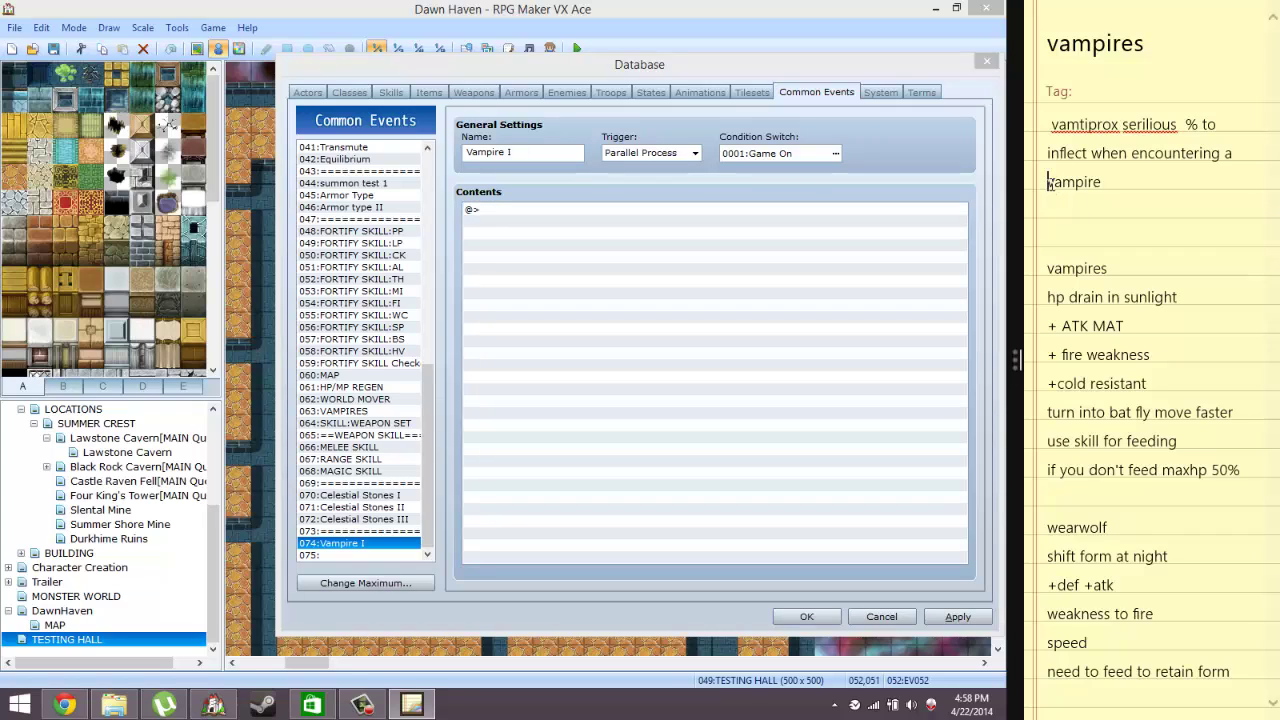
{"action": "key", "text": "Return"}
{"action": "key", "text": "Return"}
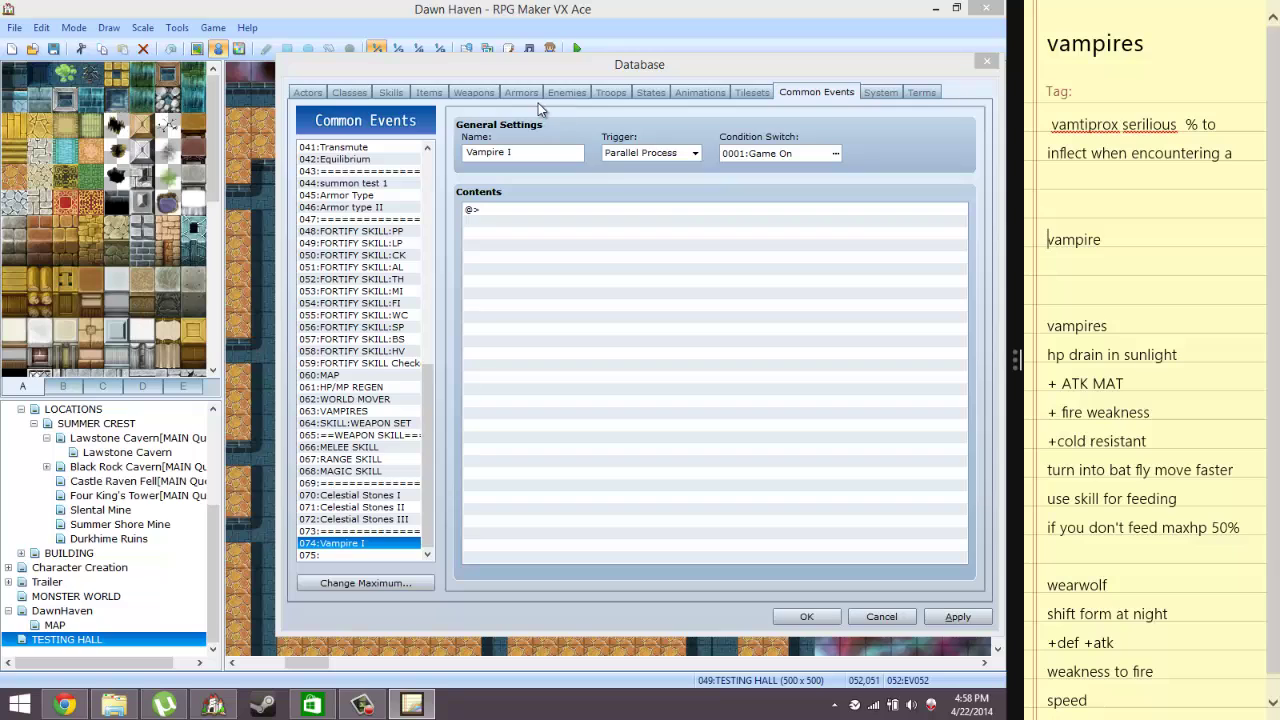
In the States database, name empty state 086 "================" as a separator below the stone states
{"action": "left_click", "coordinate": [651, 93]}
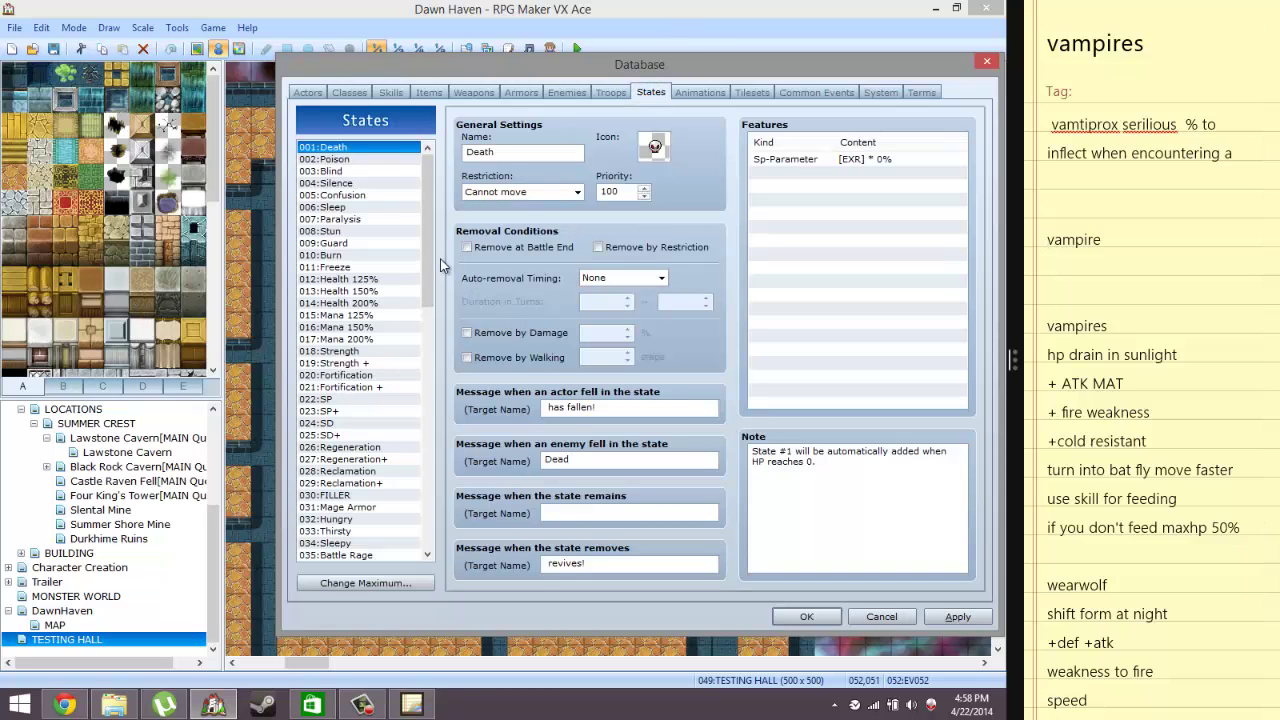
{"action": "scroll", "coordinate": [424, 275], "scroll_direction": "down", "scroll_amount": 18}
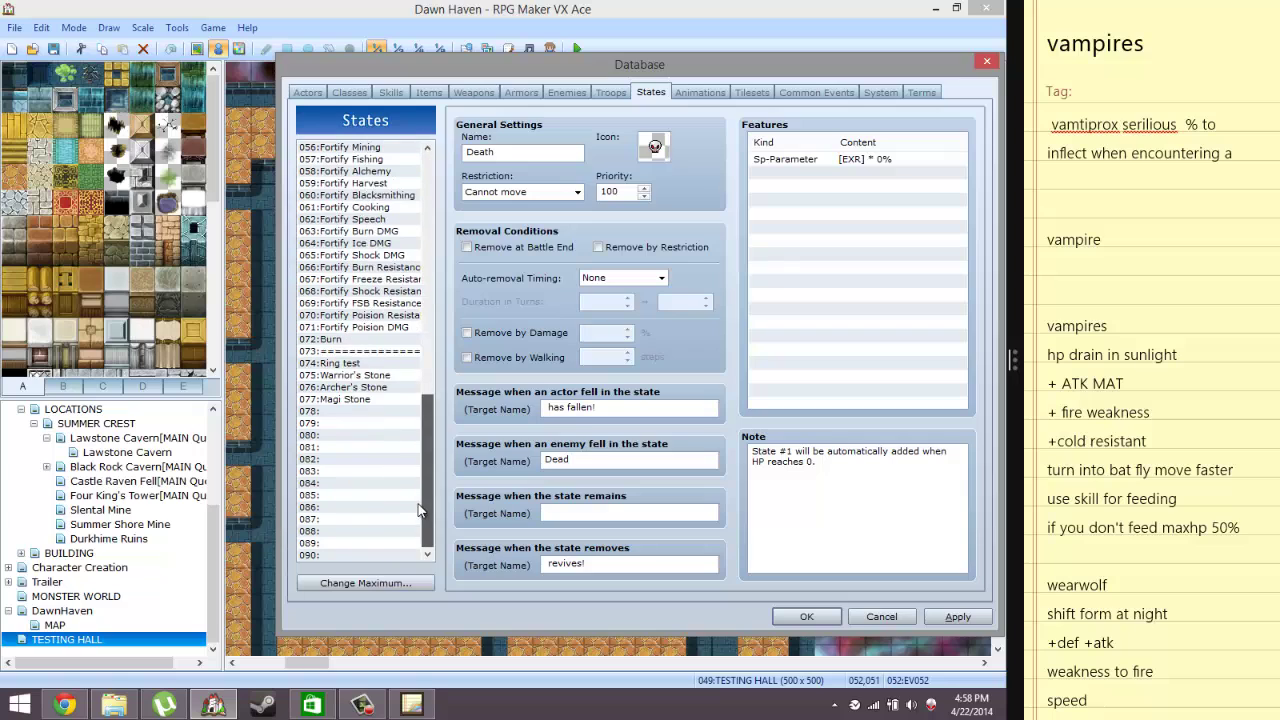
{"action": "left_click", "coordinate": [363, 376]}
{"action": "key", "text": "Down"}
{"action": "key", "text": "Down"}
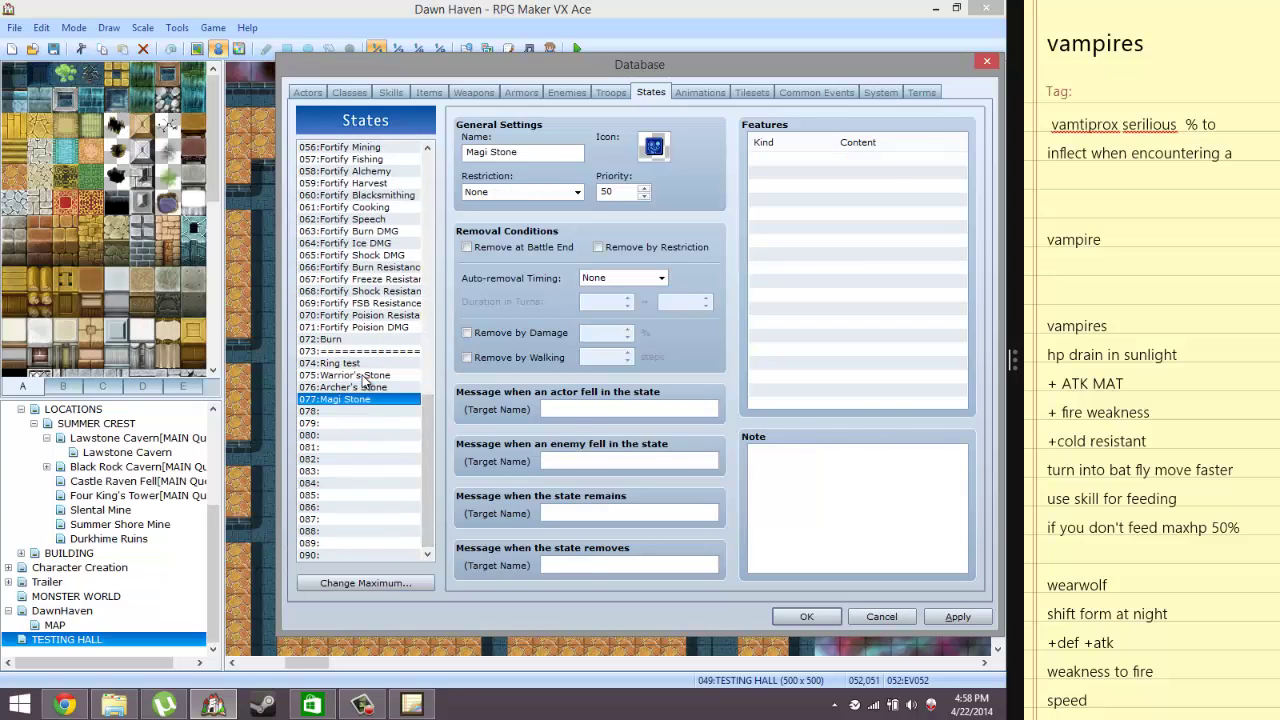
{"action": "key", "text": "Down"}
{"action": "key", "text": "Down"}
{"action": "key", "text": "Down"}
{"action": "key", "text": "Down"}
{"action": "key", "text": "Down"}
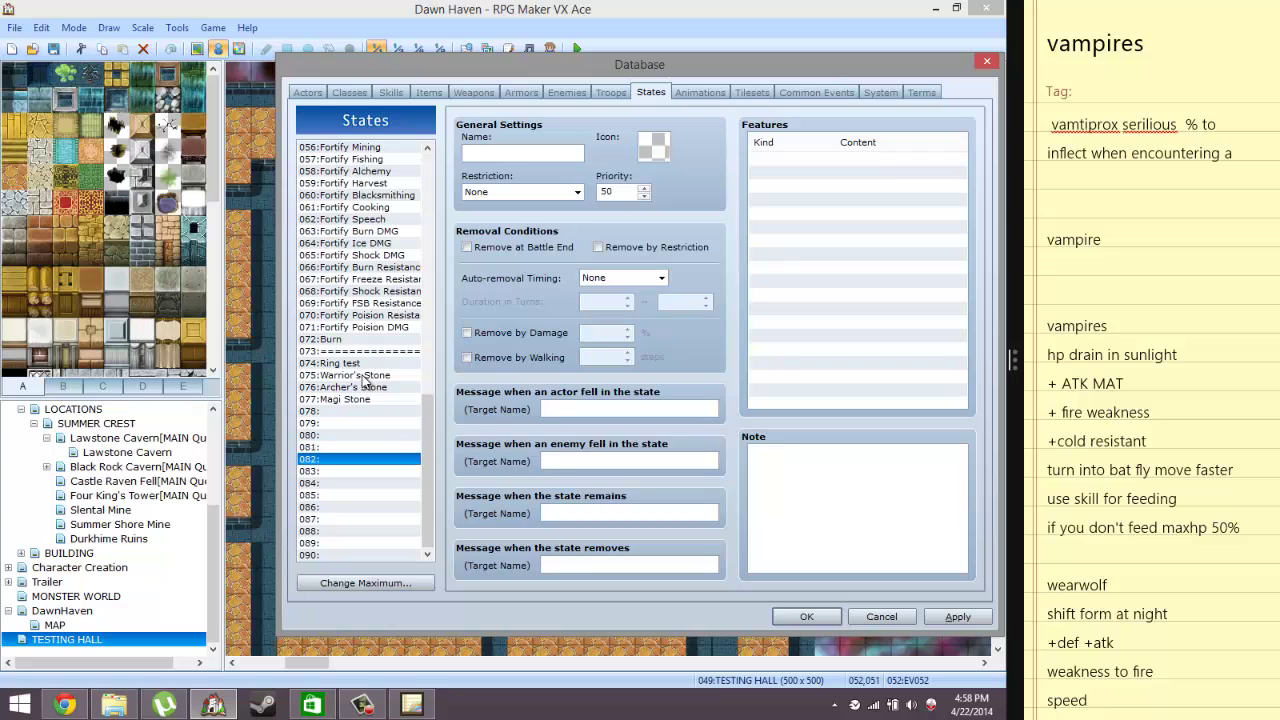
{"action": "key", "text": "Down"}
{"action": "key", "text": "Down"}
{"action": "key", "text": "Down"}
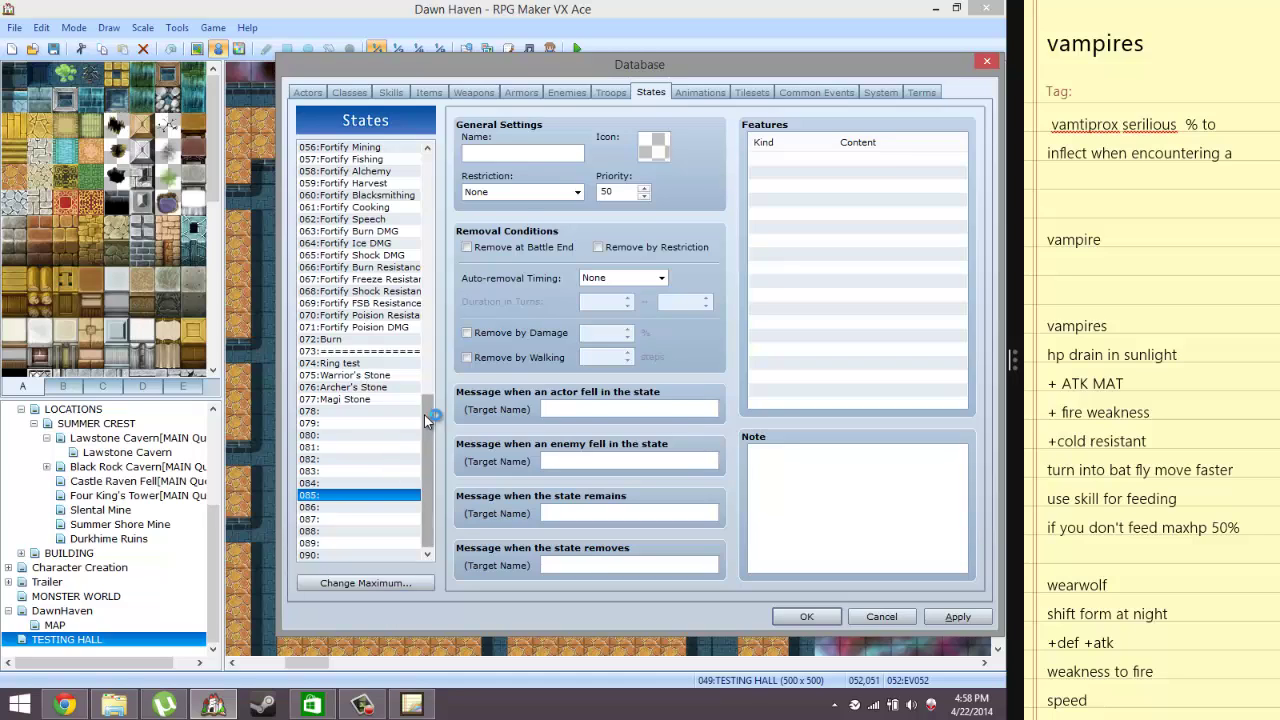
{"action": "left_click", "coordinate": [350, 517]}
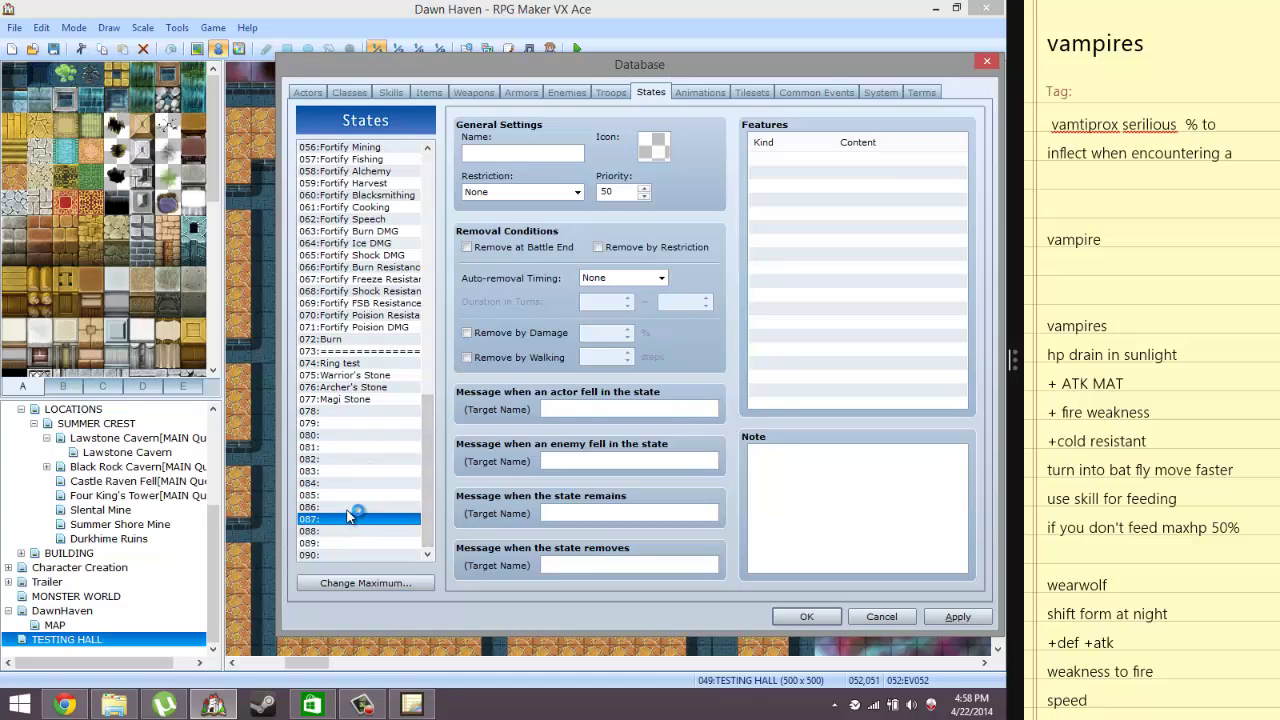
{"action": "left_click", "coordinate": [350, 508]}
{"action": "left_click", "coordinate": [521, 153]}
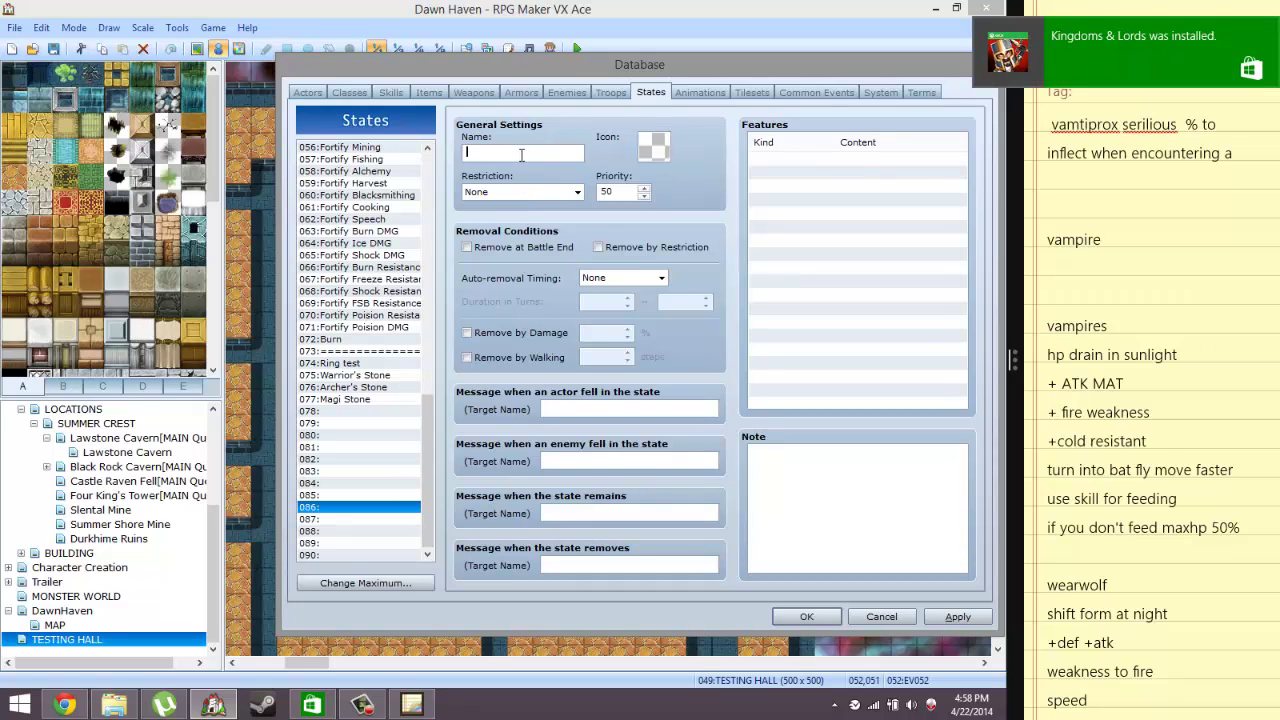
{"action": "type", "text": "================"}
Name state 087, directly below the new separator, "Vamtiprox Serilious"
{"action": "left_click", "coordinate": [340, 375]}
{"action": "key", "text": "Down"}
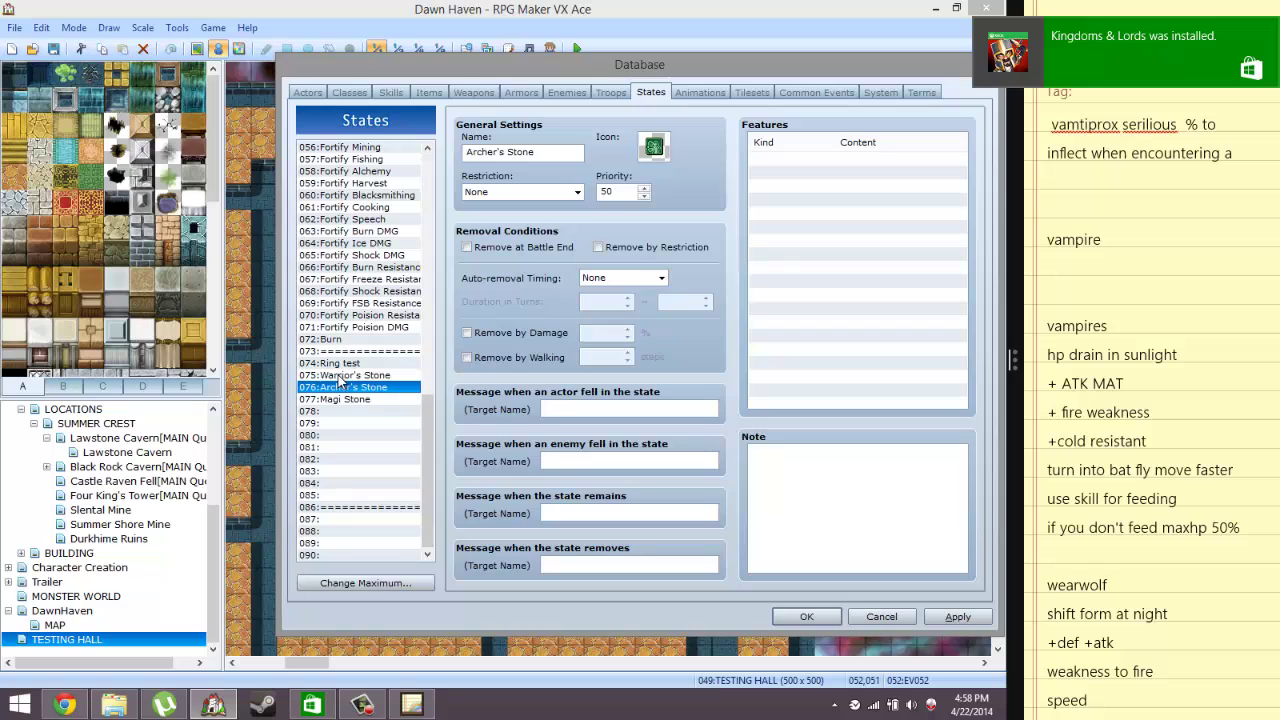
{"action": "key", "text": "Down"}
{"action": "key", "text": "Up"}
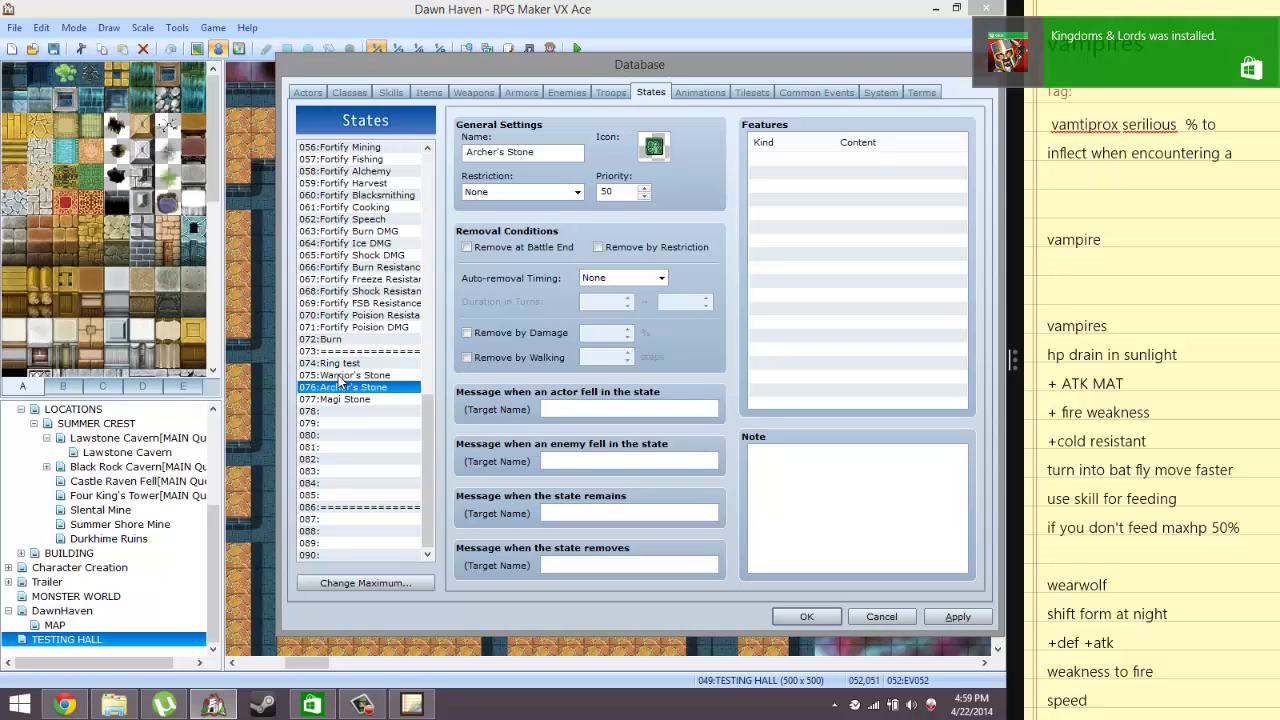
{"action": "key", "text": "Down"}
{"action": "key", "text": "Down"}
{"action": "key", "text": "Down"}
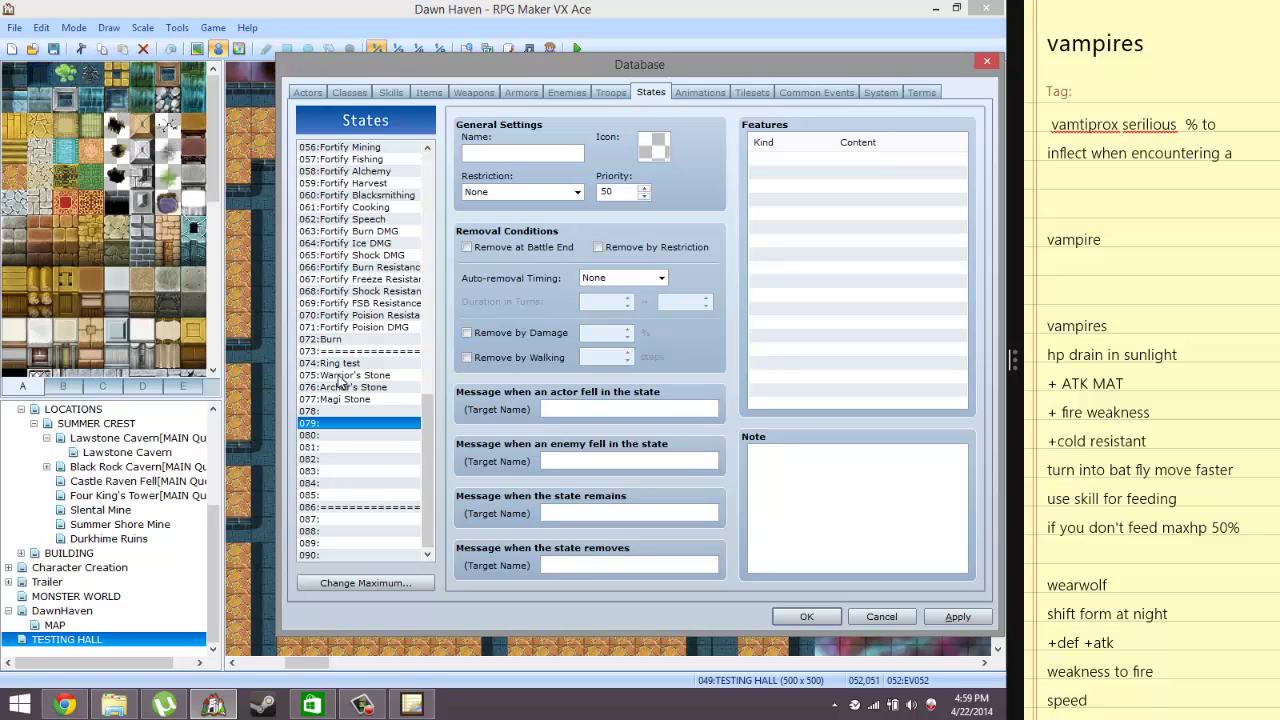
{"action": "key", "text": "Down"}
{"action": "key", "text": "Down"}
{"action": "key", "text": "Down"}
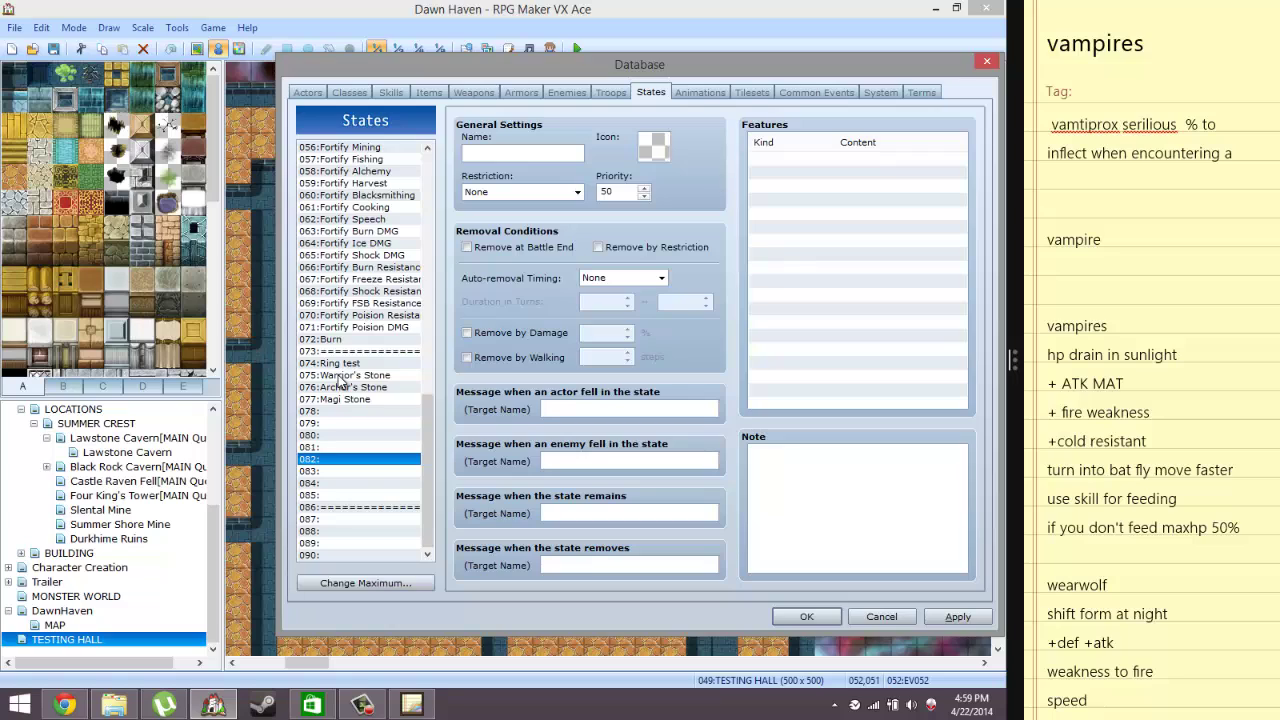
{"action": "key", "text": "Down"}
{"action": "key", "text": "Down"}
{"action": "key", "text": "Down"}
{"action": "key", "text": "Down"}
{"action": "key", "text": "Down"}
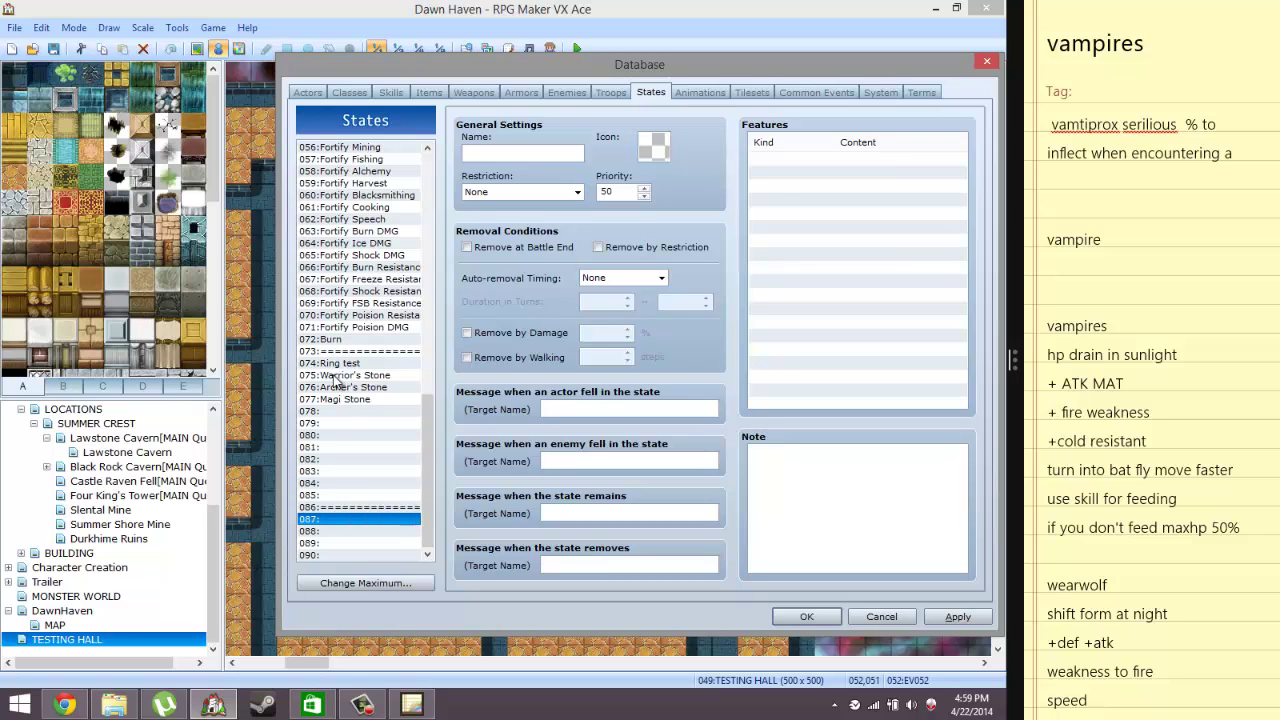
{"action": "left_click", "coordinate": [552, 154]}
{"action": "type", "text": "Vamtiprox "}
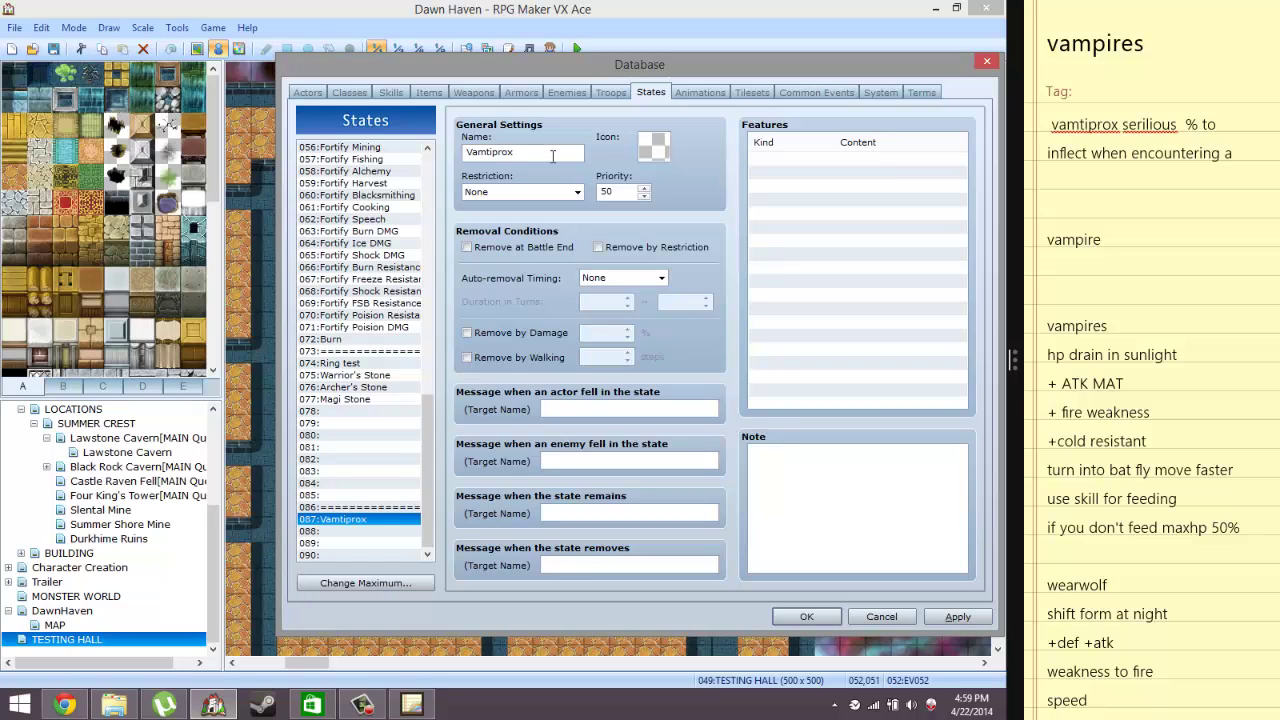
{"action": "type", "text": "Serilious"}
Give the Vamtiprox Serilious state the red blood drop icon, index 9309, from the icon set
{"action": "double_click", "coordinate": [651, 148]}
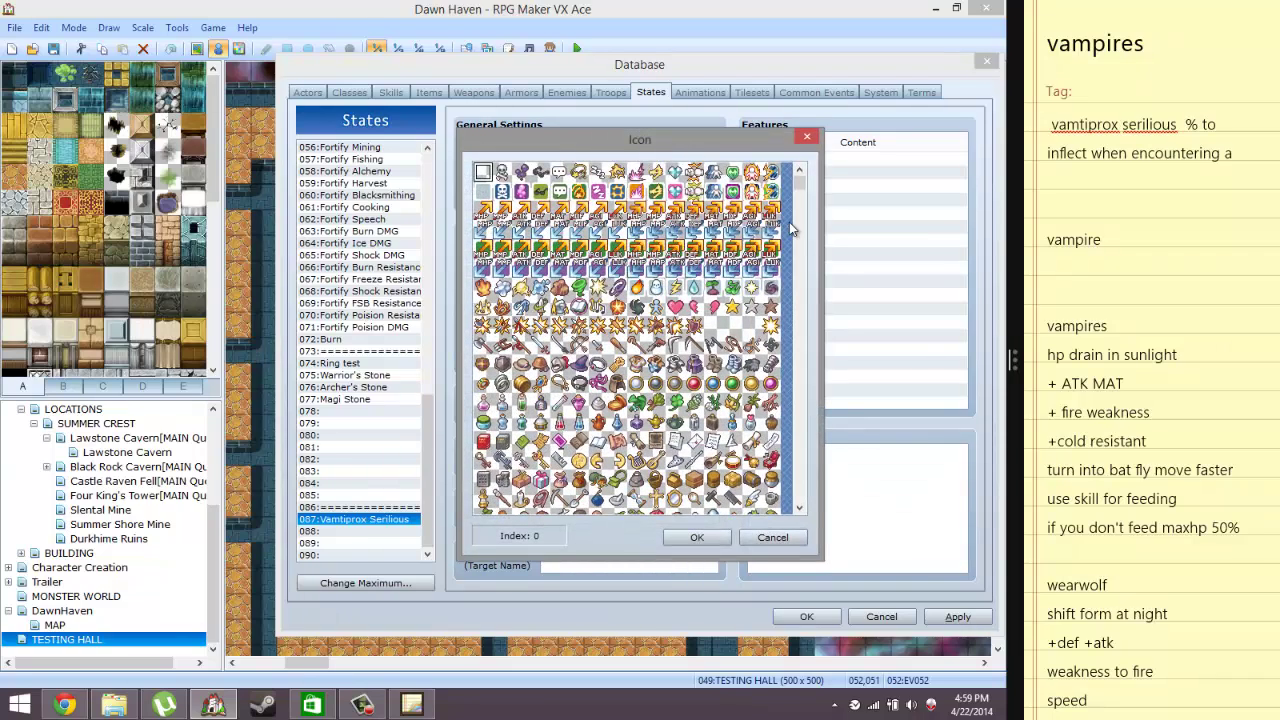
{"action": "left_click_drag", "start_coordinate": [799, 185], "coordinate": [804, 331]}
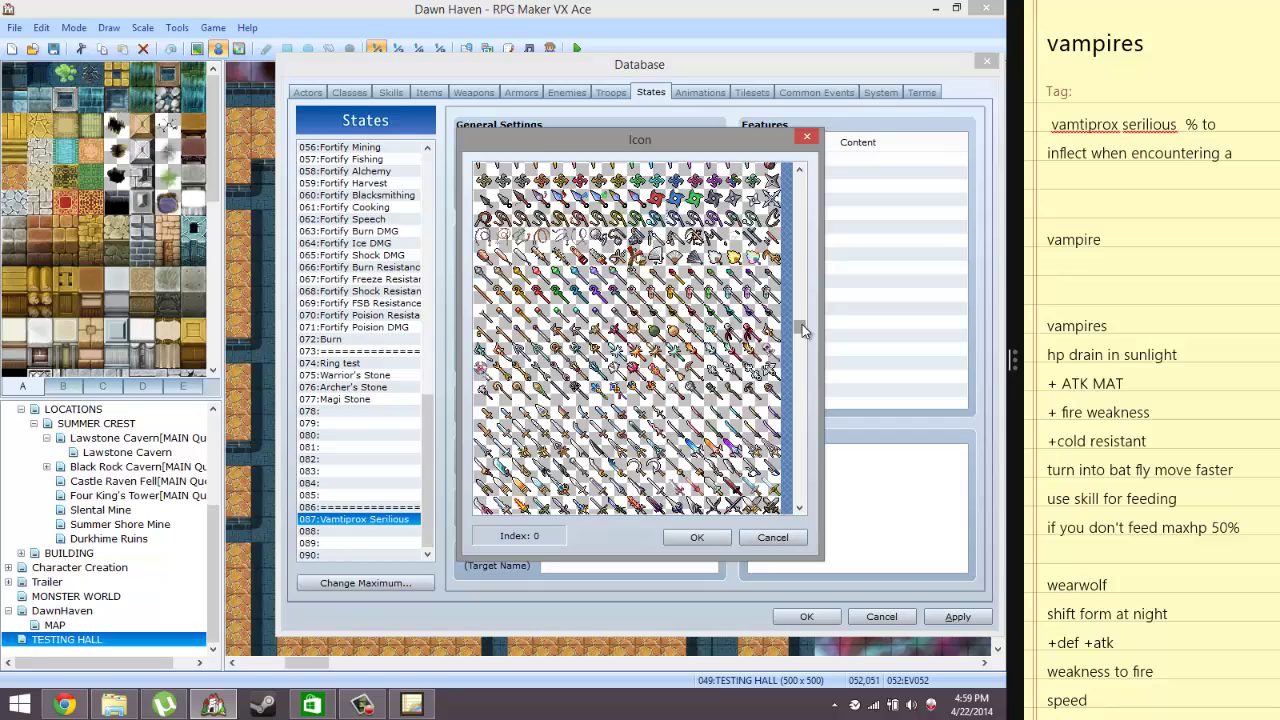
{"action": "left_click_drag", "start_coordinate": [802, 324], "coordinate": [800, 422]}
{"action": "scroll", "coordinate": [771, 530], "scroll_direction": "down", "scroll_amount": 5}
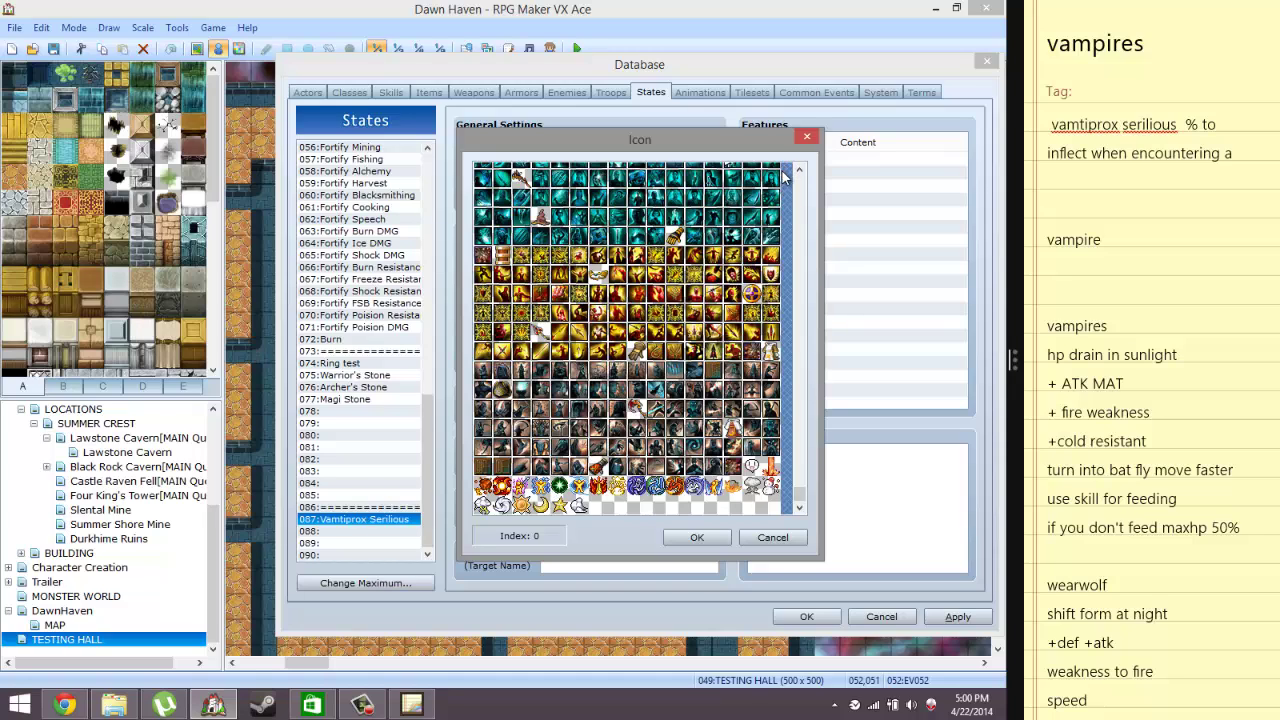
{"action": "scroll", "coordinate": [802, 174], "scroll_direction": "up", "scroll_amount": 5}
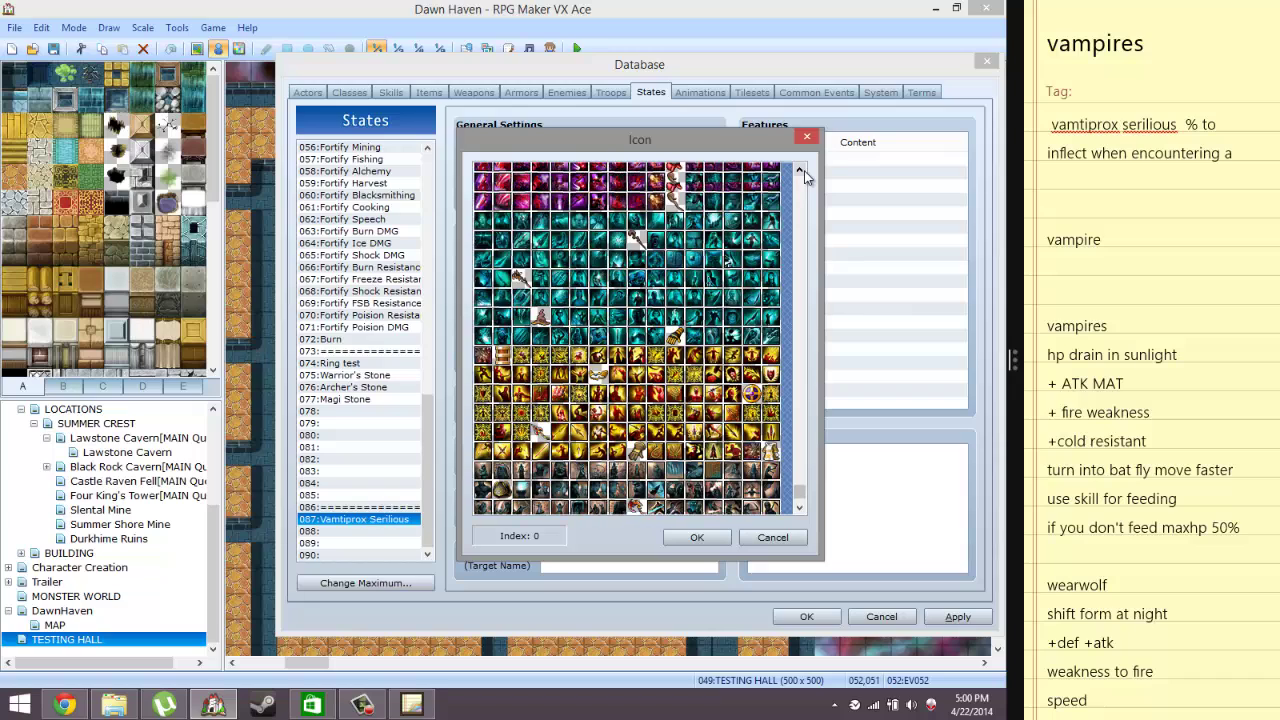
{"action": "scroll", "coordinate": [802, 174], "scroll_direction": "up", "scroll_amount": 10}
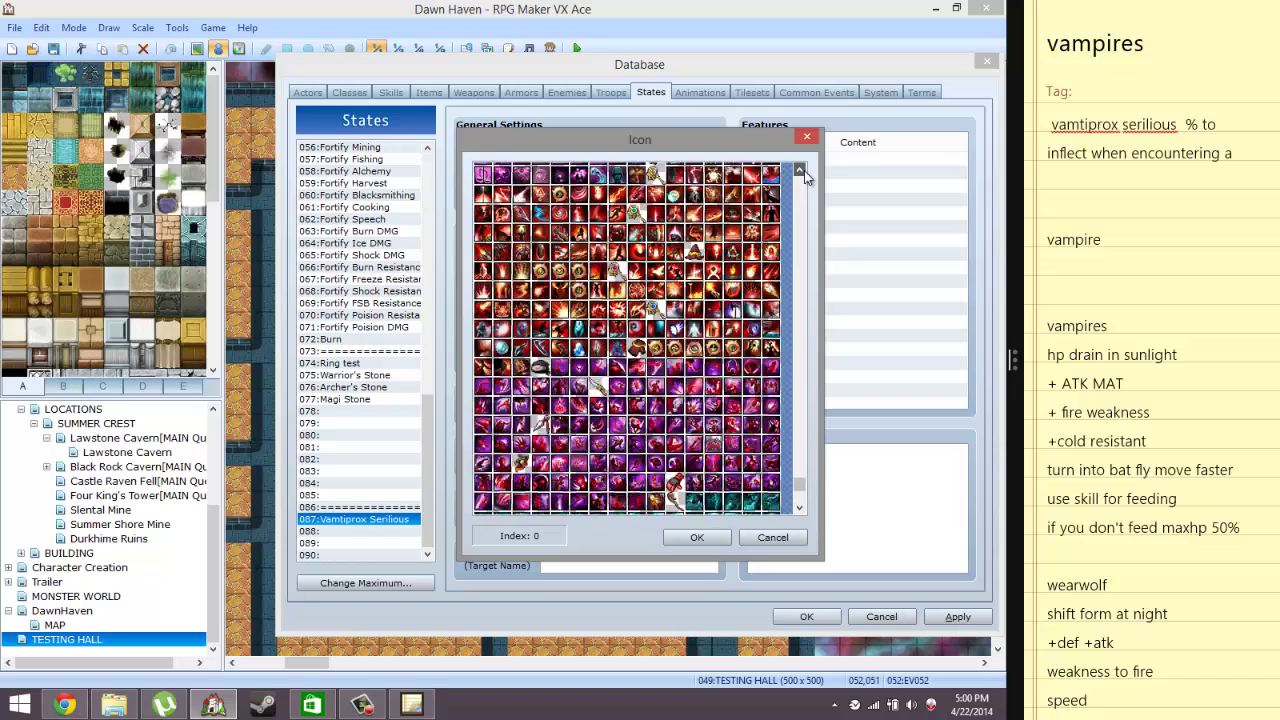
{"action": "scroll", "coordinate": [802, 174], "scroll_direction": "up", "scroll_amount": 10}
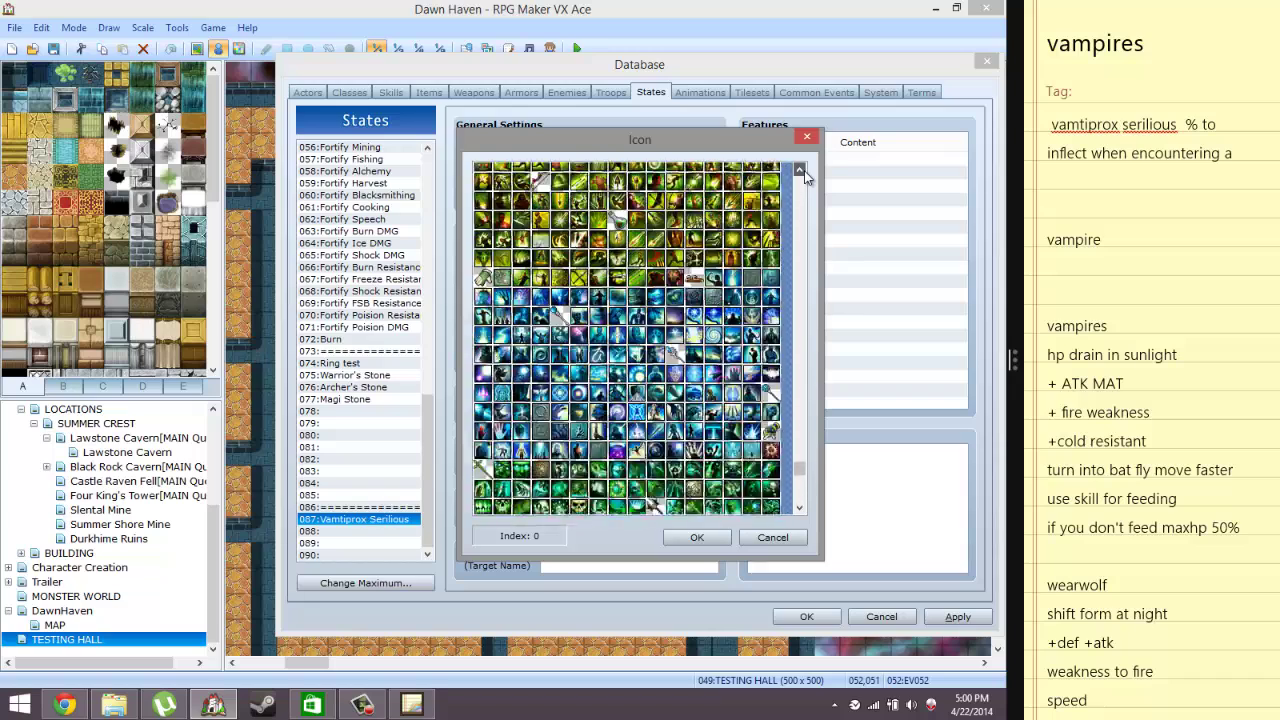
{"action": "scroll", "coordinate": [805, 175], "scroll_direction": "up", "scroll_amount": 10}
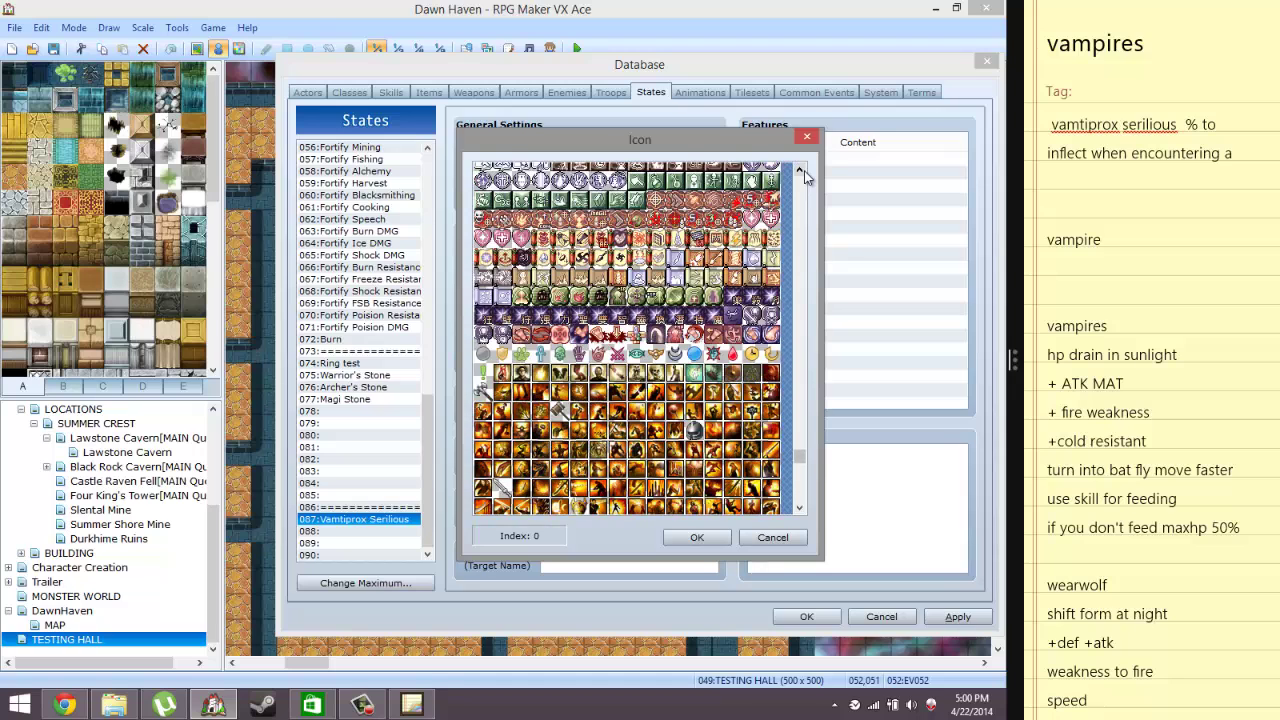
{"action": "left_click", "coordinate": [800, 171]}
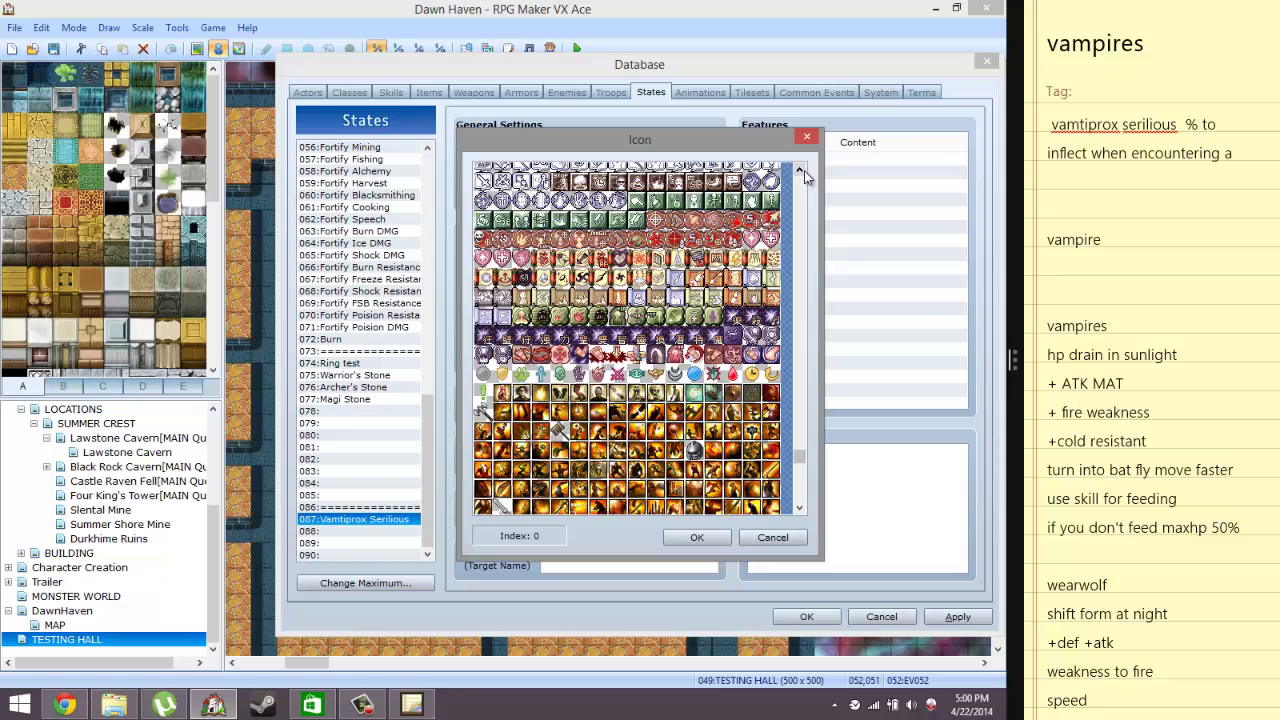
{"action": "left_click", "coordinate": [562, 376]}
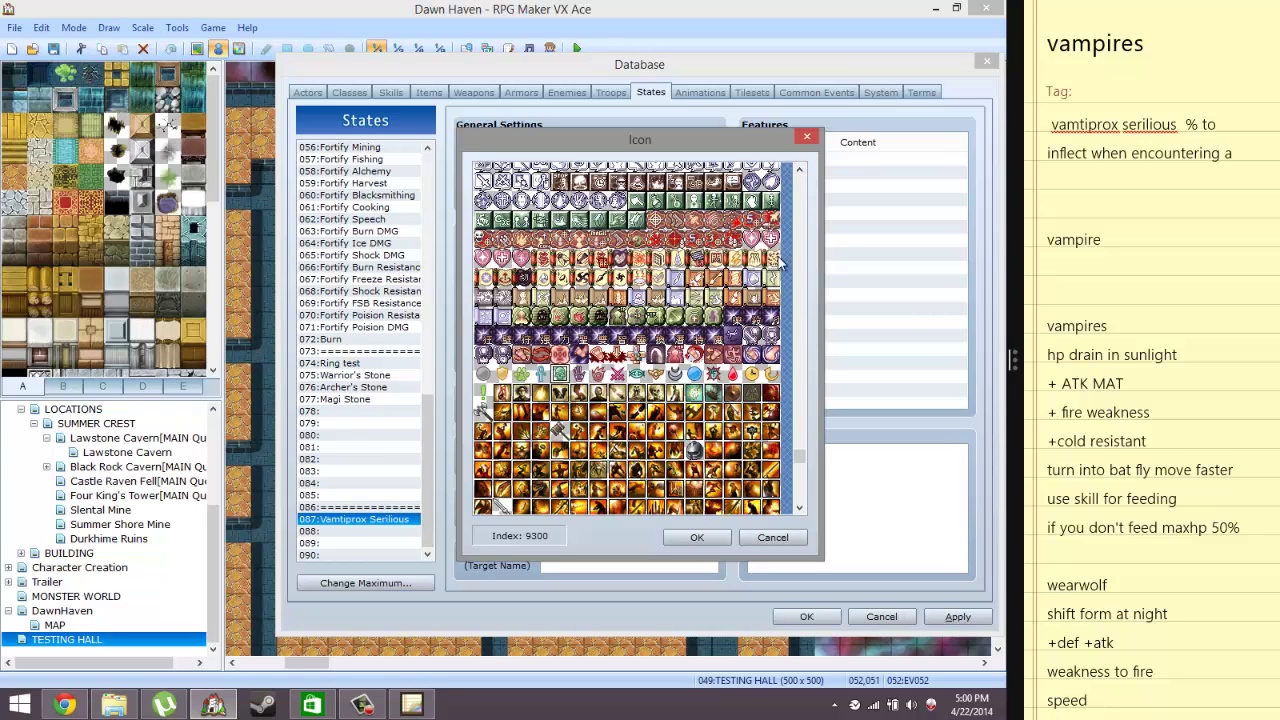
{"action": "left_click", "coordinate": [733, 374]}
{"action": "left_click", "coordinate": [798, 173]}
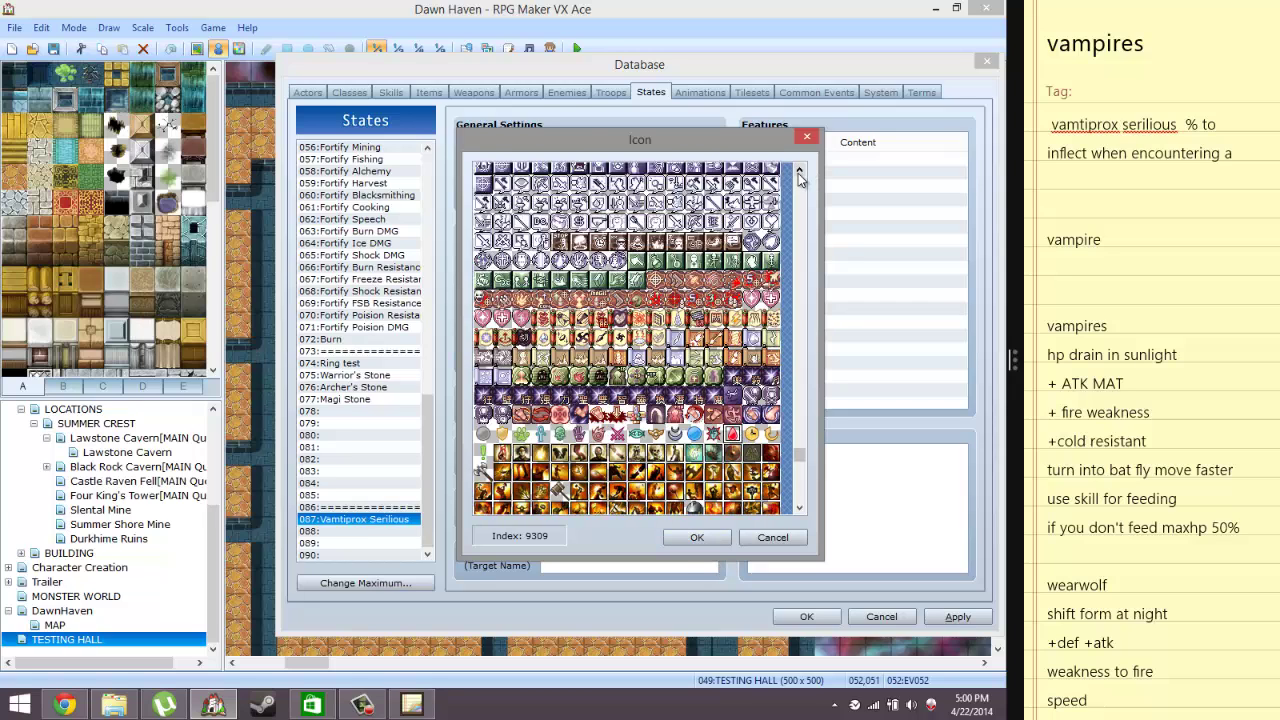
{"action": "left_click", "coordinate": [798, 173]}
{"action": "left_click_drag", "start_coordinate": [799, 176], "coordinate": [799, 176]}
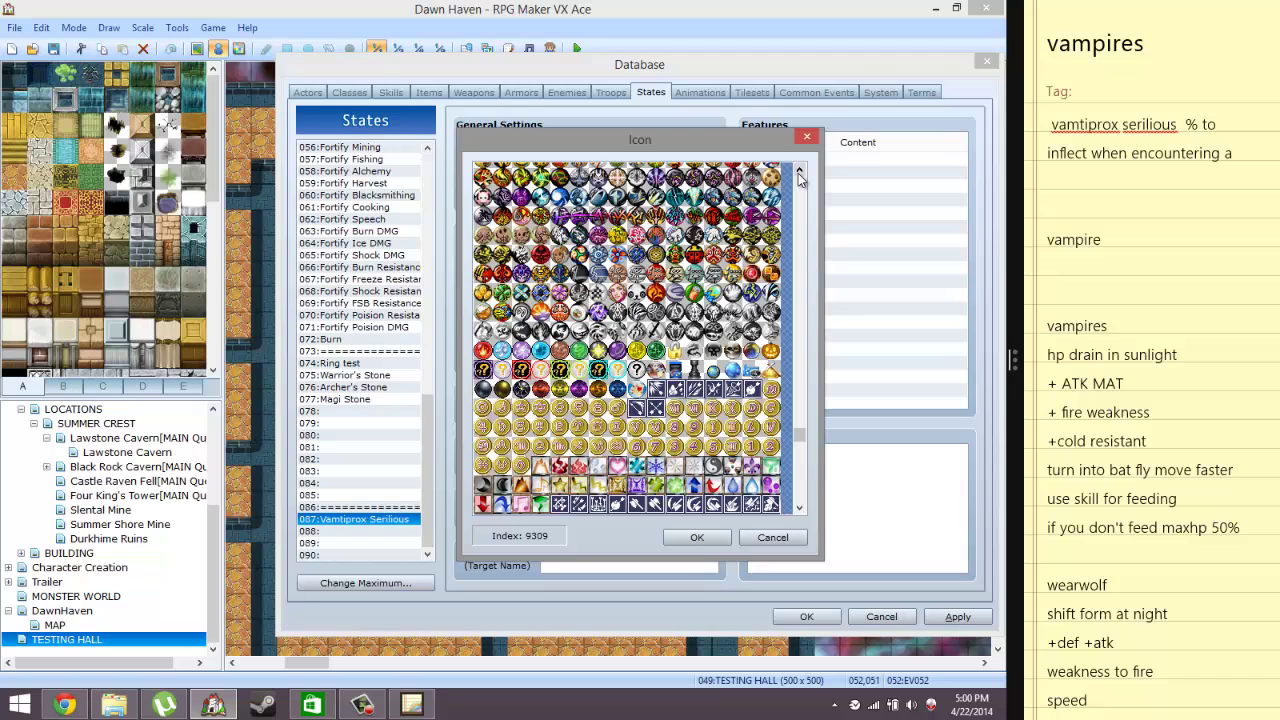
{"action": "left_click", "coordinate": [799, 176]}
{"action": "left_click", "coordinate": [799, 176]}
{"action": "left_click", "coordinate": [799, 176]}
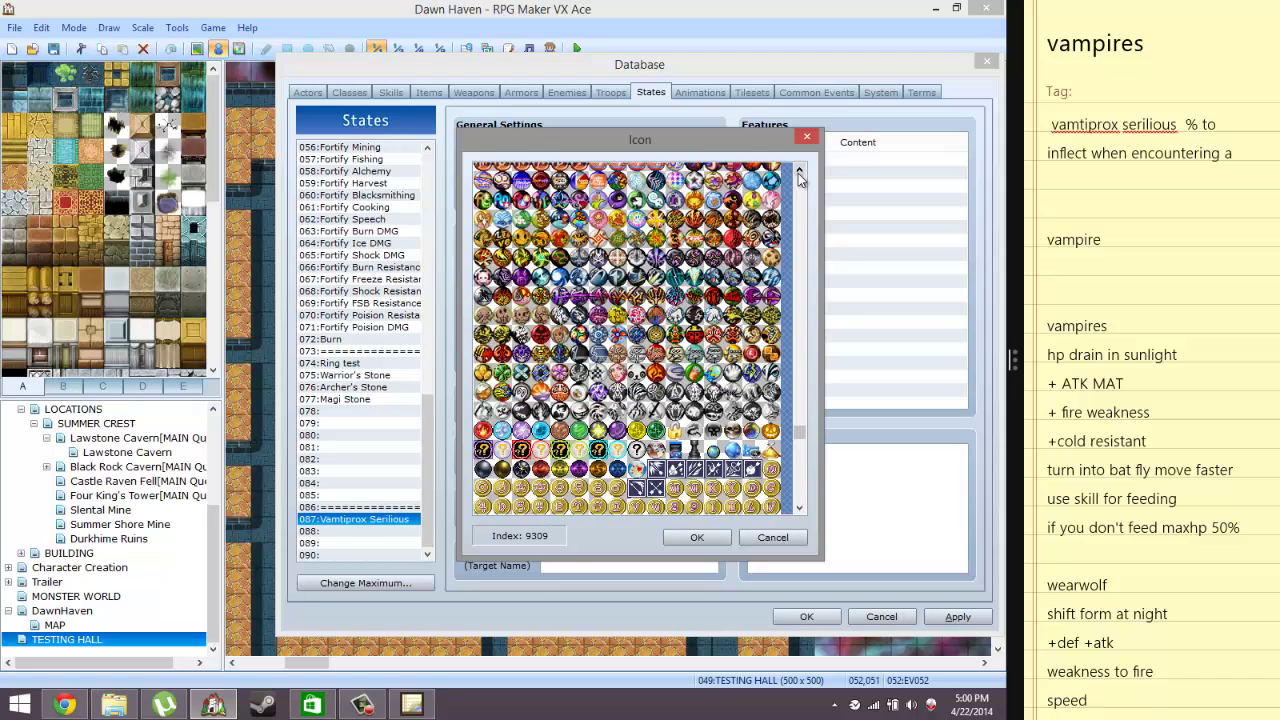
{"action": "left_click", "coordinate": [799, 176]}
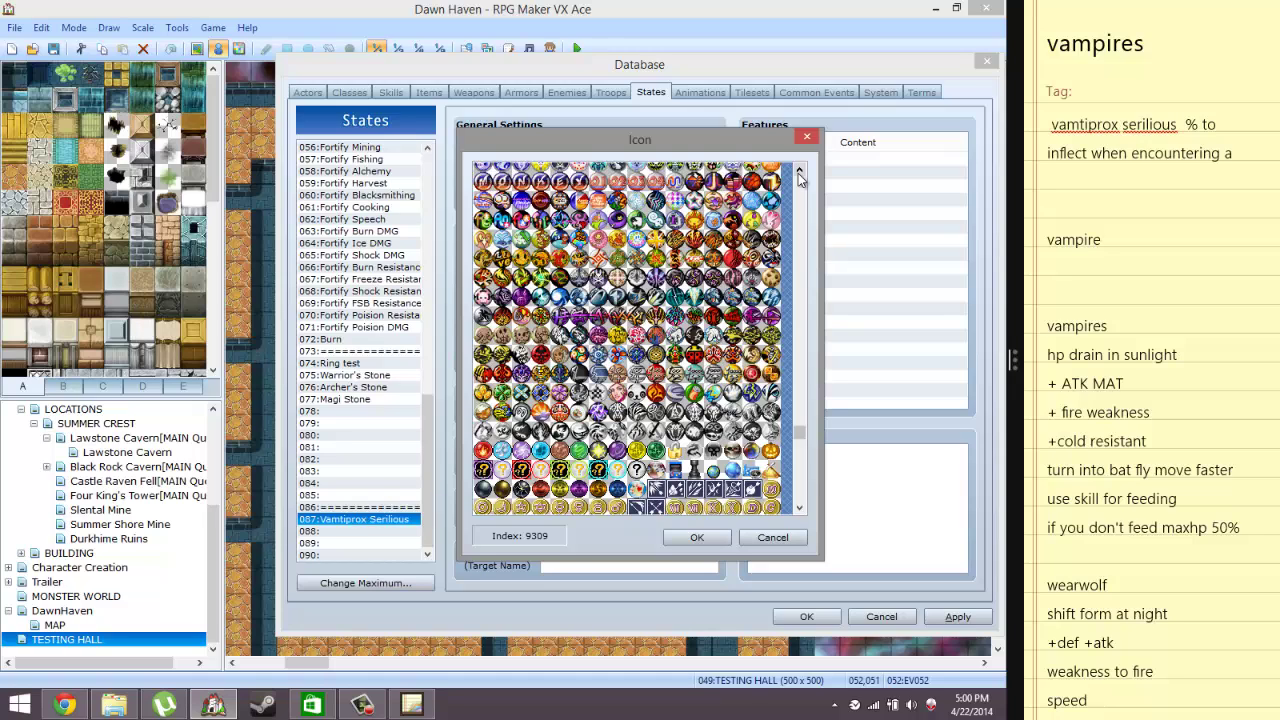
{"action": "left_click", "coordinate": [799, 176]}
{"action": "left_click", "coordinate": [799, 176]}
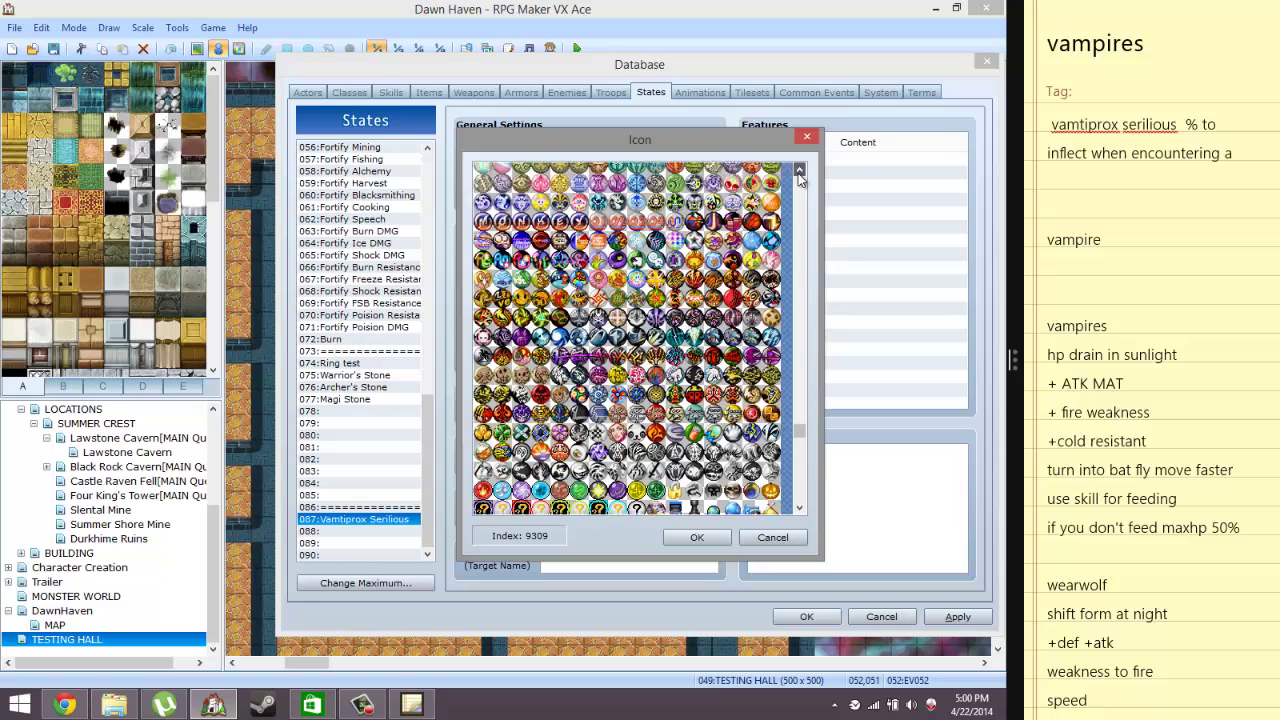
{"action": "left_click", "coordinate": [799, 176]}
{"action": "left_click", "coordinate": [799, 176]}
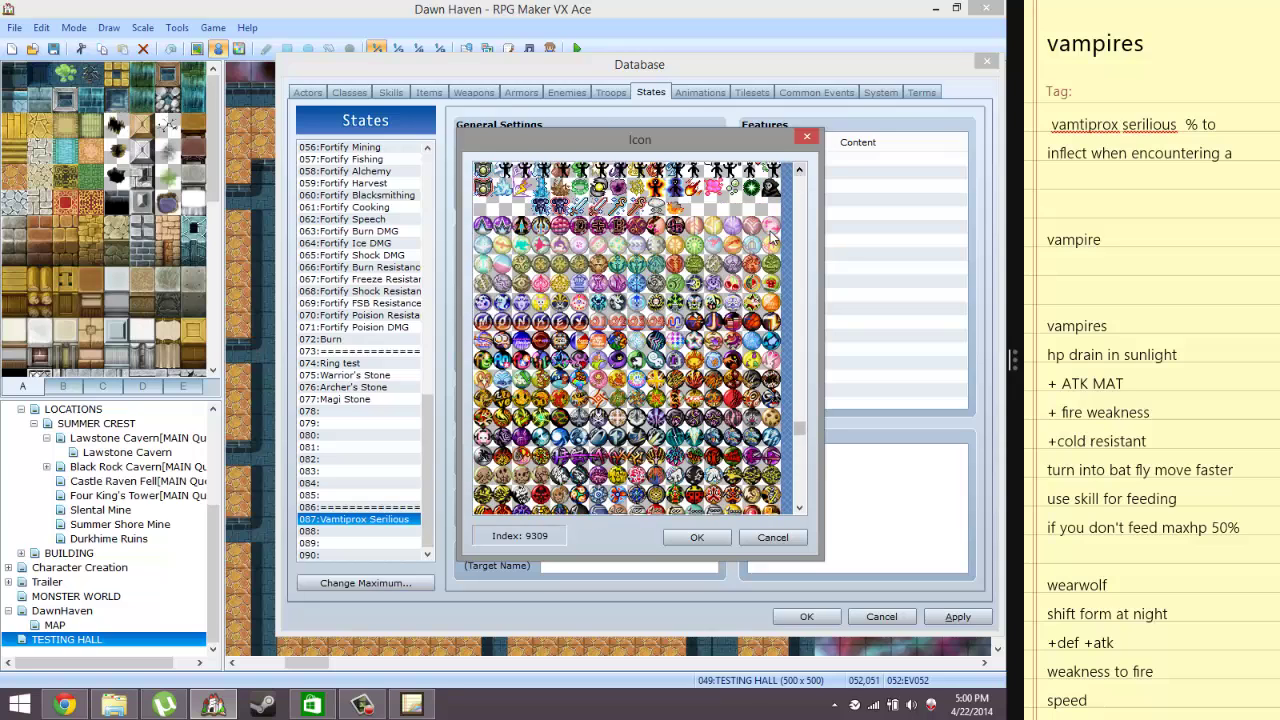
{"action": "left_click", "coordinate": [697, 537]}
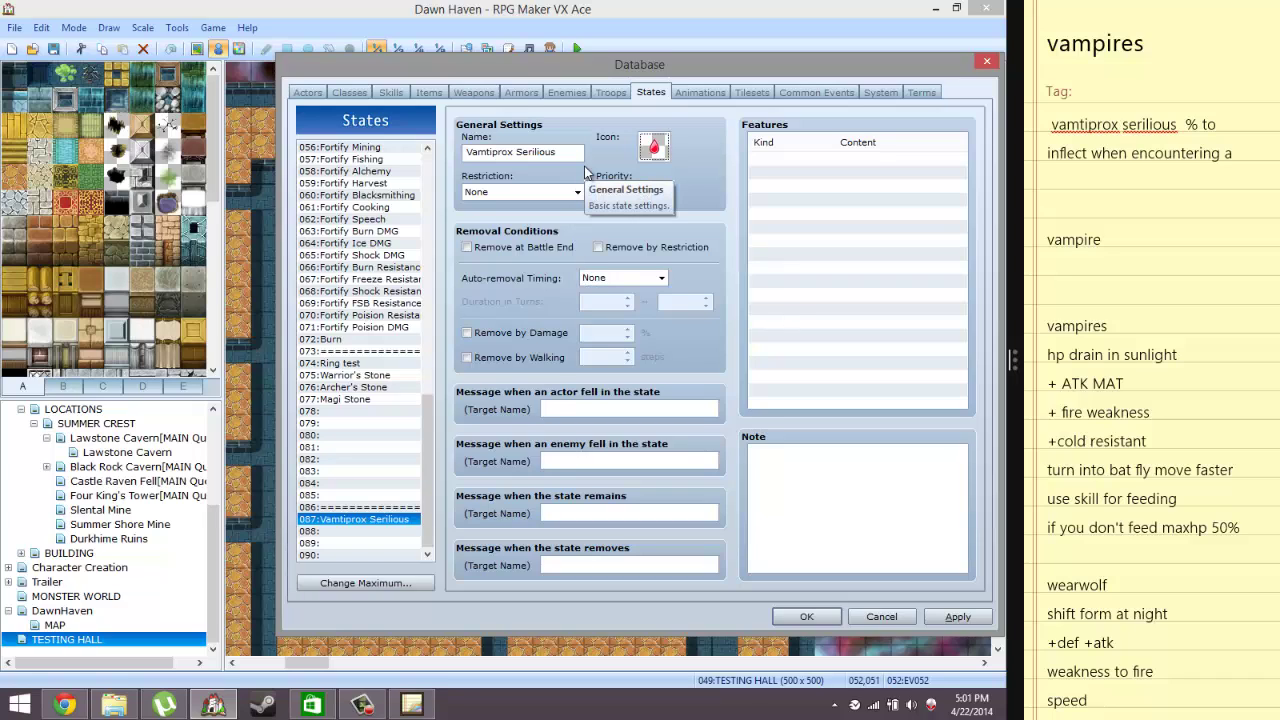
In the Vampire I common event, insert a conditional branch checking that actor 001:Sacrifice is inflicted with state 087:Vamtiprox Serilious
{"action": "left_click", "coordinate": [812, 93]}
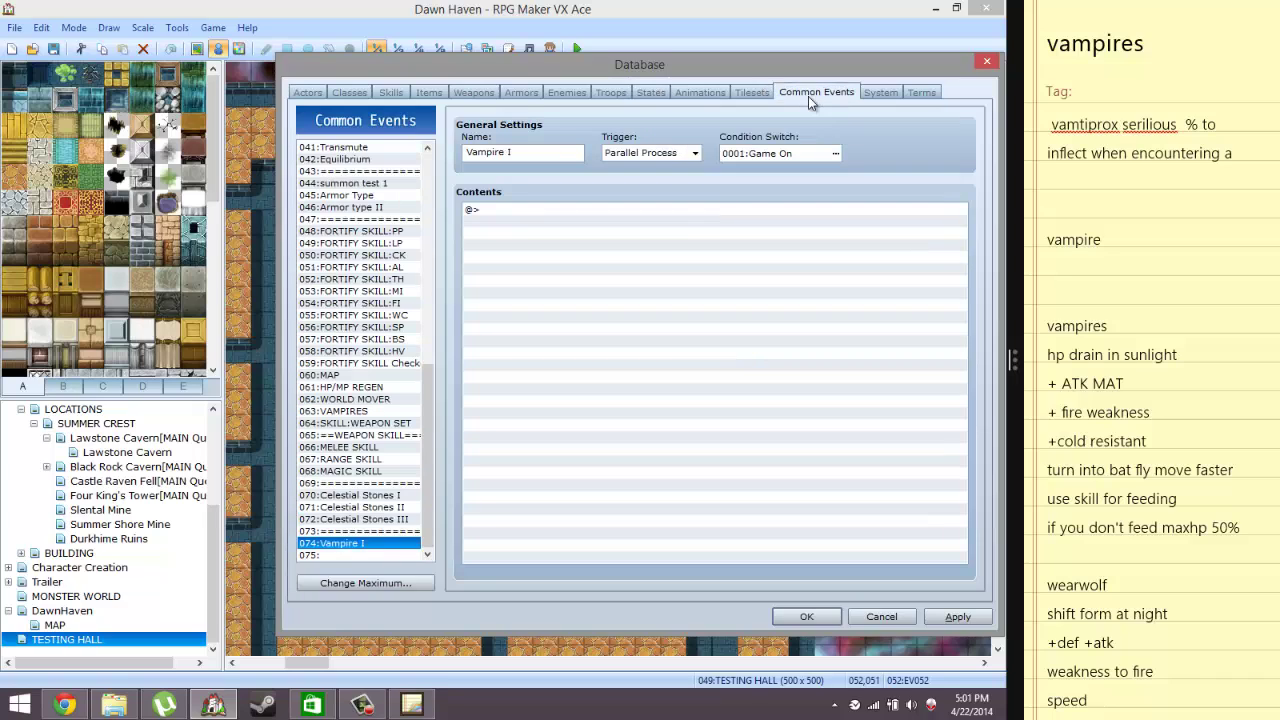
{"action": "right_click", "coordinate": [620, 228]}
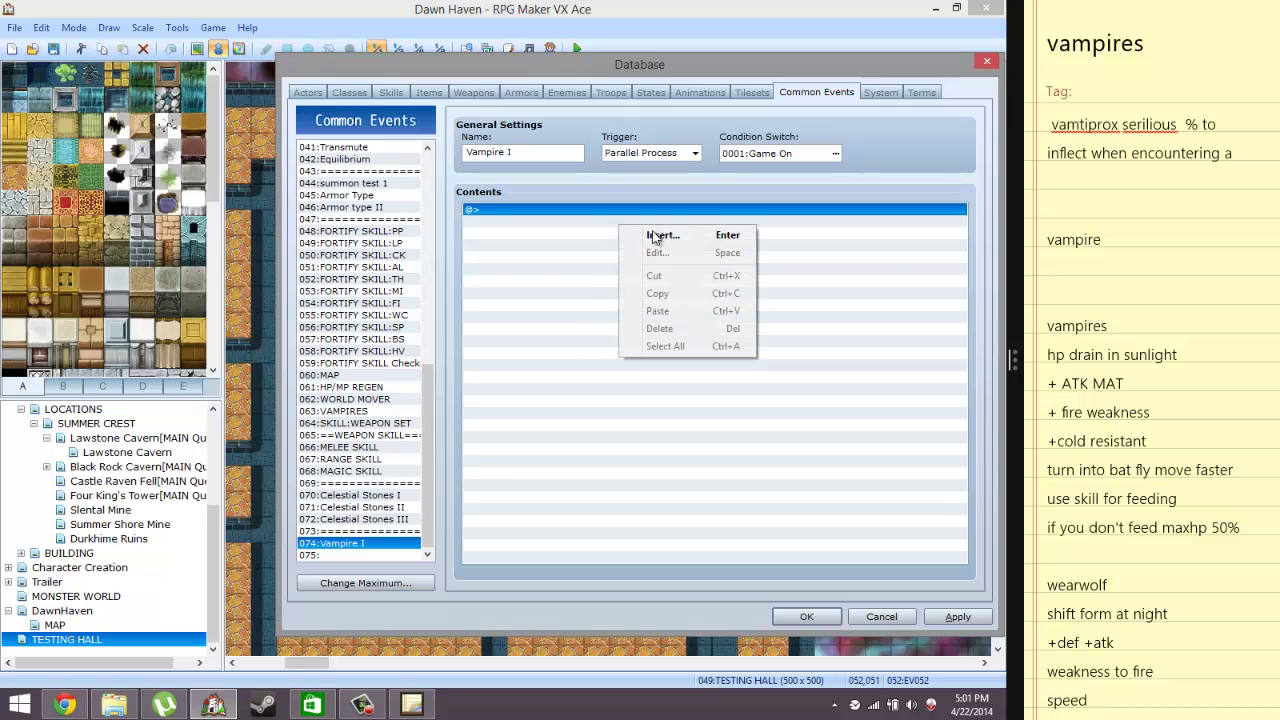
{"action": "left_click", "coordinate": [652, 236]}
{"action": "left_click", "coordinate": [625, 441]}
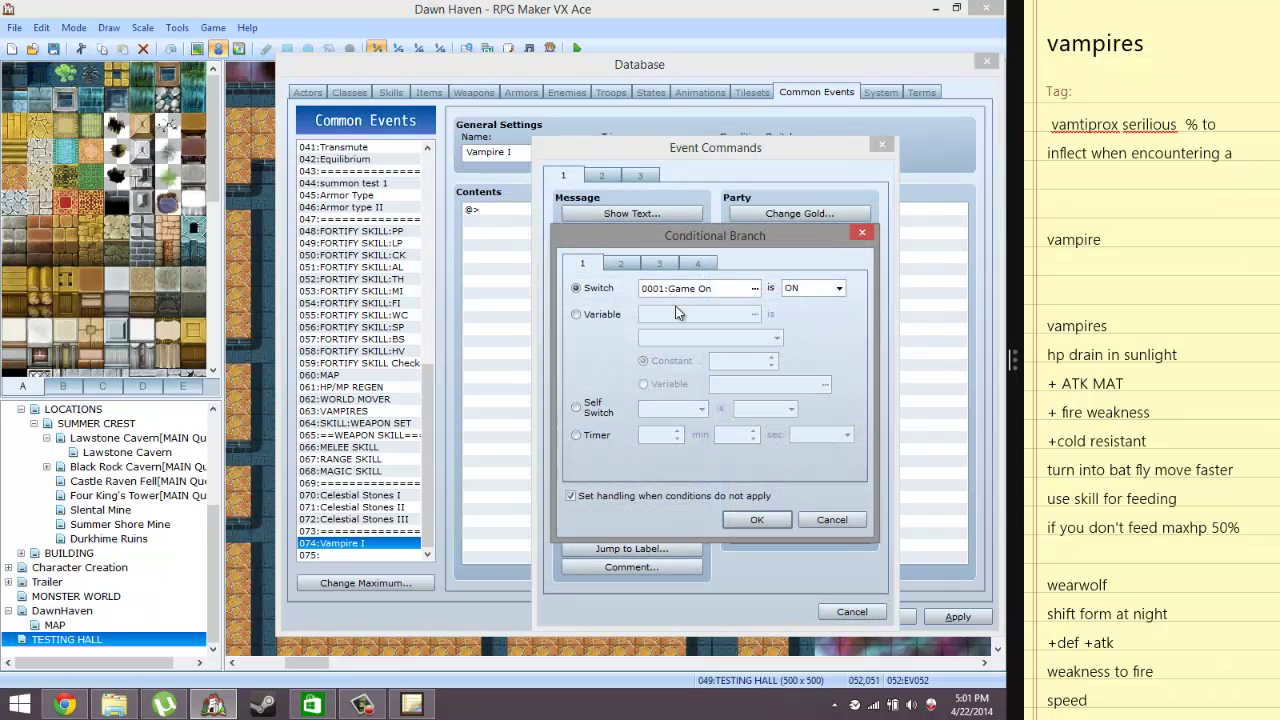
{"action": "left_click", "coordinate": [620, 263]}
{"action": "left_click", "coordinate": [580, 290]}
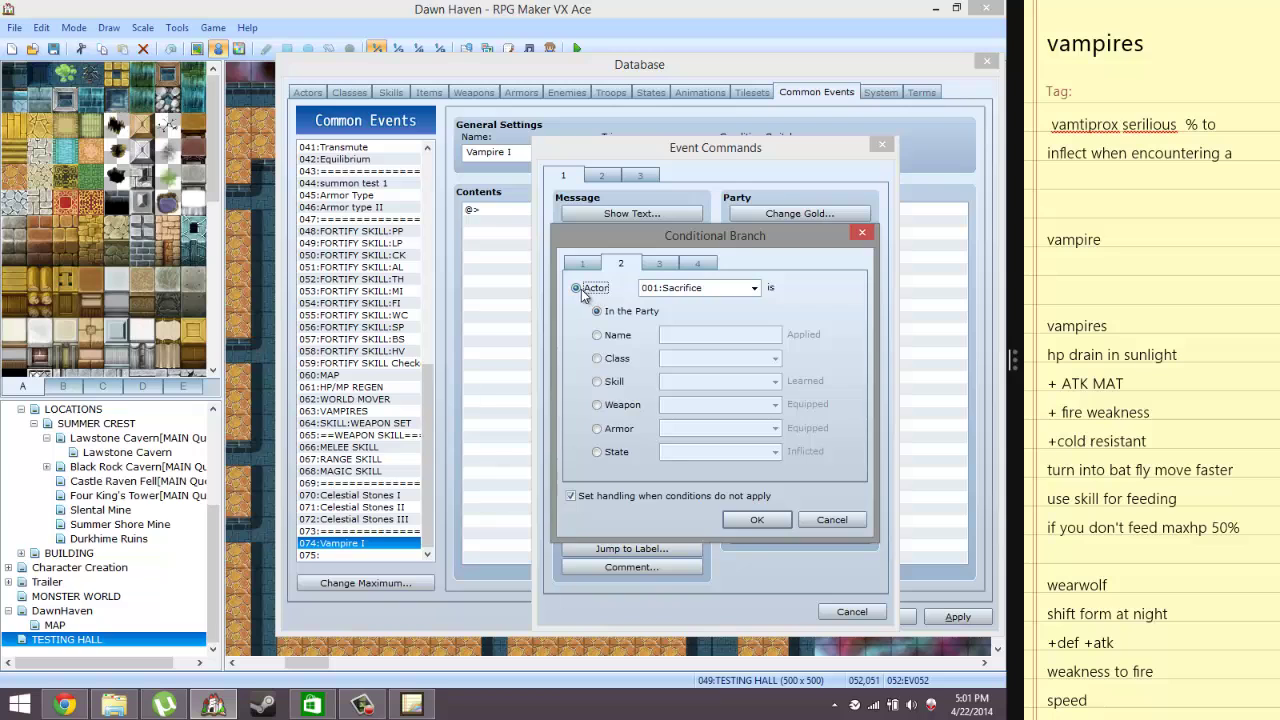
{"action": "left_click", "coordinate": [610, 452]}
{"action": "left_click", "coordinate": [714, 452]}
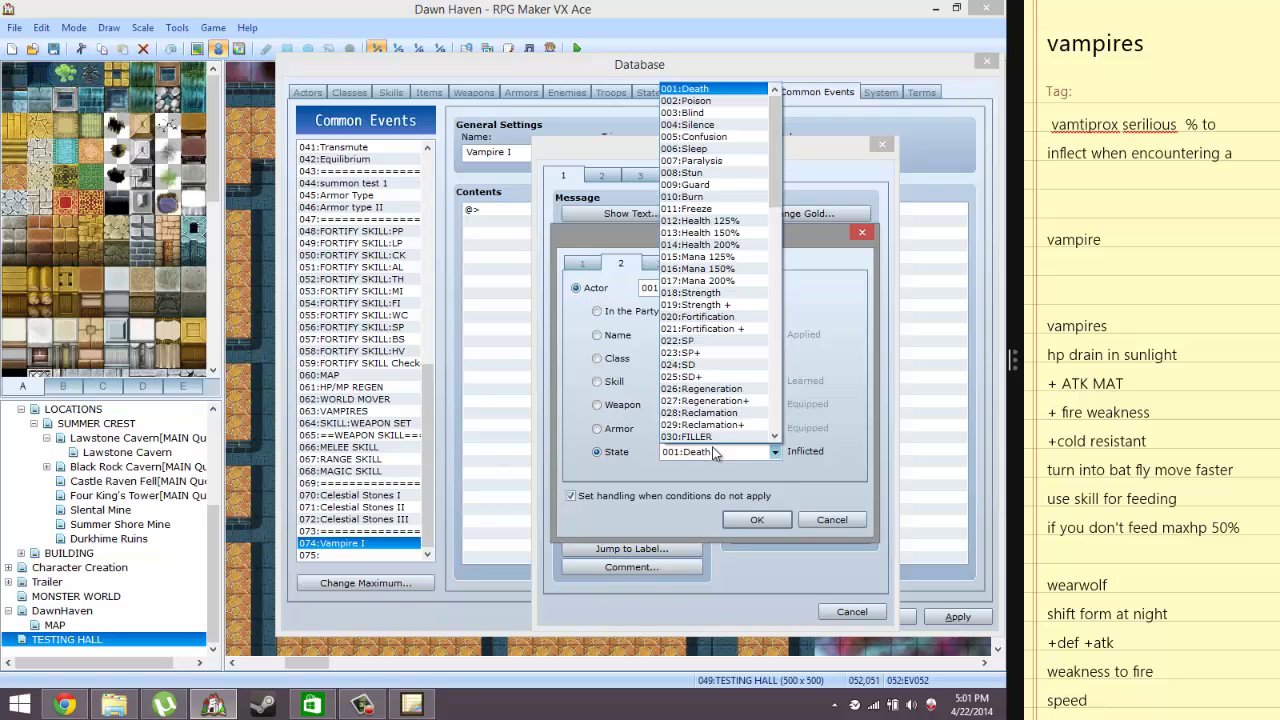
{"action": "left_click_drag", "start_coordinate": [776, 191], "coordinate": [760, 427]}
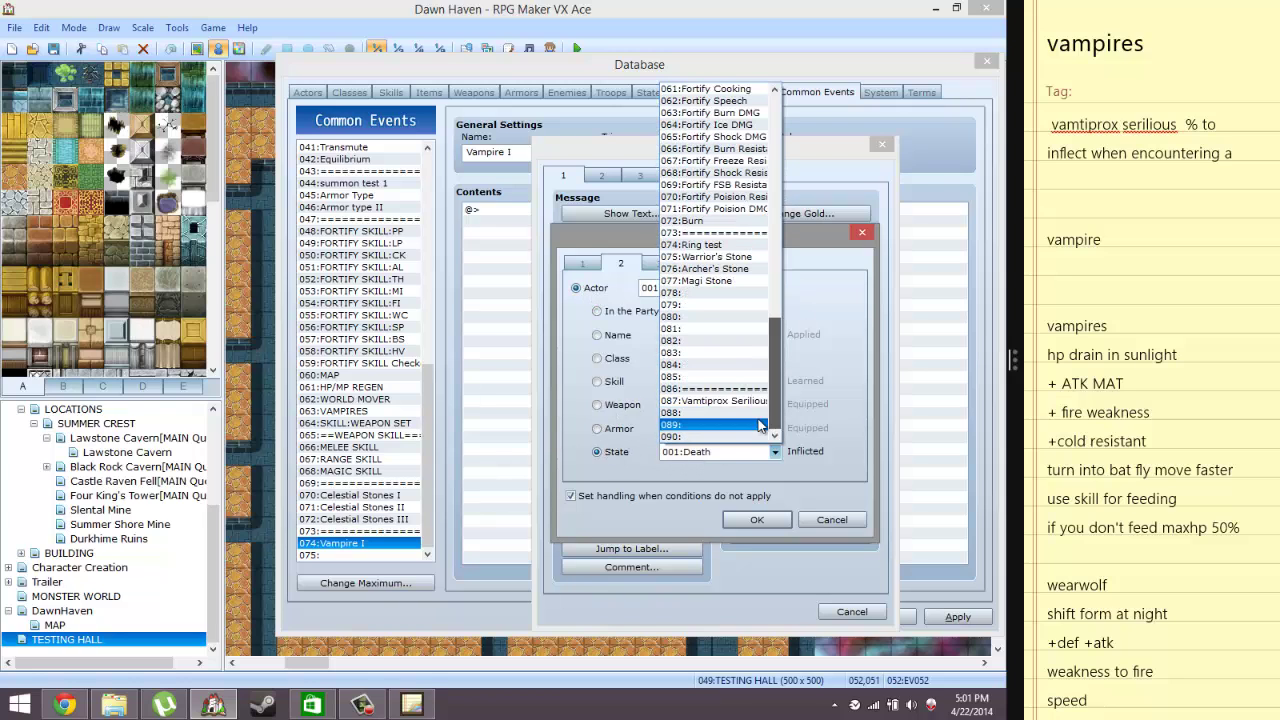
{"action": "left_click", "coordinate": [722, 402]}
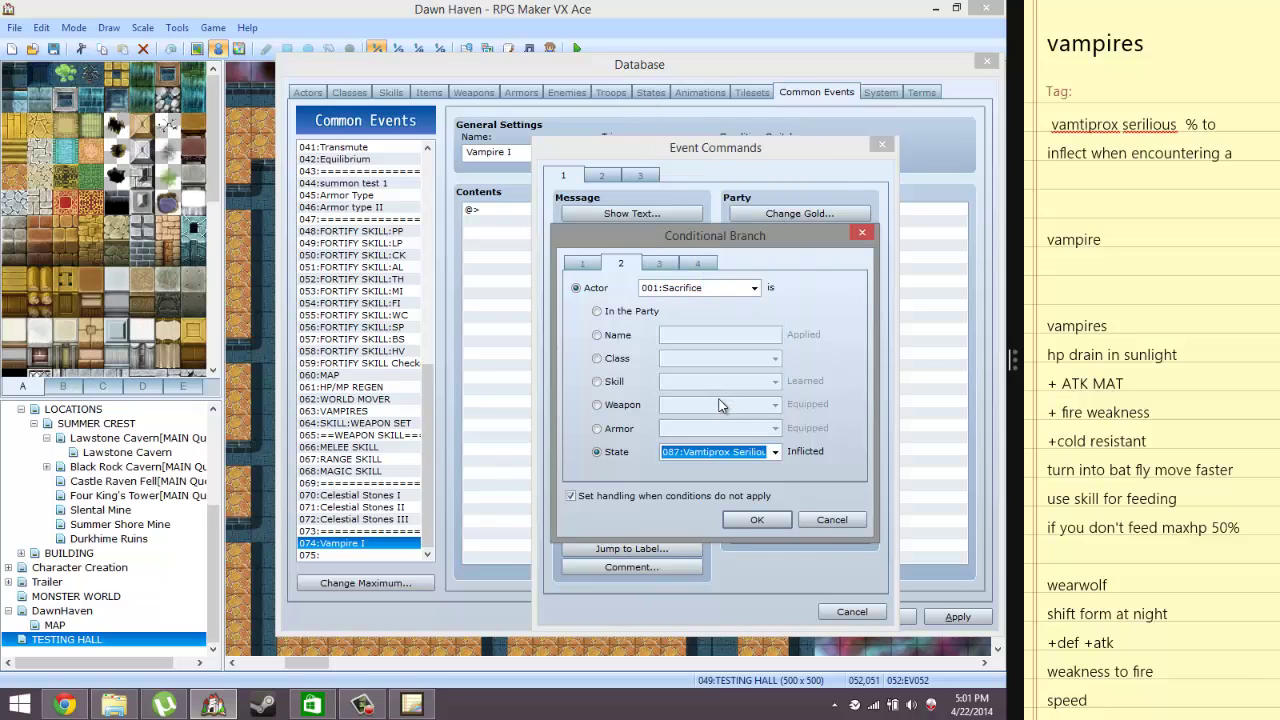
{"action": "left_click", "coordinate": [750, 521]}
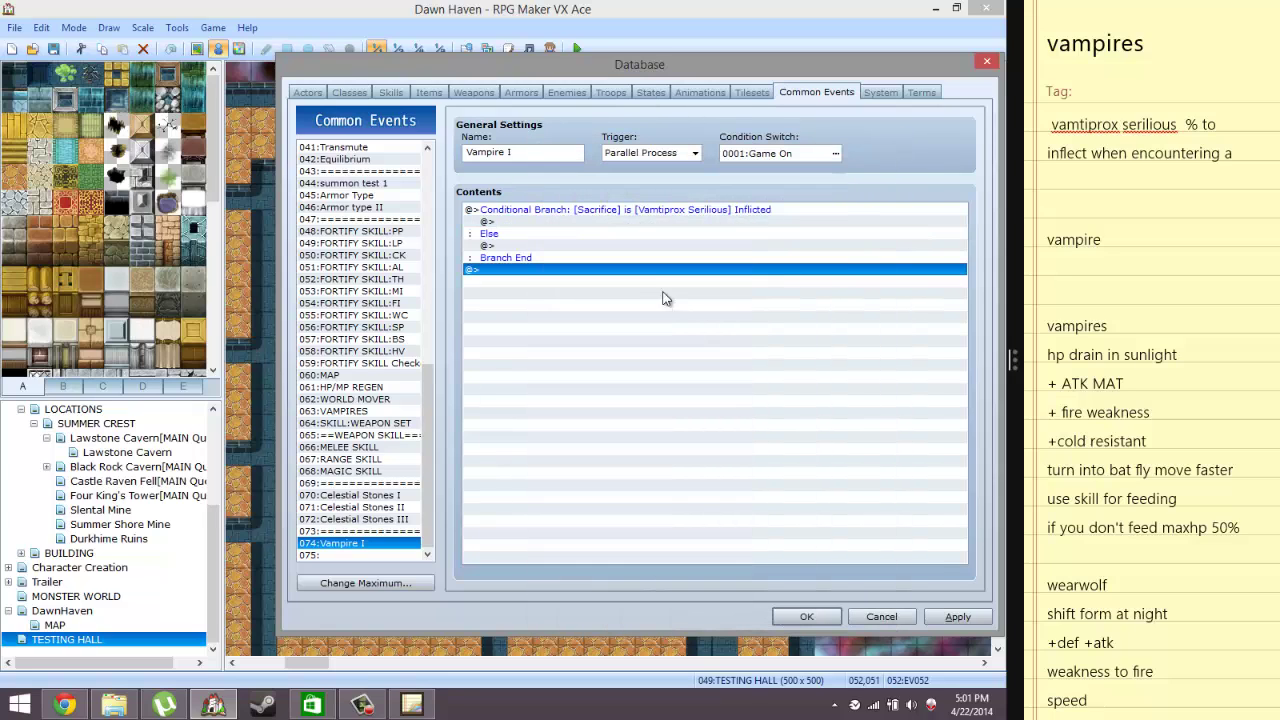
Edit the Vamtiprox Serilious conditional branch to turn off handling when conditions do not apply
{"action": "left_click", "coordinate": [588, 209]}
{"action": "double_click", "coordinate": [588, 209]}
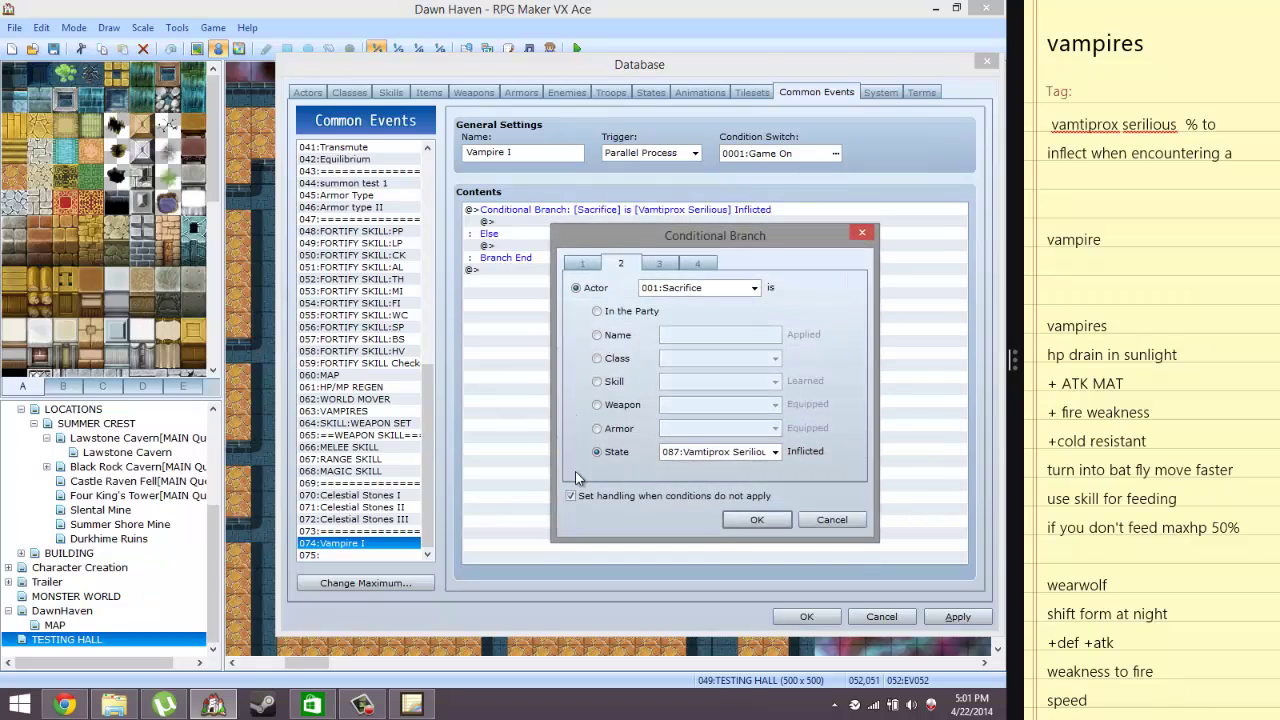
{"action": "left_click", "coordinate": [574, 494]}
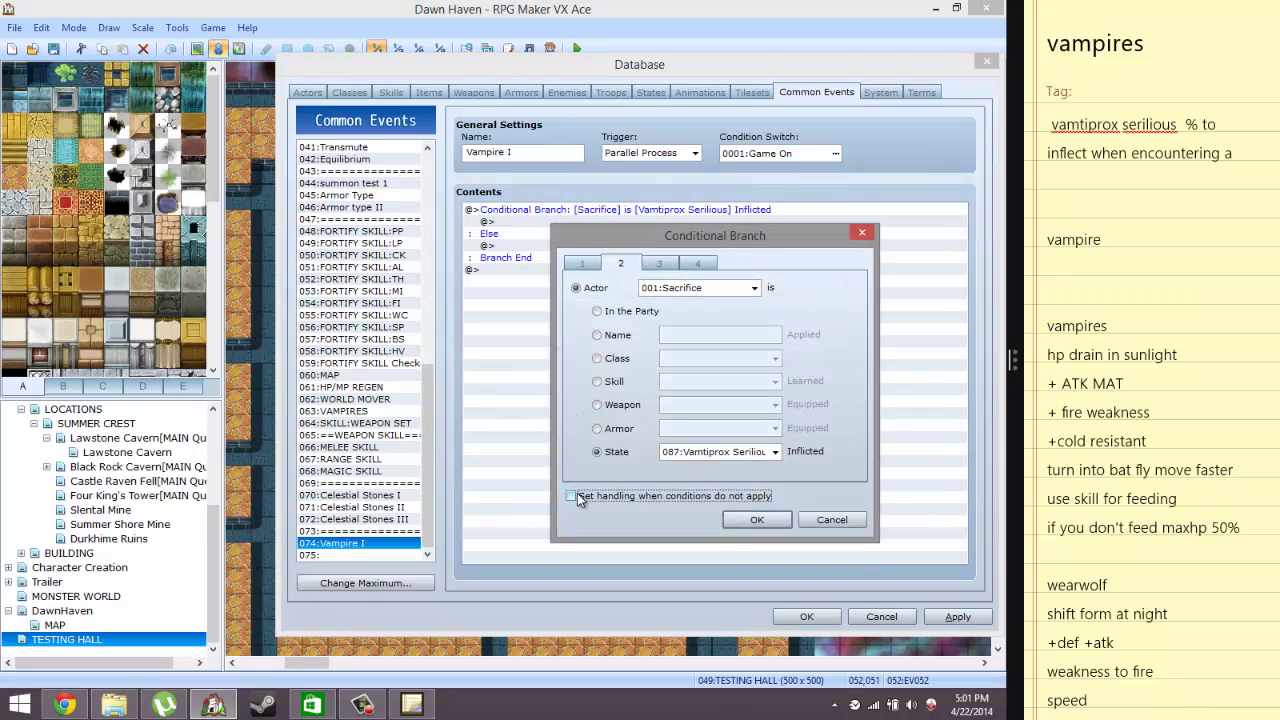
{"action": "left_click", "coordinate": [762, 524]}
Try a Loop command inside the Vamtiprox Serilious conditional branch and delete it again
{"action": "left_click", "coordinate": [640, 222]}
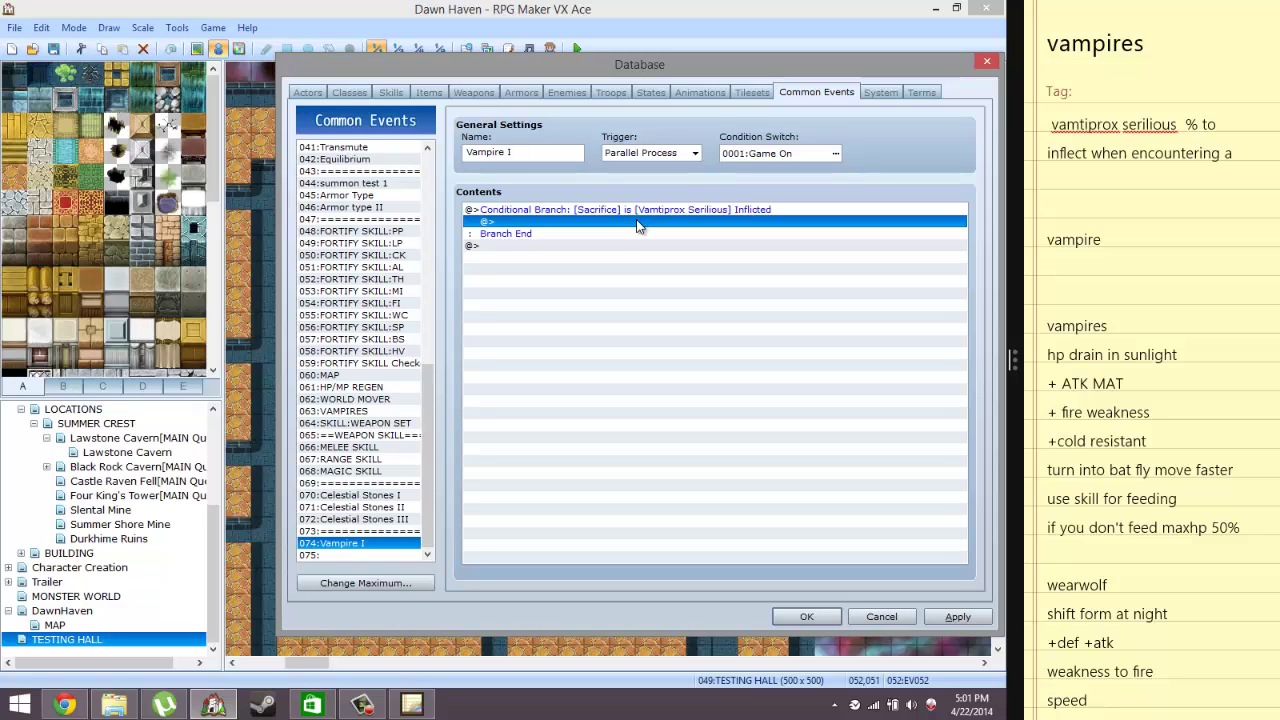
{"action": "right_click", "coordinate": [638, 224]}
{"action": "left_click", "coordinate": [665, 229]}
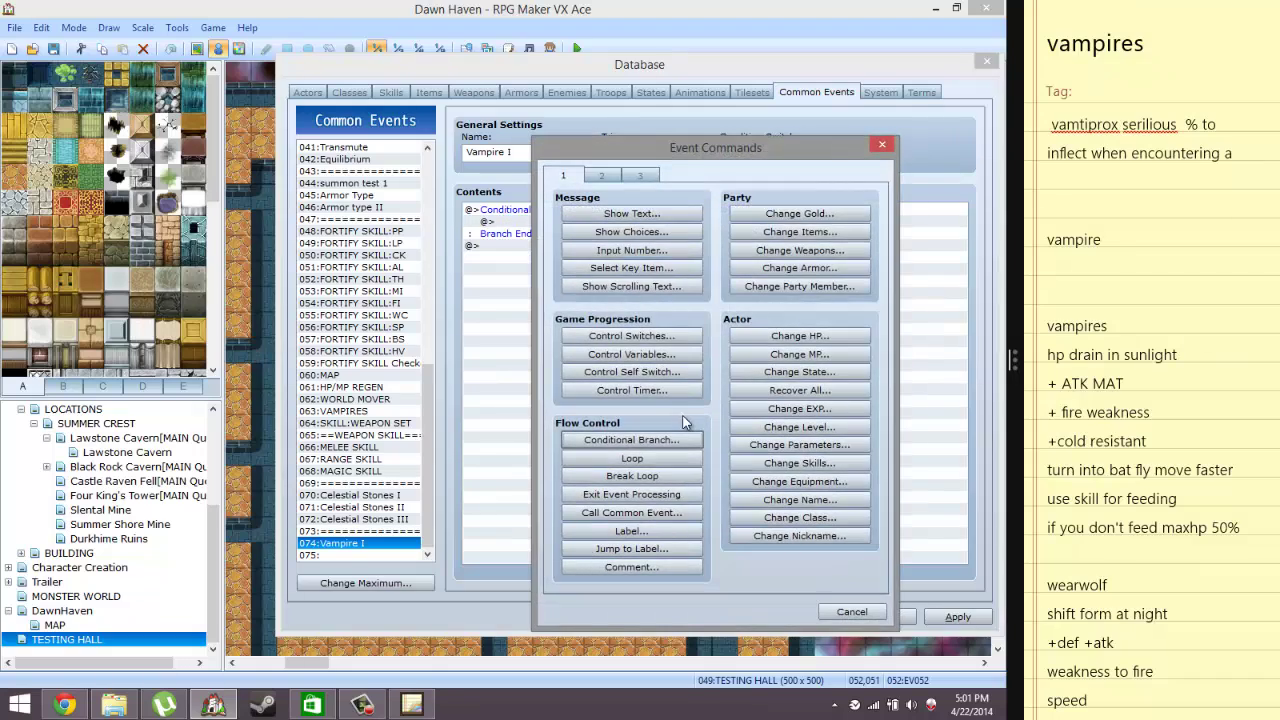
{"action": "left_click", "coordinate": [655, 457]}
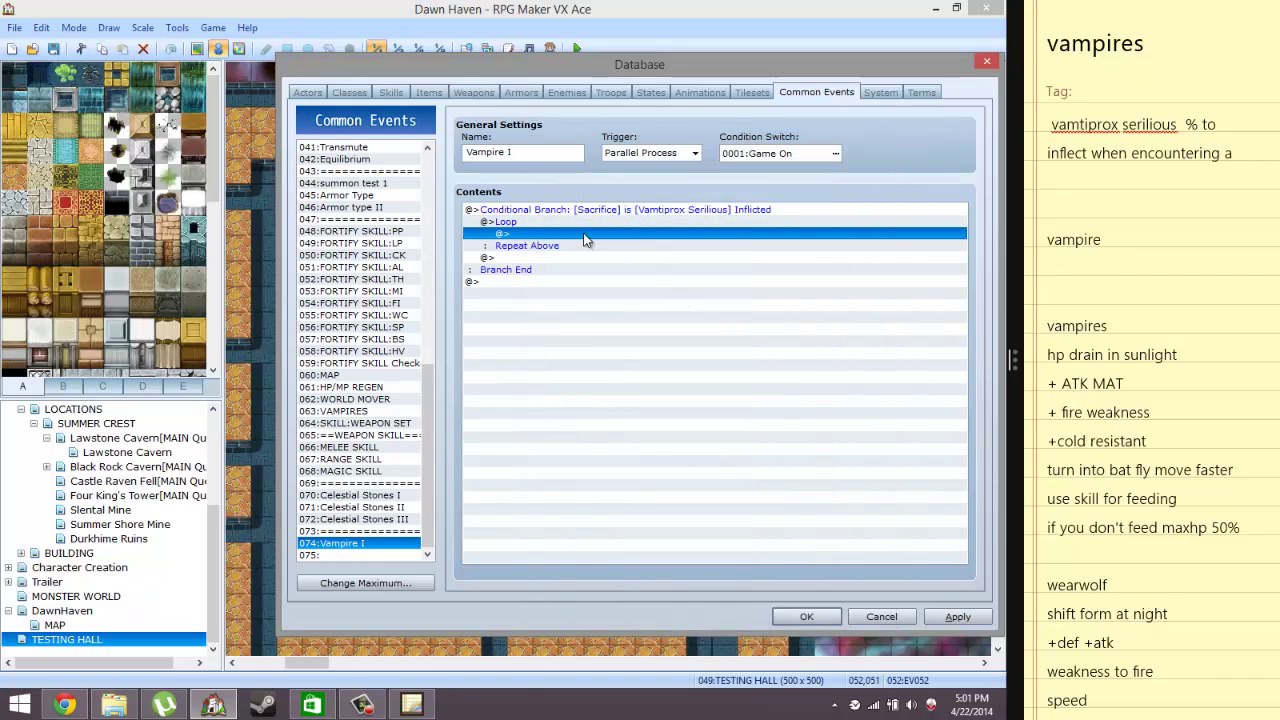
{"action": "left_click", "coordinate": [582, 221]}
{"action": "key", "text": "Delete"}
Inside the Vamtiprox Serilious branch, insert a conditional branch checking that switch 0007:Closing Hours is ON, with else handling
{"action": "right_click", "coordinate": [582, 221]}
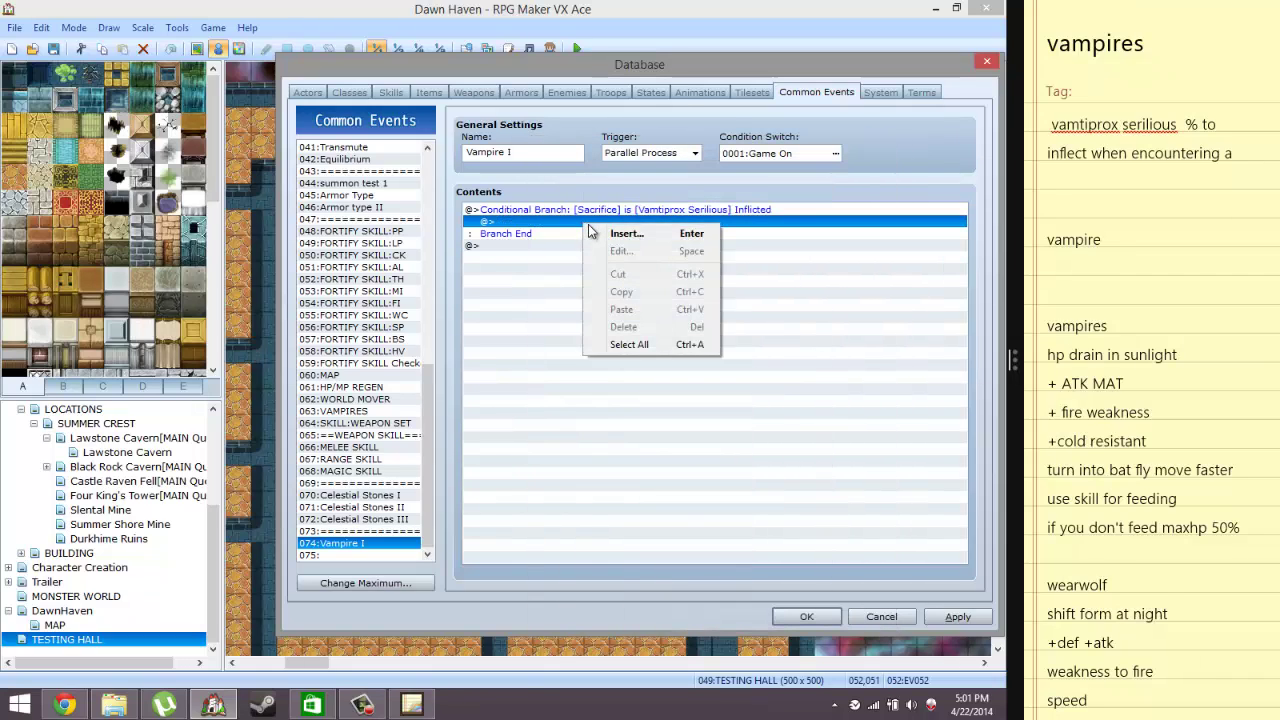
{"action": "left_click", "coordinate": [596, 233]}
{"action": "left_click", "coordinate": [587, 436]}
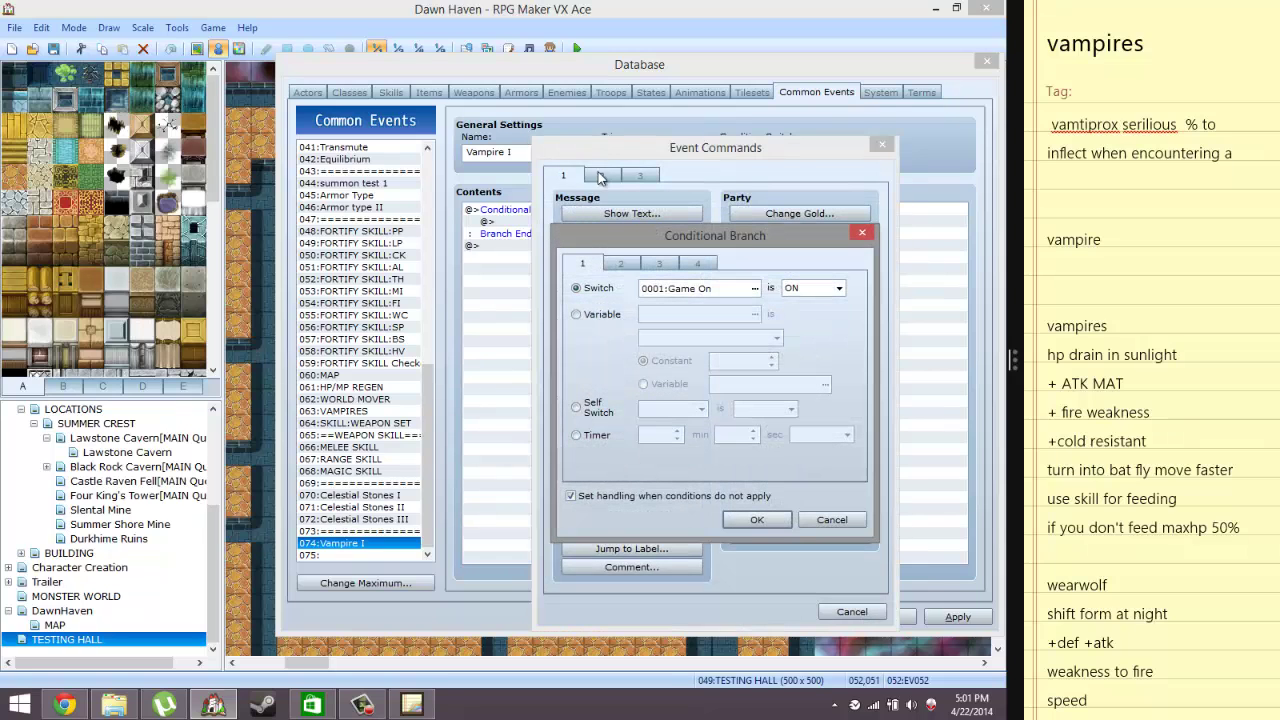
{"action": "left_click", "coordinate": [757, 297]}
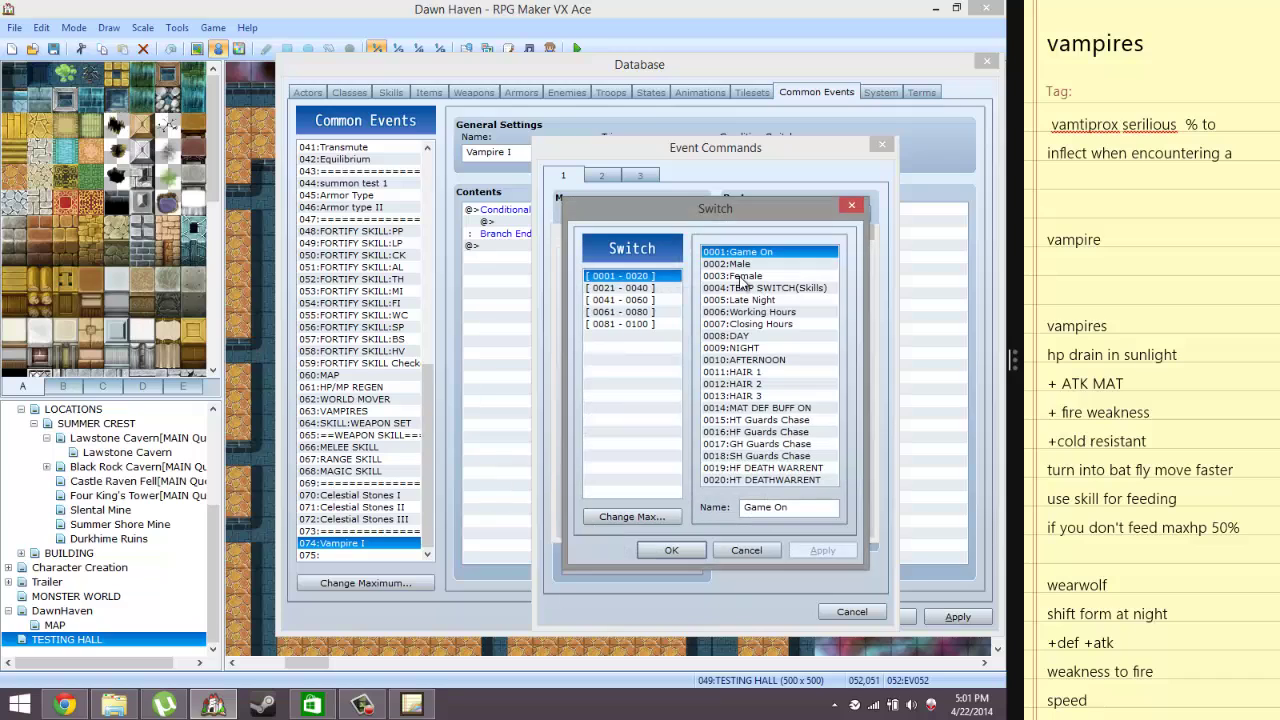
{"action": "key", "text": "Down"}
{"action": "key", "text": "Down"}
{"action": "key", "text": "Down"}
{"action": "key", "text": "Down"}
{"action": "key", "text": "Down"}
{"action": "key", "text": "Down"}
{"action": "key", "text": "Down"}
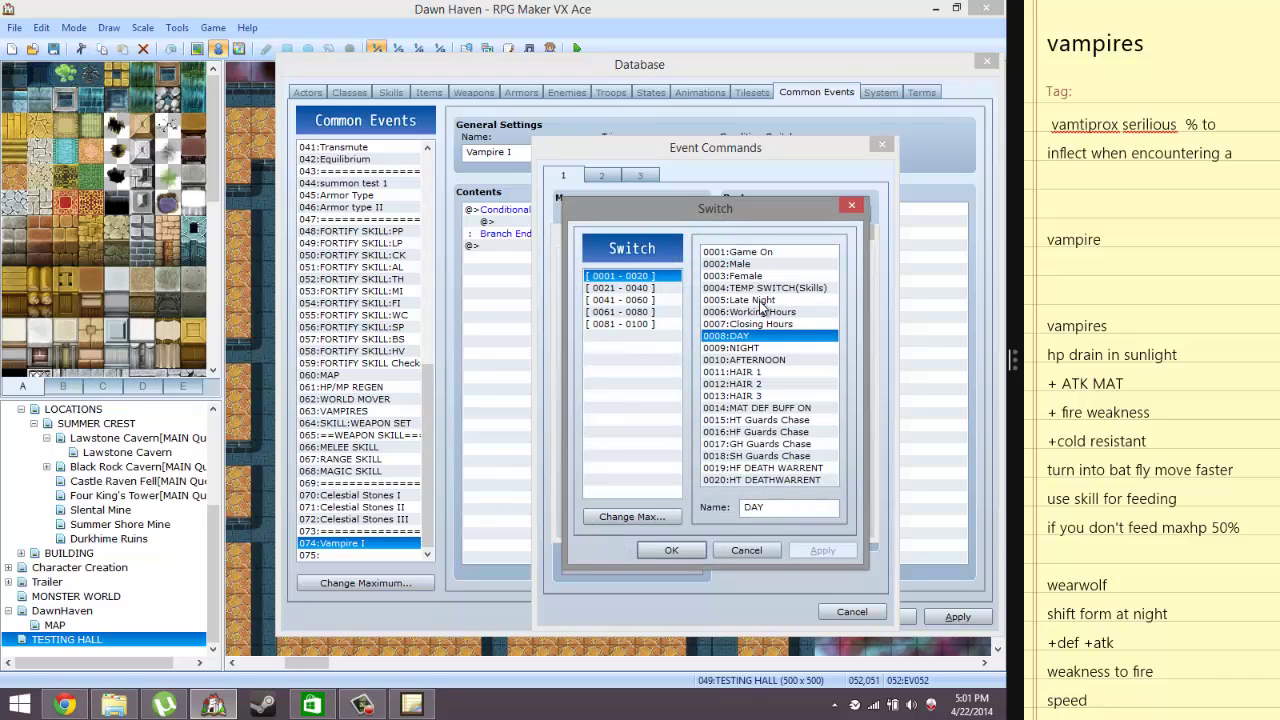
{"action": "key", "text": "Down"}
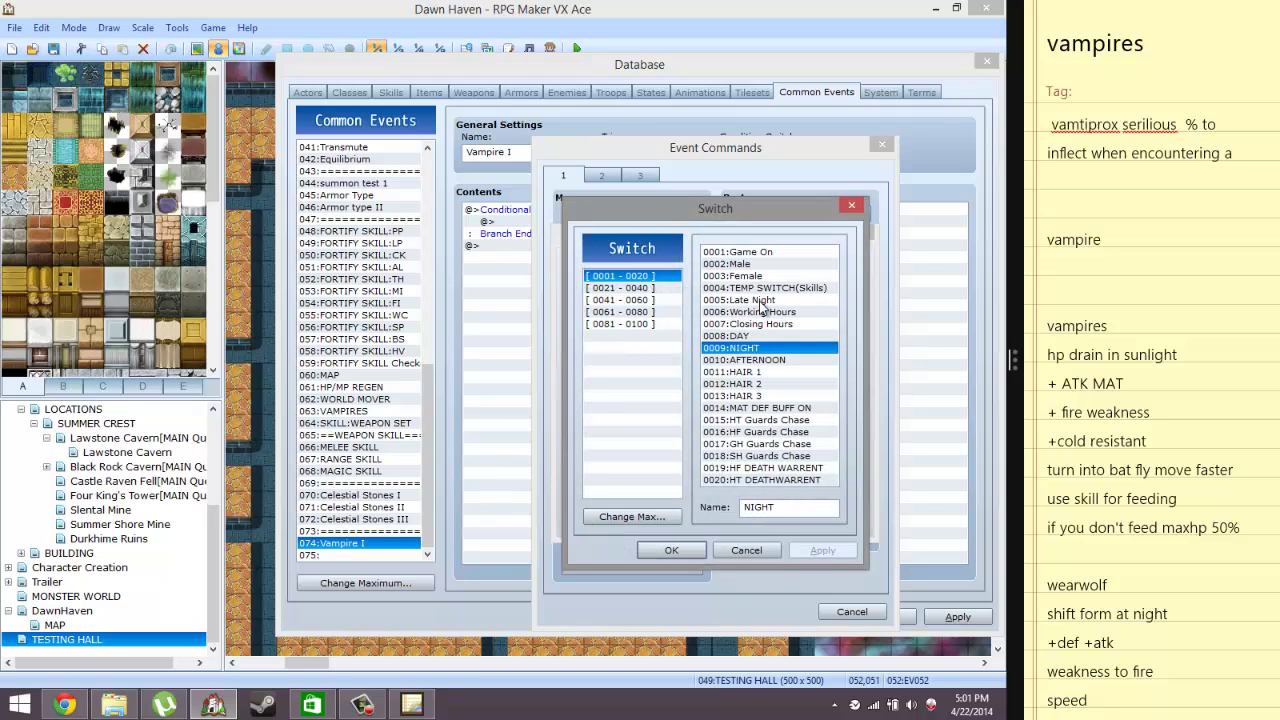
{"action": "key", "text": "Down"}
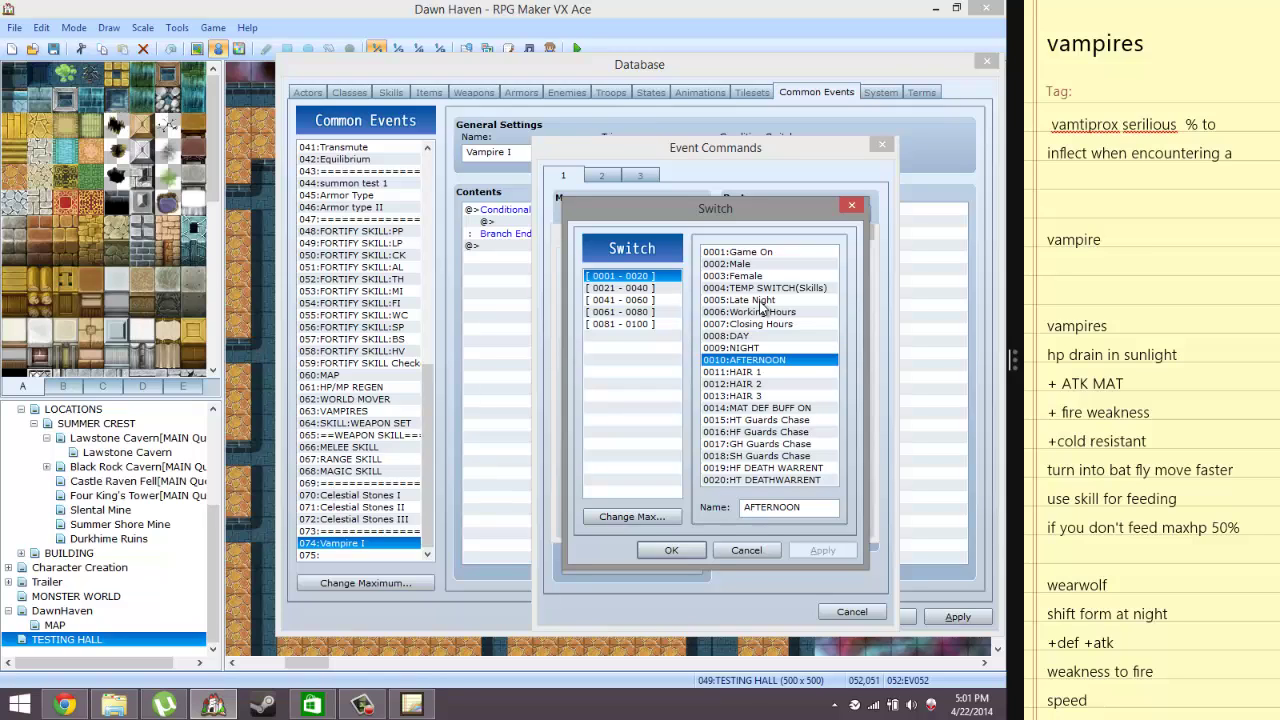
{"action": "key", "text": "Up"}
{"action": "key", "text": "Up"}
{"action": "key", "text": "Up"}
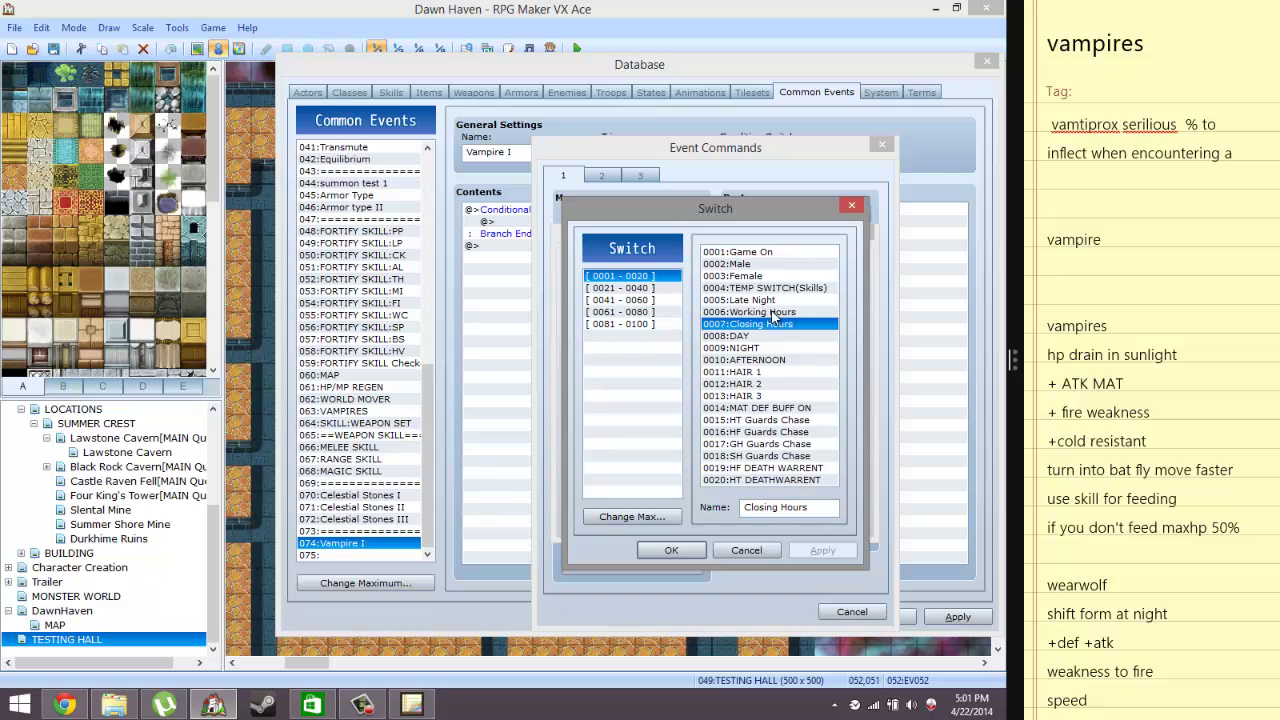
{"action": "left_click", "coordinate": [671, 550]}
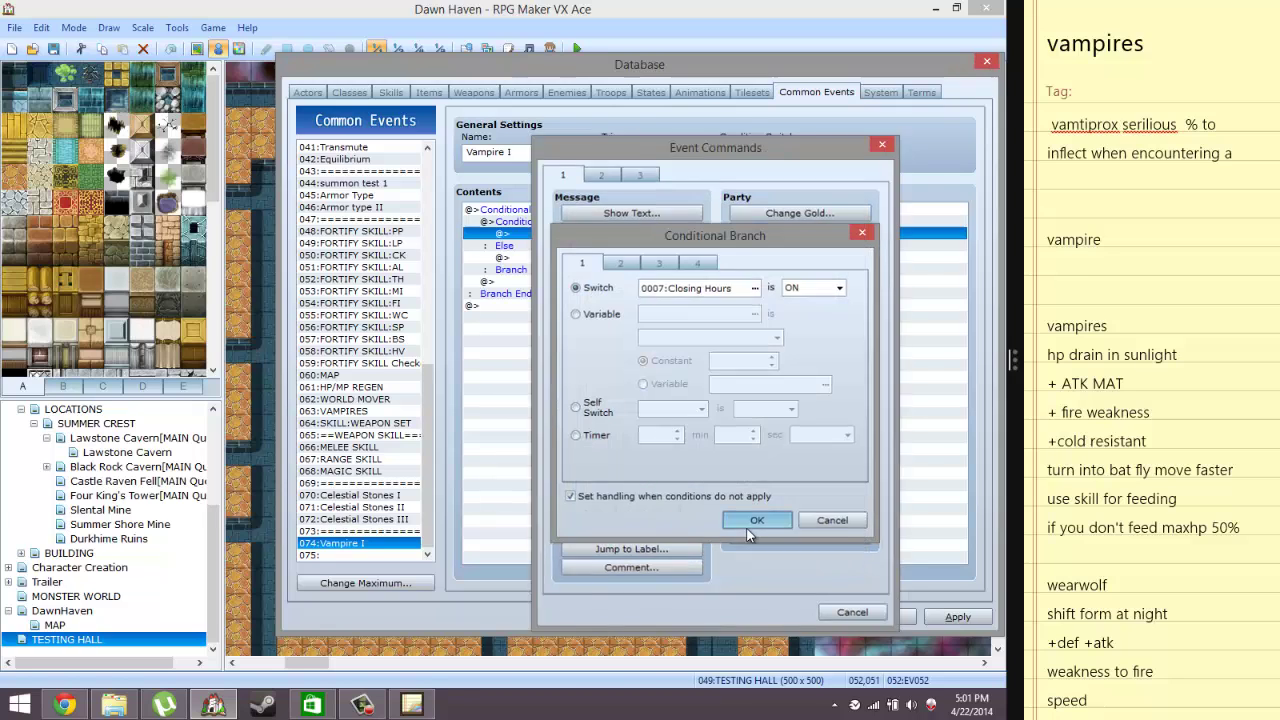
{"action": "left_click", "coordinate": [749, 520]}
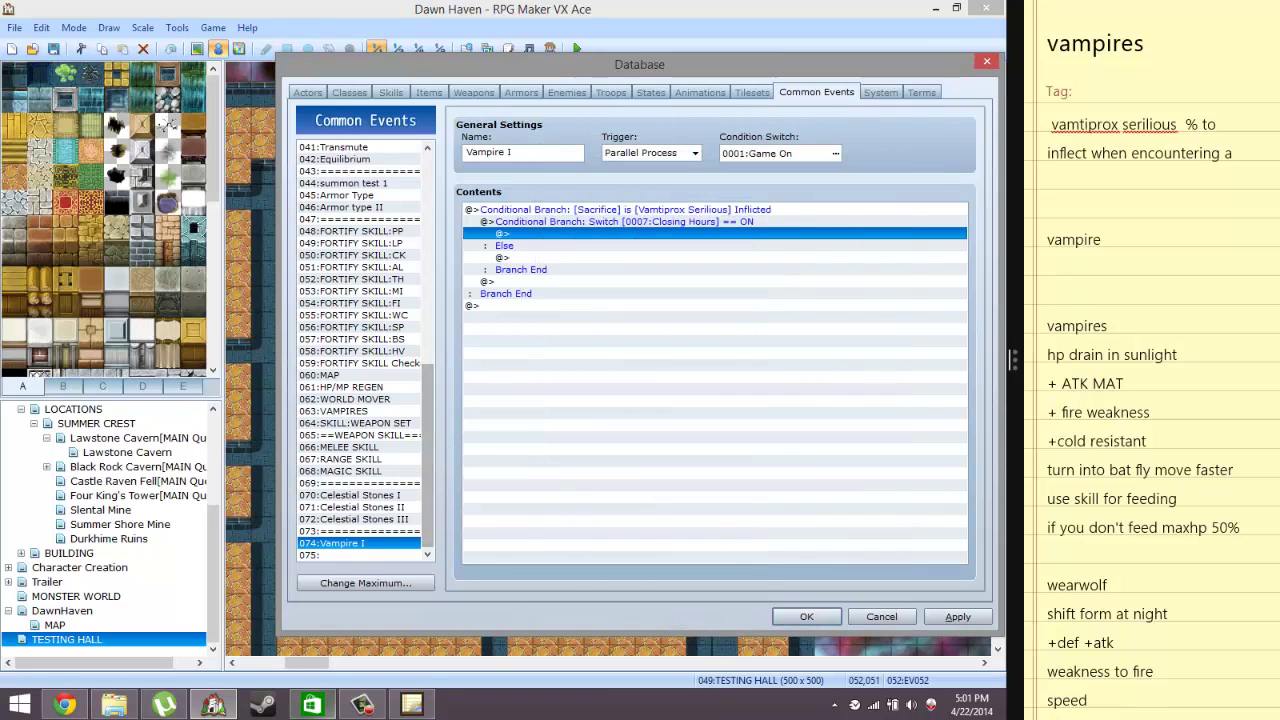
Review the Working Hours and Closing Hours switch logic in the DAY/NIGHT TRACKER common event, and return to Vampire I
{"action": "left_click", "coordinate": [358, 705]}
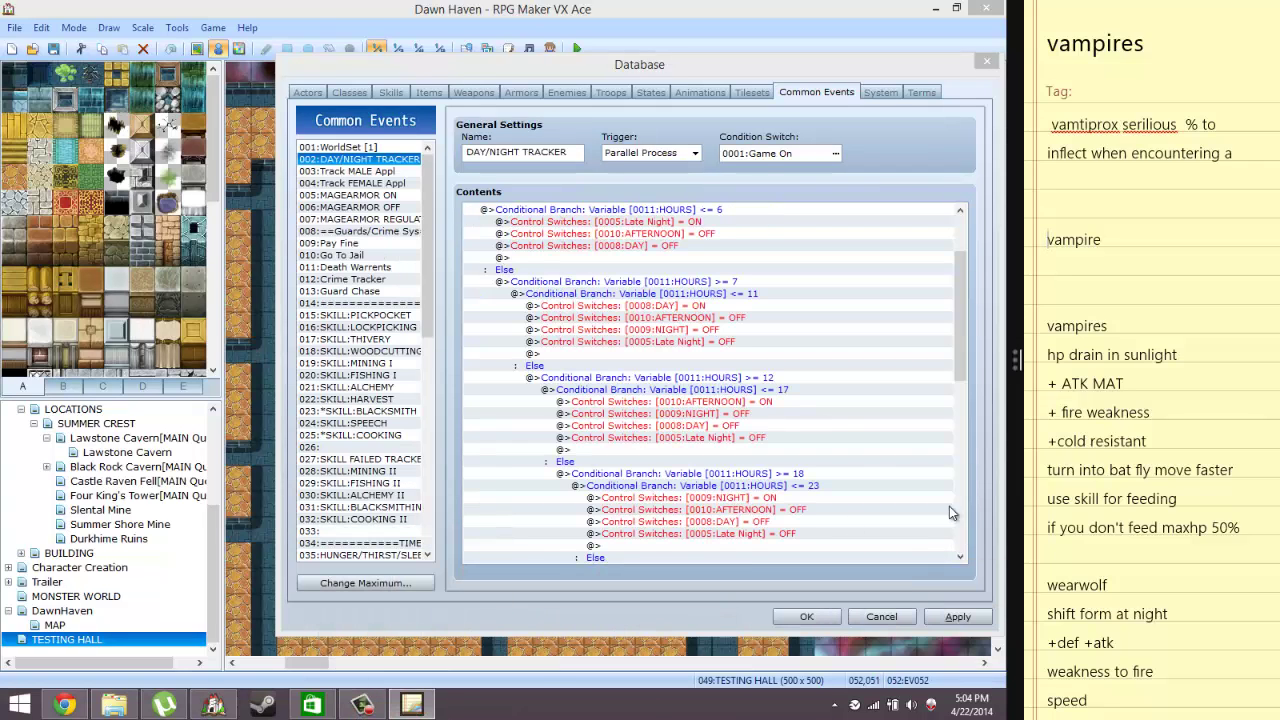
{"action": "left_click_drag", "start_coordinate": [958, 312], "coordinate": [910, 529]}
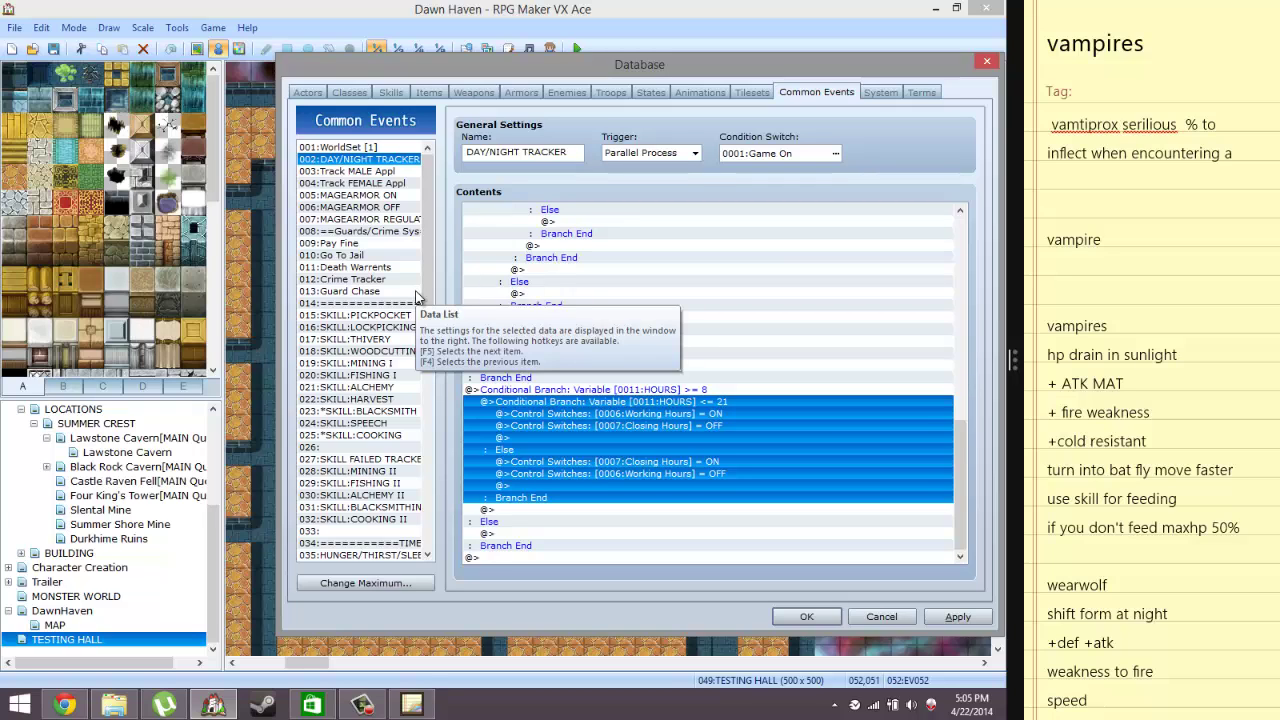
{"action": "scroll", "coordinate": [357, 480], "scroll_direction": "down", "scroll_amount": 13}
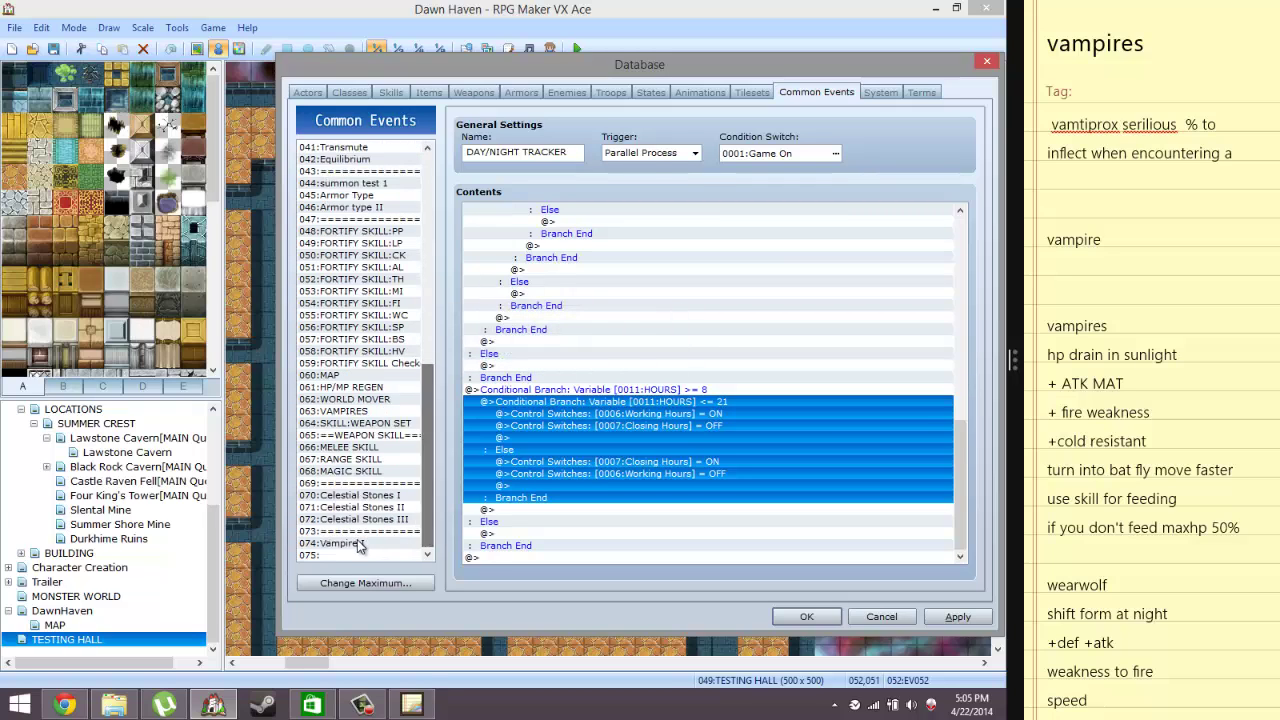
{"action": "left_click", "coordinate": [357, 541]}
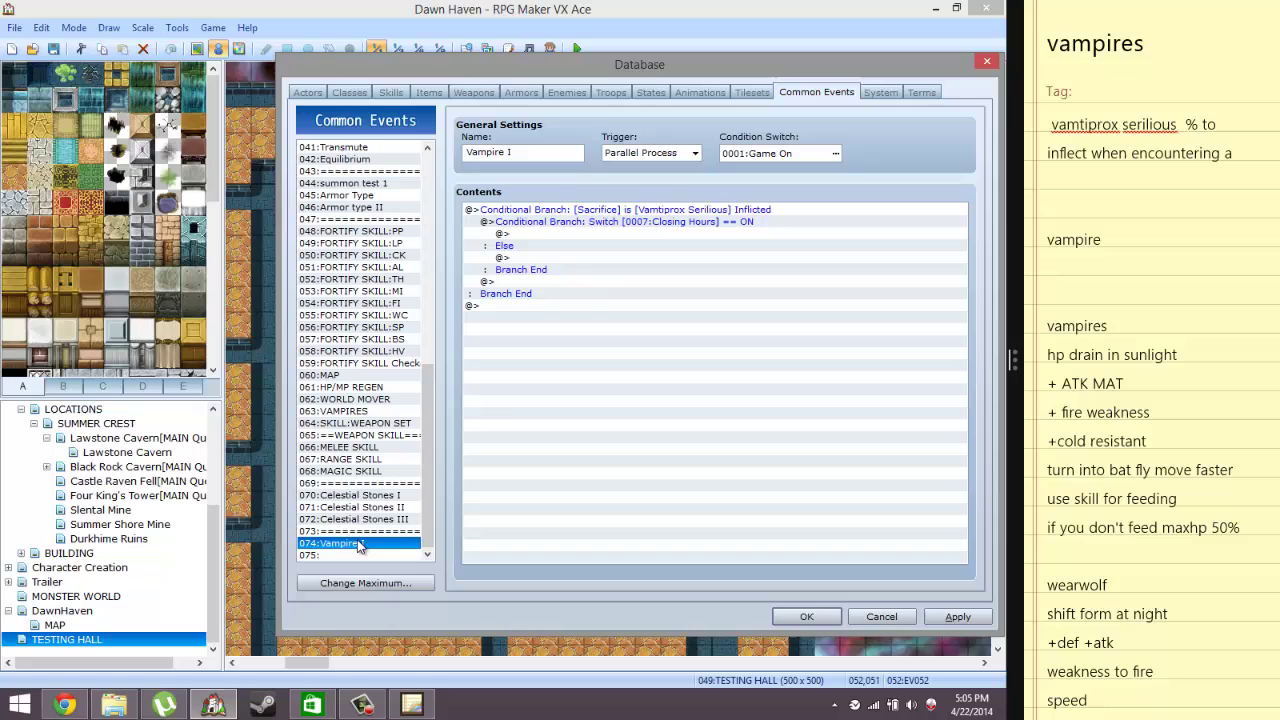
Inside the Closing Hours branch, insert a conditional branch on switch 0047, naming the switch PRE VAMPIRE and requiring it to be ON
{"action": "left_click", "coordinate": [608, 236]}
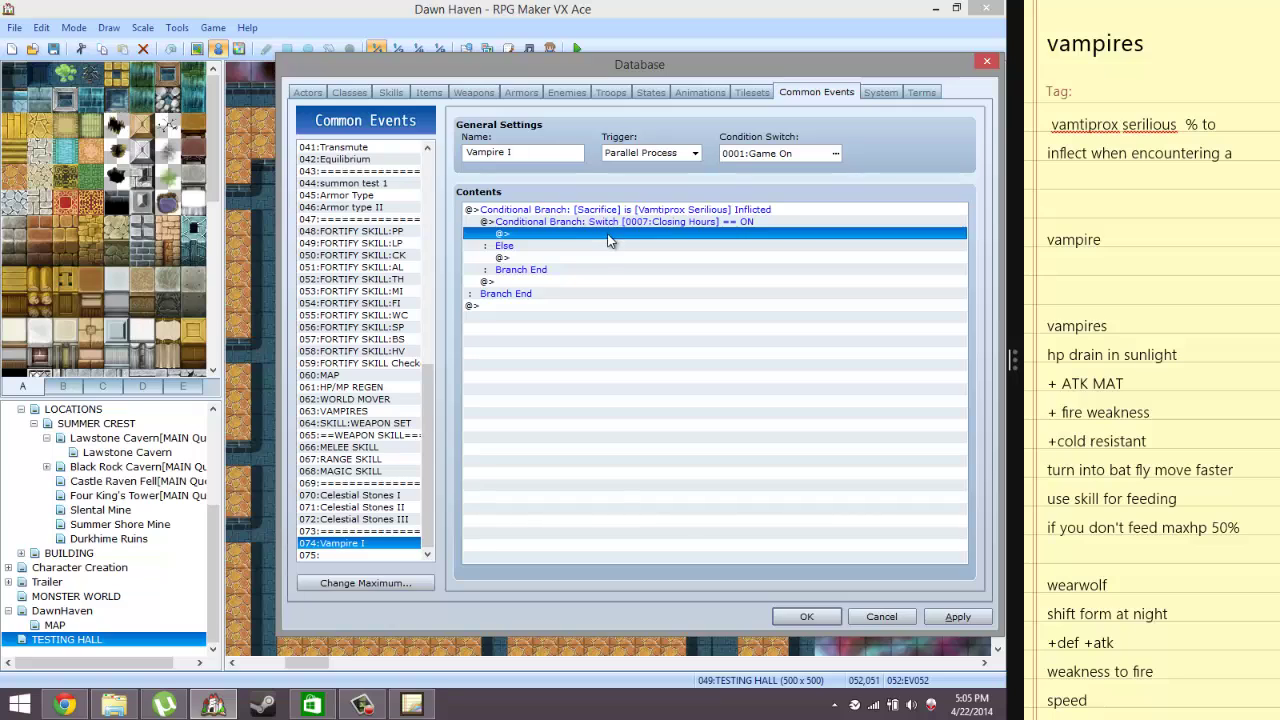
{"action": "left_click", "coordinate": [614, 214]}
{"action": "left_click", "coordinate": [606, 238]}
{"action": "right_click", "coordinate": [606, 238]}
{"action": "left_click", "coordinate": [641, 249]}
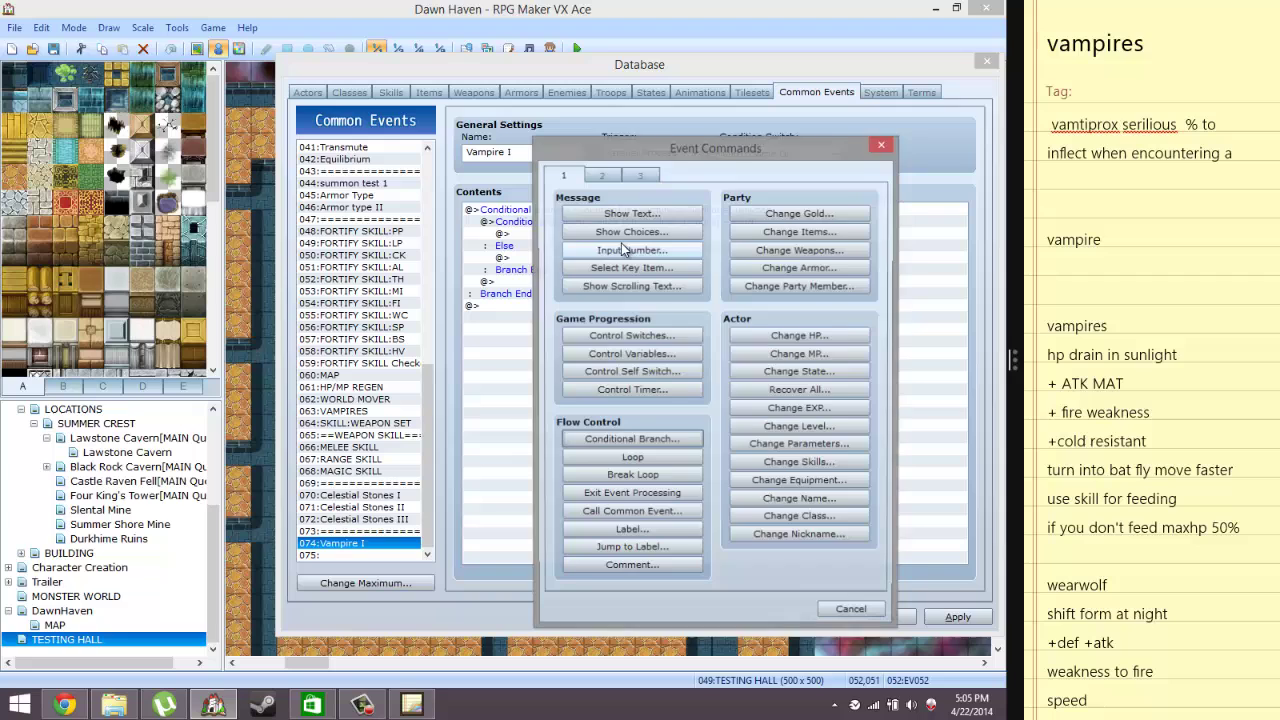
{"action": "left_click", "coordinate": [631, 440]}
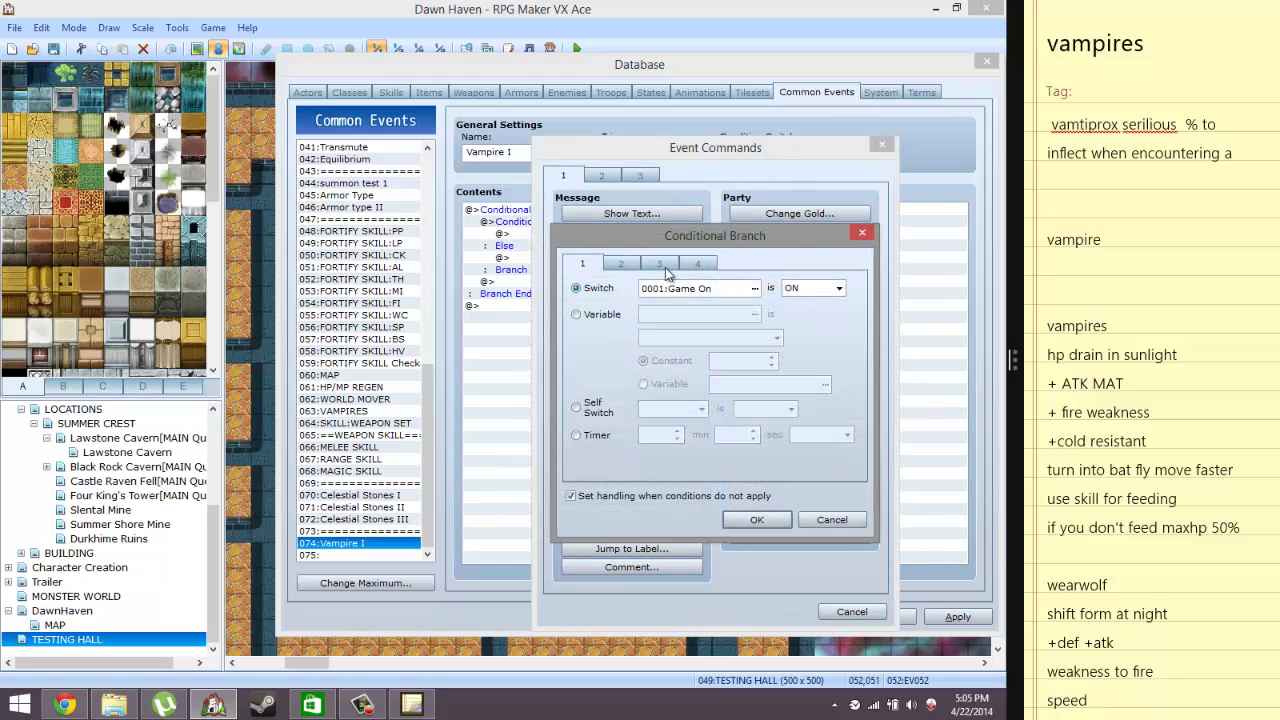
{"action": "left_click", "coordinate": [755, 288]}
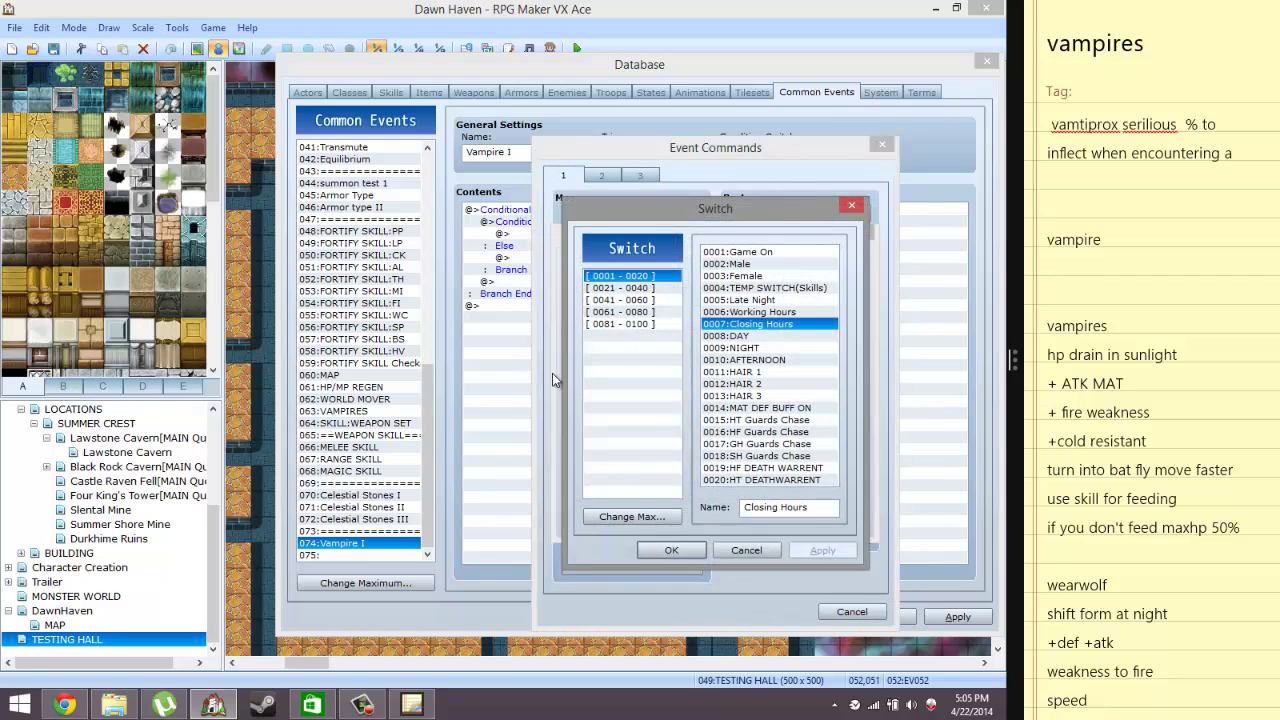
{"action": "left_click", "coordinate": [655, 288]}
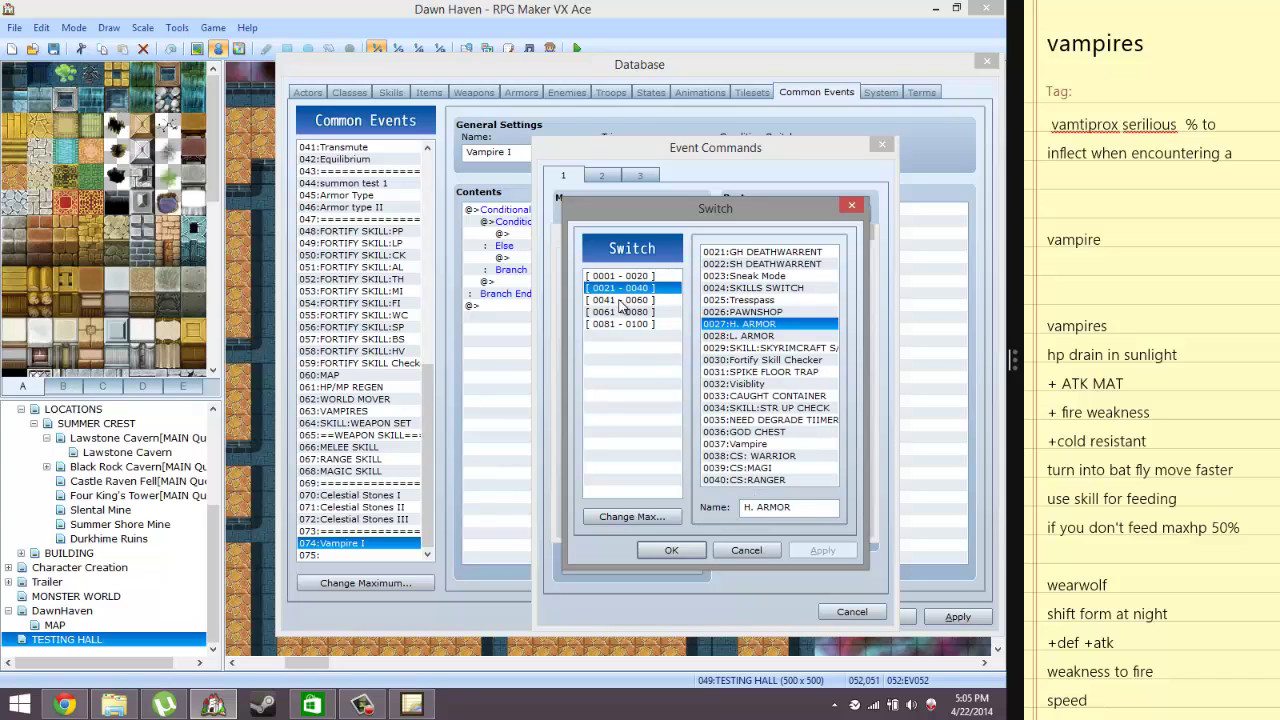
{"action": "left_click", "coordinate": [625, 300]}
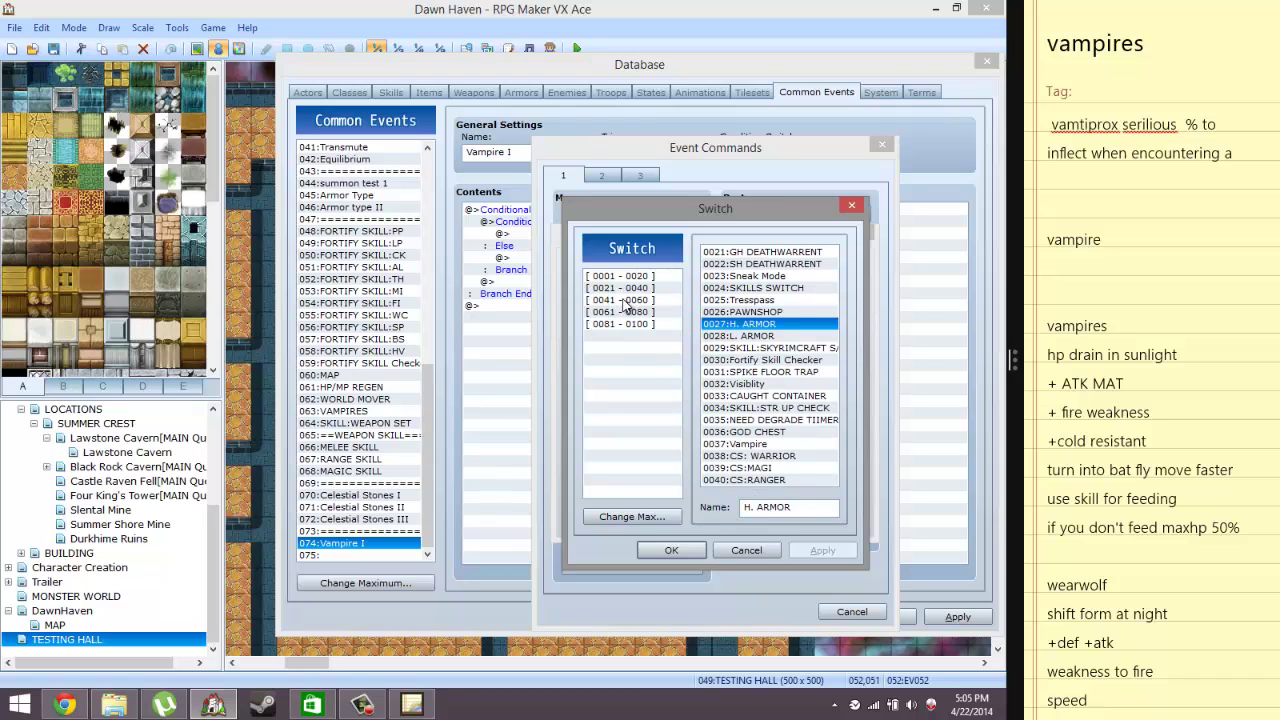
{"action": "left_click", "coordinate": [758, 509]}
{"action": "type", "text": "P"}
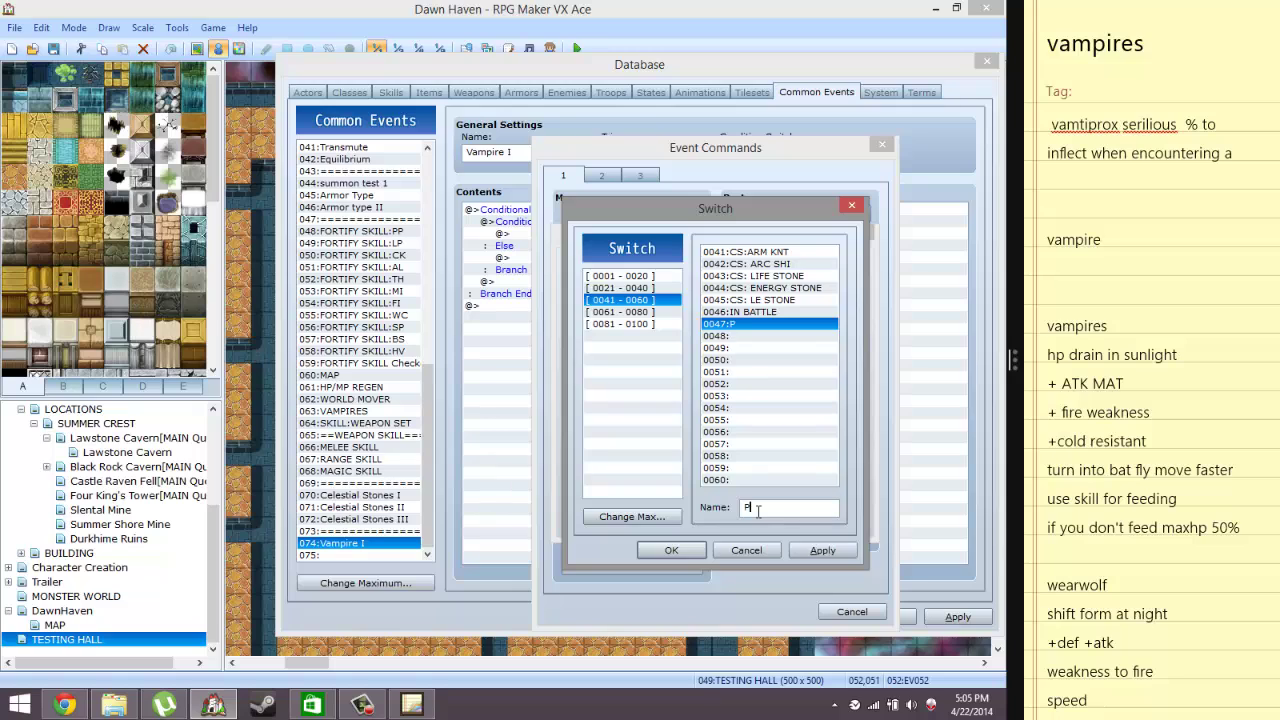
{"action": "type", "text": "RE VAMPIRE"}
{"action": "left_click", "coordinate": [672, 550]}
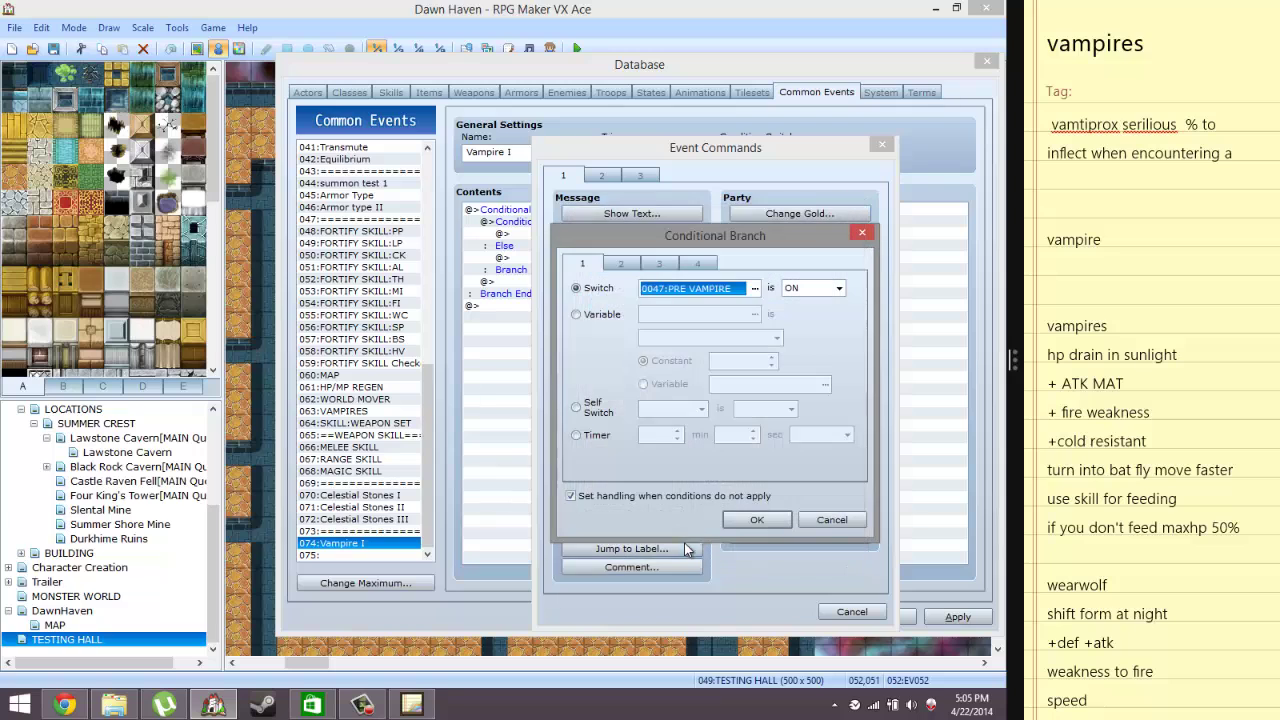
{"action": "left_click", "coordinate": [757, 519]}
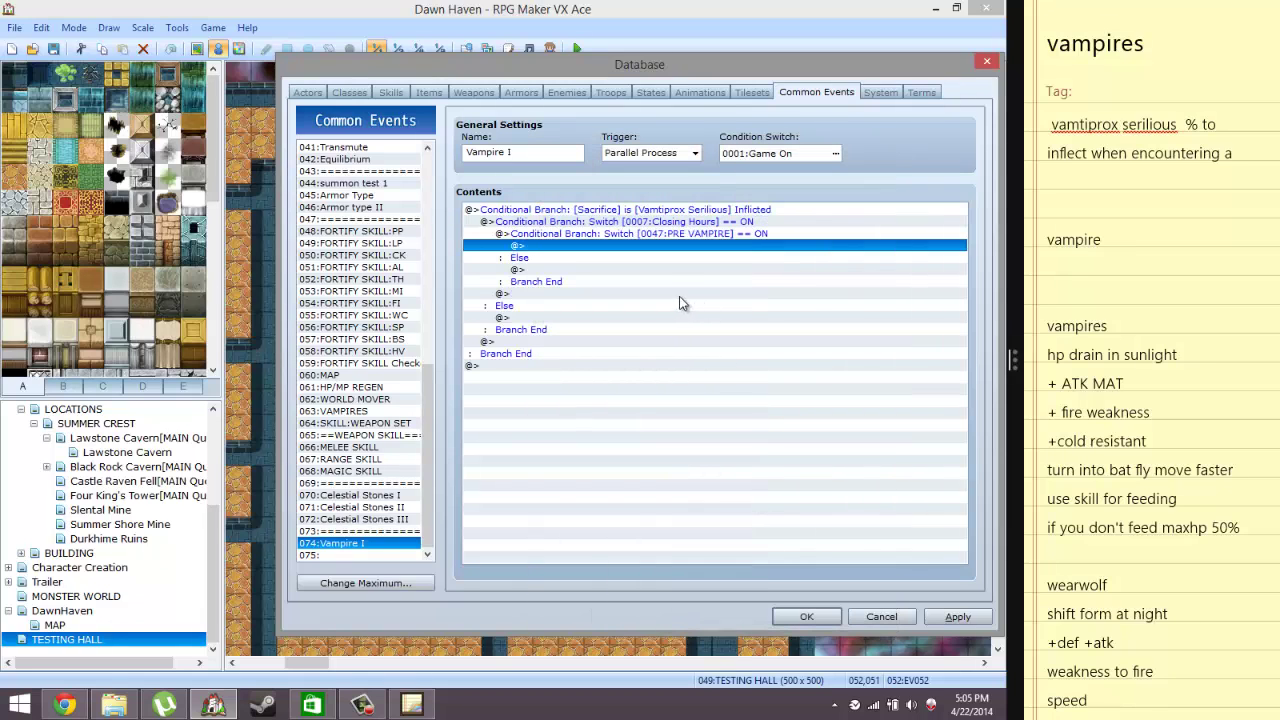
Replace the PRE VAMPIRE conditional branch with a Control Switches command turning 0047:PRE VAMPIRE ON, and apply the database changes
{"action": "left_click", "coordinate": [659, 234]}
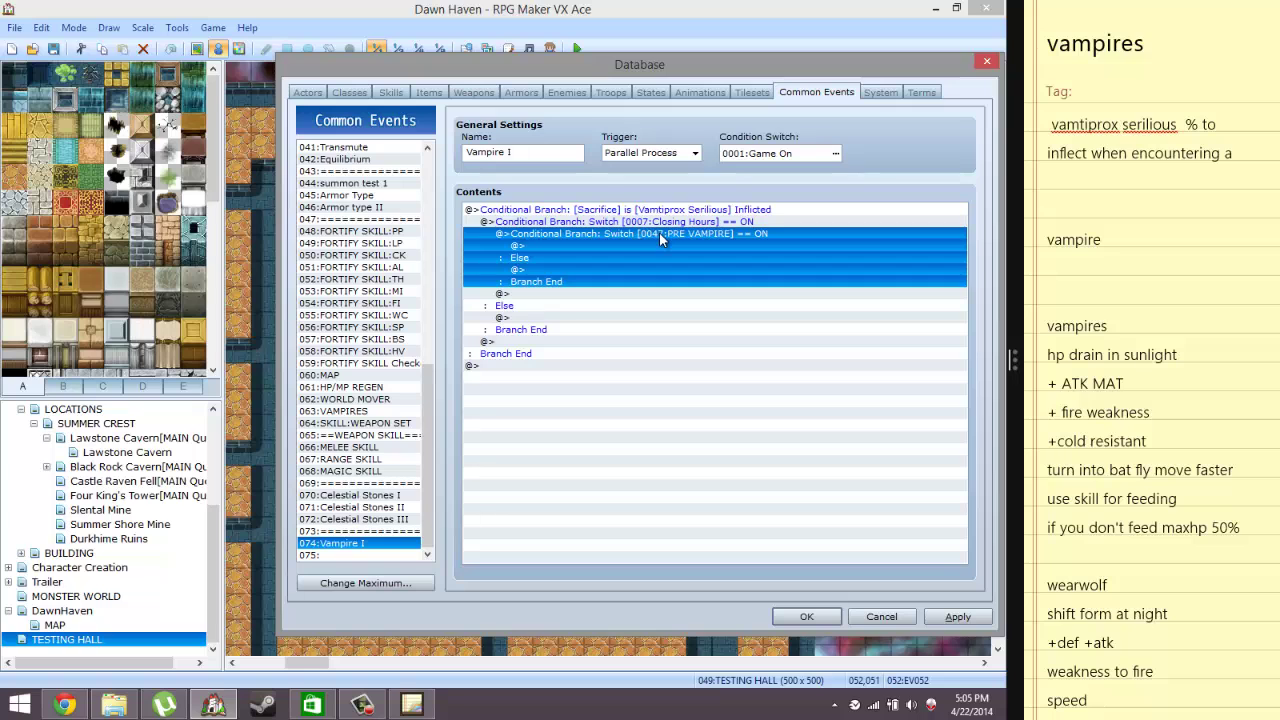
{"action": "key", "text": "Delete"}
{"action": "right_click", "coordinate": [660, 239]}
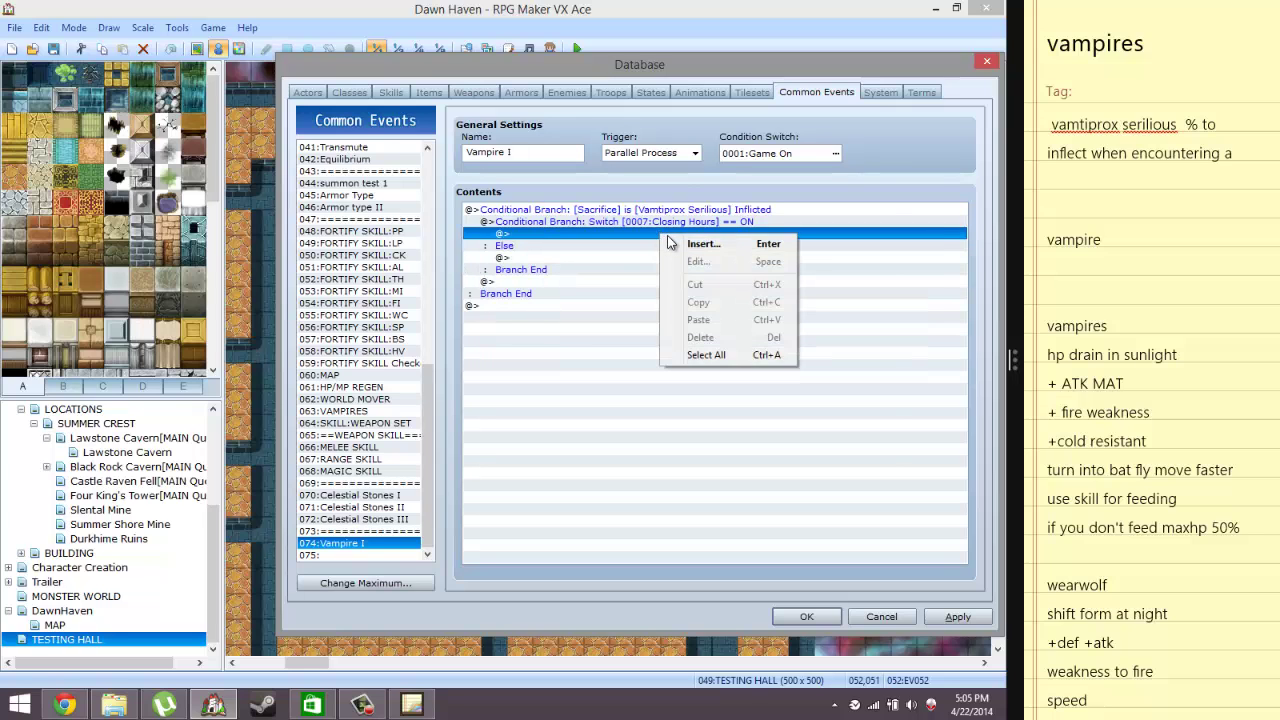
{"action": "left_click", "coordinate": [690, 246]}
{"action": "left_click", "coordinate": [632, 336]}
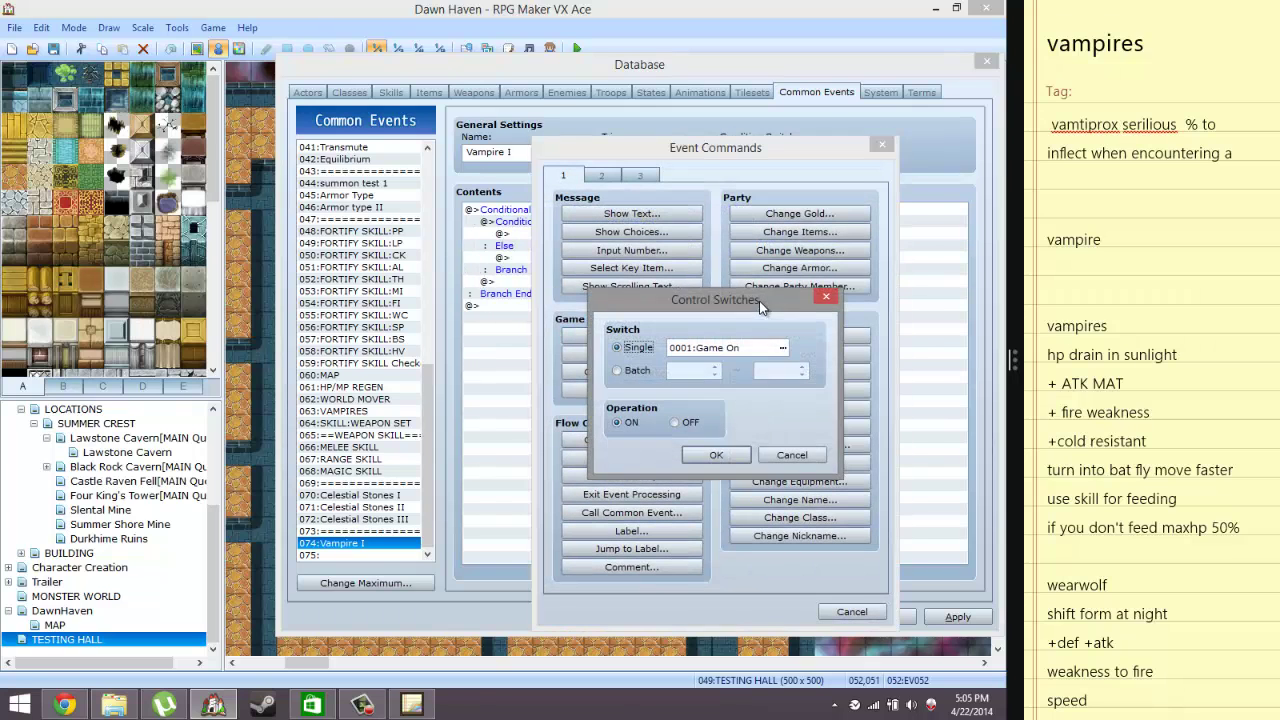
{"action": "left_click", "coordinate": [784, 348]}
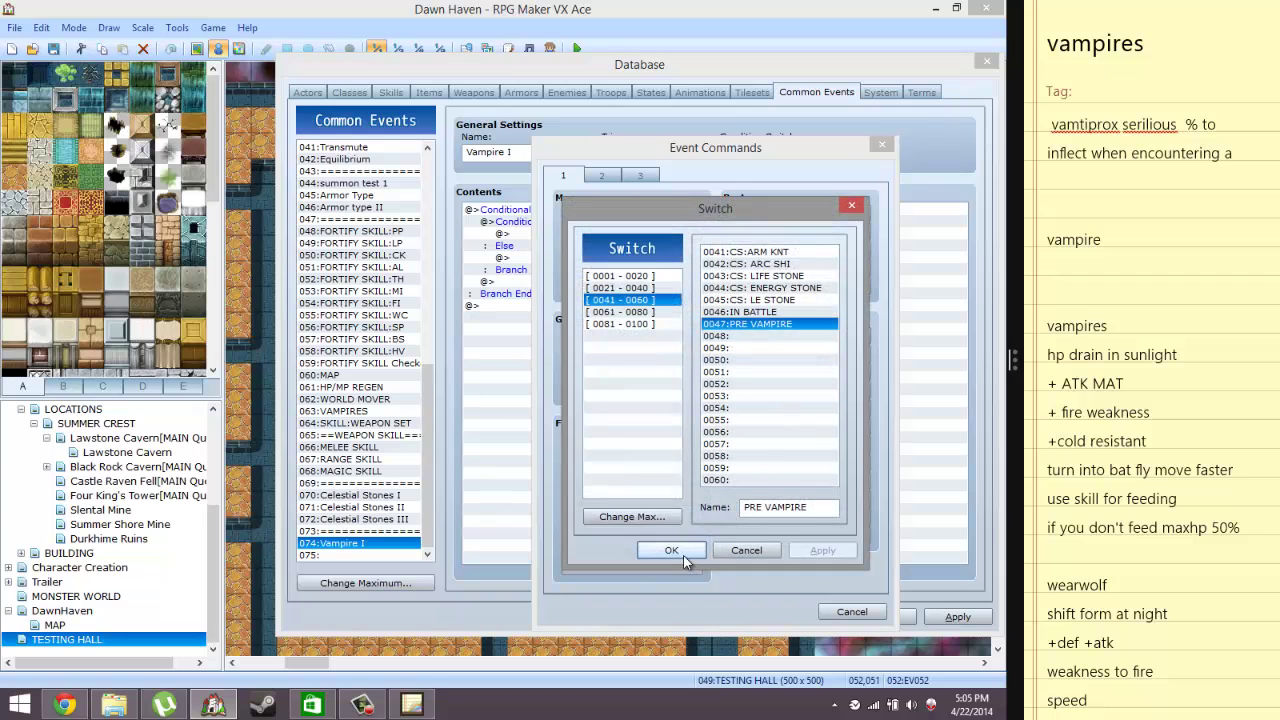
{"action": "left_click", "coordinate": [686, 552]}
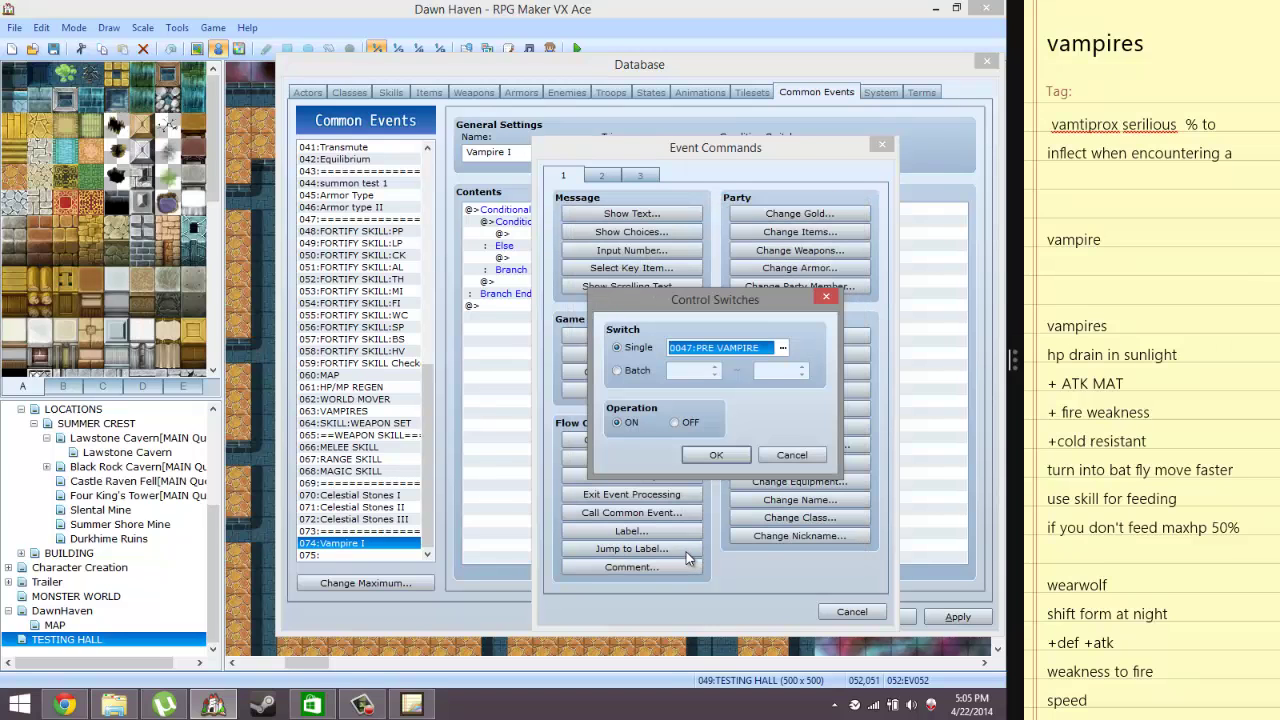
{"action": "left_click", "coordinate": [716, 455]}
{"action": "left_click", "coordinate": [958, 617]}
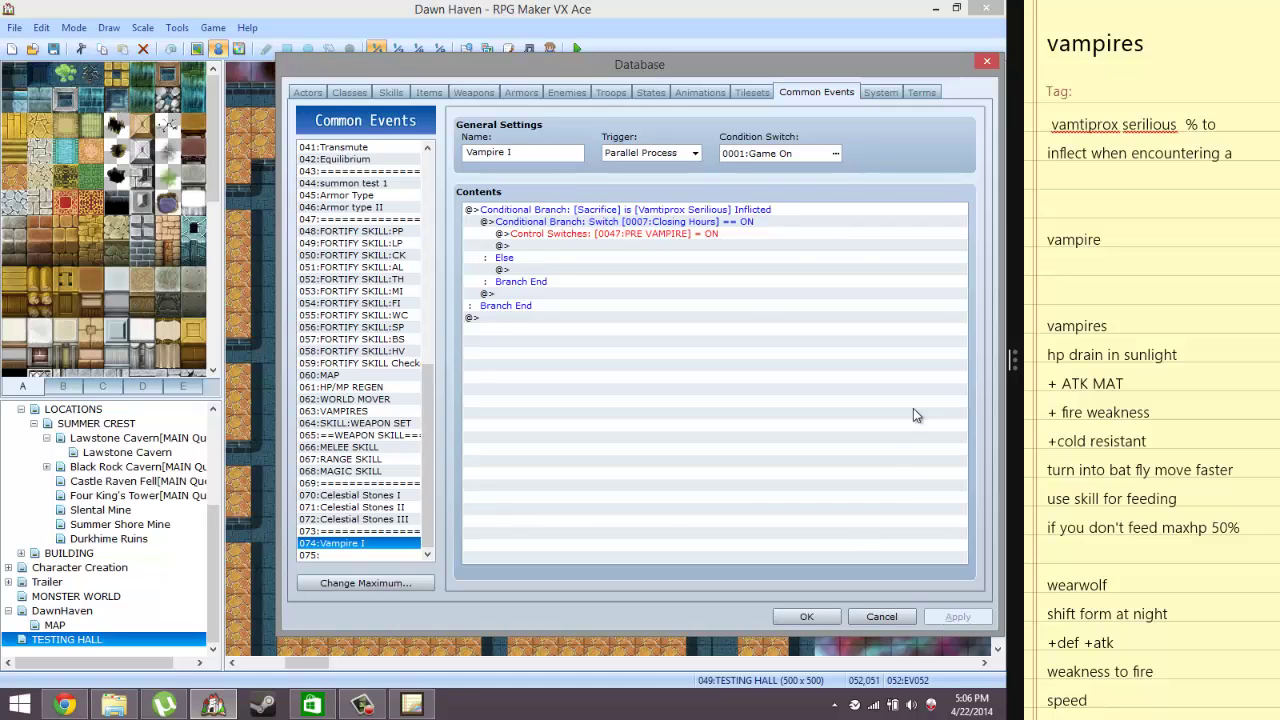
{"action": "left_click", "coordinate": [667, 245]}
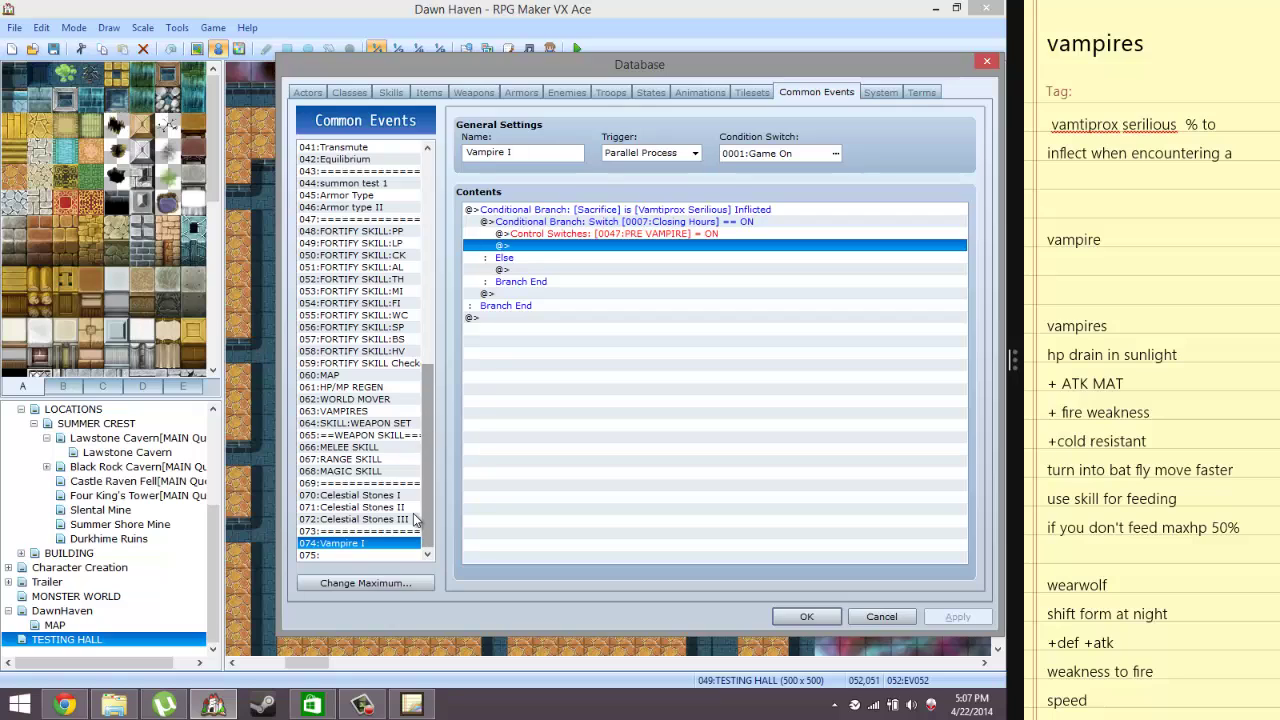
{"action": "left_click", "coordinate": [698, 402]}
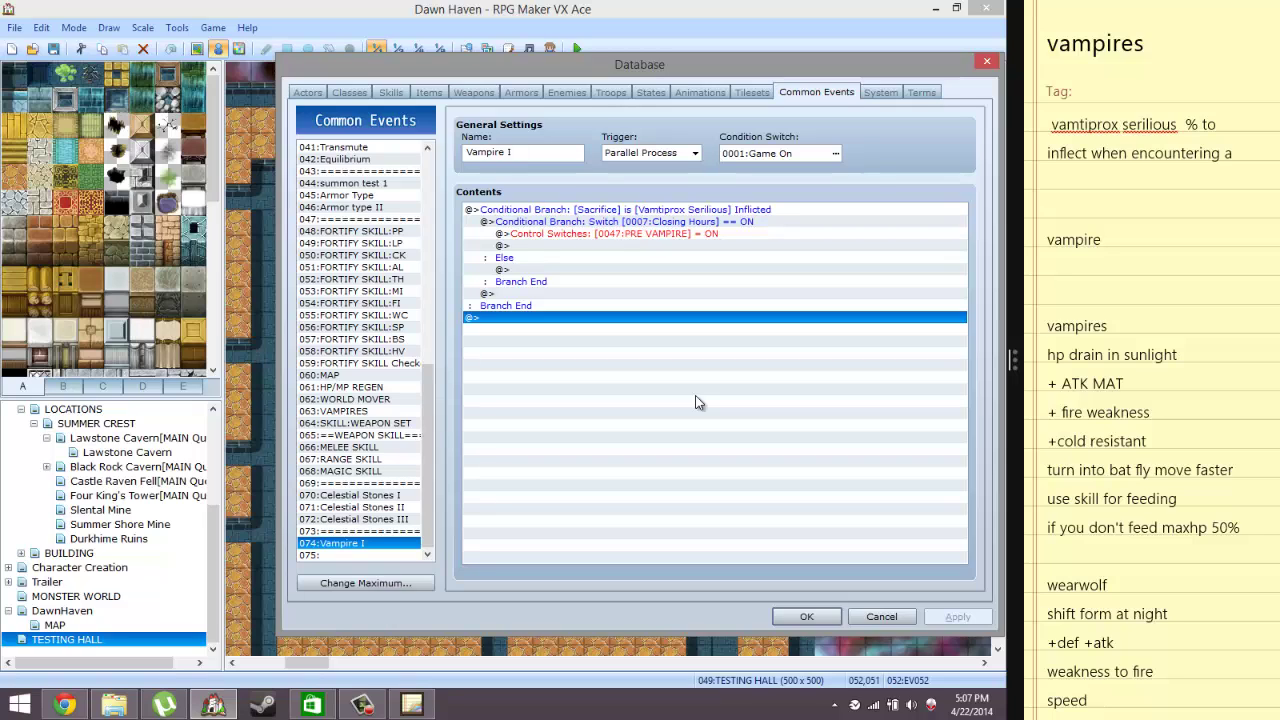
Name common event 075 Vampire II and set it to Parallel Process with condition switch 0047:PRE VAMPIRE
{"action": "left_click", "coordinate": [396, 555]}
{"action": "left_click", "coordinate": [540, 155]}
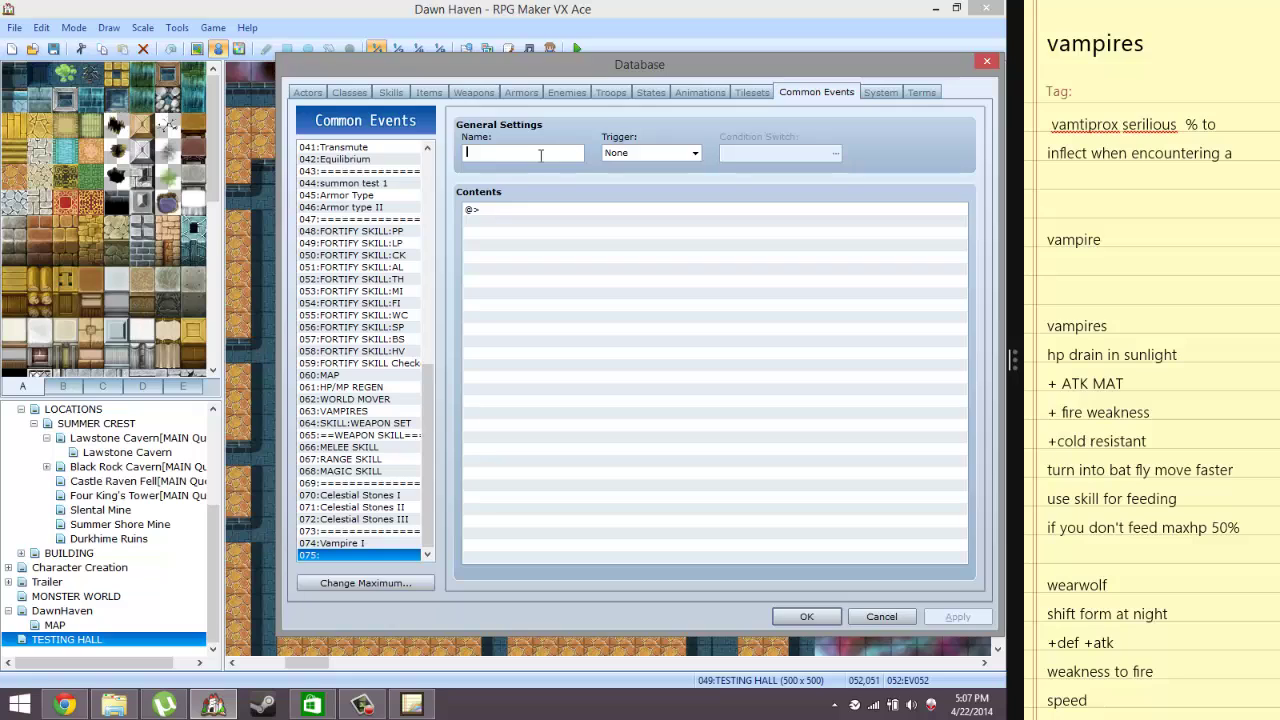
{"action": "type", "text": "Va"}
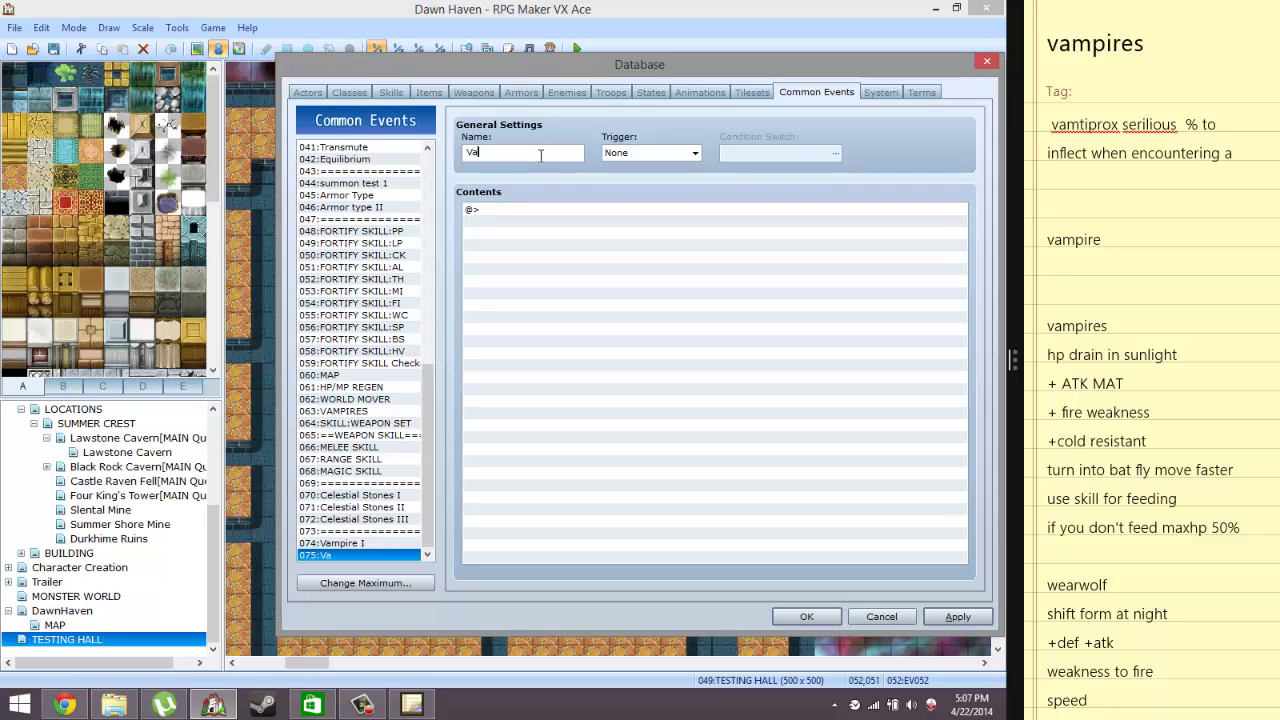
{"action": "type", "text": "mpire II"}
{"action": "left_click", "coordinate": [694, 152]}
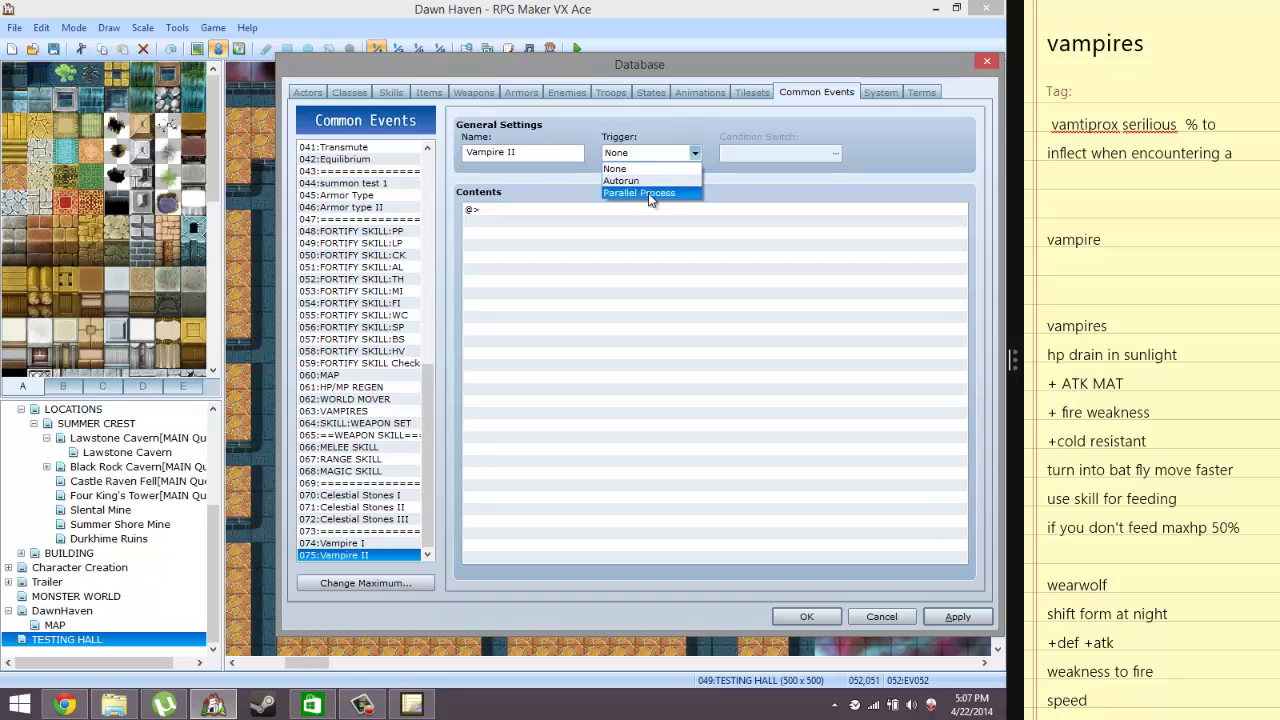
{"action": "left_click", "coordinate": [649, 193]}
{"action": "left_click", "coordinate": [835, 153]}
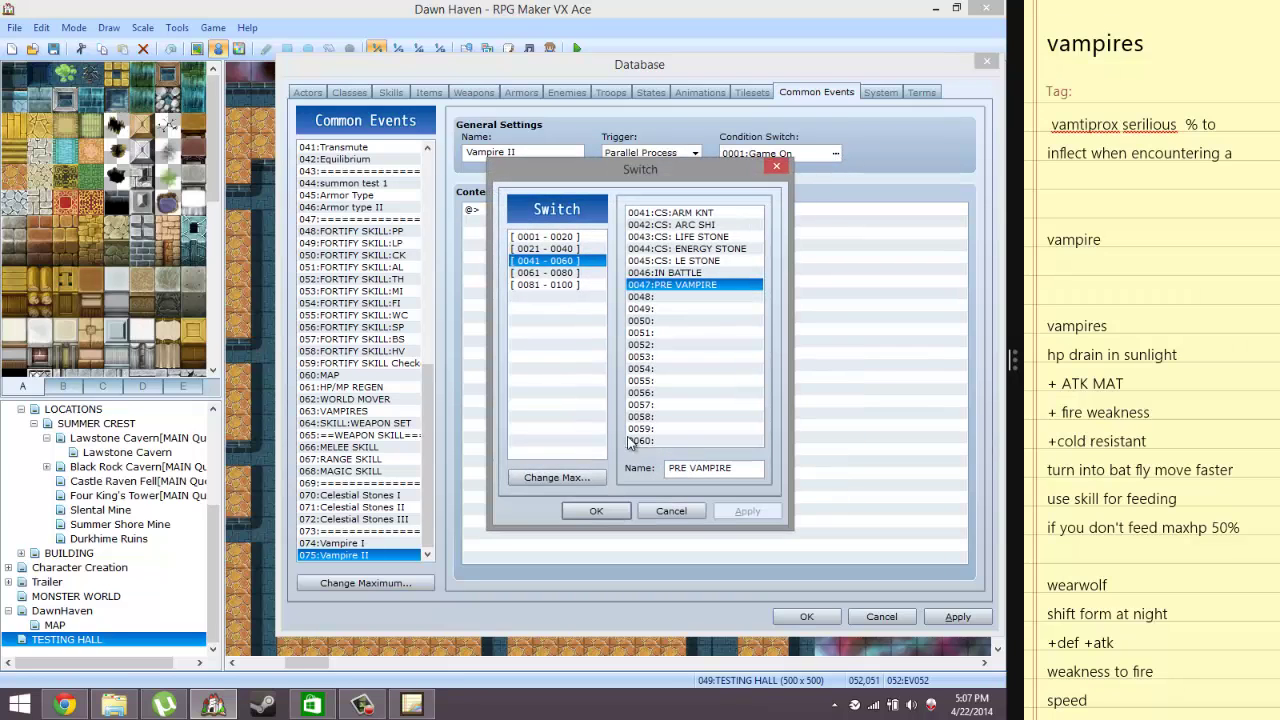
{"action": "key", "text": "Return"}
In Vampire II, insert a Control Switches command that turns switch 0048 ON, naming that switch Vampire
{"action": "right_click", "coordinate": [585, 354]}
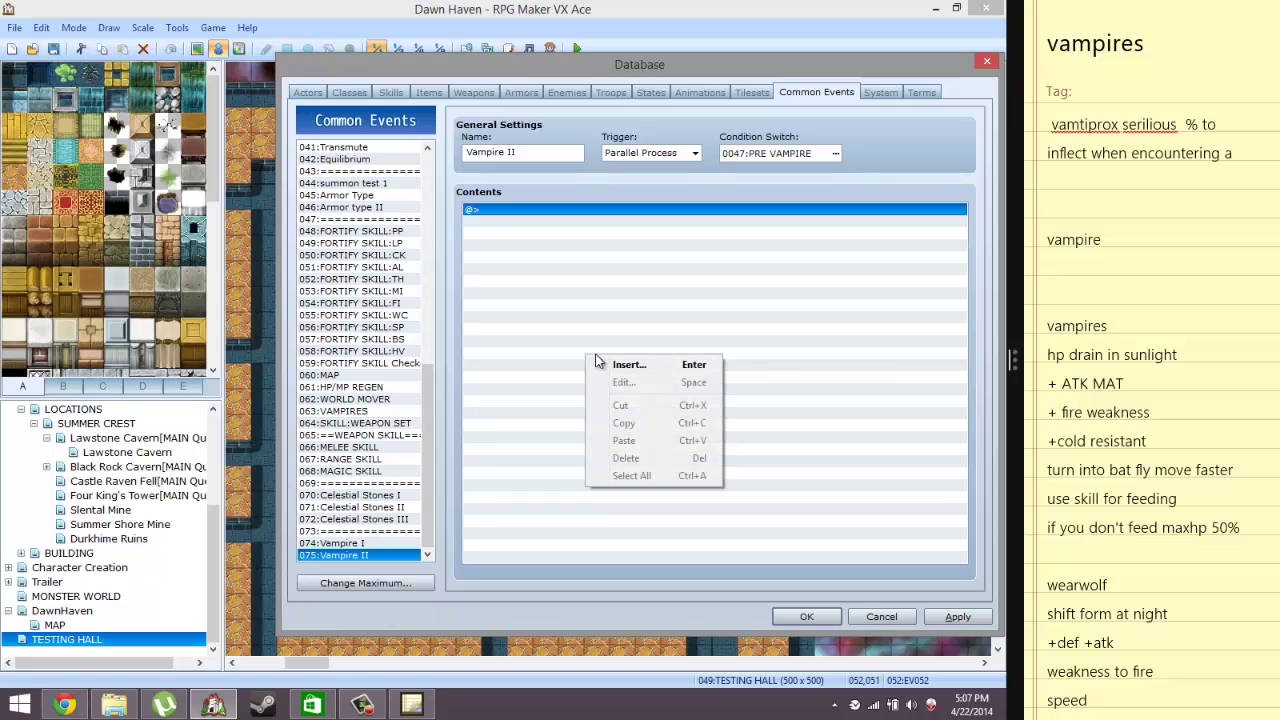
{"action": "left_click", "coordinate": [588, 321]}
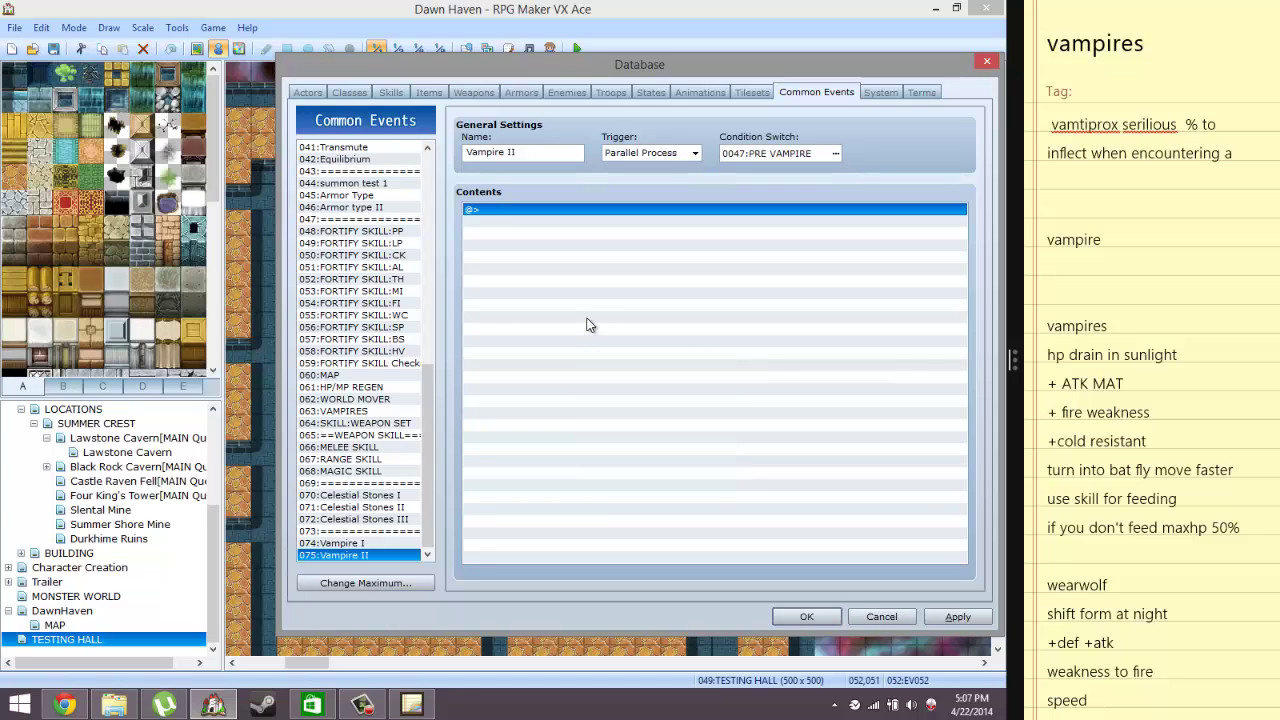
{"action": "right_click", "coordinate": [605, 213]}
{"action": "left_click", "coordinate": [620, 222]}
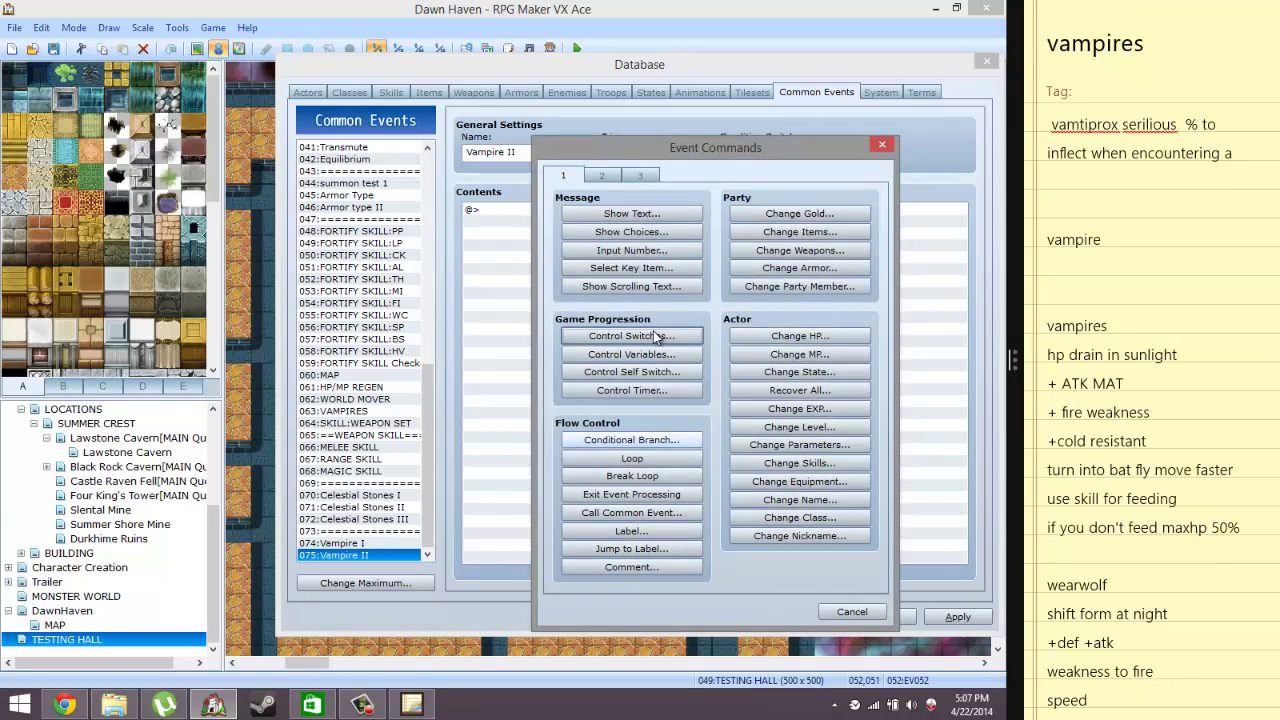
{"action": "left_click", "coordinate": [653, 335]}
{"action": "left_click", "coordinate": [786, 350]}
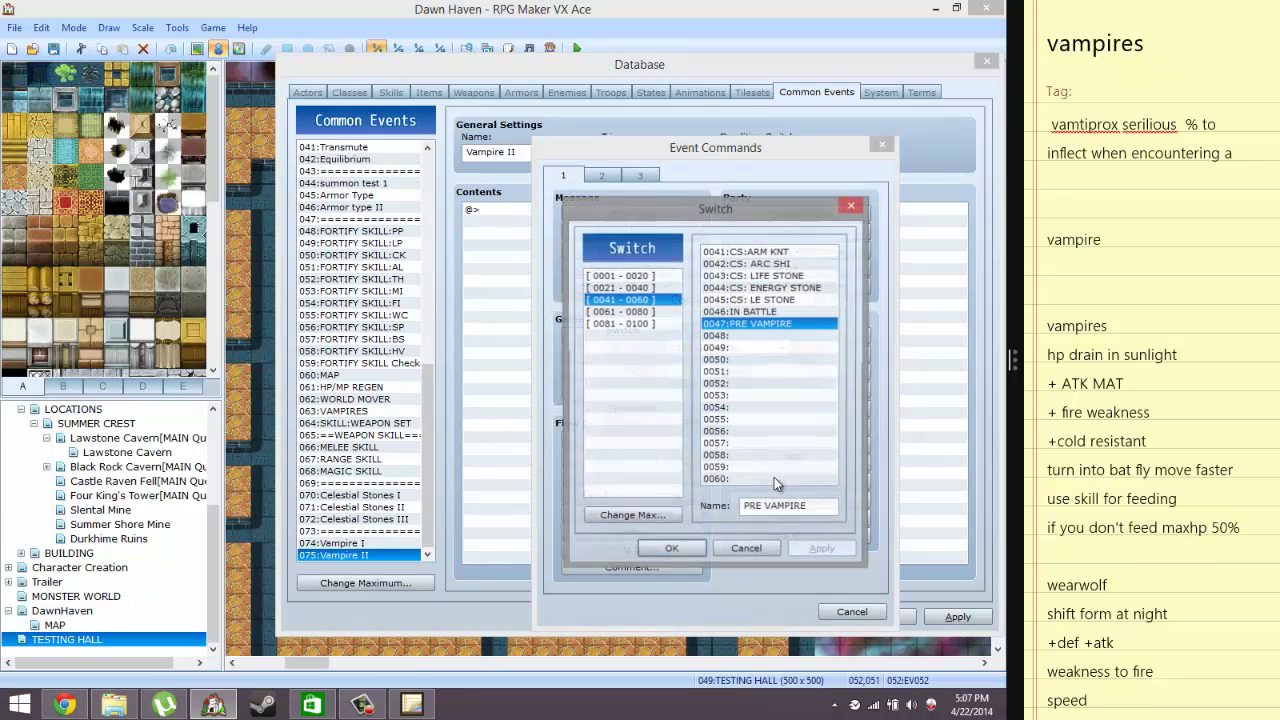
{"action": "left_click", "coordinate": [760, 337]}
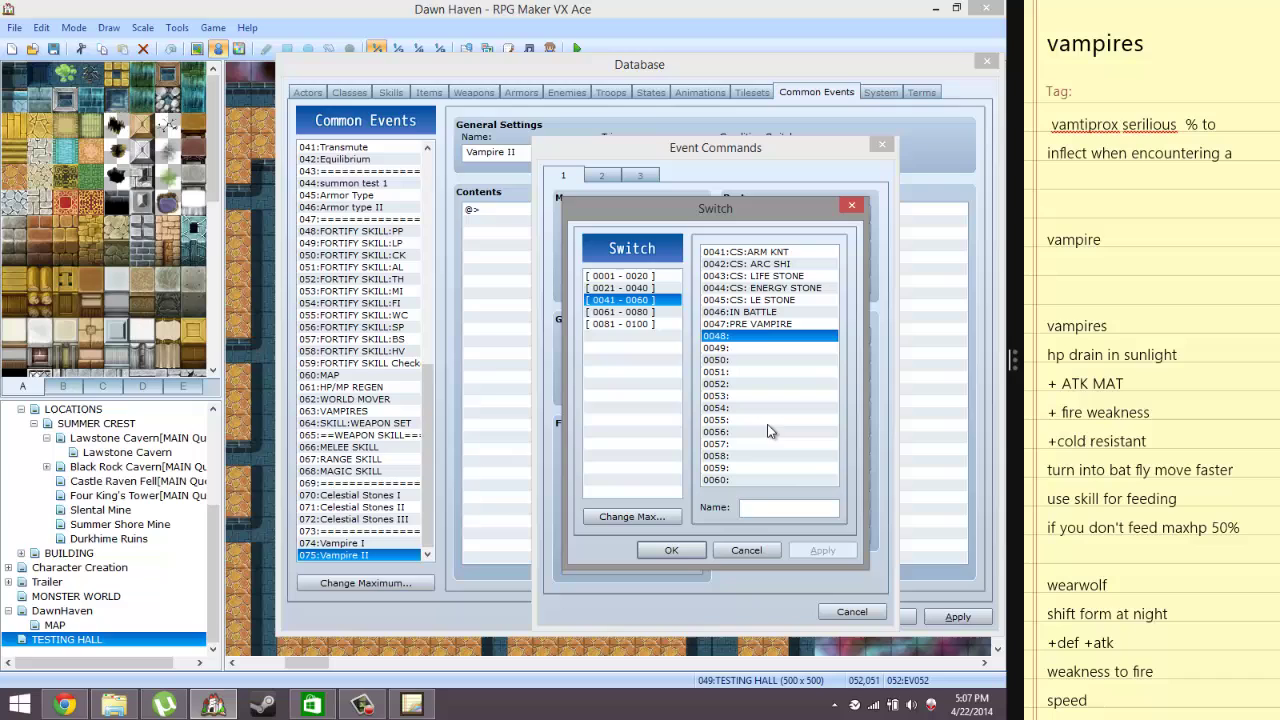
{"action": "left_click", "coordinate": [765, 508]}
{"action": "type", "text": "Vampire"}
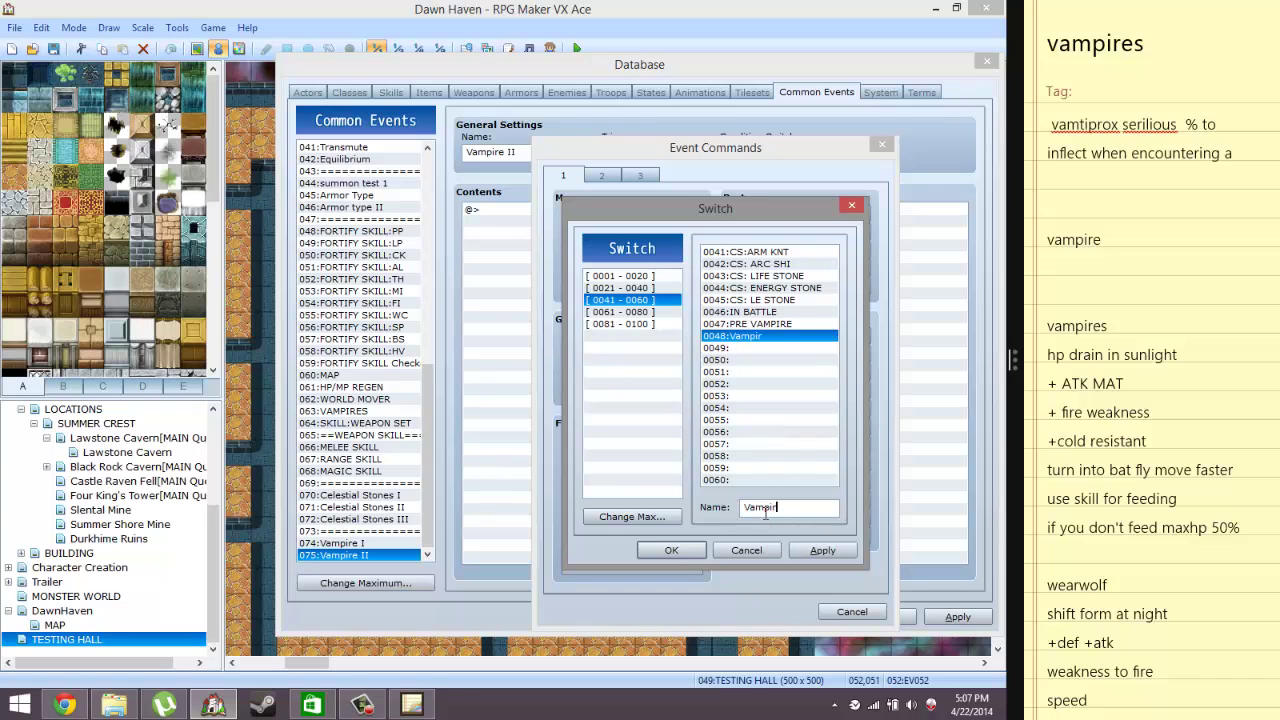
{"action": "left_click", "coordinate": [688, 552]}
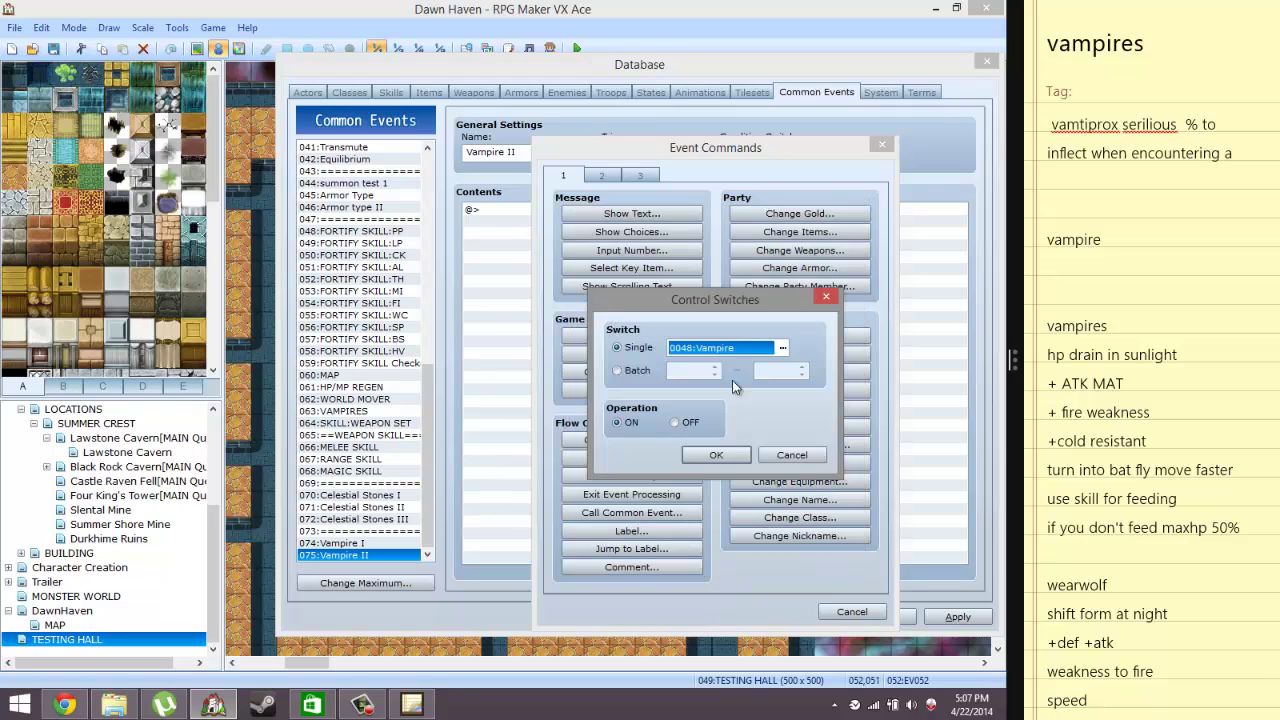
{"action": "left_click", "coordinate": [705, 459]}
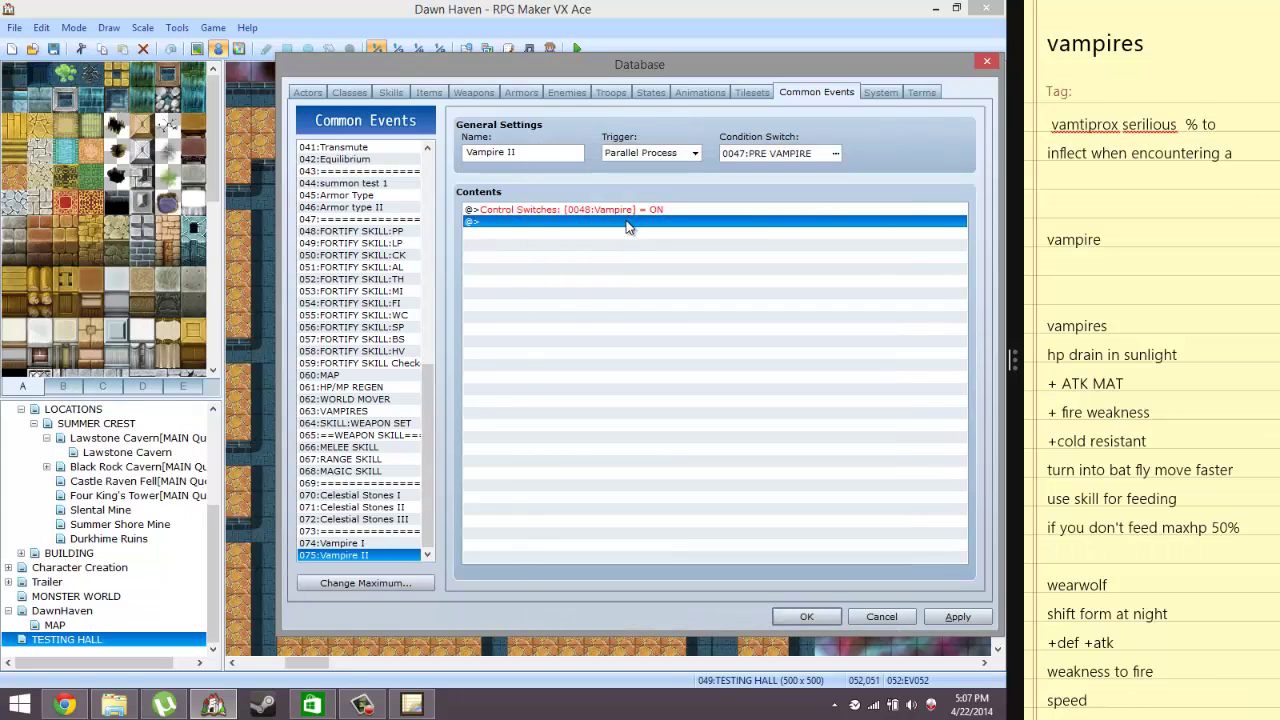
Consult the vampire traits in the notes and add a Change Parameters command increasing Sacrifice's ATK by a constant 20
{"action": "right_click", "coordinate": [628, 224]}
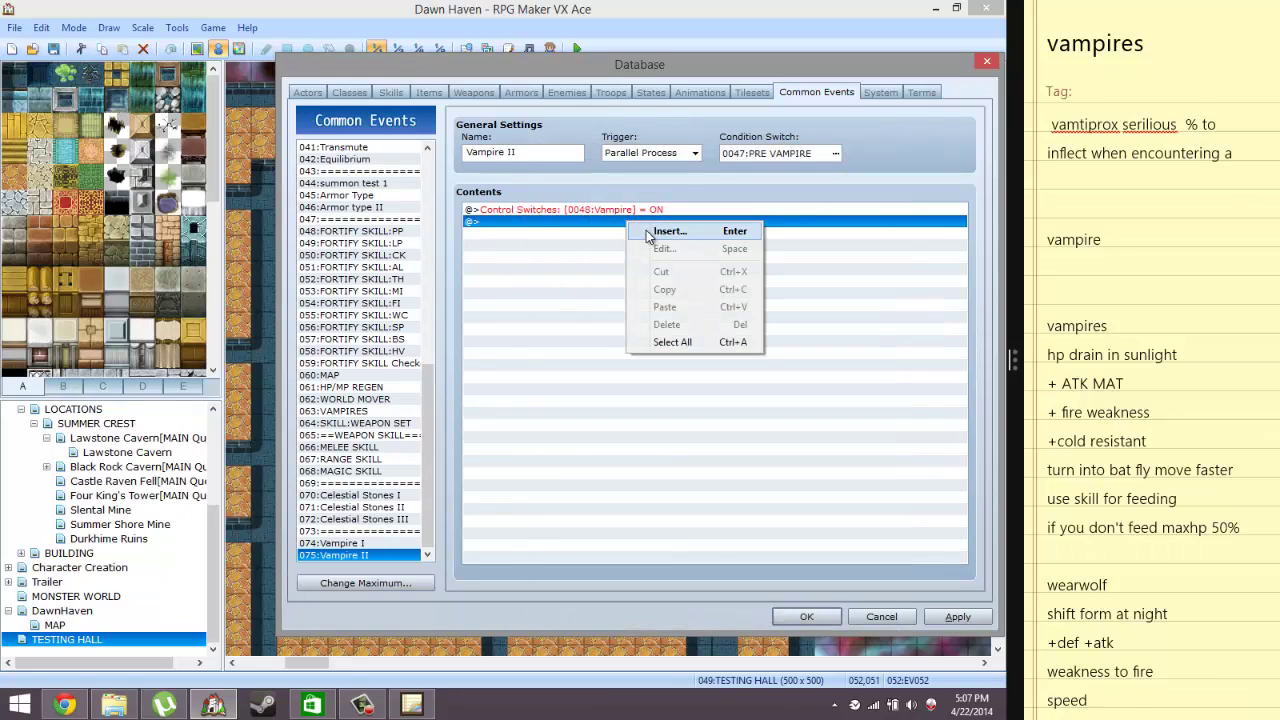
{"action": "left_click", "coordinate": [1082, 362]}
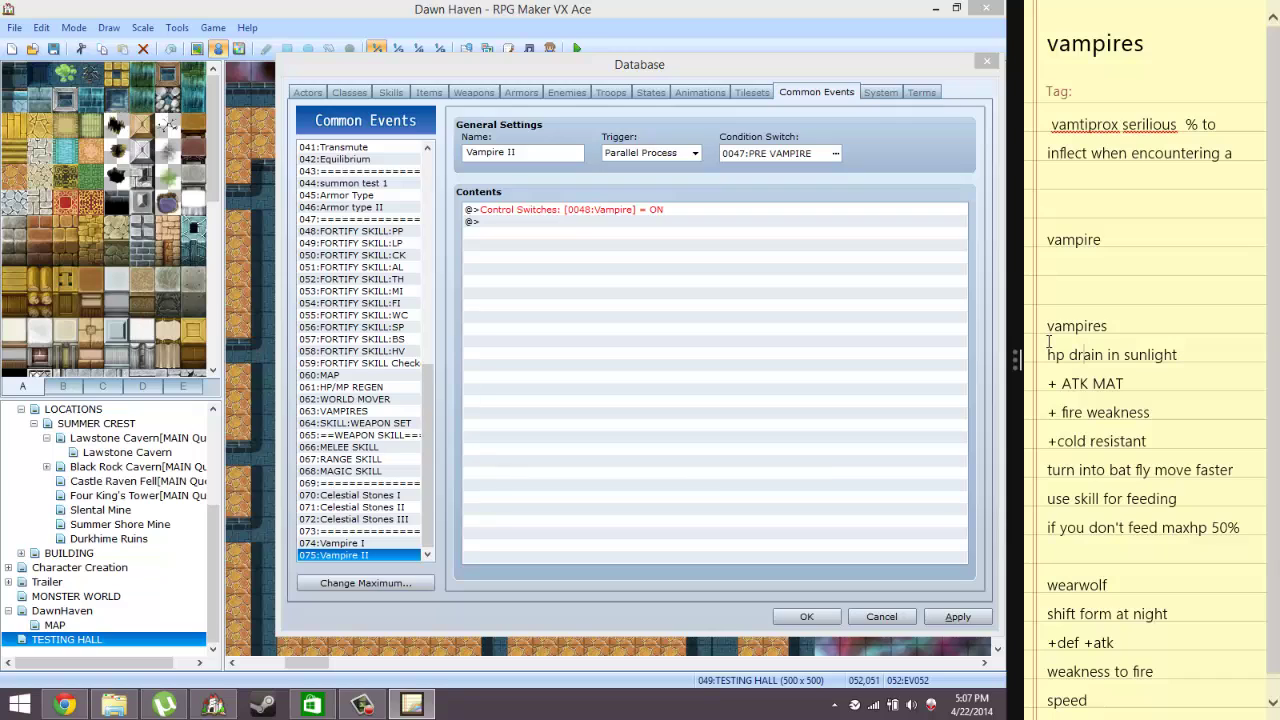
{"action": "left_click_drag", "start_coordinate": [1047, 355], "coordinate": [1240, 535]}
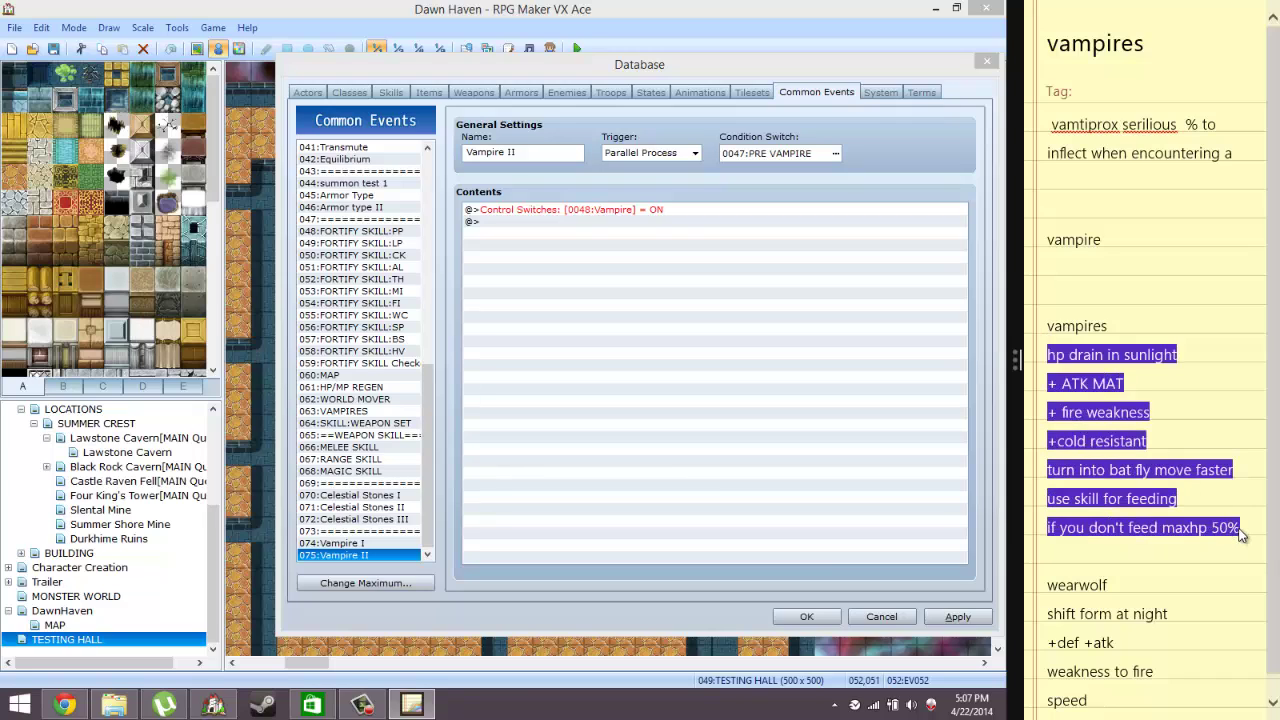
{"action": "right_click", "coordinate": [662, 227]}
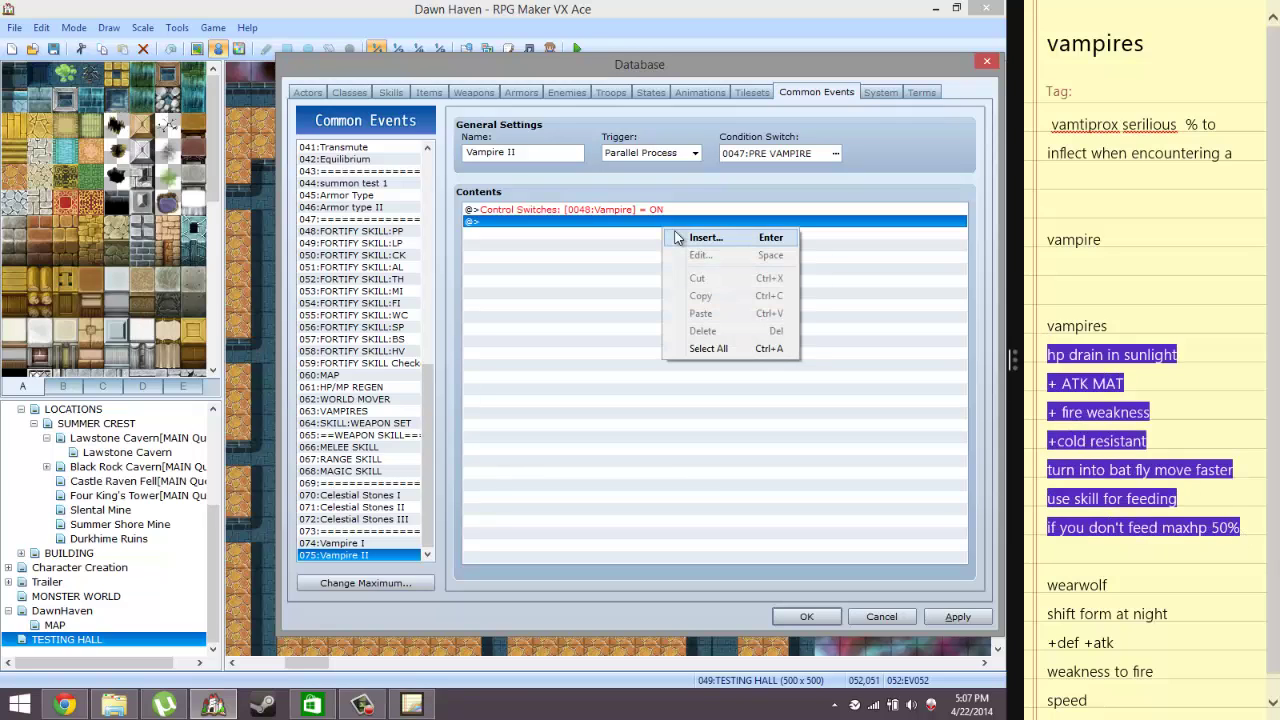
{"action": "left_click", "coordinate": [682, 240]}
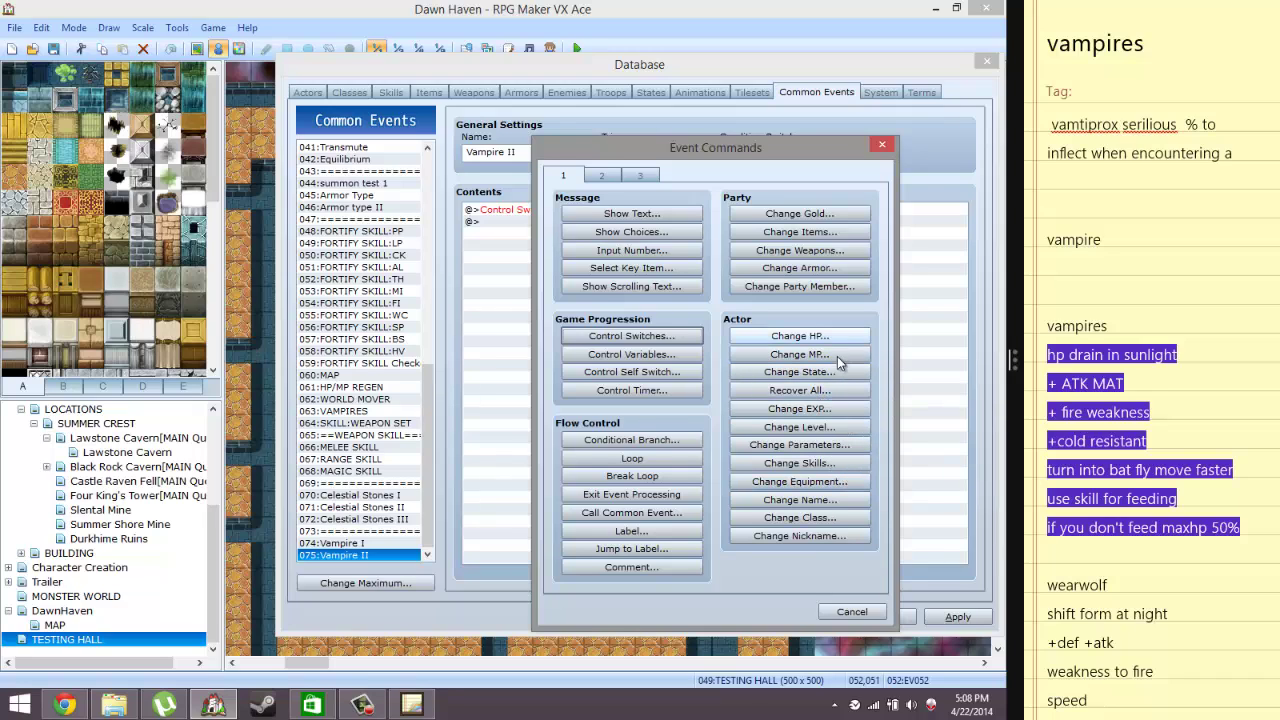
{"action": "left_click", "coordinate": [799, 445]}
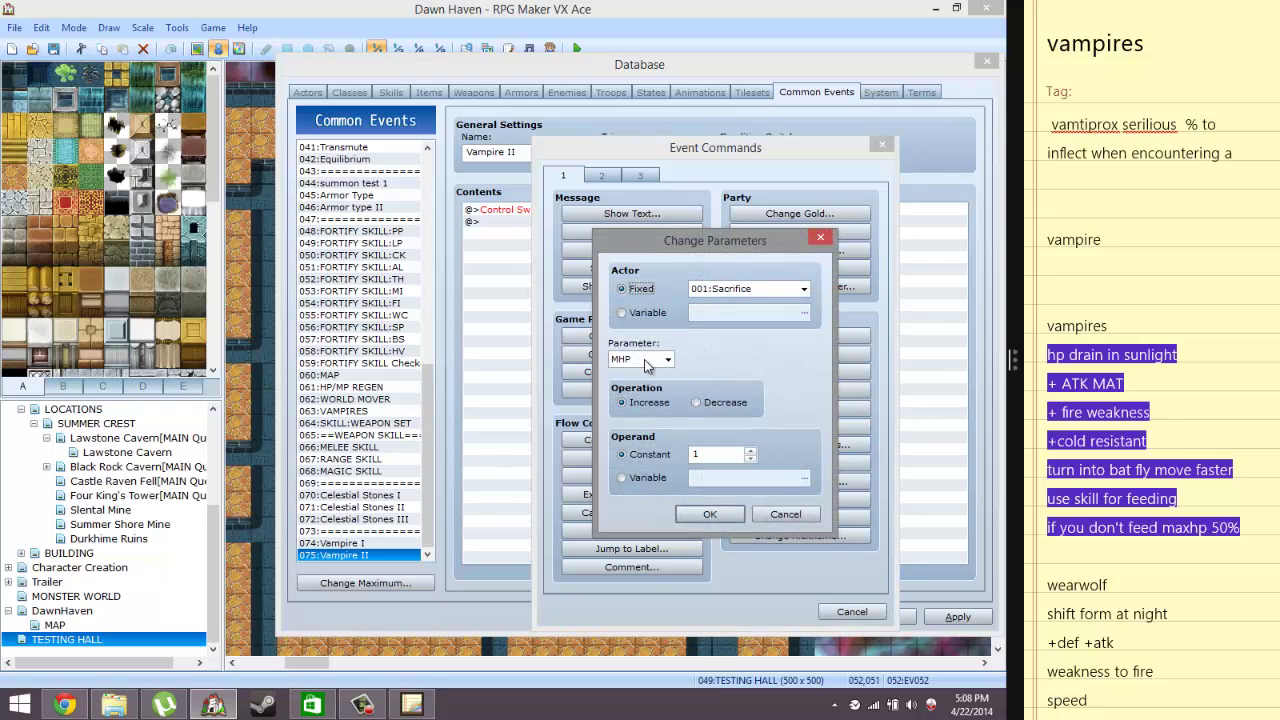
{"action": "left_click", "coordinate": [644, 359]}
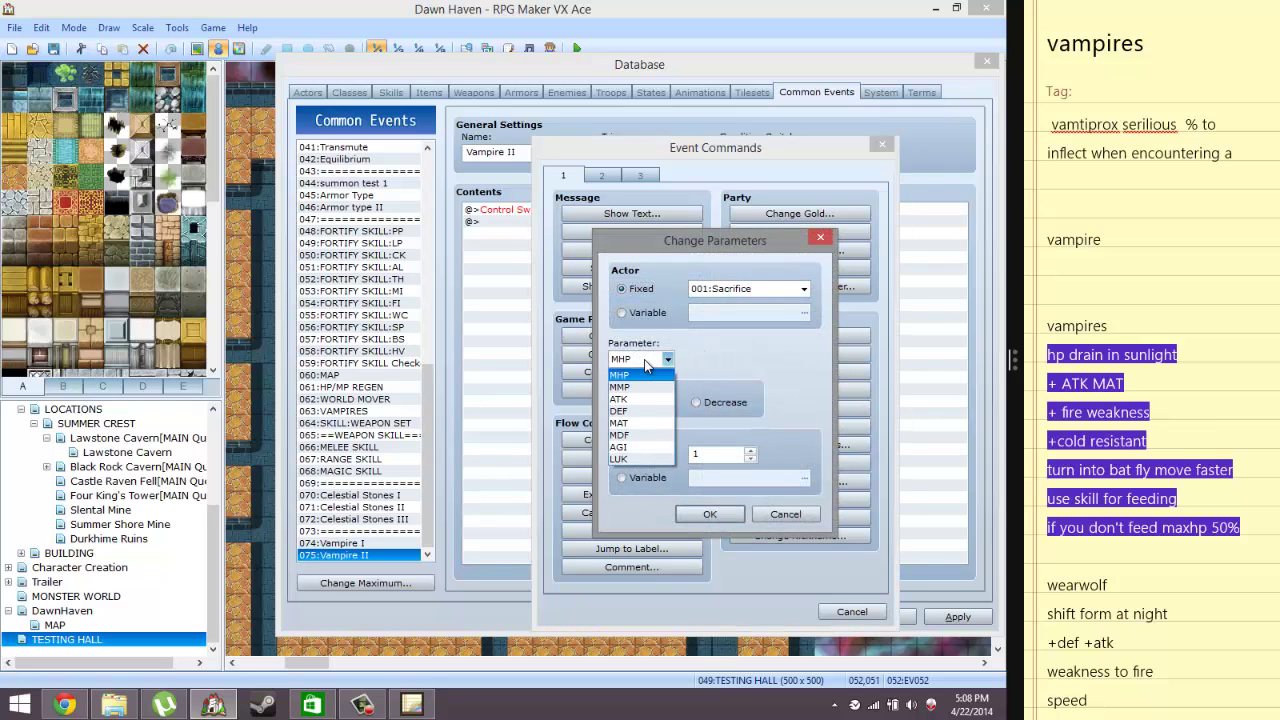
{"action": "left_click", "coordinate": [645, 398]}
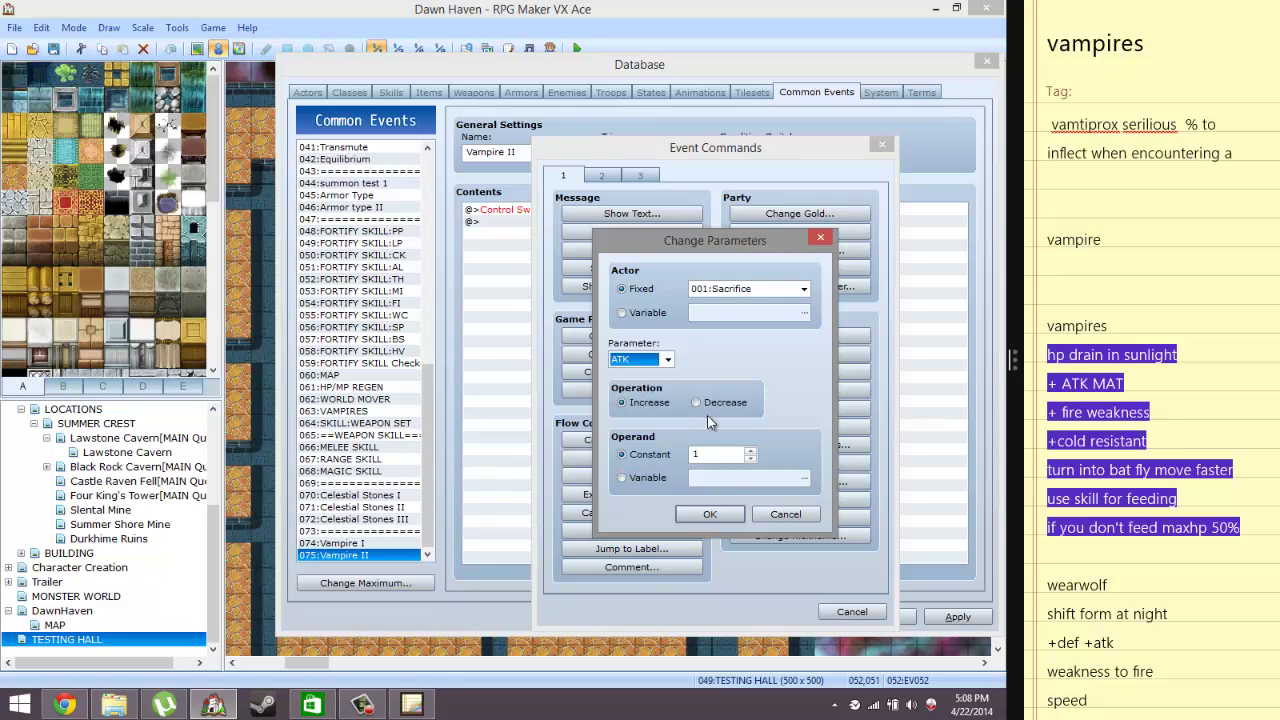
{"action": "double_click", "coordinate": [712, 454]}
{"action": "type", "text": "100"}
{"action": "key", "text": "BackSpace"}
{"action": "key", "text": "BackSpace"}
{"action": "key", "text": "BackSpace"}
{"action": "type", "text": "20"}
{"action": "left_click", "coordinate": [709, 514]}
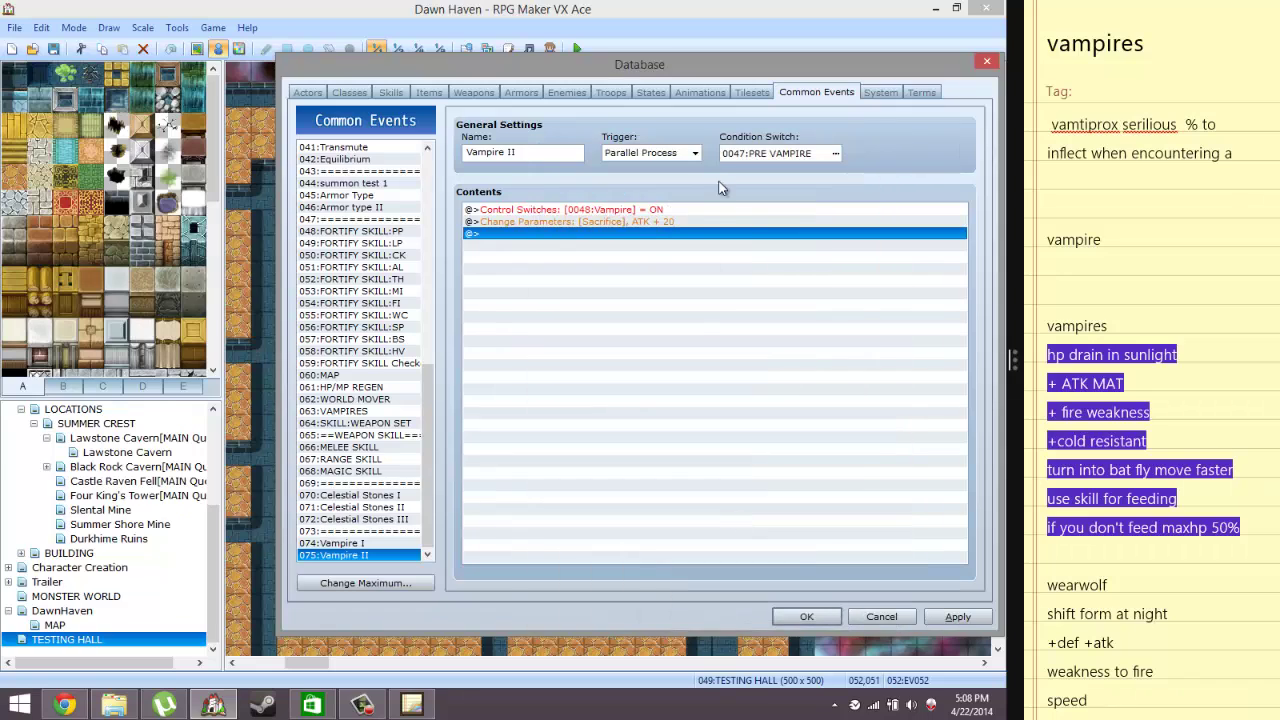
Duplicate the ATK parameter command and change the copy to increase Sacrifice's MAT by 15
{"action": "left_click", "coordinate": [668, 221]}
{"action": "key", "text": "ctrl+c"}
{"action": "left_click", "coordinate": [668, 233]}
{"action": "key", "text": "ctrl+v"}
{"action": "double_click", "coordinate": [668, 233]}
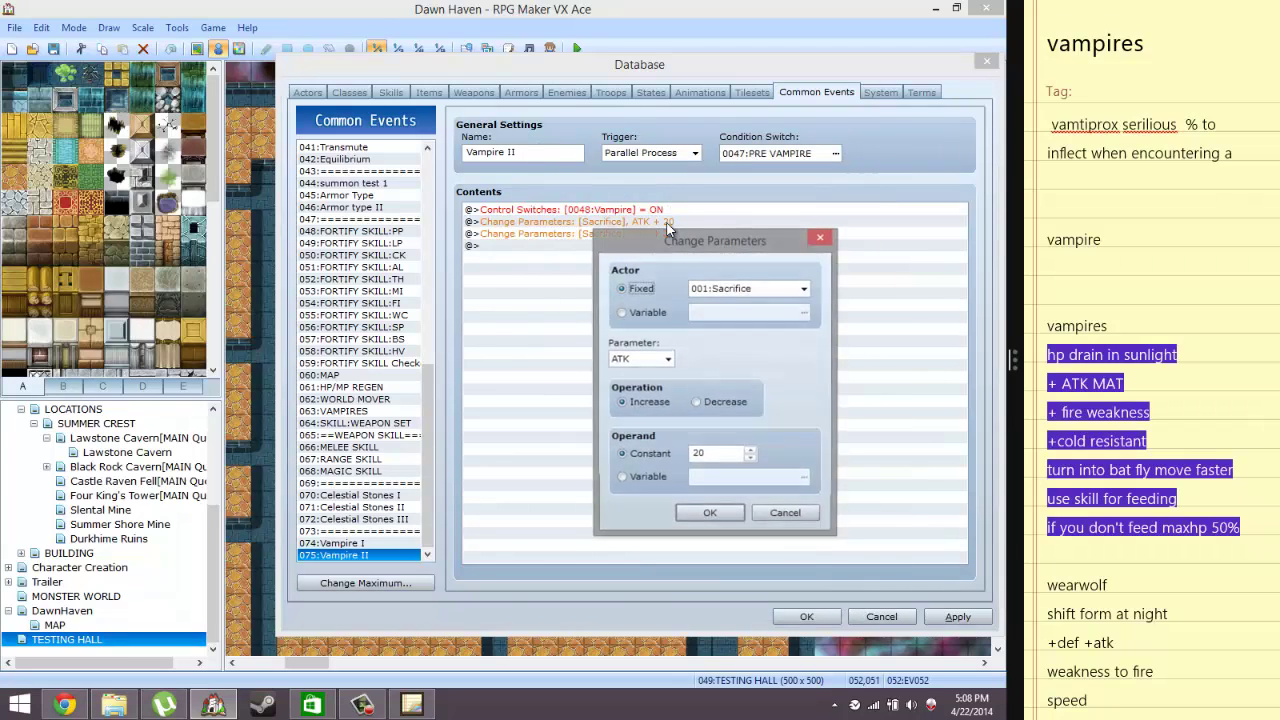
{"action": "left_click", "coordinate": [643, 359]}
{"action": "left_click", "coordinate": [619, 423]}
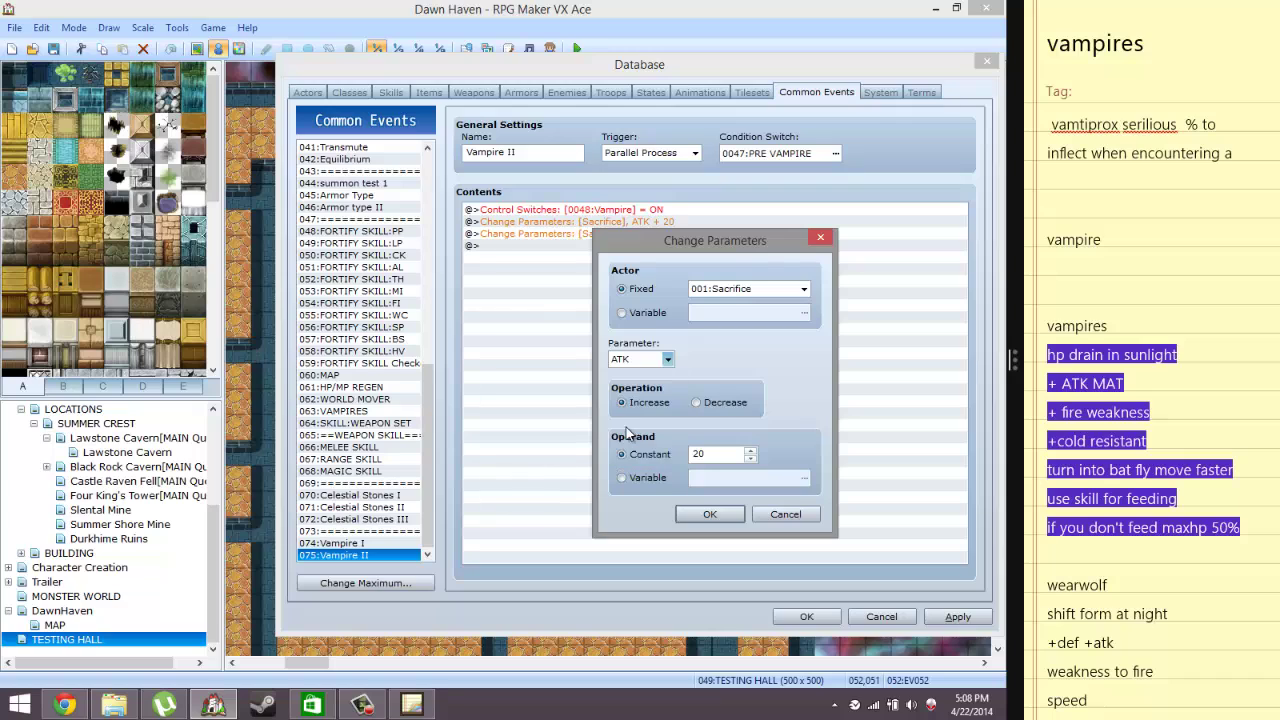
{"action": "double_click", "coordinate": [712, 455]}
{"action": "type", "text": "15"}
{"action": "key", "text": "Return"}
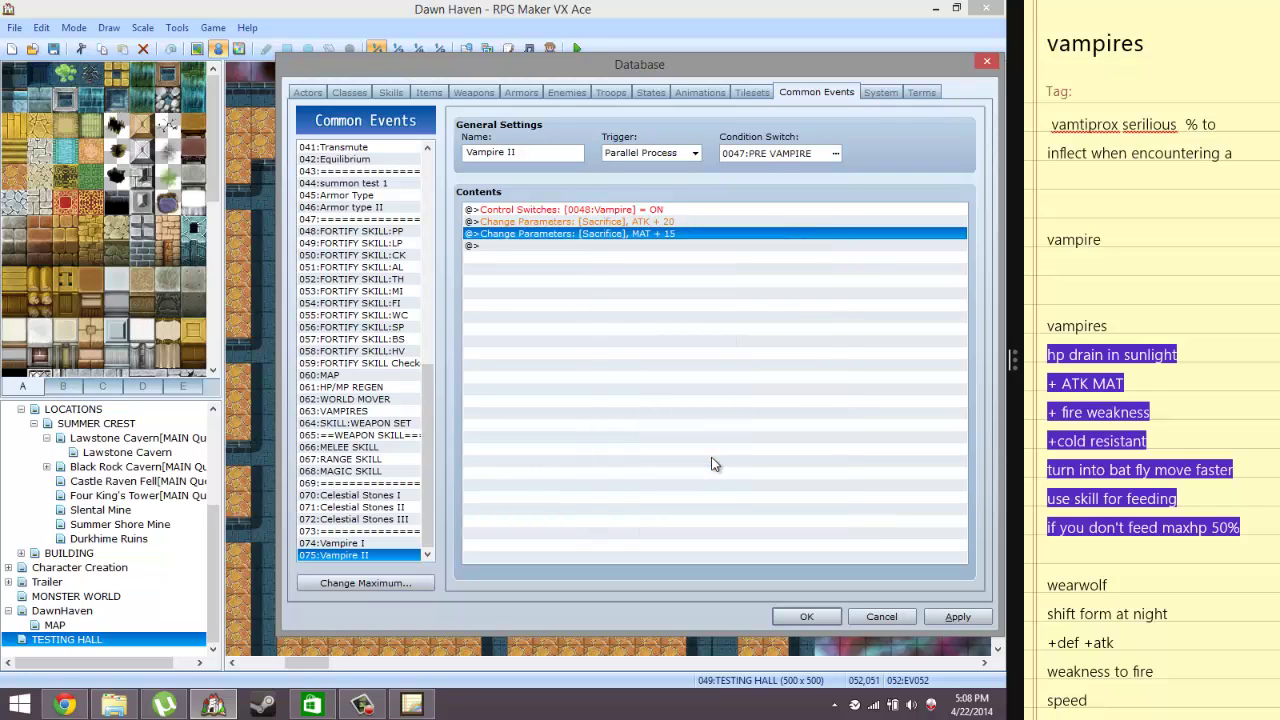
Highlight the bat form, feeding and max HP lines in the notes and check which parameters Change Parameters offers
{"action": "left_click", "coordinate": [1097, 427]}
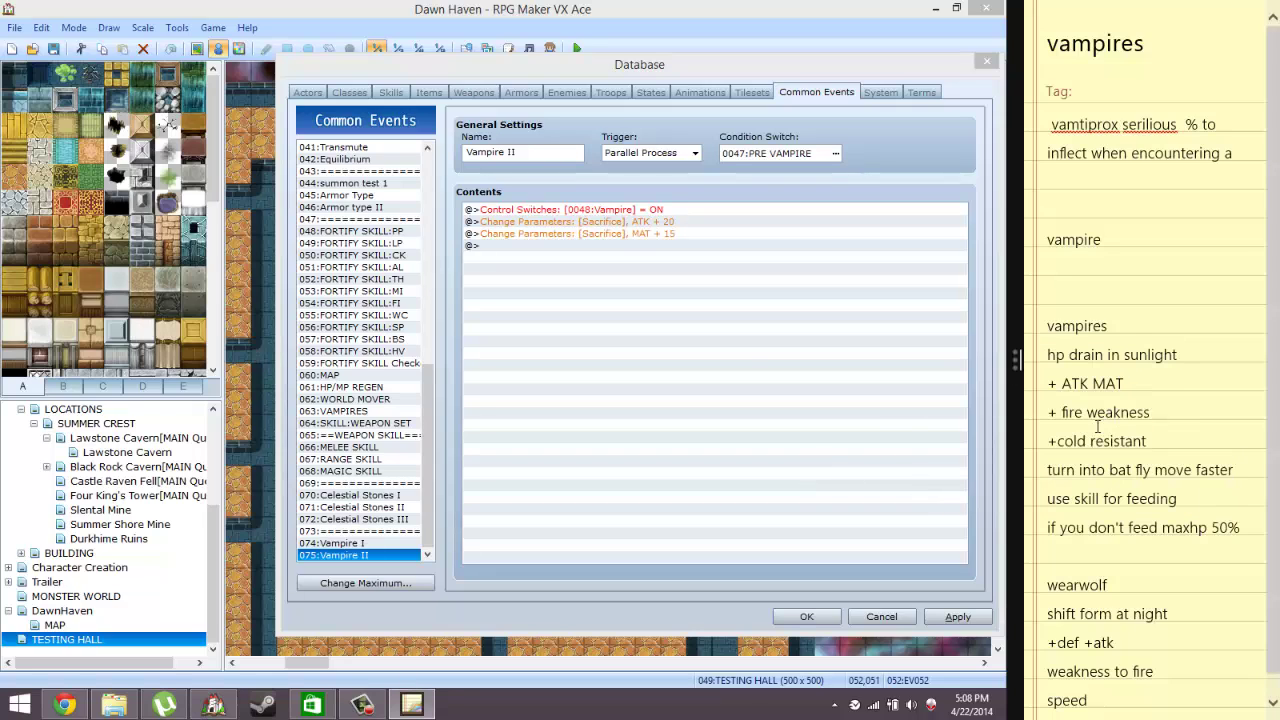
{"action": "left_click", "coordinate": [607, 262]}
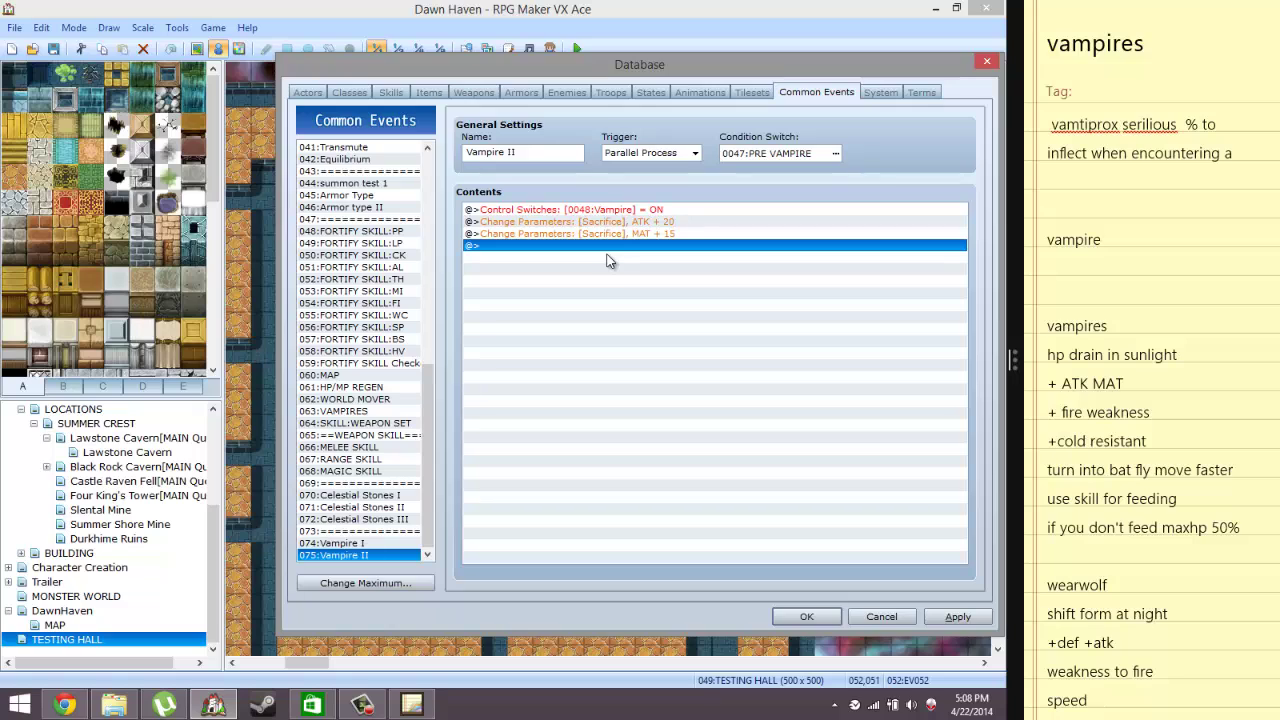
{"action": "double_click", "coordinate": [607, 261]}
{"action": "left_click_drag", "start_coordinate": [1048, 470], "coordinate": [1240, 530]}
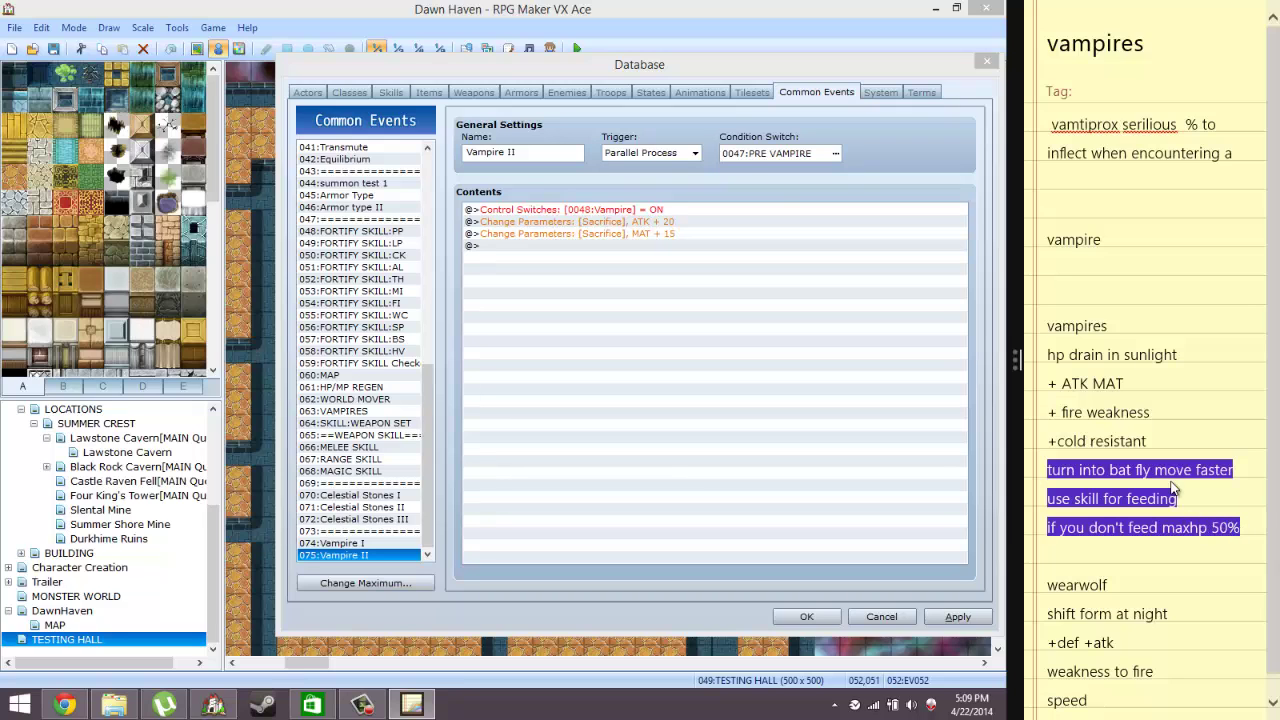
{"action": "double_click", "coordinate": [662, 247]}
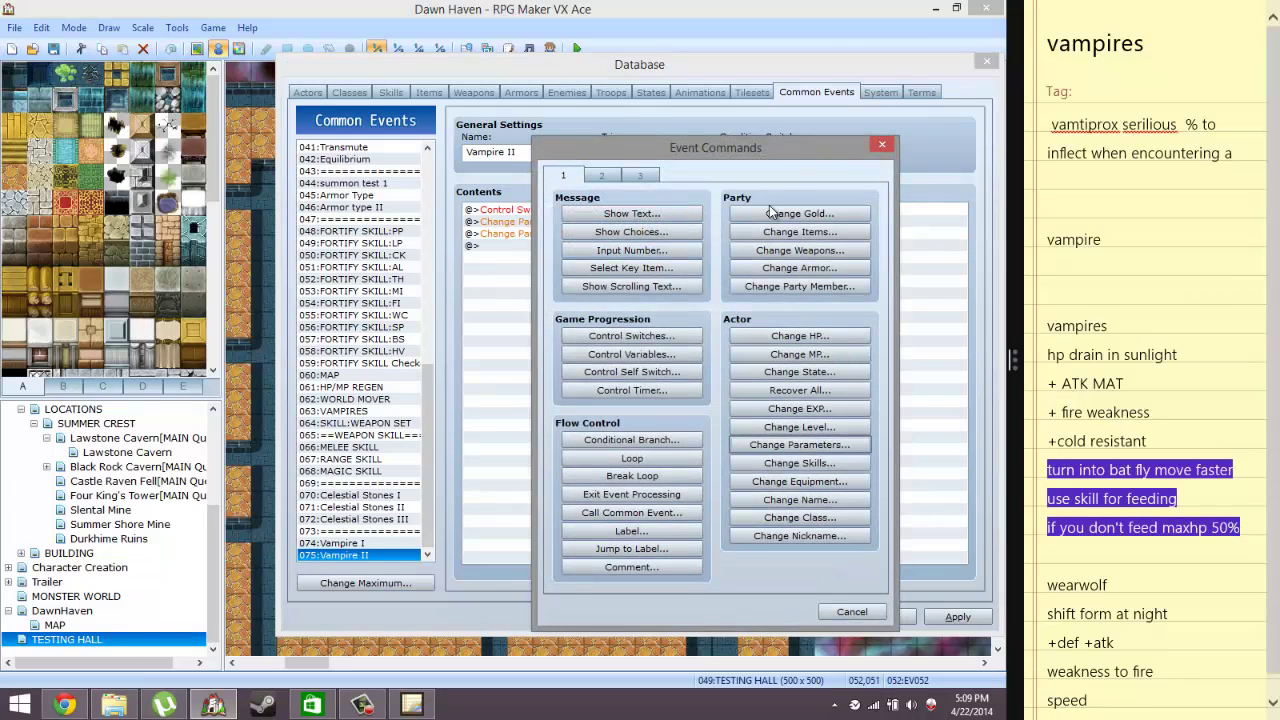
{"action": "left_click", "coordinate": [796, 446]}
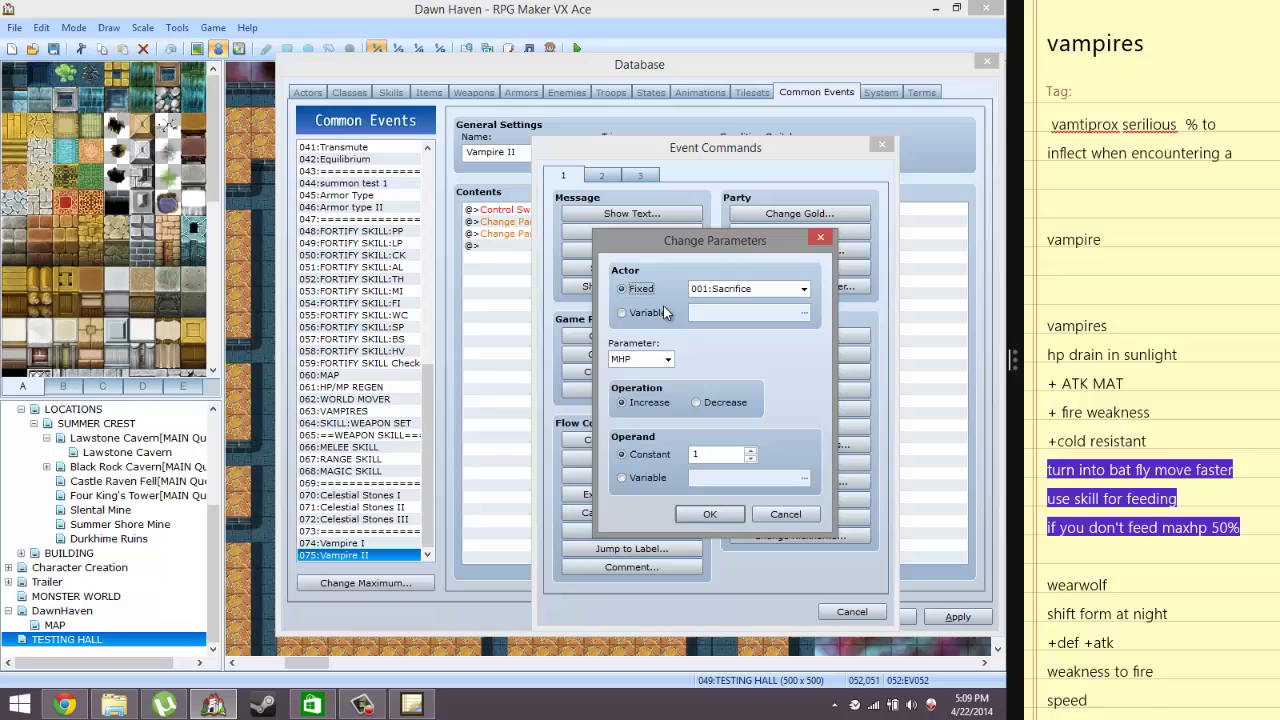
{"action": "left_click", "coordinate": [629, 365]}
{"action": "left_click", "coordinate": [751, 346]}
{"action": "left_click", "coordinate": [786, 514]}
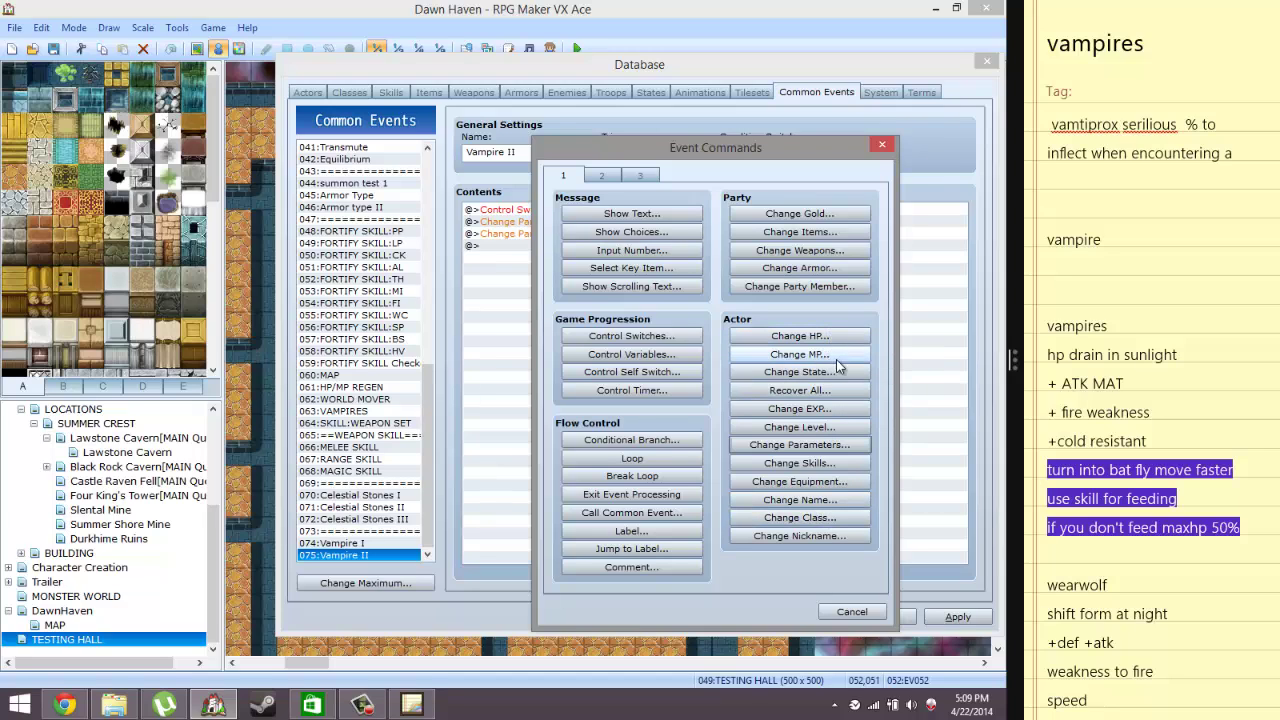
Examine the actor name and nickname commands and the other event command pages for one suited to the remaining vampire traits
{"action": "left_click", "coordinate": [825, 497]}
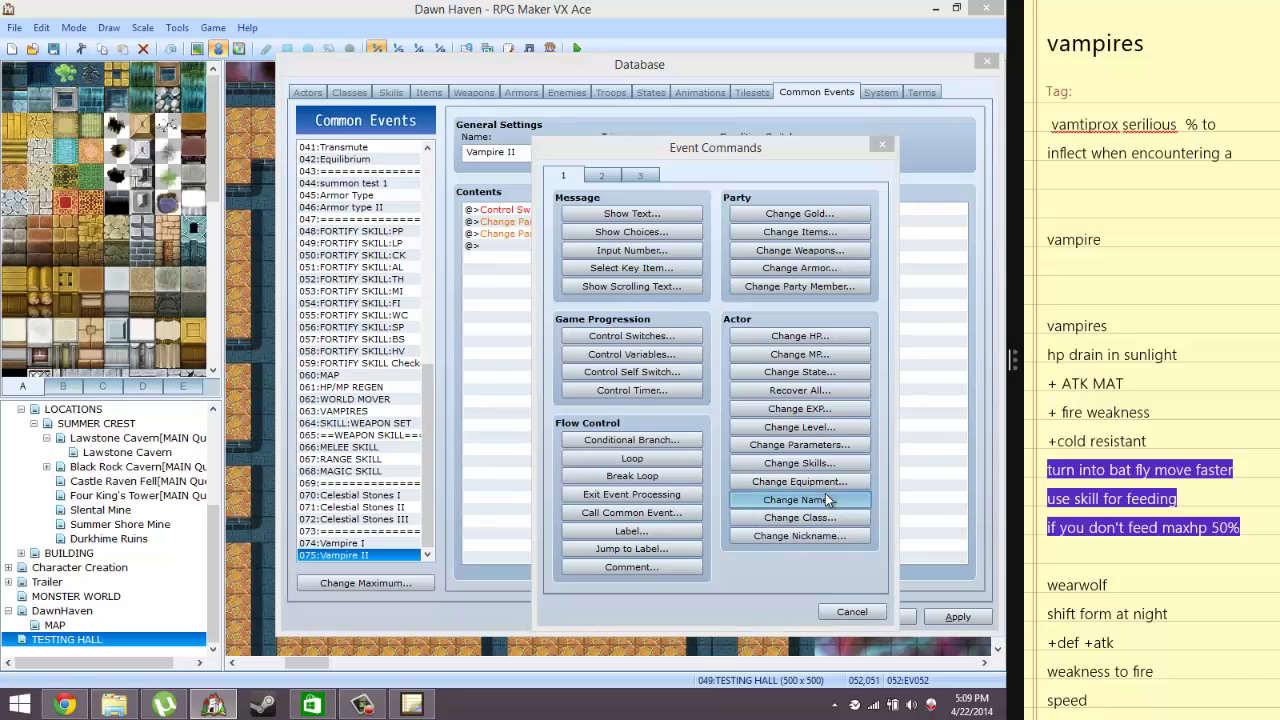
{"action": "left_click", "coordinate": [720, 424]}
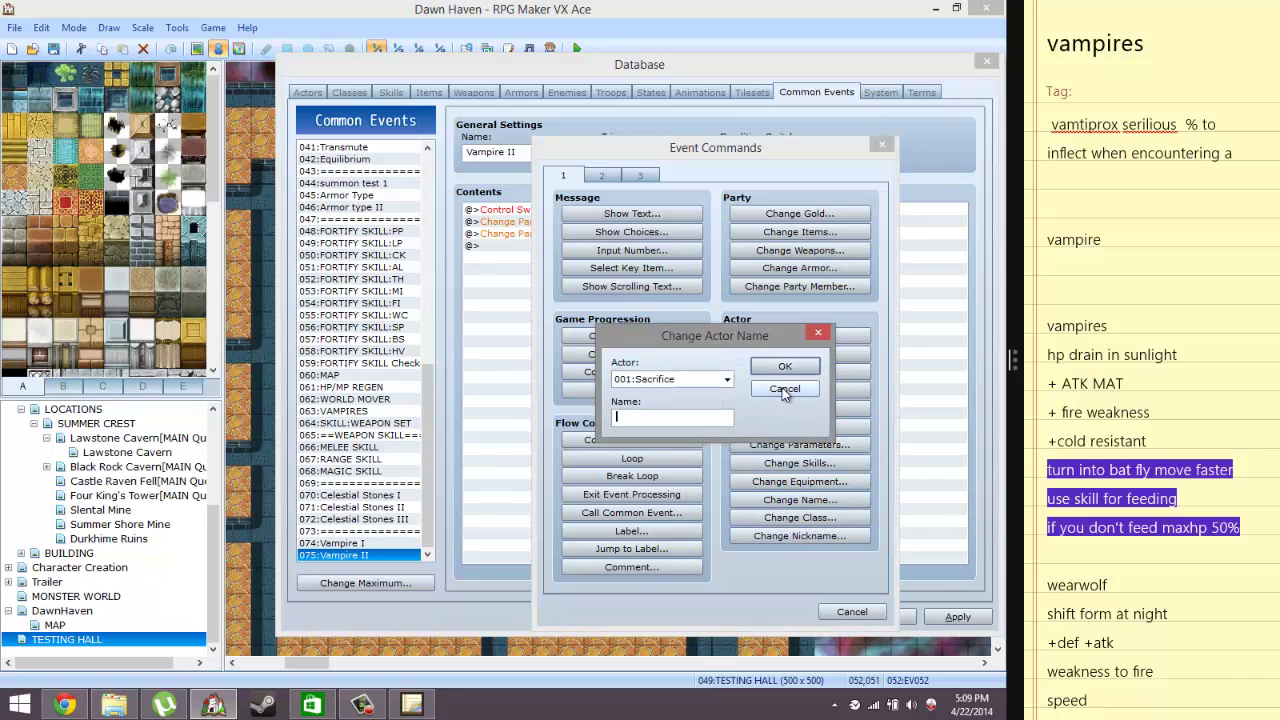
{"action": "left_click", "coordinate": [785, 389]}
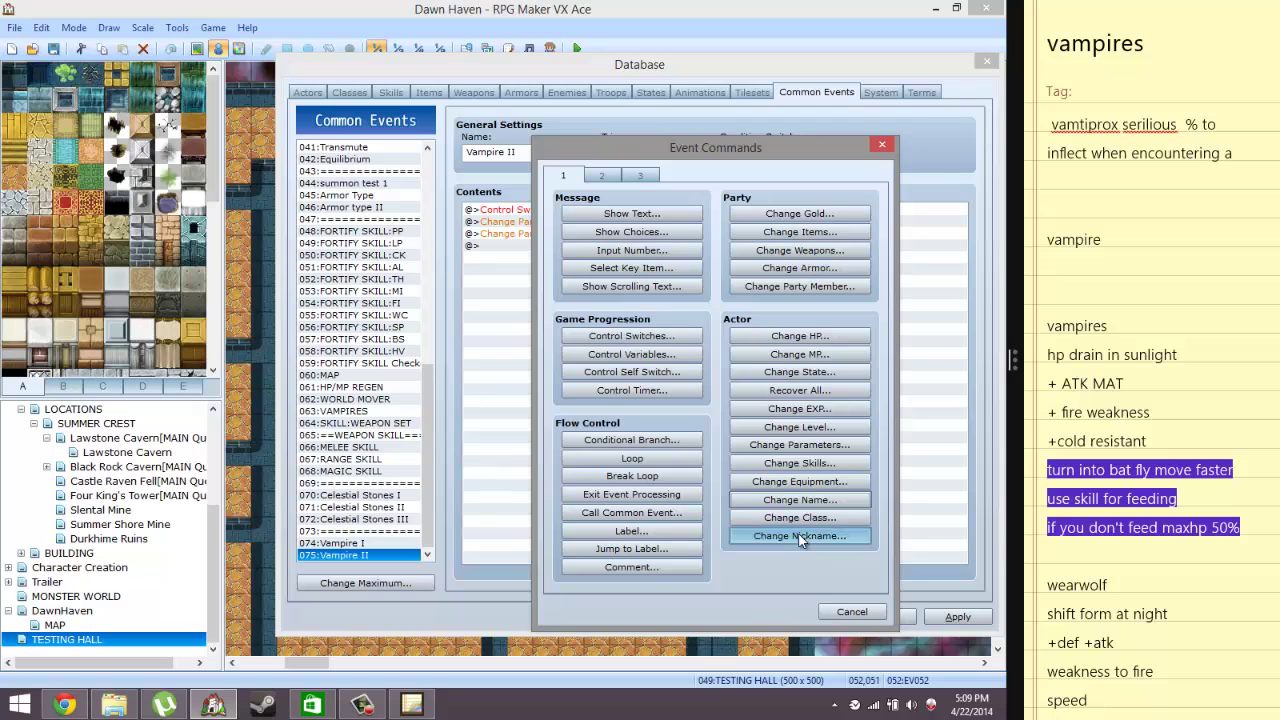
{"action": "left_click", "coordinate": [800, 537]}
{"action": "left_click", "coordinate": [785, 387]}
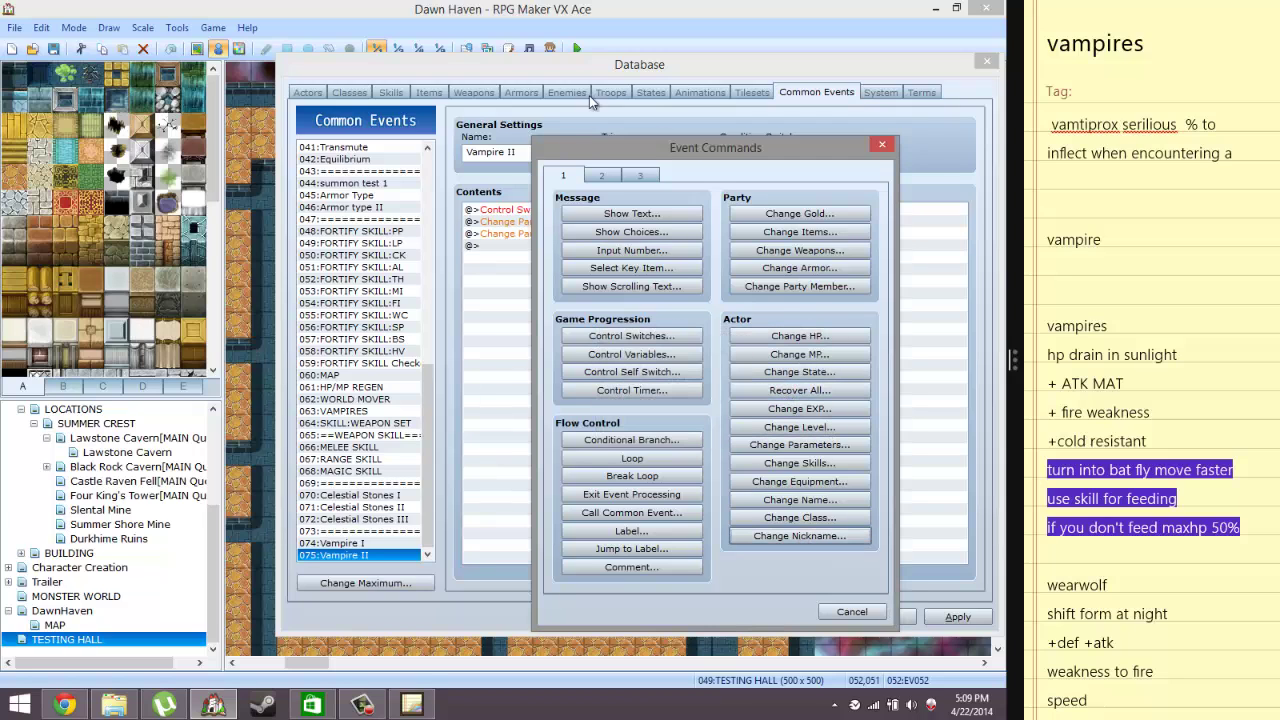
{"action": "left_click", "coordinate": [602, 170]}
{"action": "left_click", "coordinate": [645, 175]}
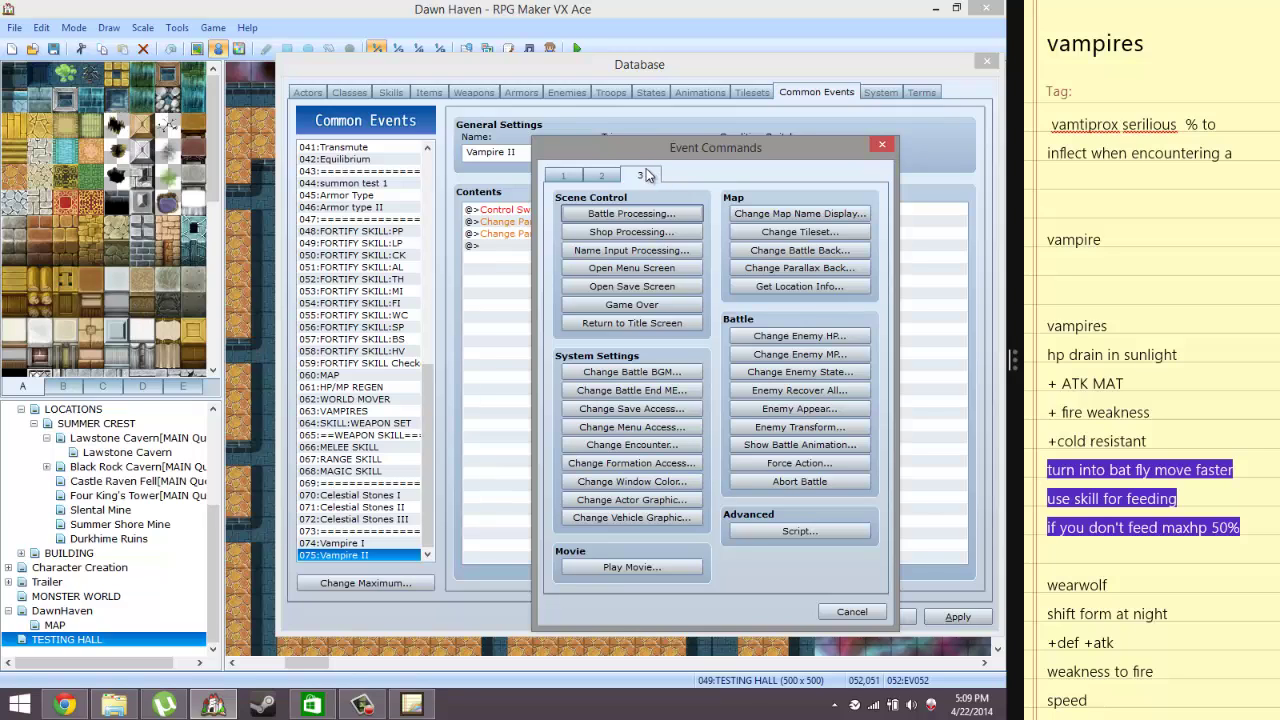
{"action": "left_click", "coordinate": [565, 176]}
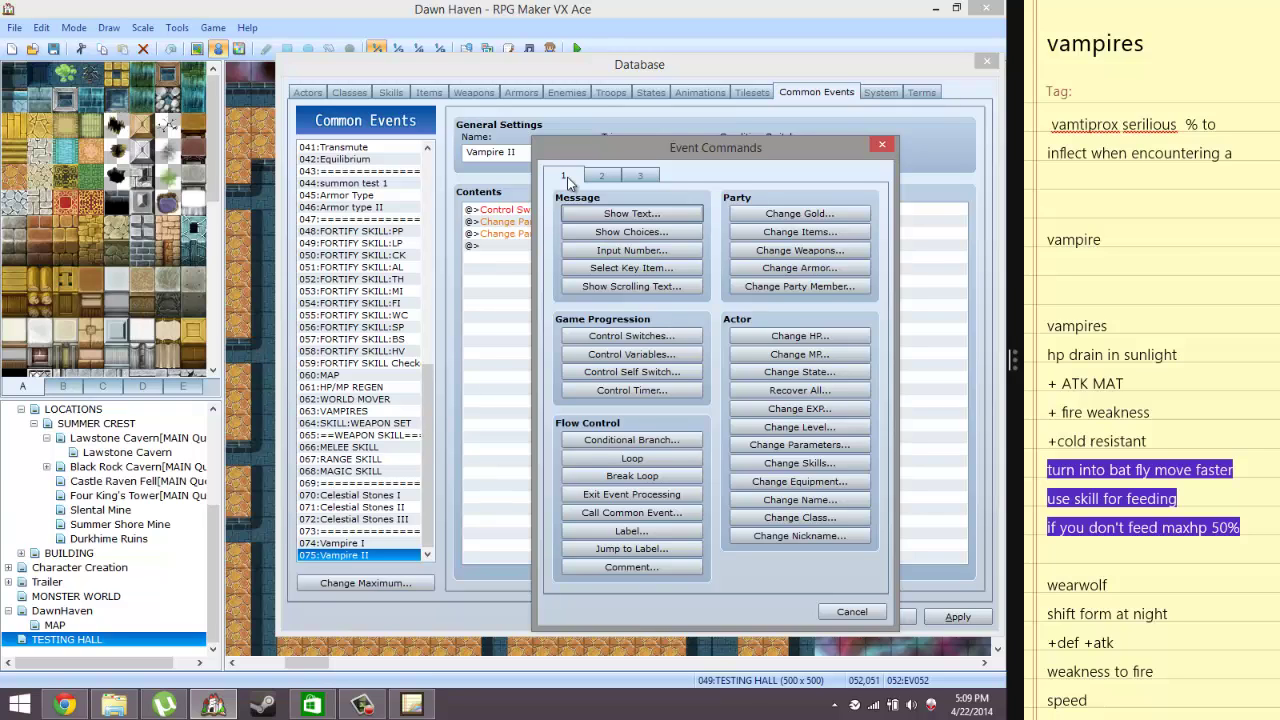
{"action": "left_click", "coordinate": [888, 143]}
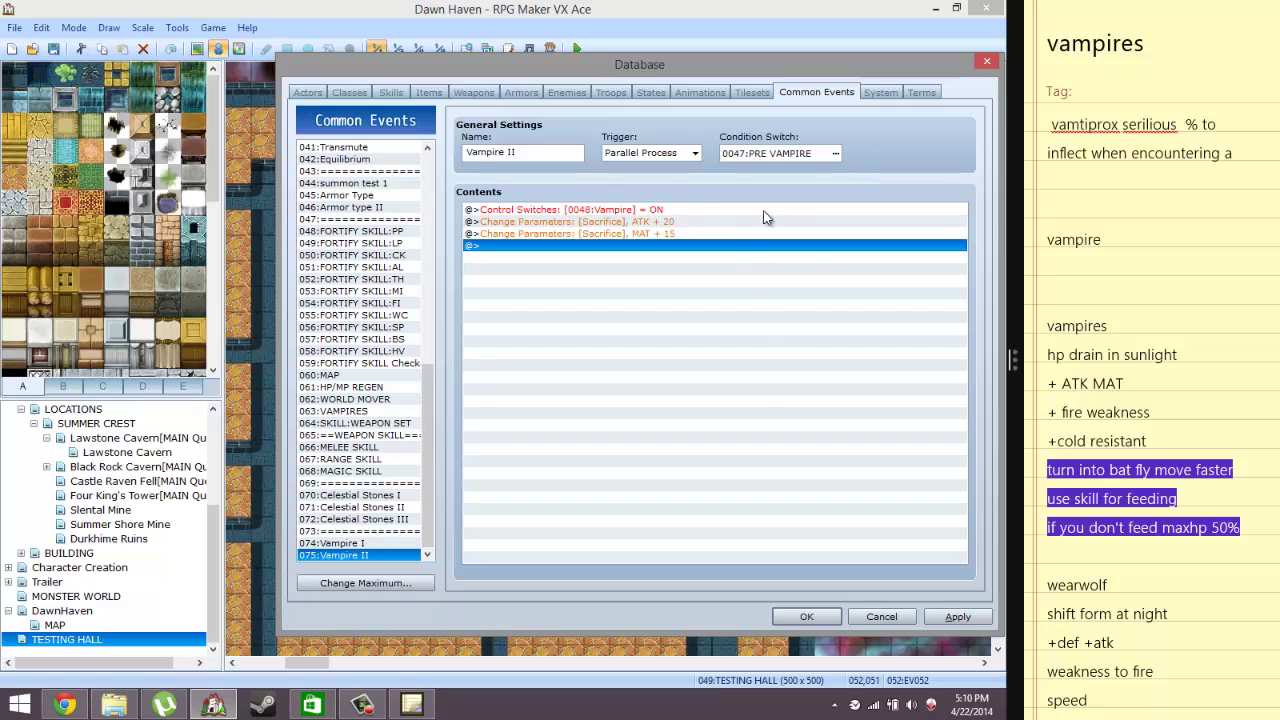
In the database's States, name the empty state 088 "(V)Weakness to Fire"
{"action": "left_click", "coordinate": [650, 92]}
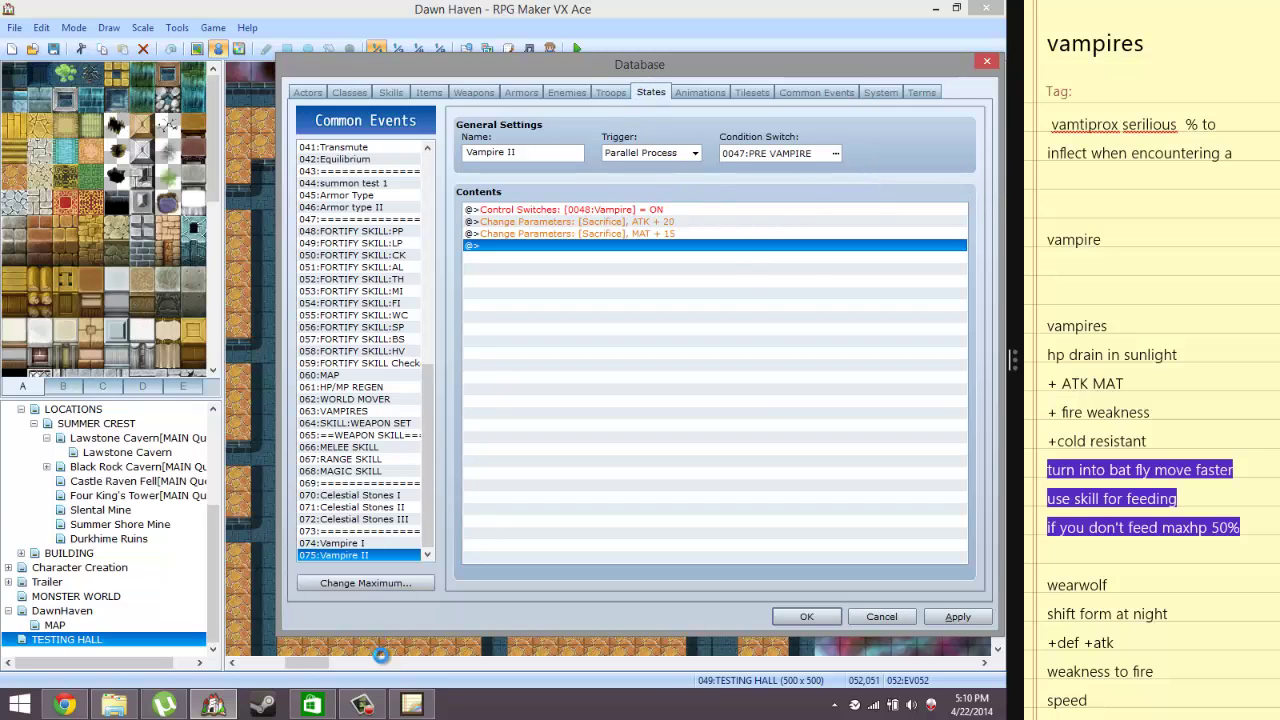
{"action": "left_click", "coordinate": [378, 706]}
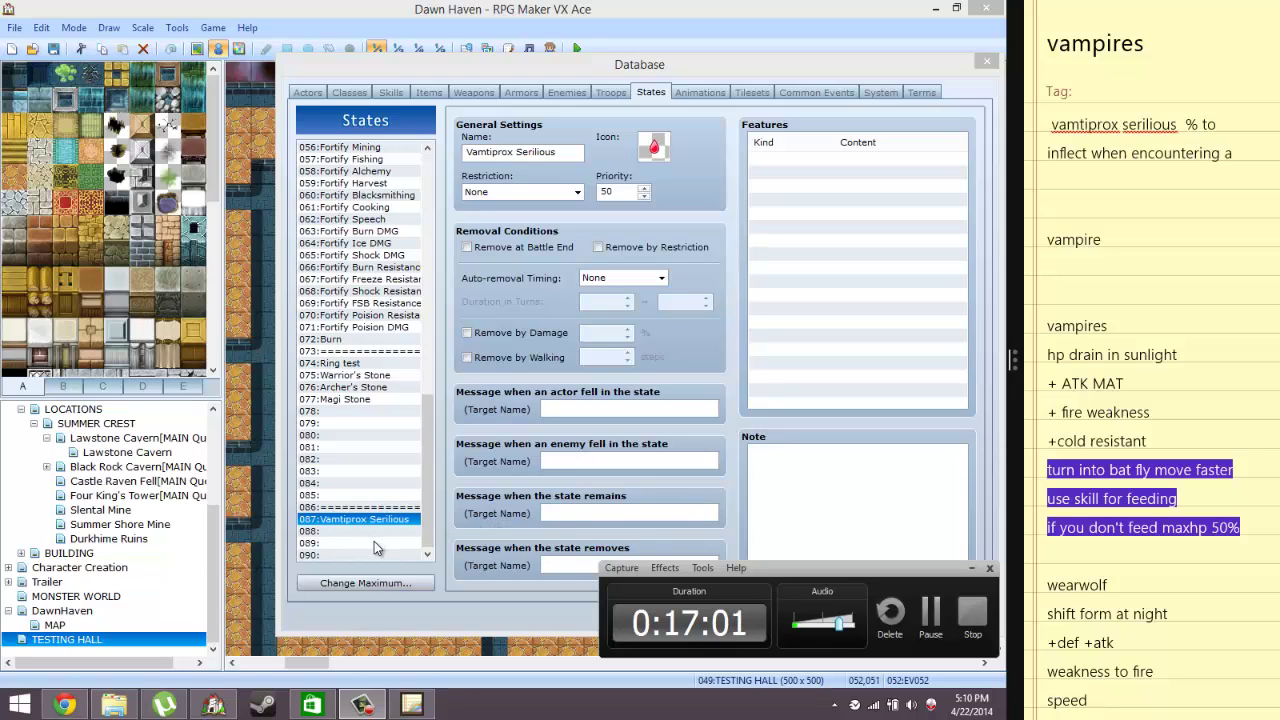
{"action": "left_click", "coordinate": [330, 531]}
{"action": "left_click", "coordinate": [565, 150]}
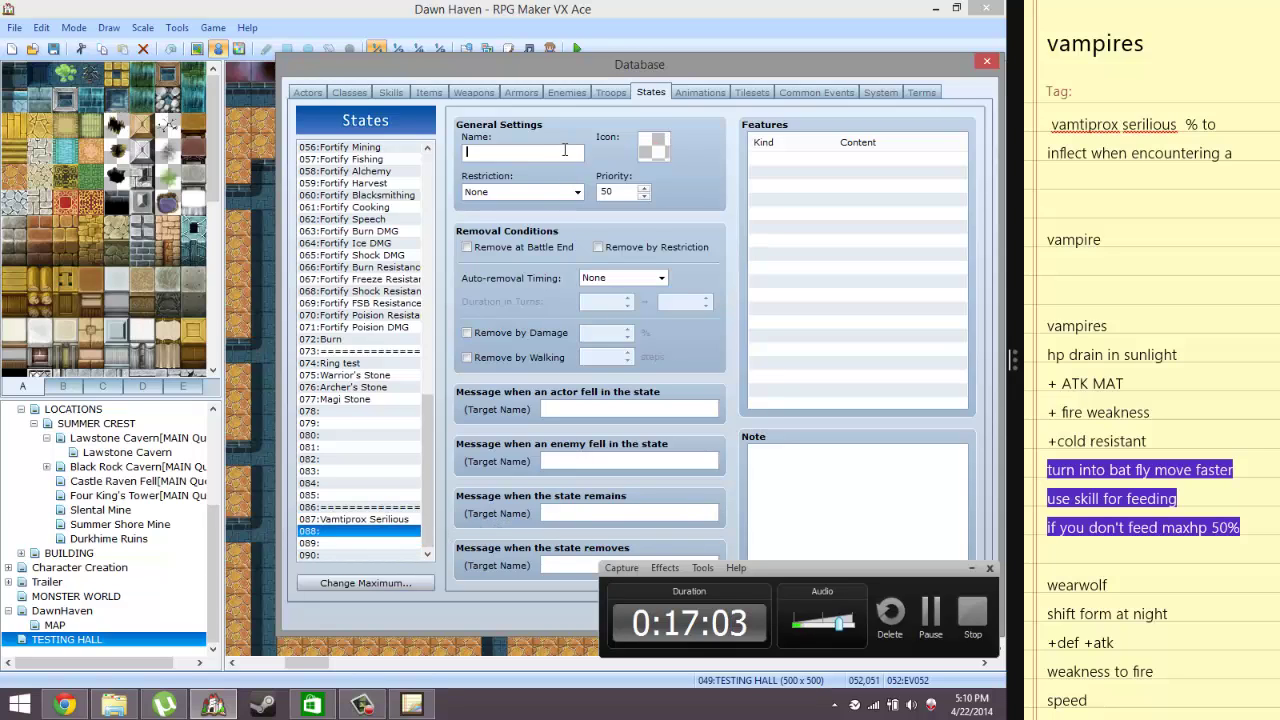
{"action": "type", "text": "Weakness "}
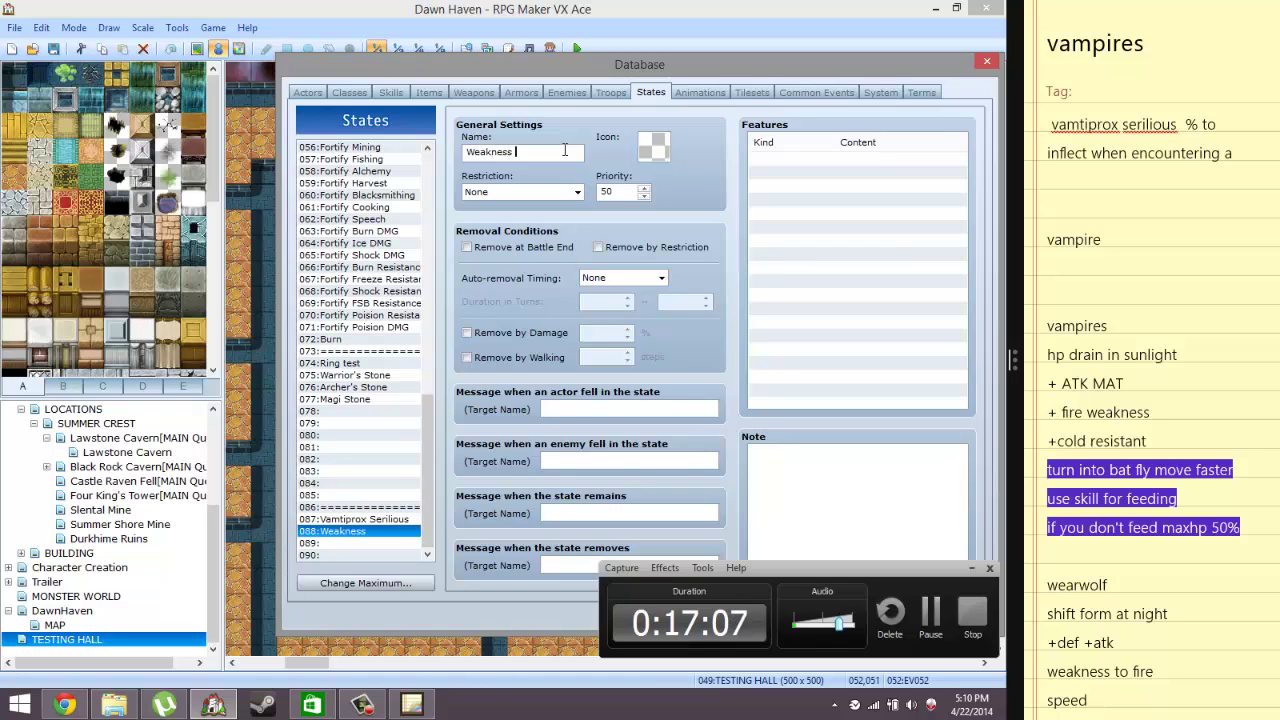
{"action": "type", "text": "to Fire"}
{"action": "left_click", "coordinate": [930, 630]}
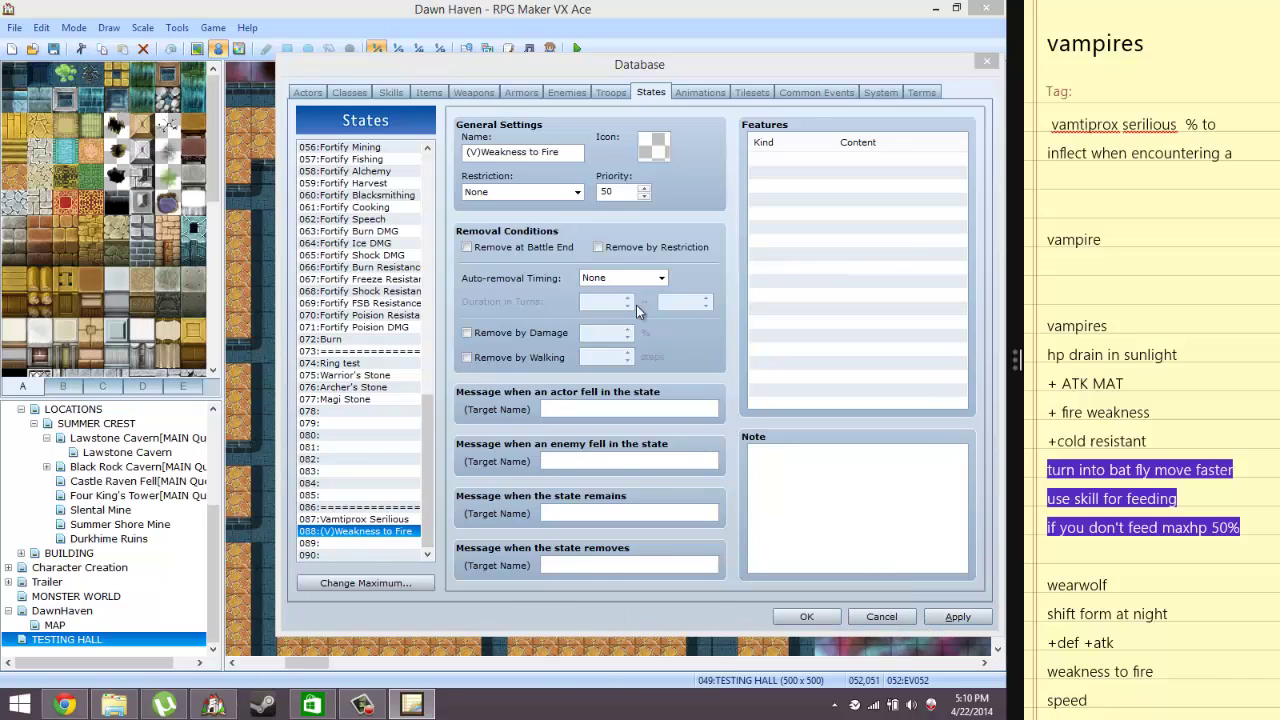
Rename state 088 as "(V)Element", keeping the (V) prefix
{"action": "left_click", "coordinate": [574, 150]}
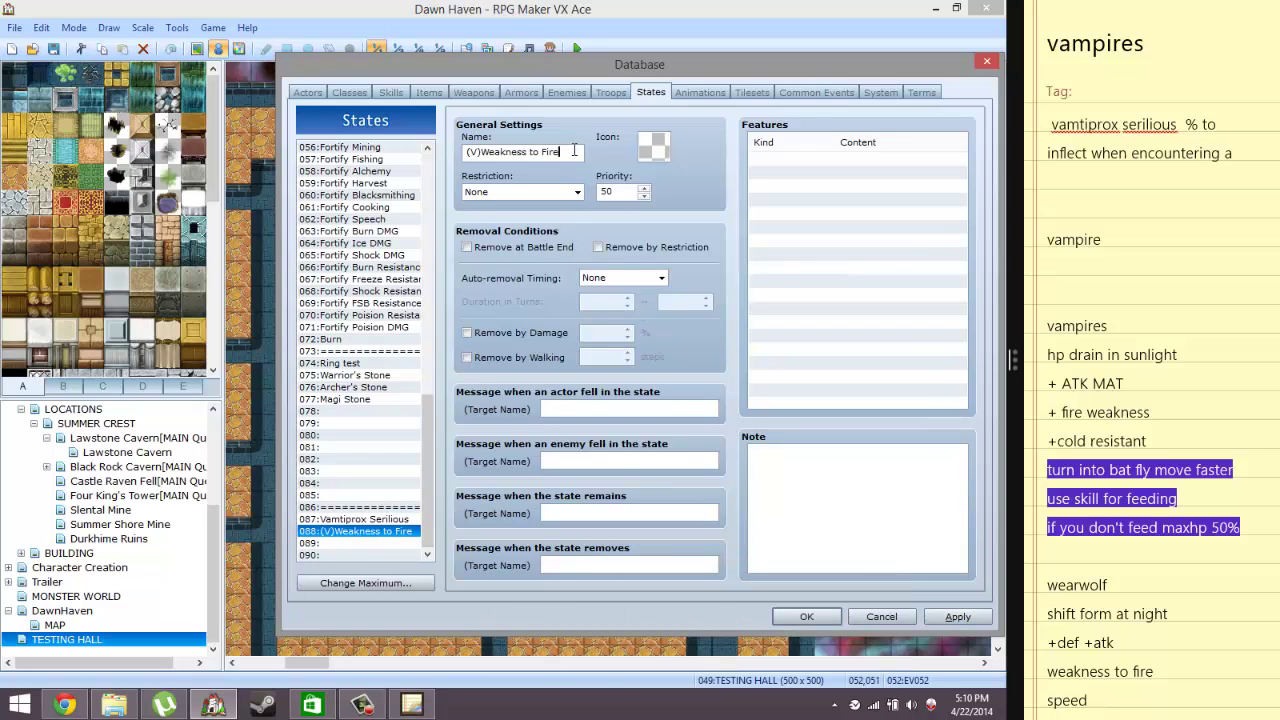
{"action": "left_click_drag", "start_coordinate": [574, 150], "coordinate": [737, 116]}
{"action": "left_click", "coordinate": [487, 151]}
{"action": "key", "text": "Delete"}
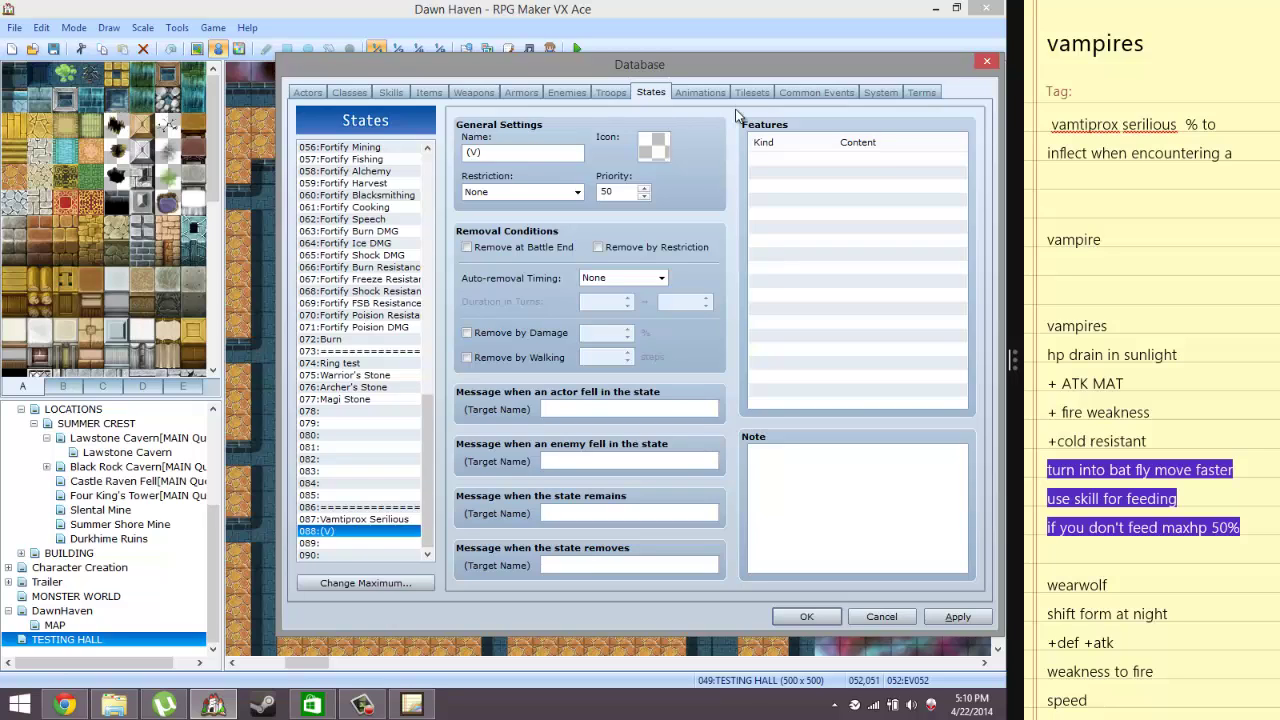
{"action": "type", "text": "Elemet"}
Start a new feature for the (V)Element state and examine the attack element and attack state options
{"action": "left_click", "coordinate": [795, 158]}
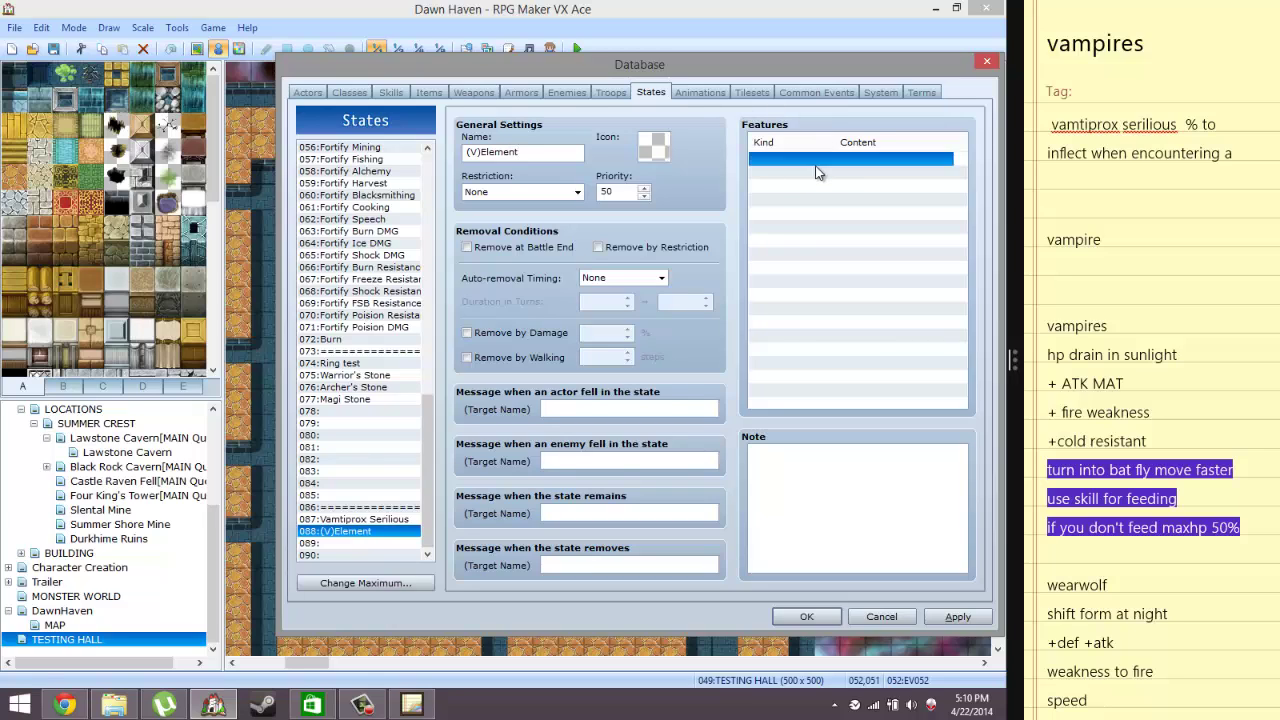
{"action": "right_click", "coordinate": [838, 165]}
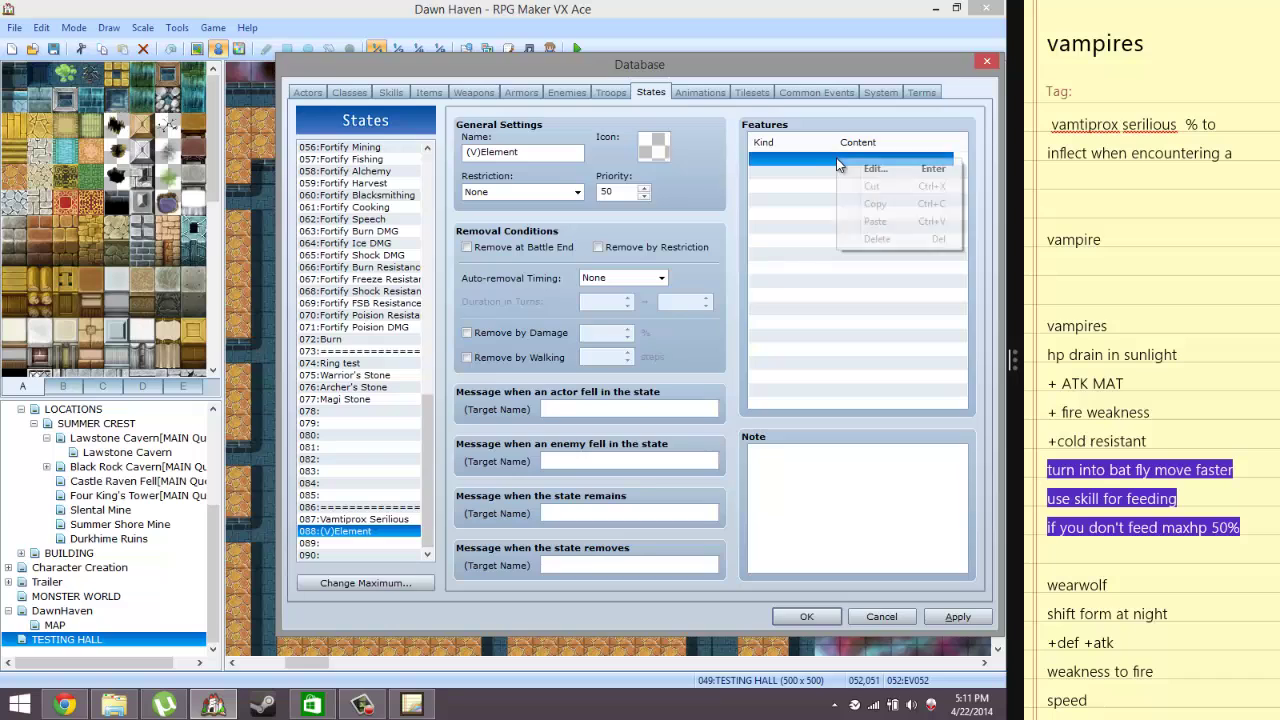
{"action": "left_click", "coordinate": [861, 175]}
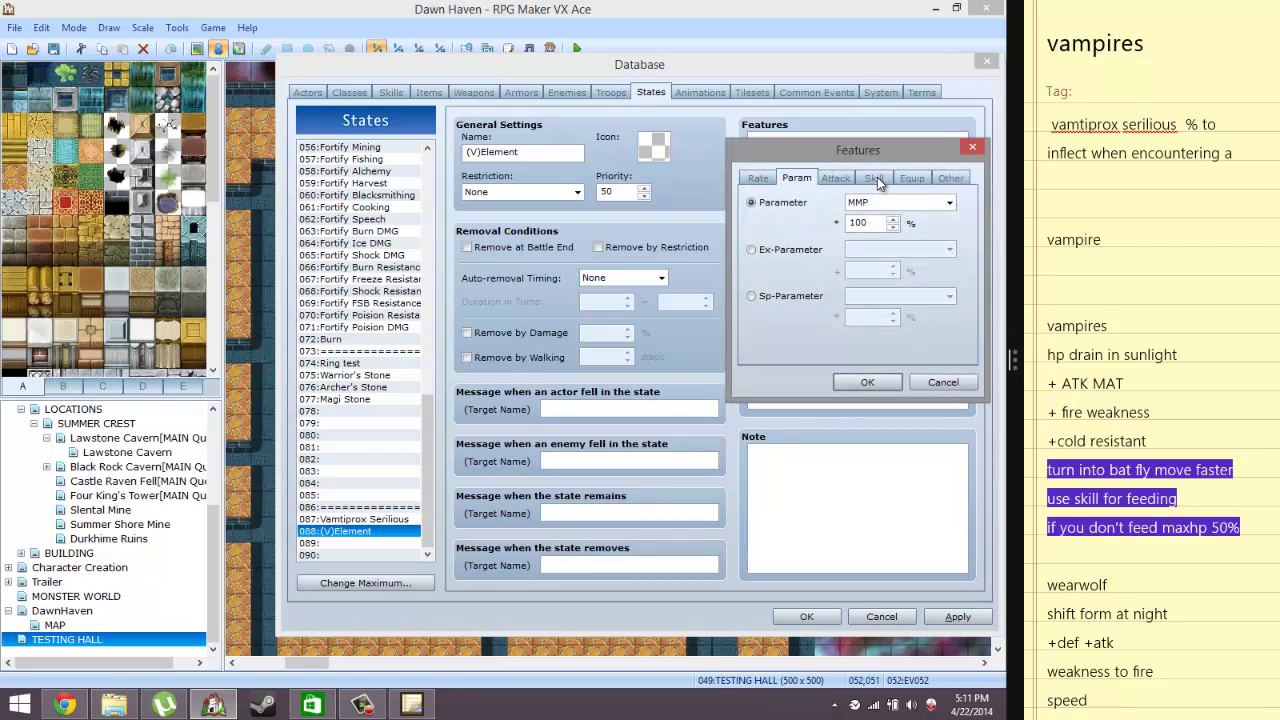
{"action": "left_click", "coordinate": [835, 180]}
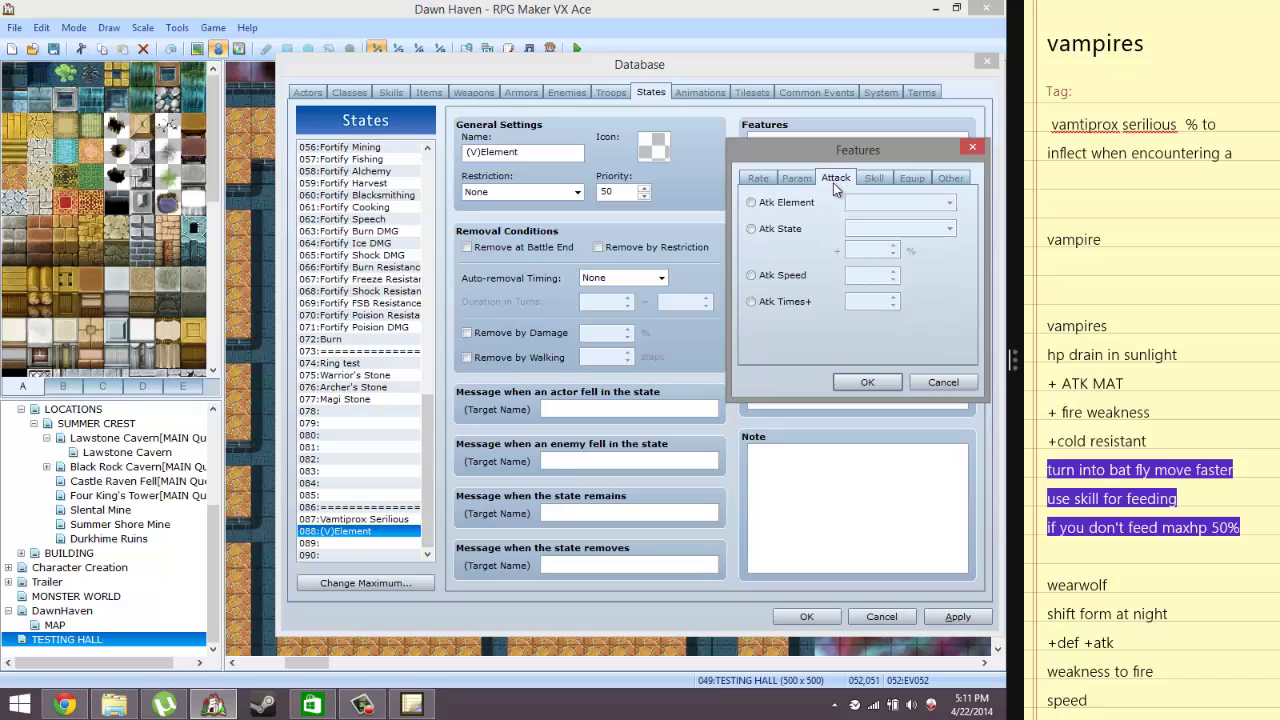
{"action": "left_click", "coordinate": [366, 703]}
{"action": "left_click", "coordinate": [930, 610]}
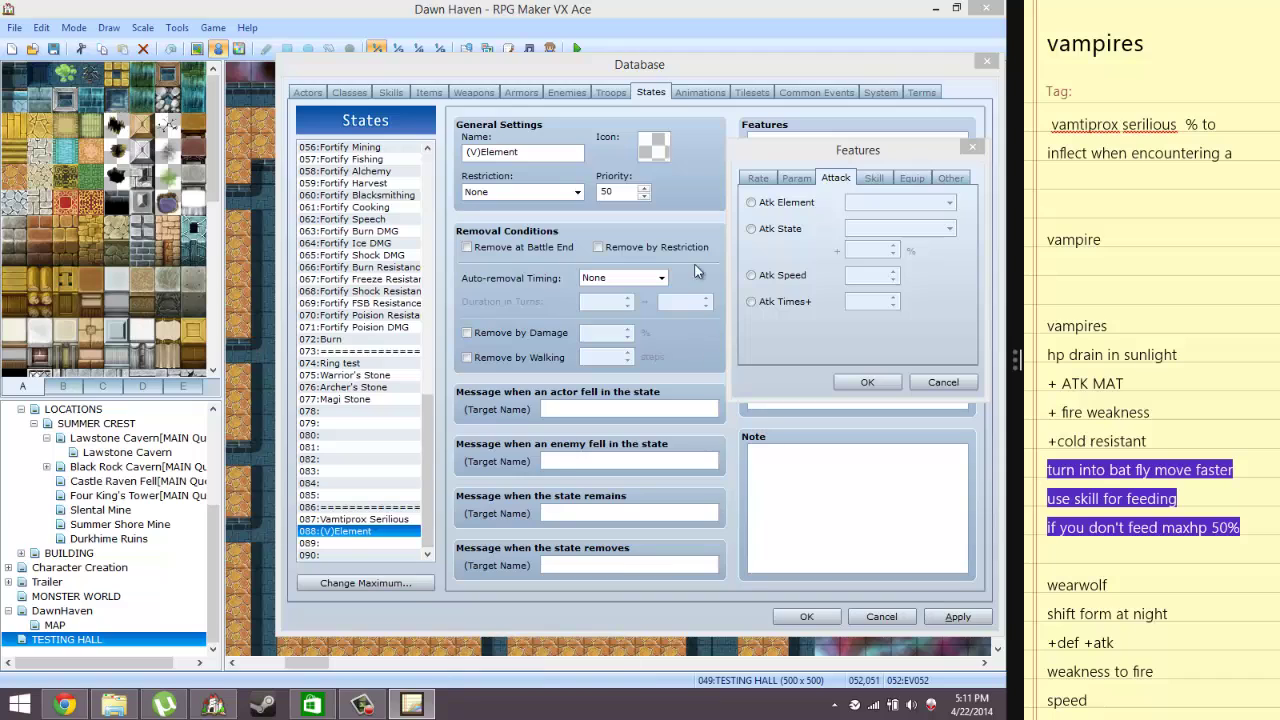
{"action": "left_click", "coordinate": [813, 202]}
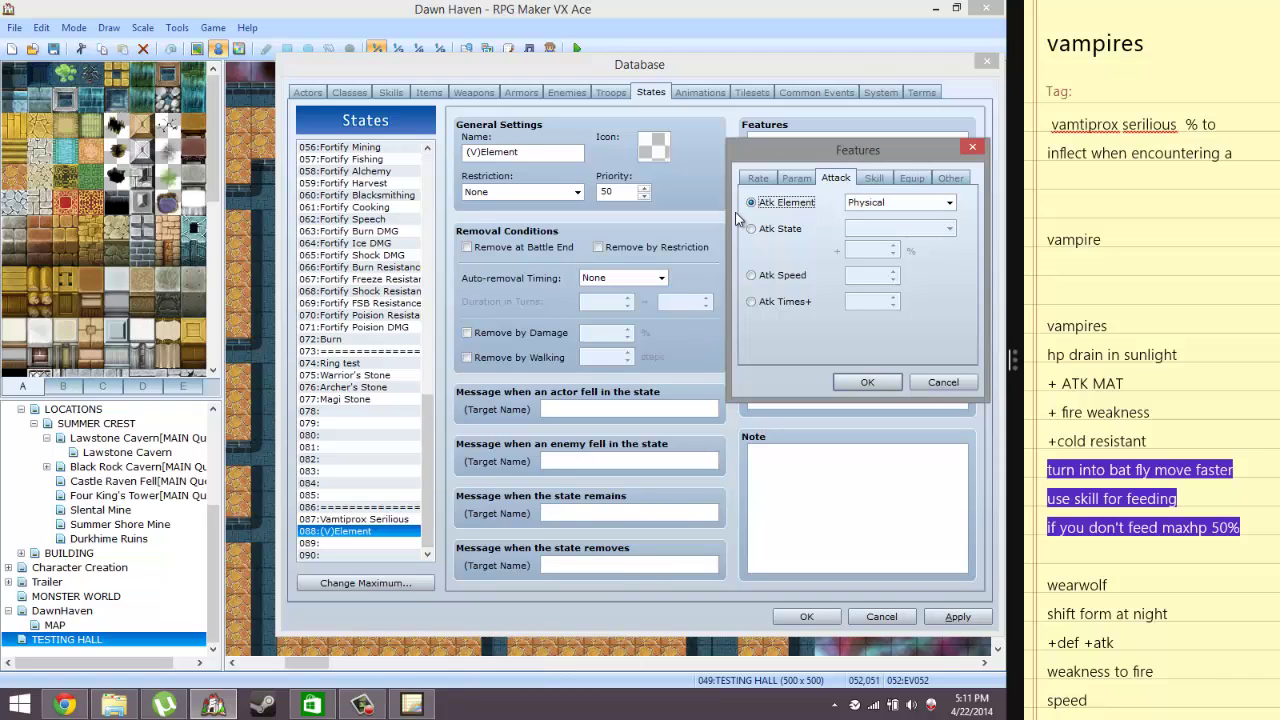
{"action": "left_click", "coordinate": [786, 229]}
{"action": "left_click", "coordinate": [949, 228]}
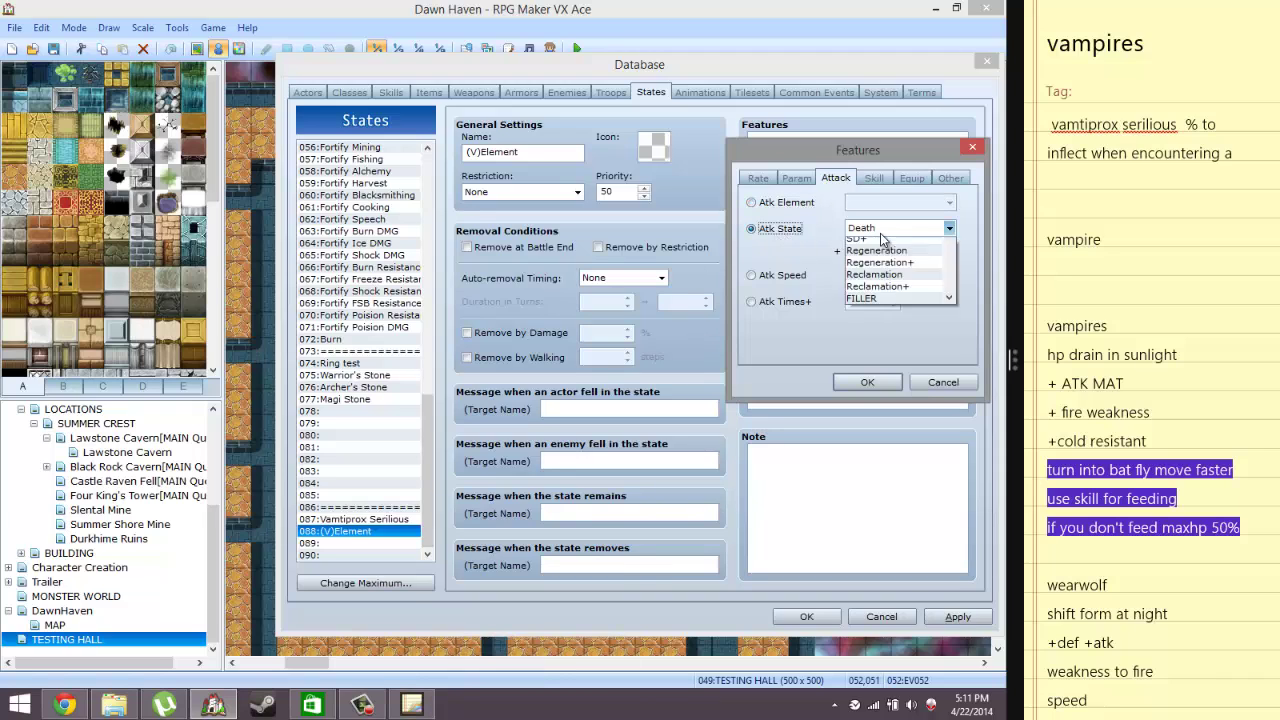
{"action": "left_click", "coordinate": [766, 243]}
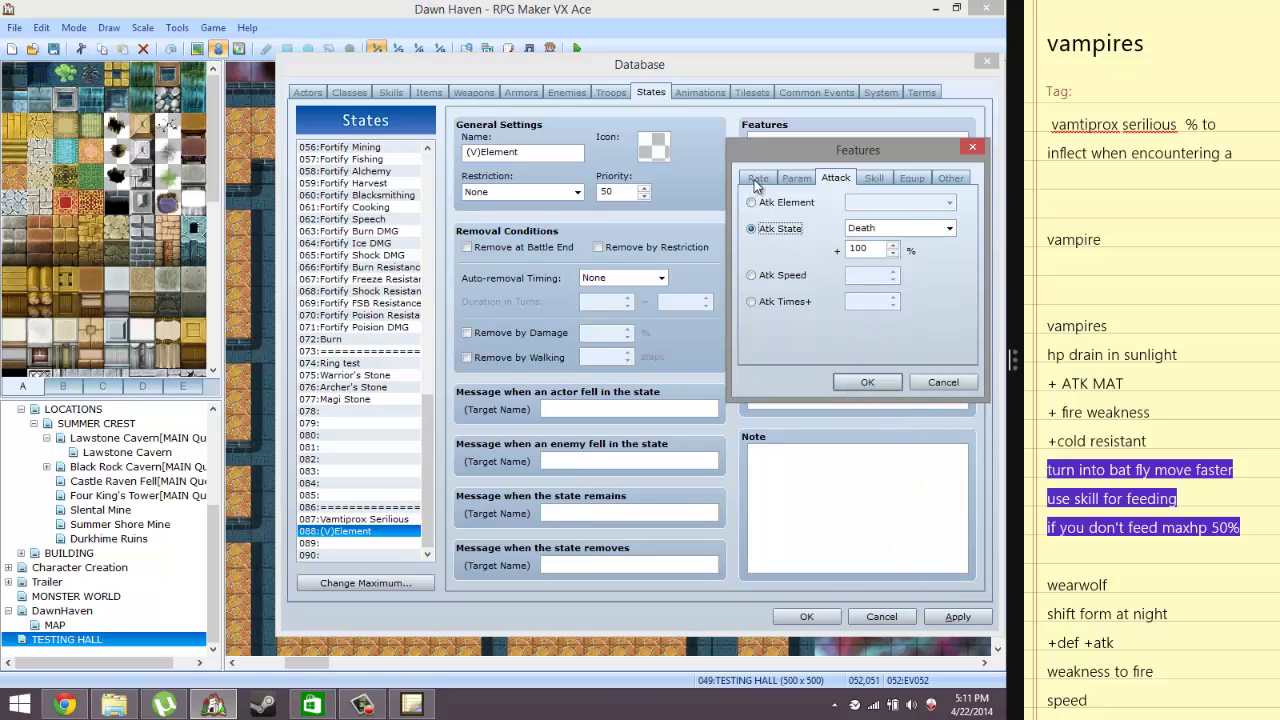
Add an Element Rate feature for Fire at 125% to the (V)Element state and duplicate it
{"action": "left_click", "coordinate": [757, 179]}
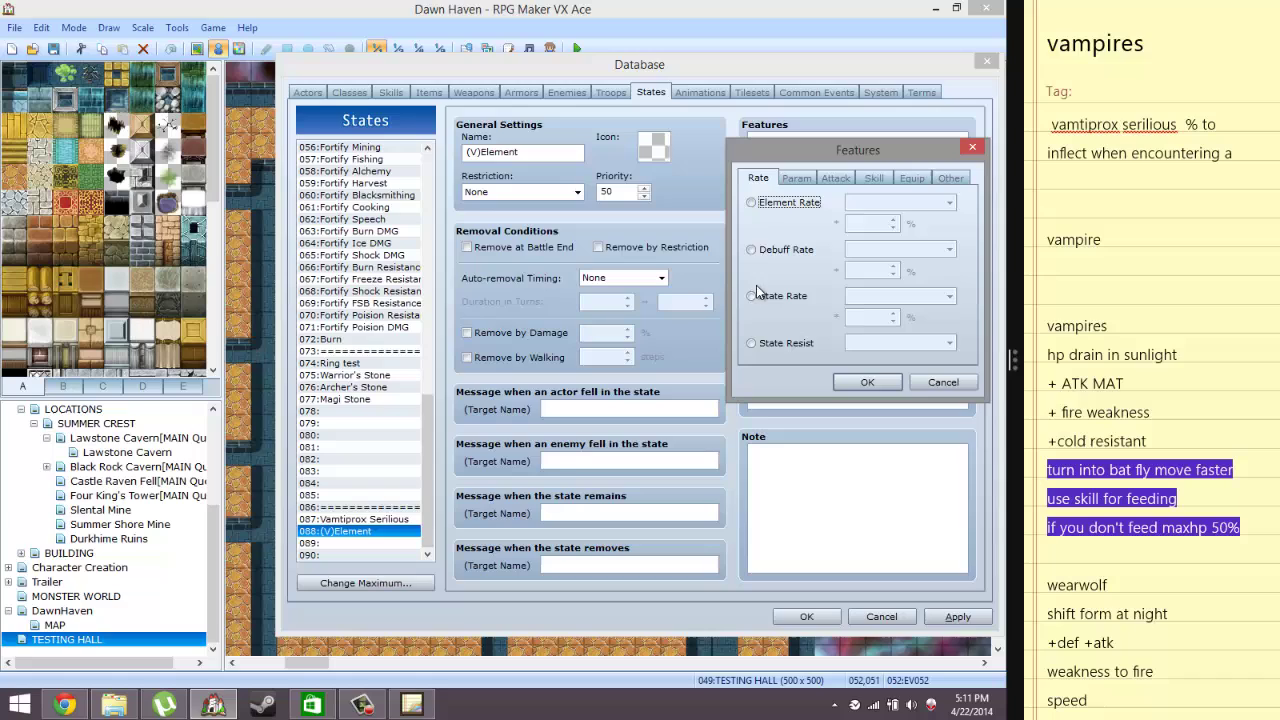
{"action": "left_click", "coordinate": [767, 205]}
{"action": "left_click", "coordinate": [848, 204]}
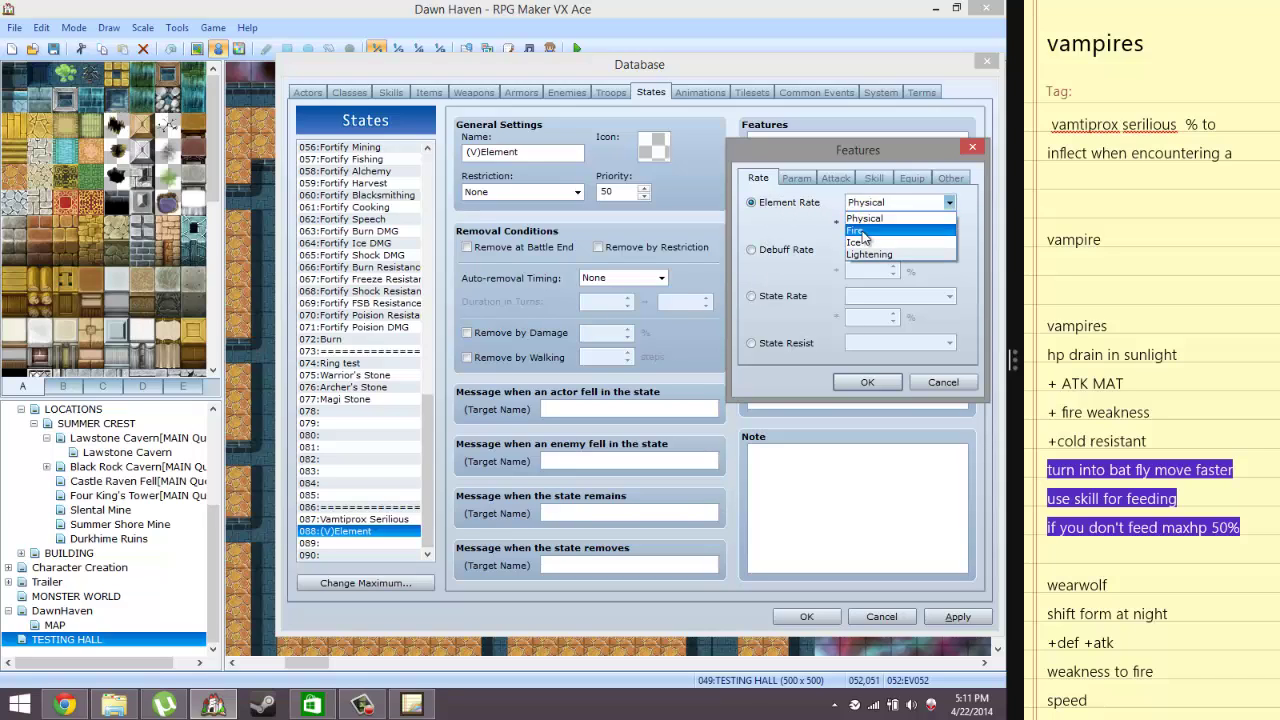
{"action": "left_click", "coordinate": [866, 236]}
{"action": "double_click", "coordinate": [869, 223]}
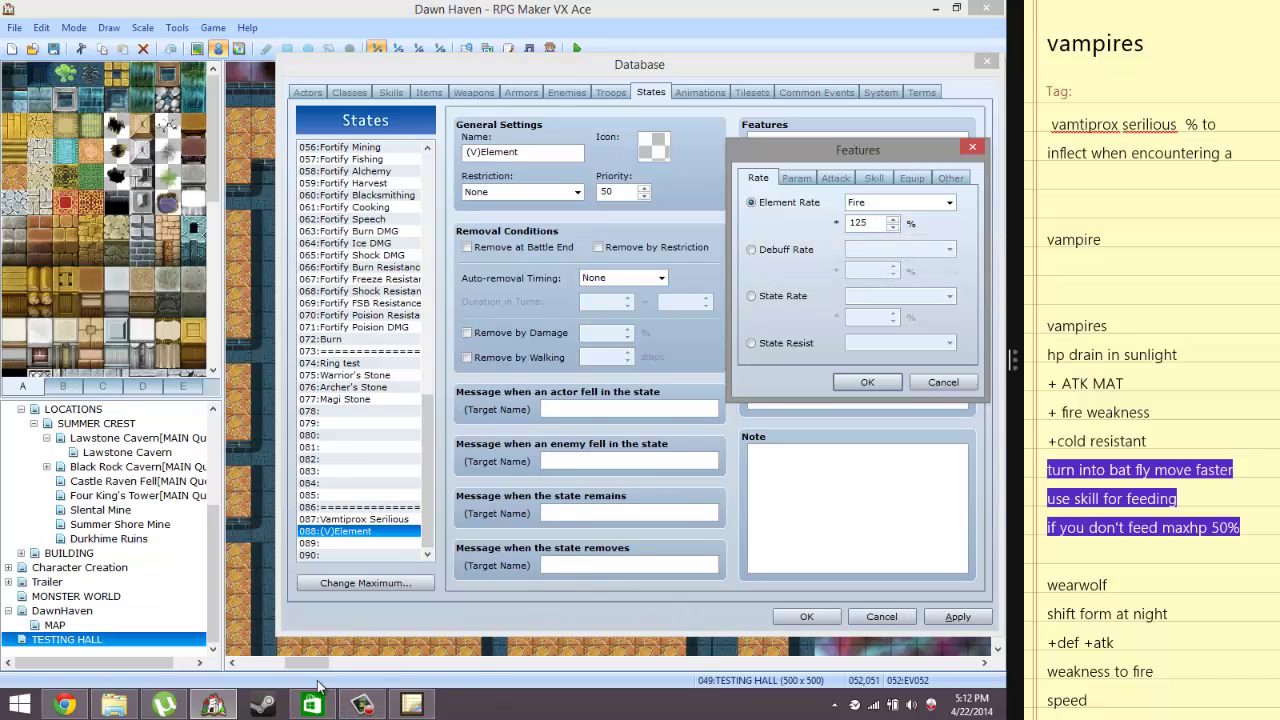
{"action": "left_click", "coordinate": [360, 705]}
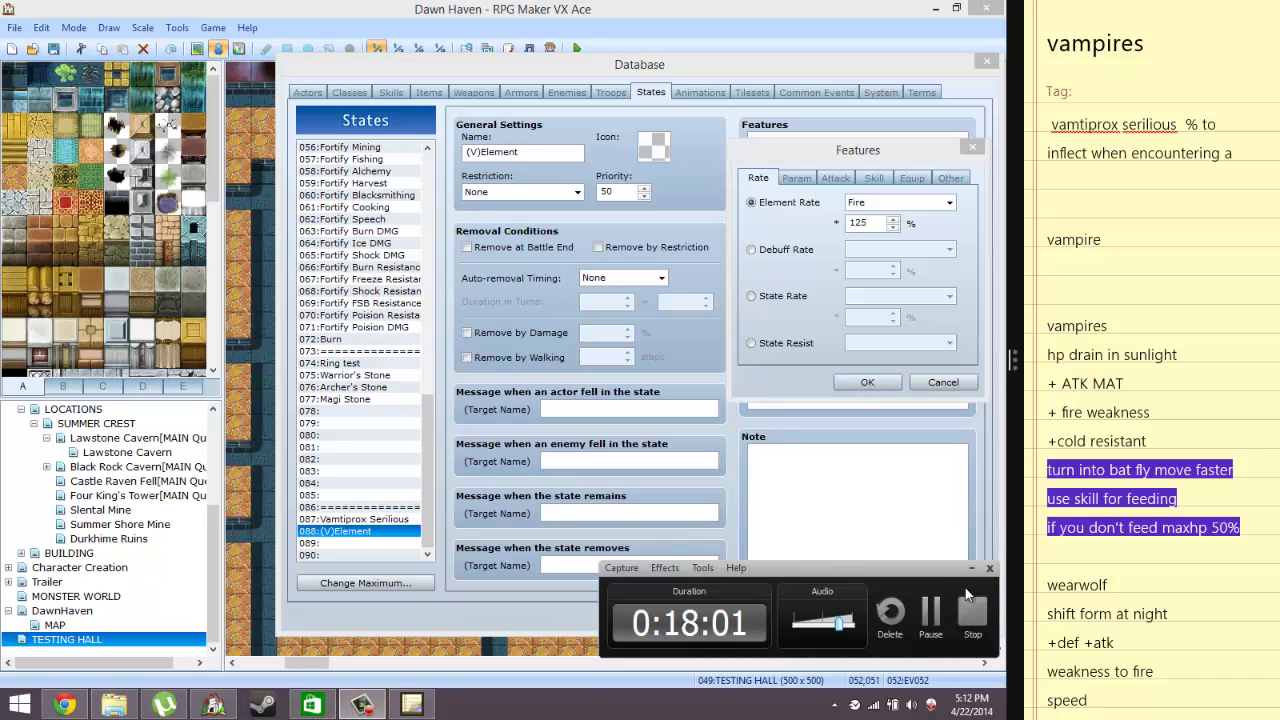
{"action": "left_click", "coordinate": [938, 620]}
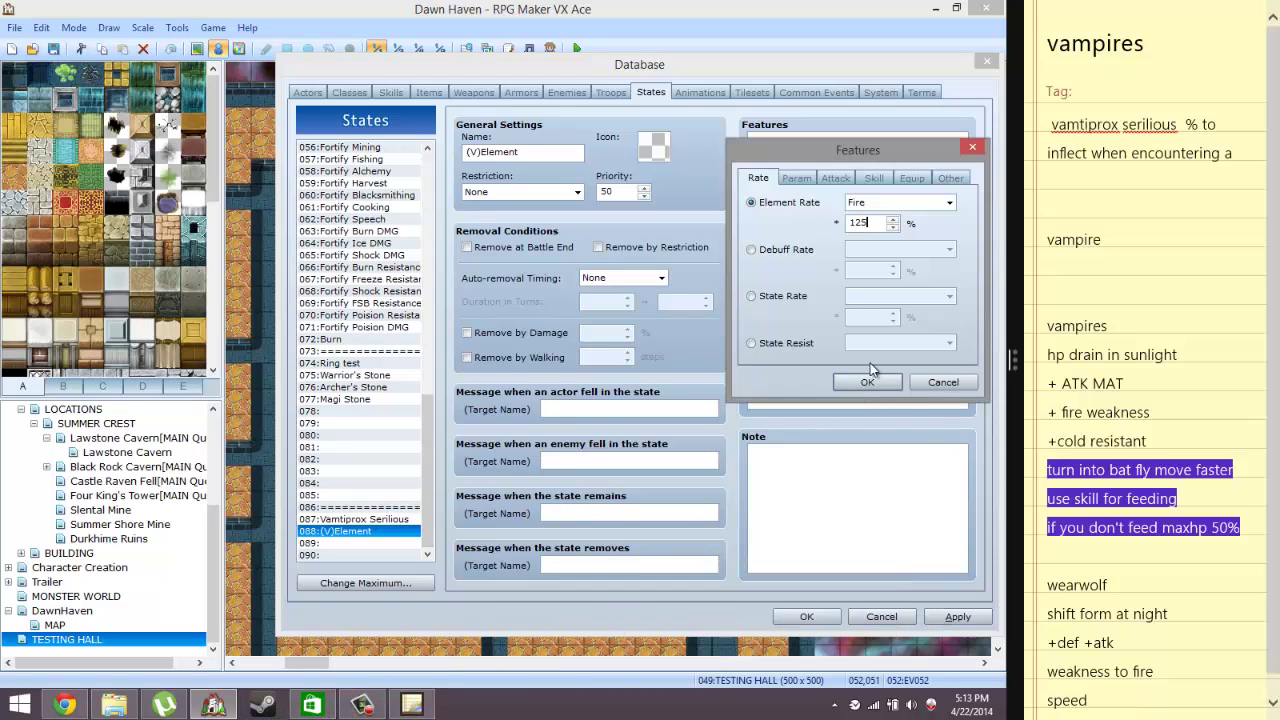
{"action": "left_click", "coordinate": [867, 382]}
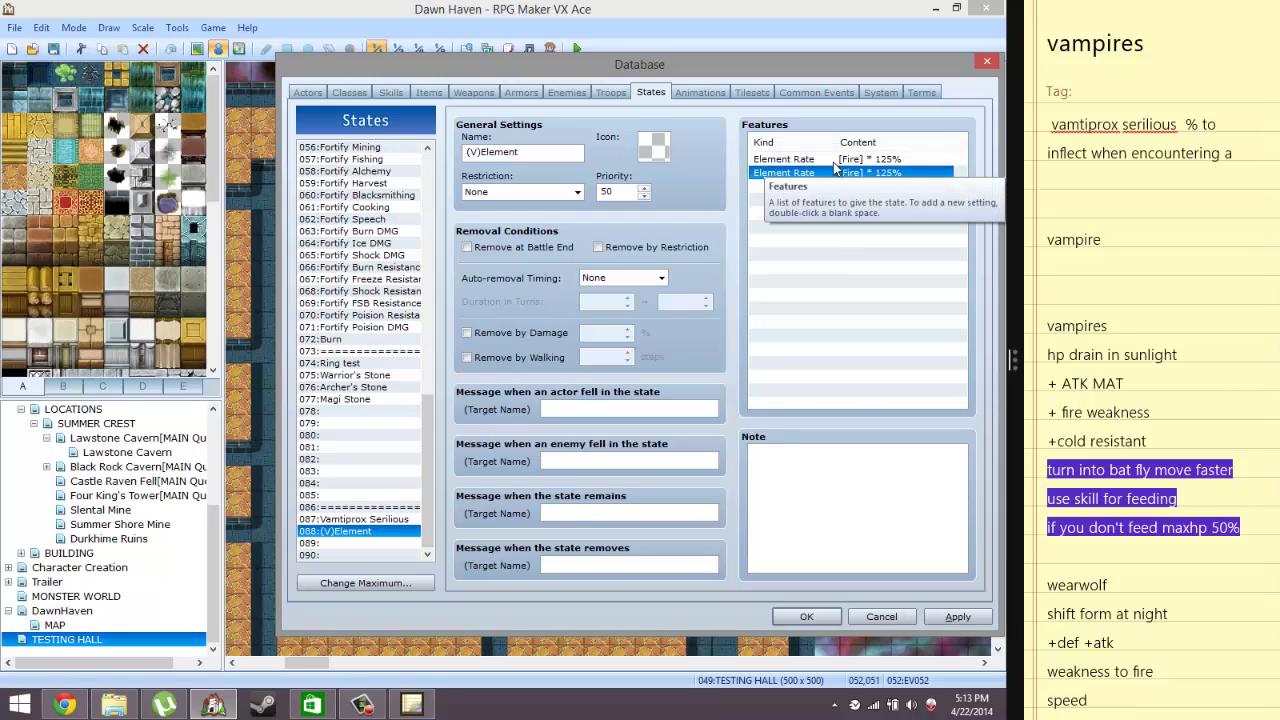
Change the duplicated Fire feature to an Ice element rate of 75% and paste two more copies of it
{"action": "double_click", "coordinate": [835, 170]}
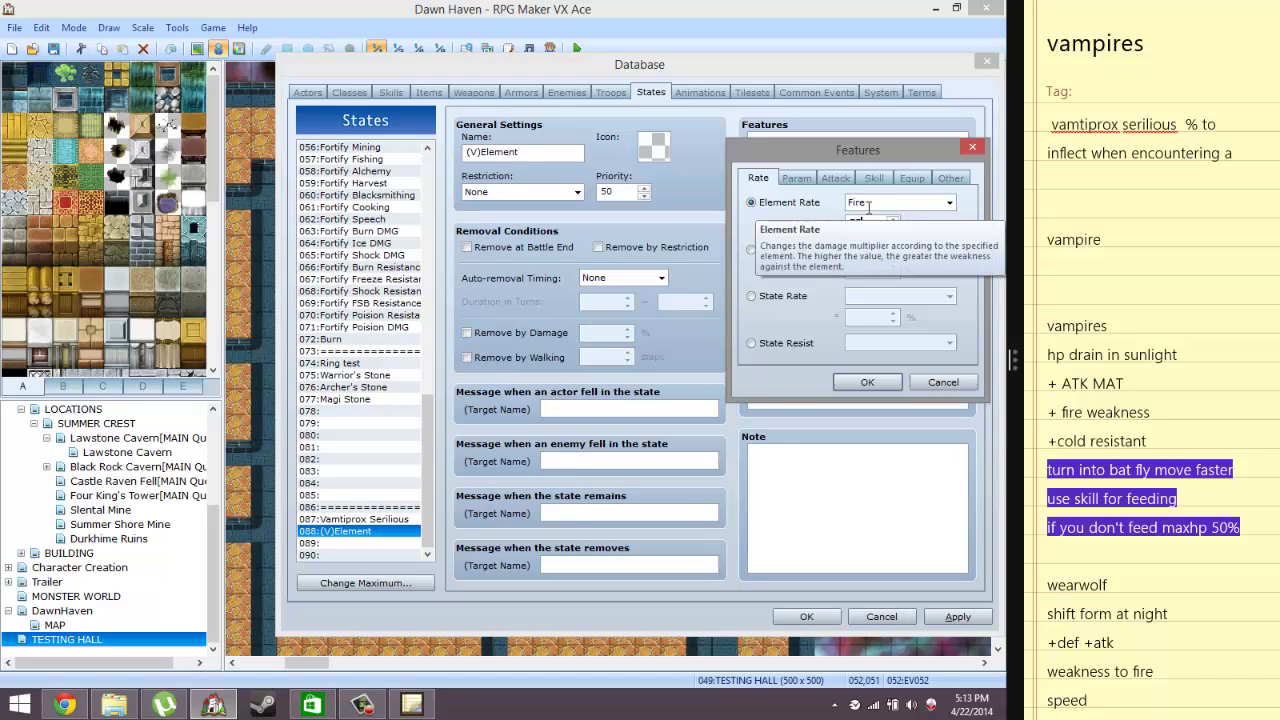
{"action": "left_click", "coordinate": [877, 202]}
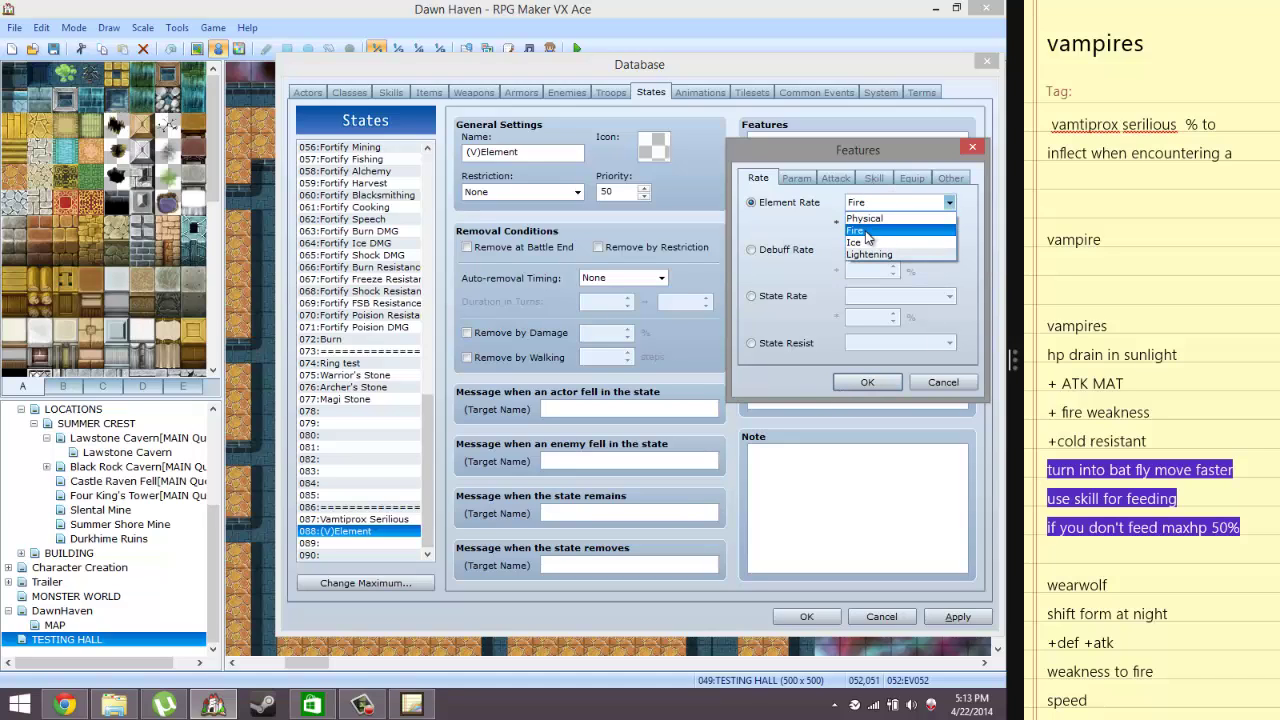
{"action": "left_click", "coordinate": [864, 242]}
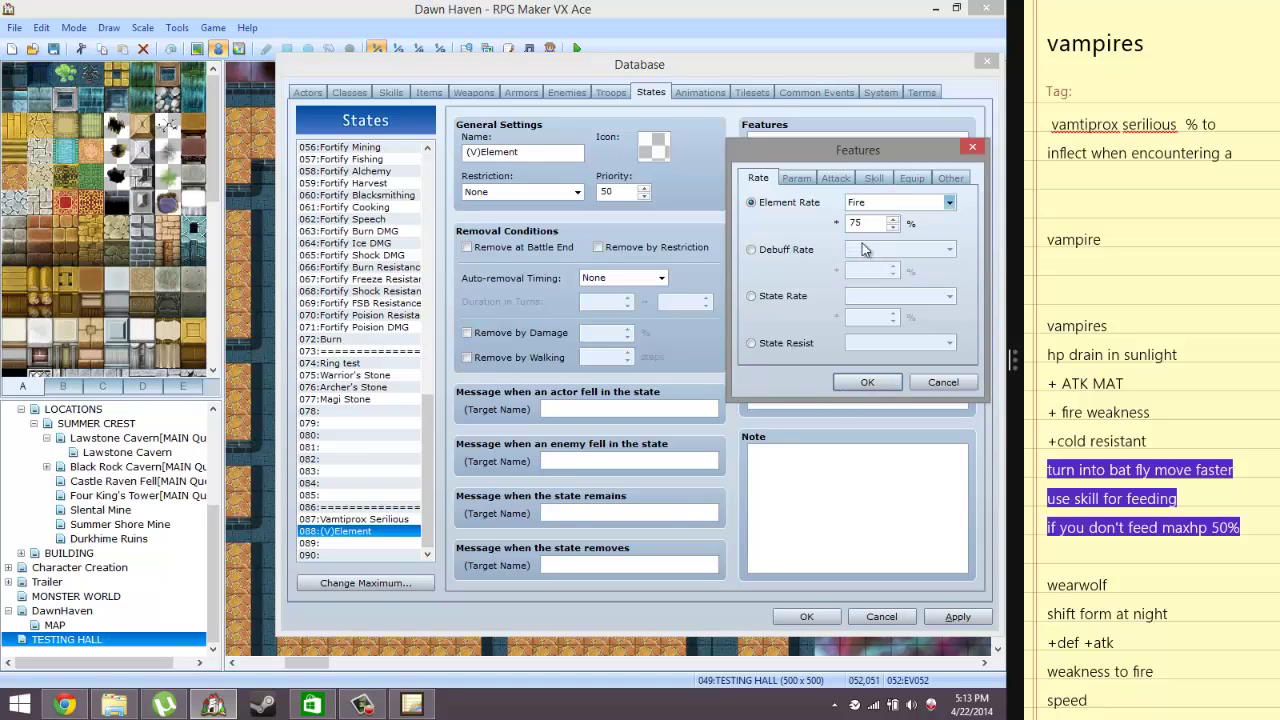
{"action": "left_click", "coordinate": [852, 386]}
{"action": "key", "text": "ctrl+c"}
{"action": "key", "text": "ctrl+v"}
{"action": "key", "text": "ctrl+v"}
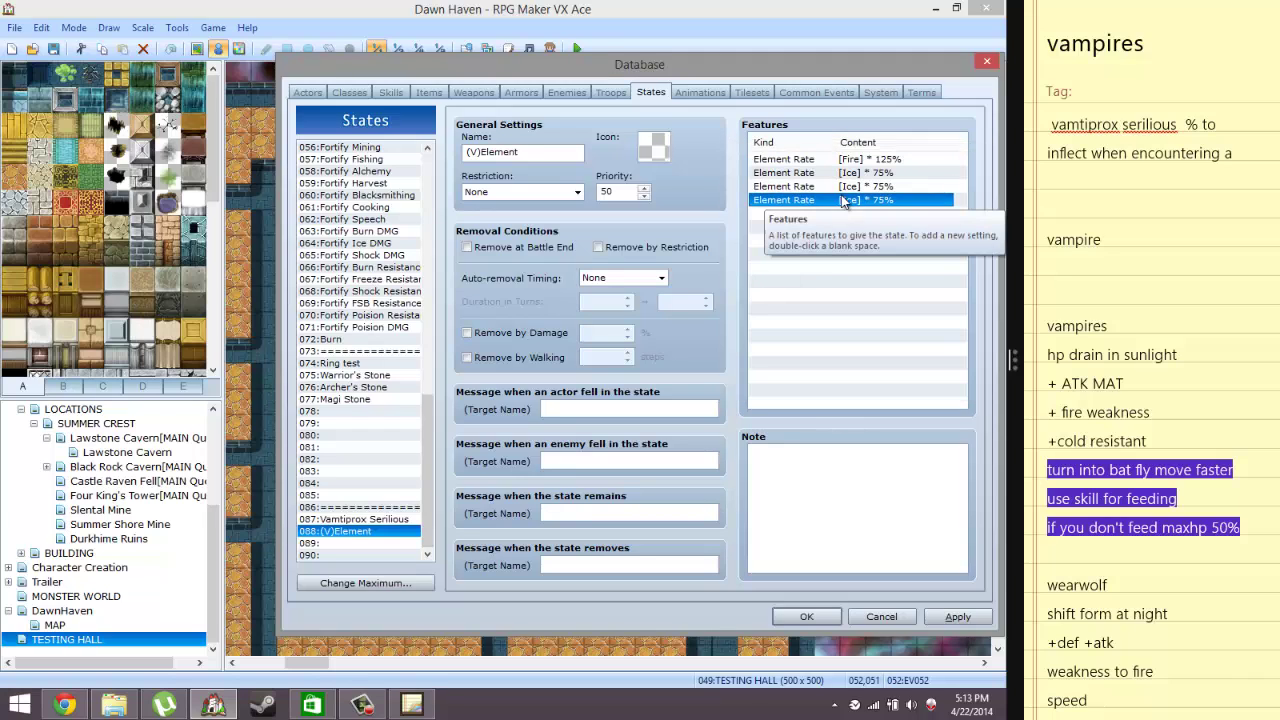
Change the third feature, an Ice copy, to a State Rate of 125% for the Burn spell effect
{"action": "left_click", "coordinate": [848, 188]}
{"action": "double_click", "coordinate": [848, 190]}
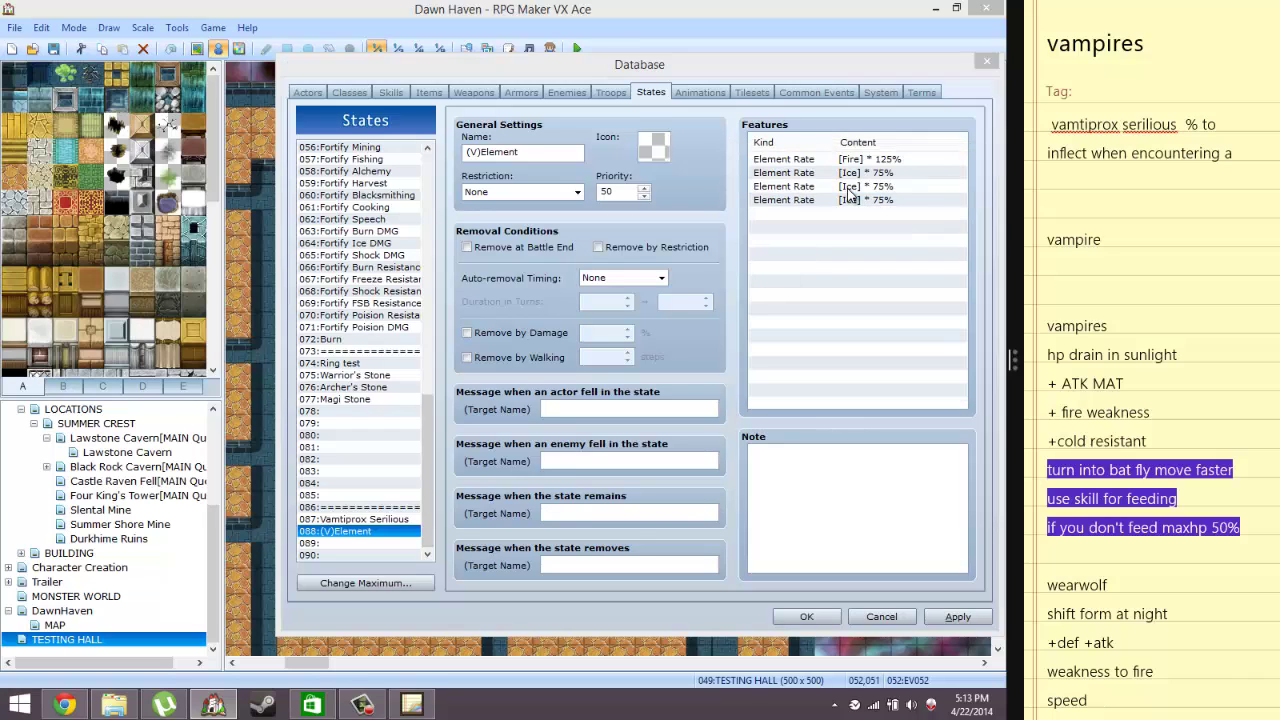
{"action": "left_click", "coordinate": [775, 298]}
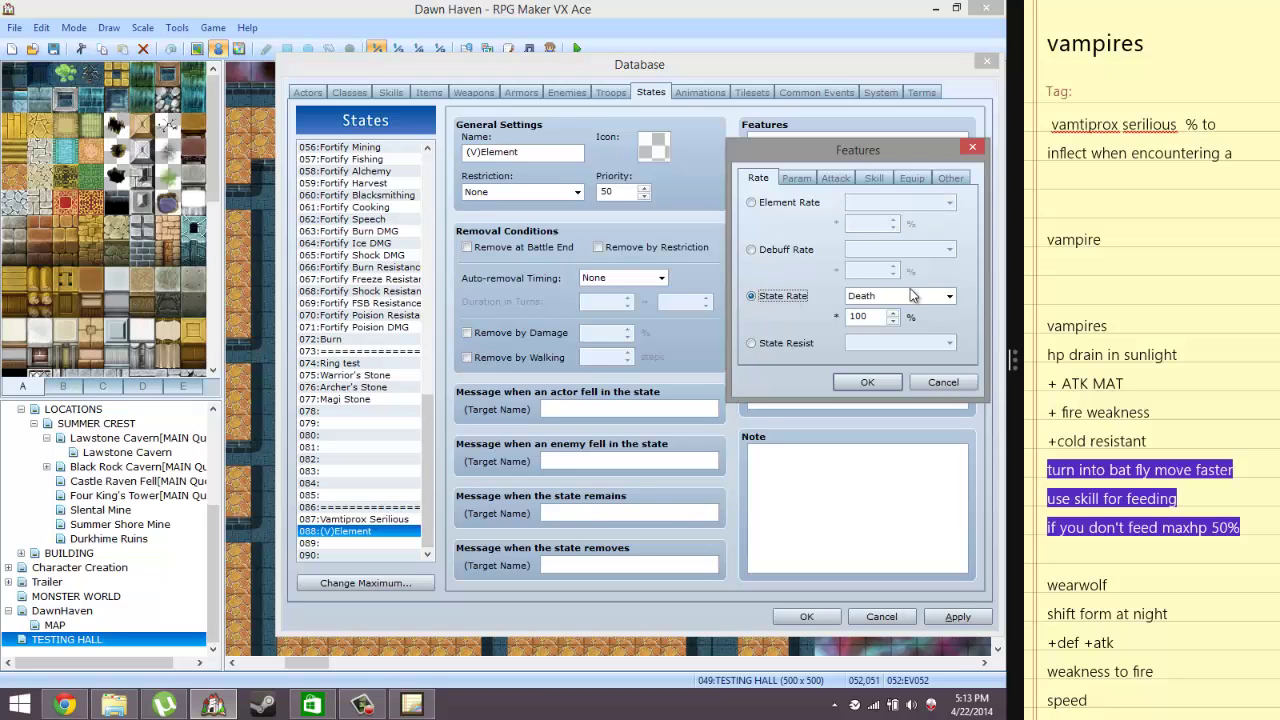
{"action": "left_click", "coordinate": [900, 296]}
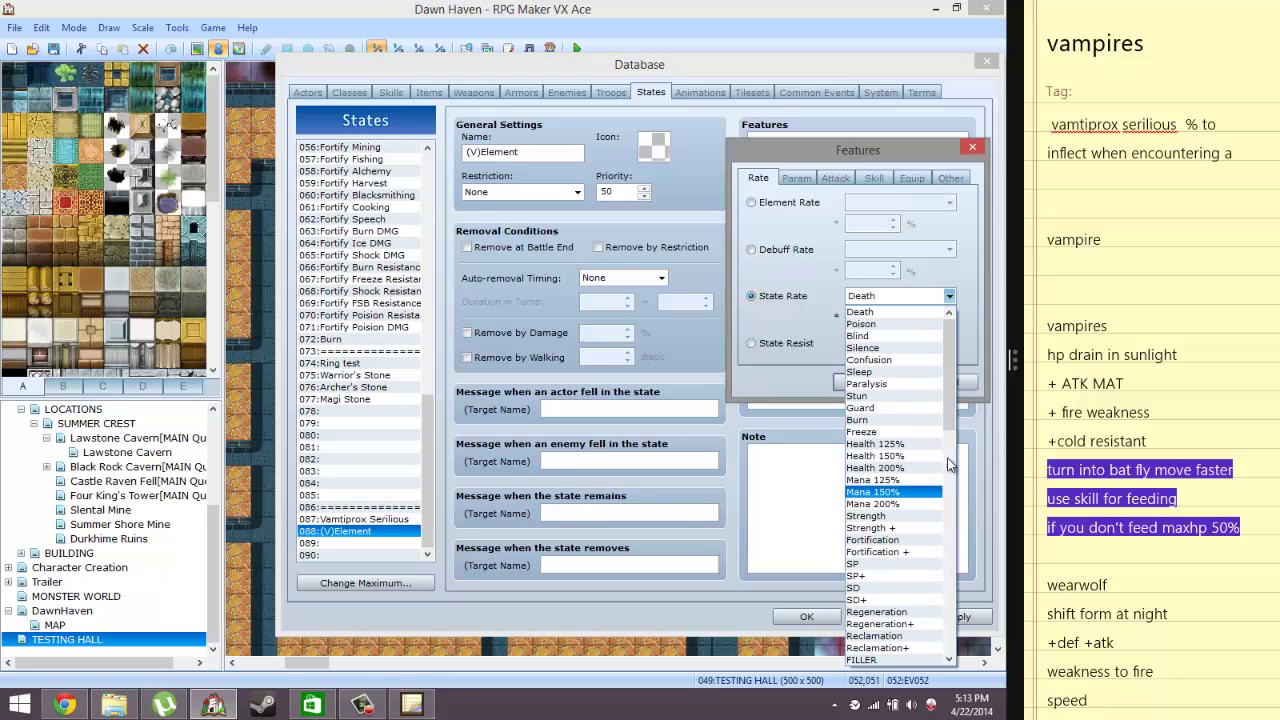
{"action": "left_click_drag", "start_coordinate": [947, 409], "coordinate": [913, 604]}
{"action": "scroll", "coordinate": [913, 600], "scroll_direction": "up", "scroll_amount": 7}
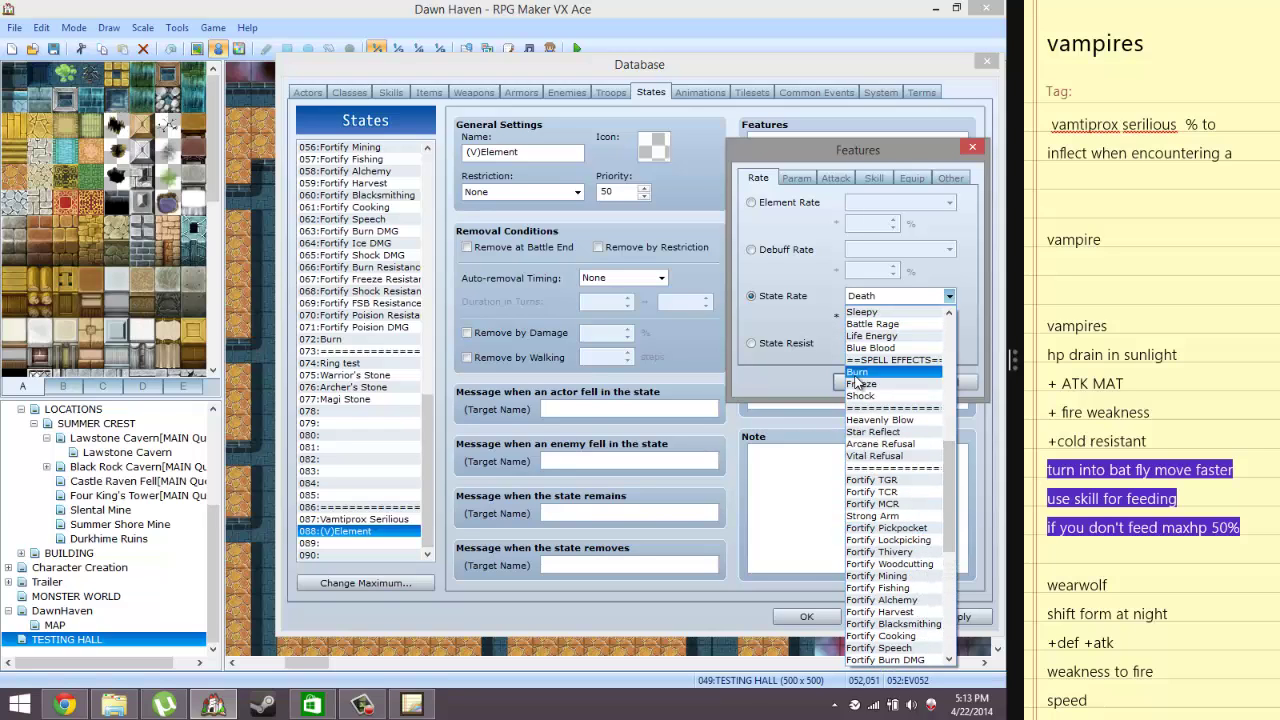
{"action": "left_click", "coordinate": [857, 372]}
{"action": "left_click", "coordinate": [868, 318]}
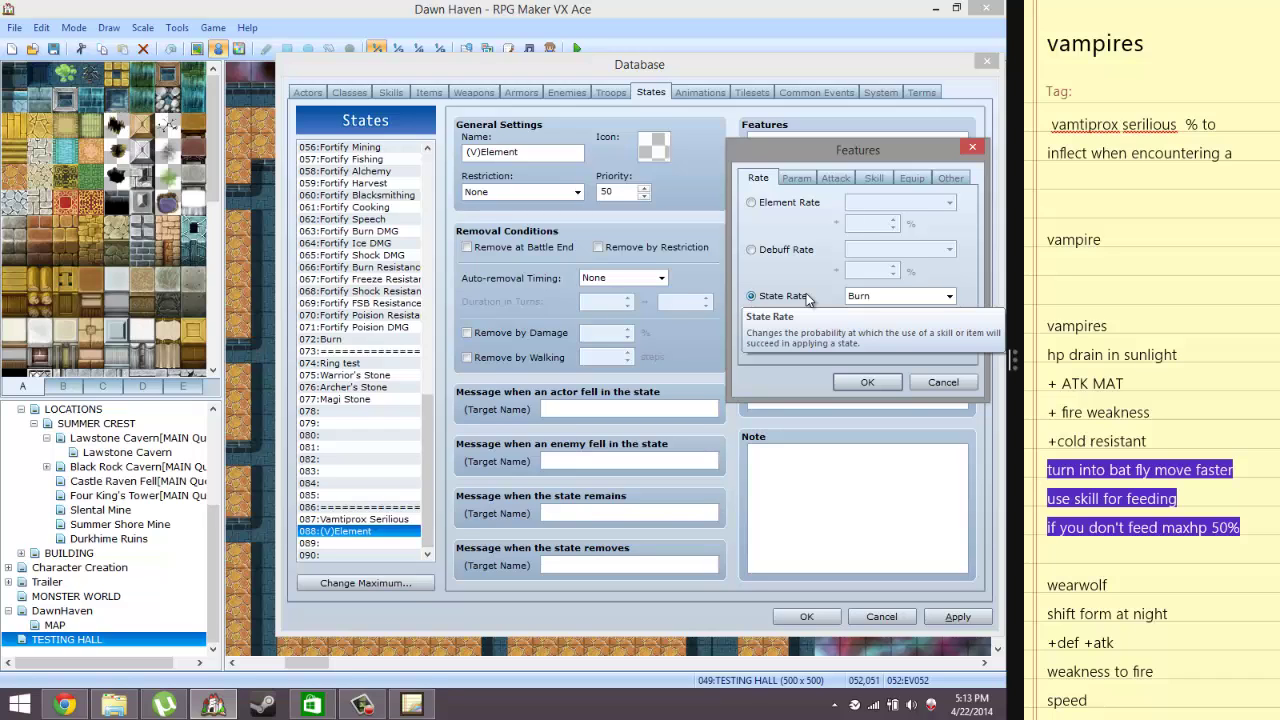
{"action": "left_click", "coordinate": [869, 382]}
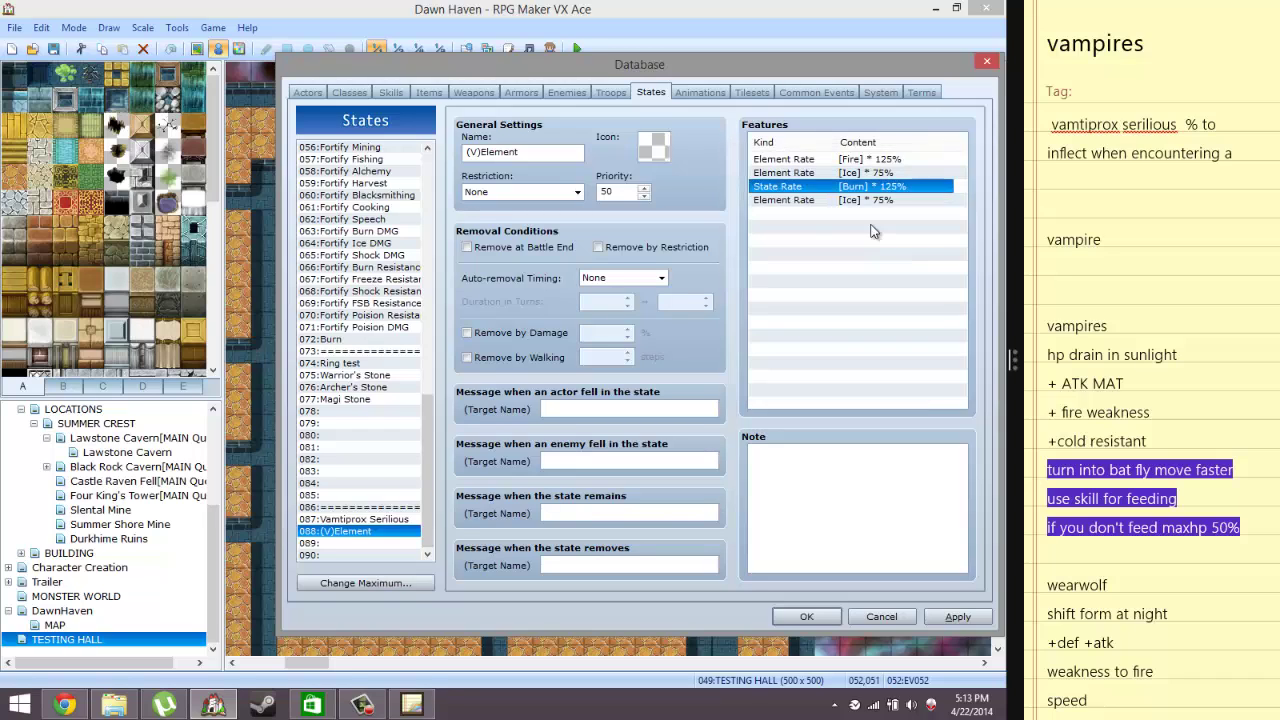
Try a State Rate of 75% for the Freeze spell effect in the (V)Element state's fourth feature
{"action": "left_click", "coordinate": [870, 200]}
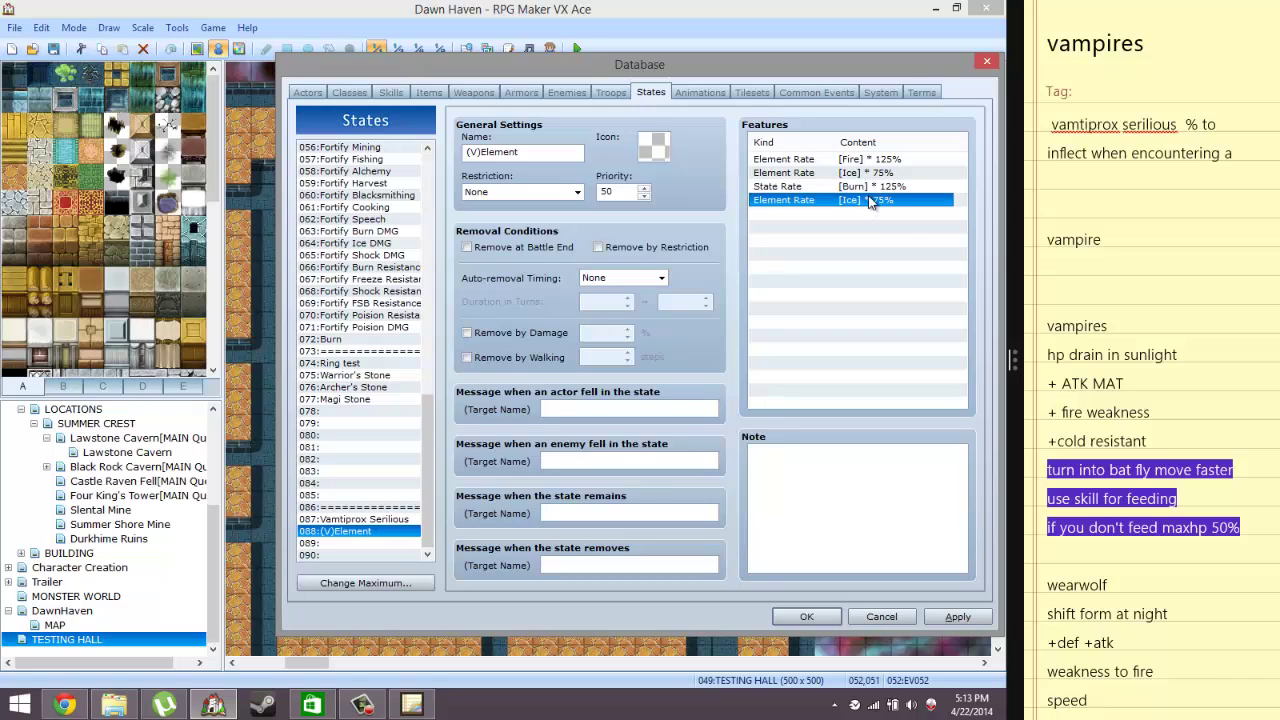
{"action": "double_click", "coordinate": [870, 200]}
{"action": "left_click", "coordinate": [872, 203]}
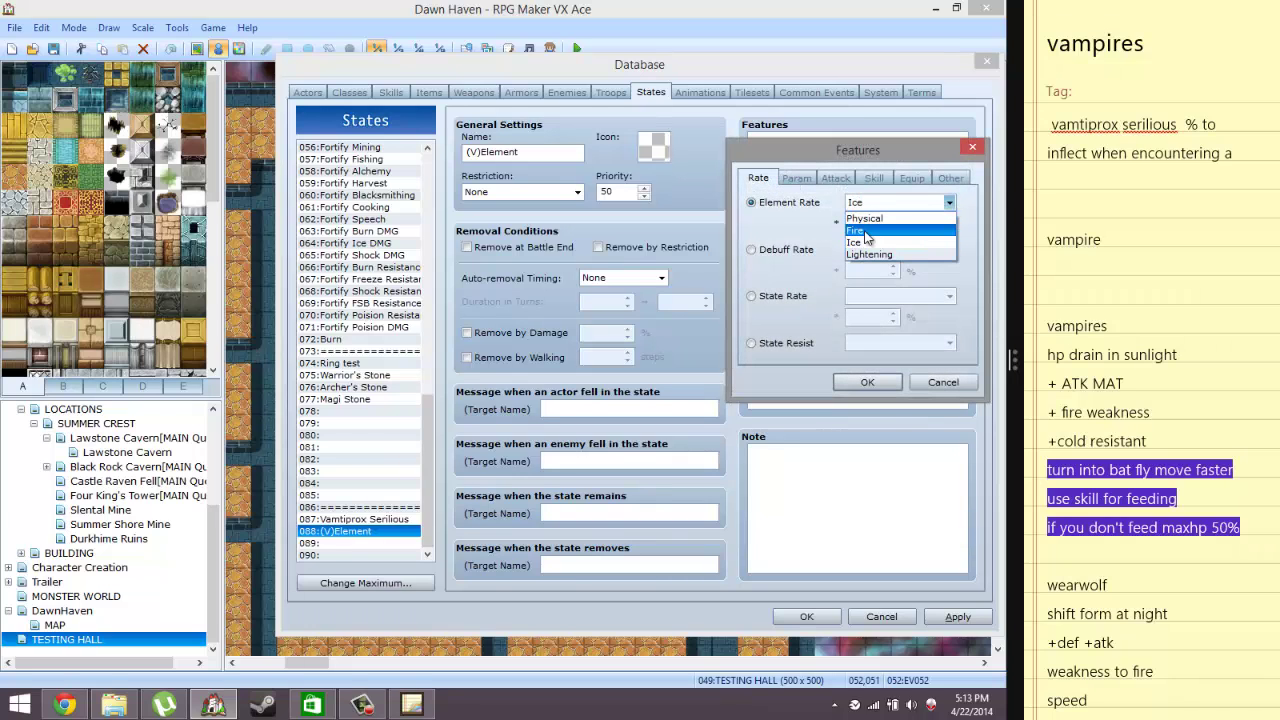
{"action": "left_click", "coordinate": [789, 250]}
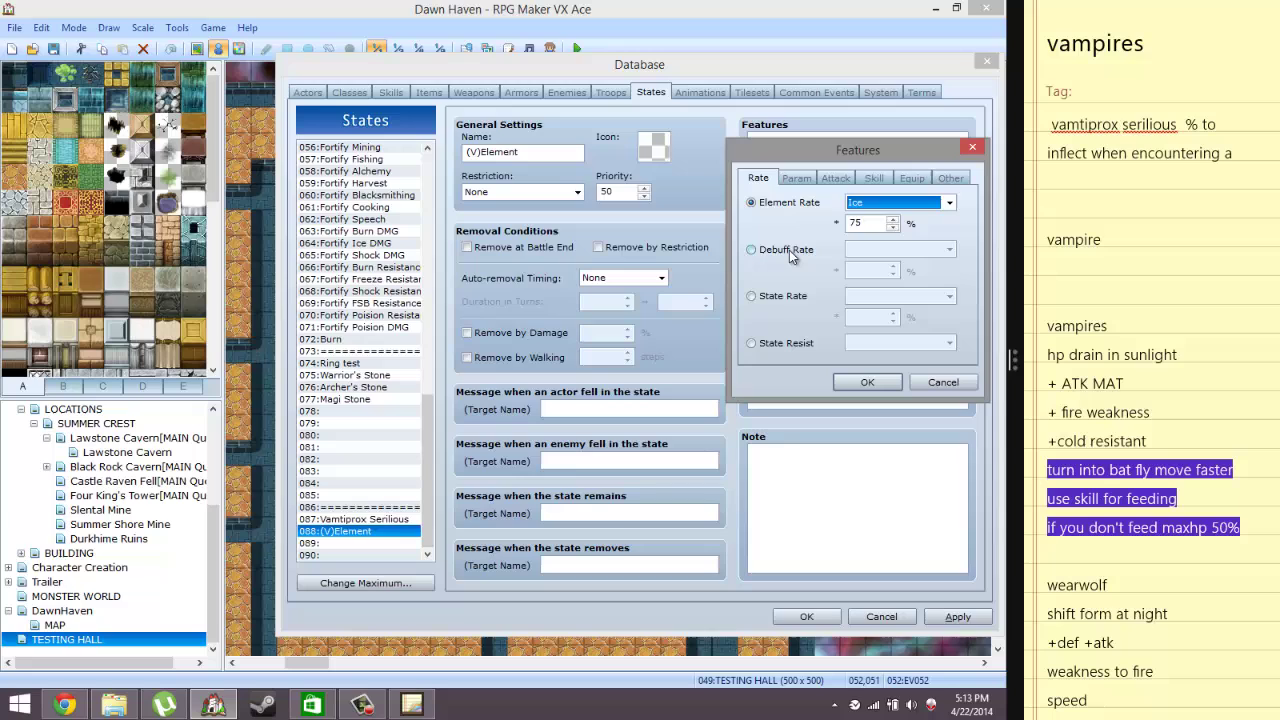
{"action": "left_click", "coordinate": [772, 301]}
{"action": "left_click", "coordinate": [878, 295]}
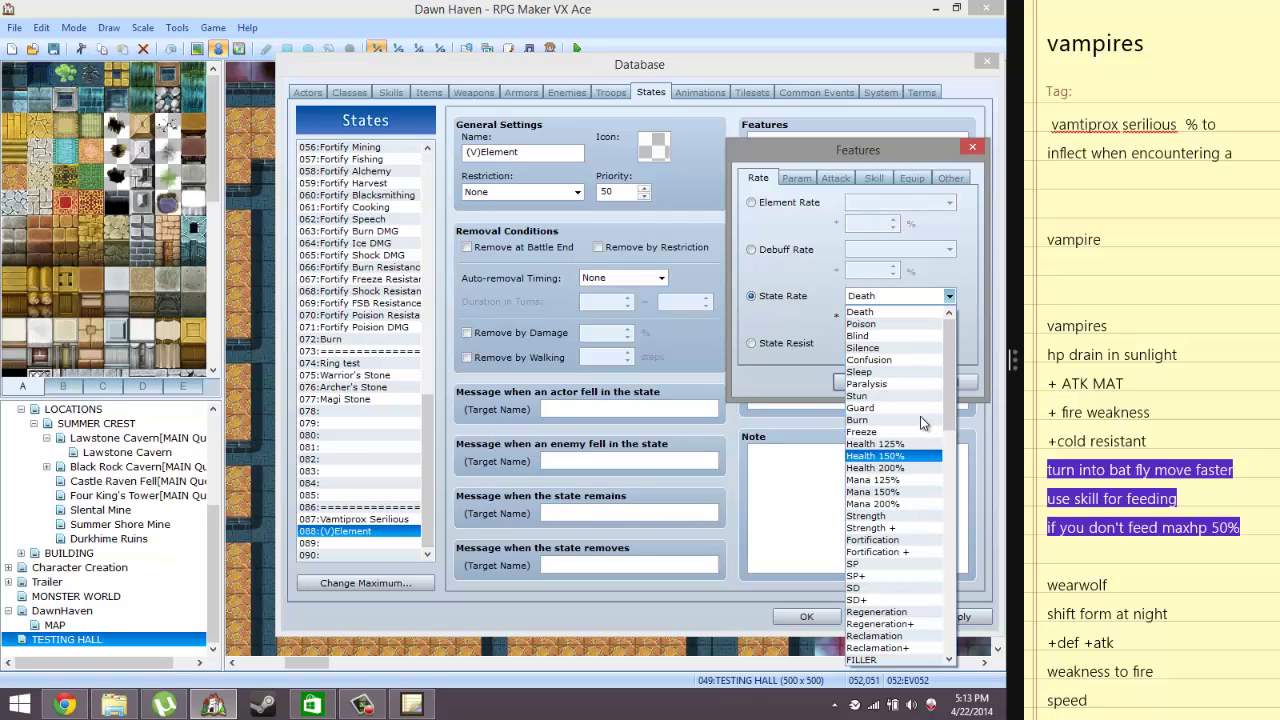
{"action": "left_click_drag", "start_coordinate": [953, 388], "coordinate": [912, 478]}
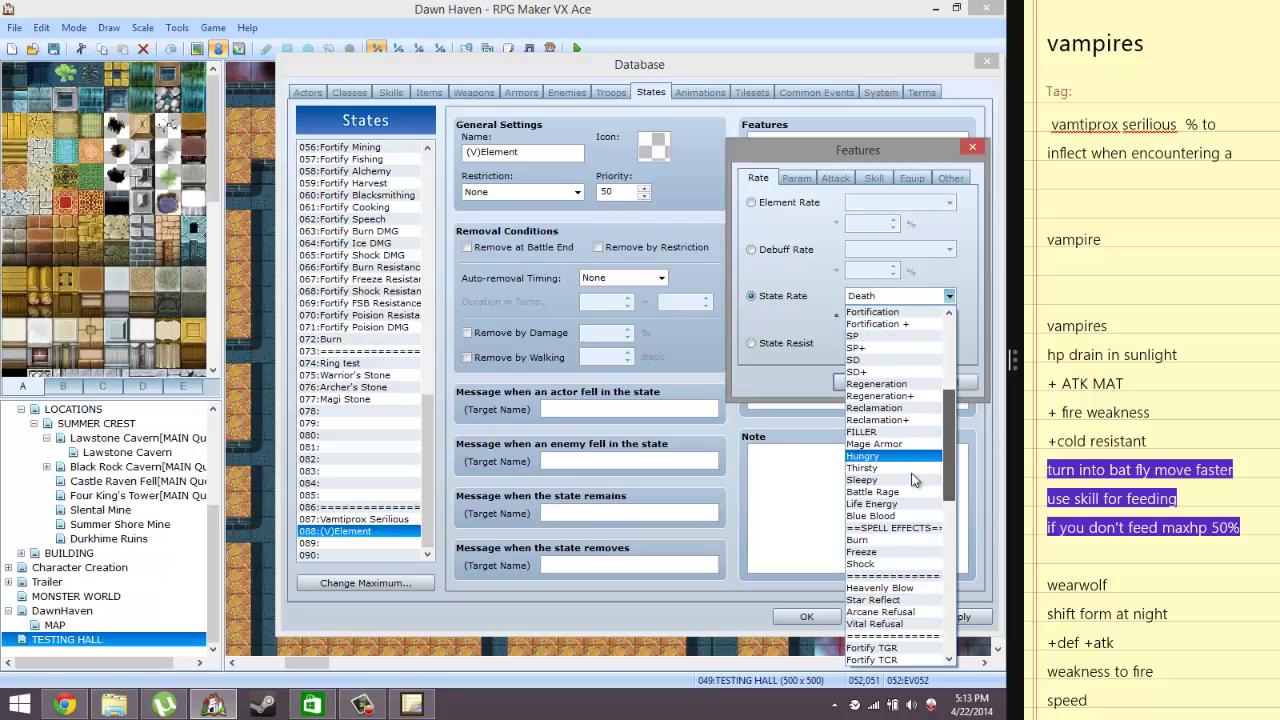
{"action": "left_click", "coordinate": [861, 552]}
{"action": "double_click", "coordinate": [866, 317]}
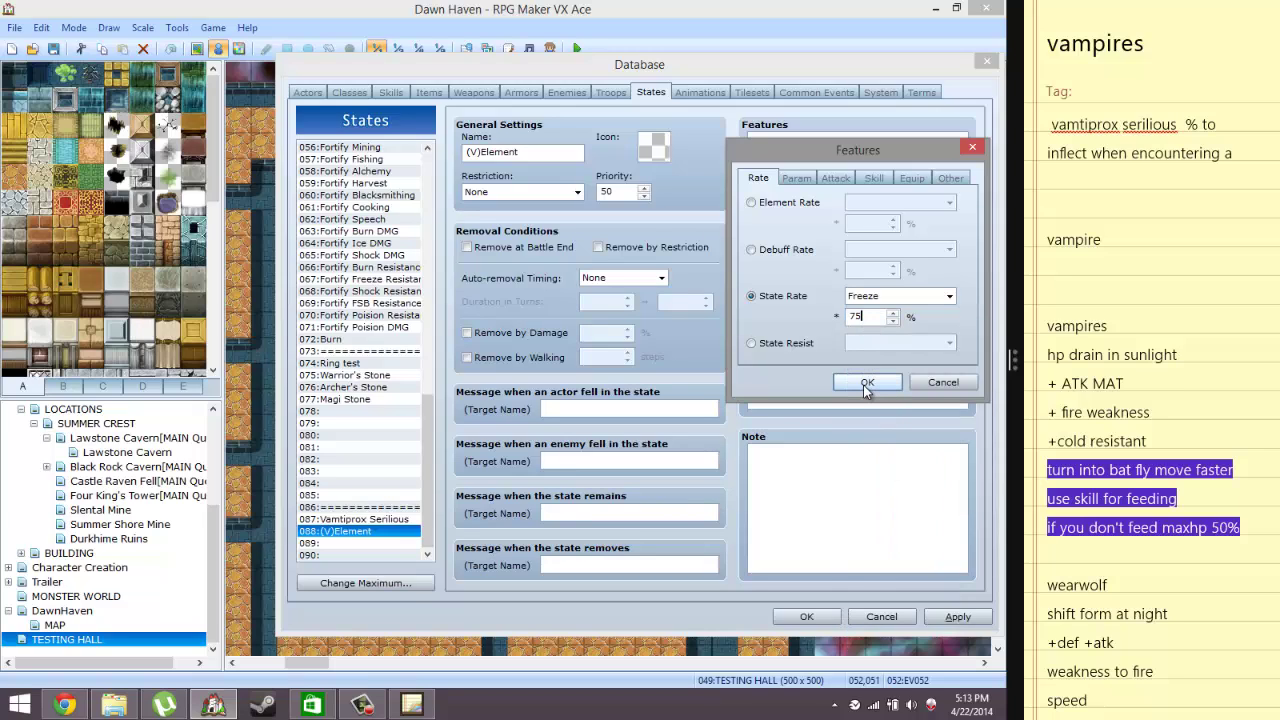
Make the fourth feature a State Resist against the Freeze spell effect and apply the database changes
{"action": "left_click", "coordinate": [799, 343]}
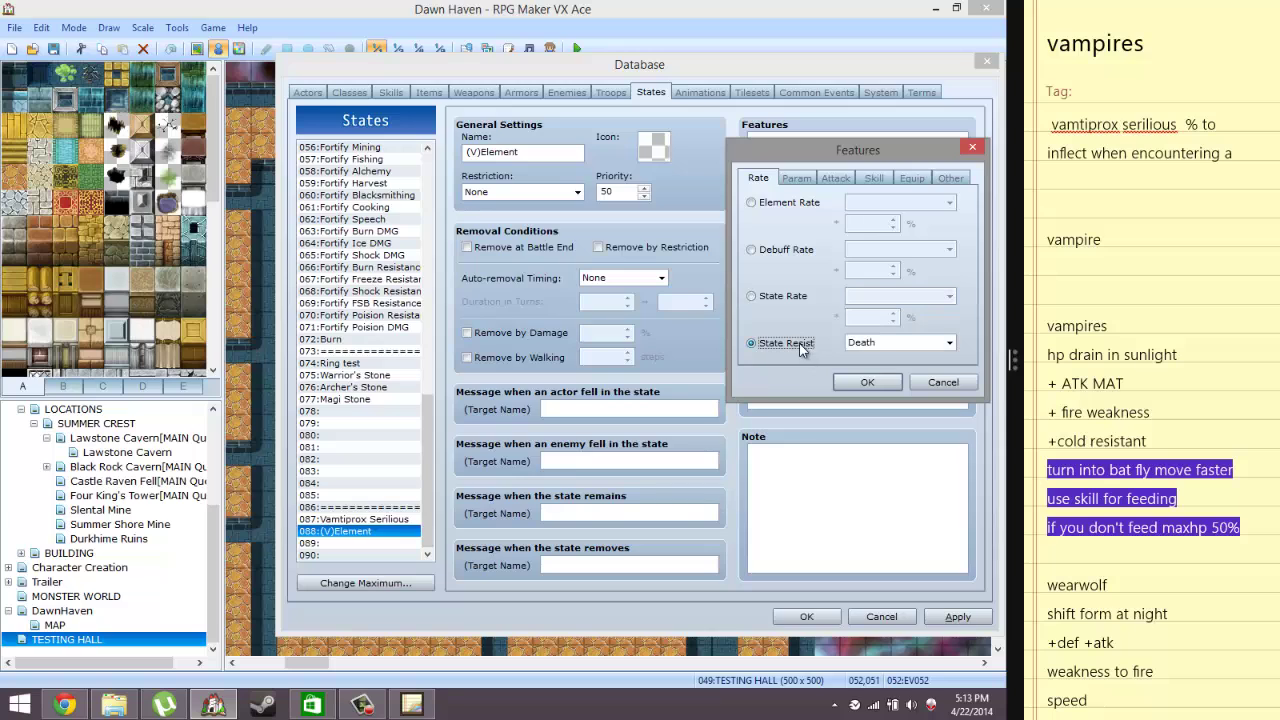
{"action": "left_click", "coordinate": [891, 345]}
{"action": "left_click_drag", "start_coordinate": [947, 395], "coordinate": [947, 417]}
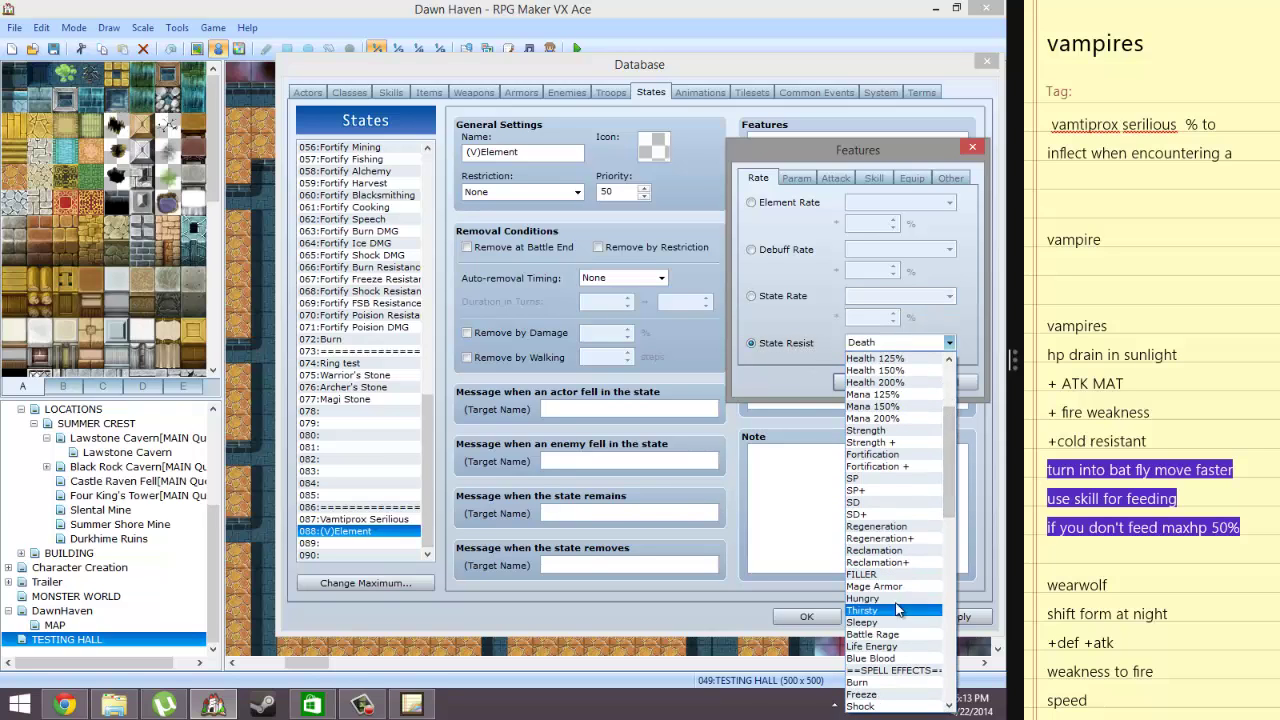
{"action": "left_click", "coordinate": [862, 694]}
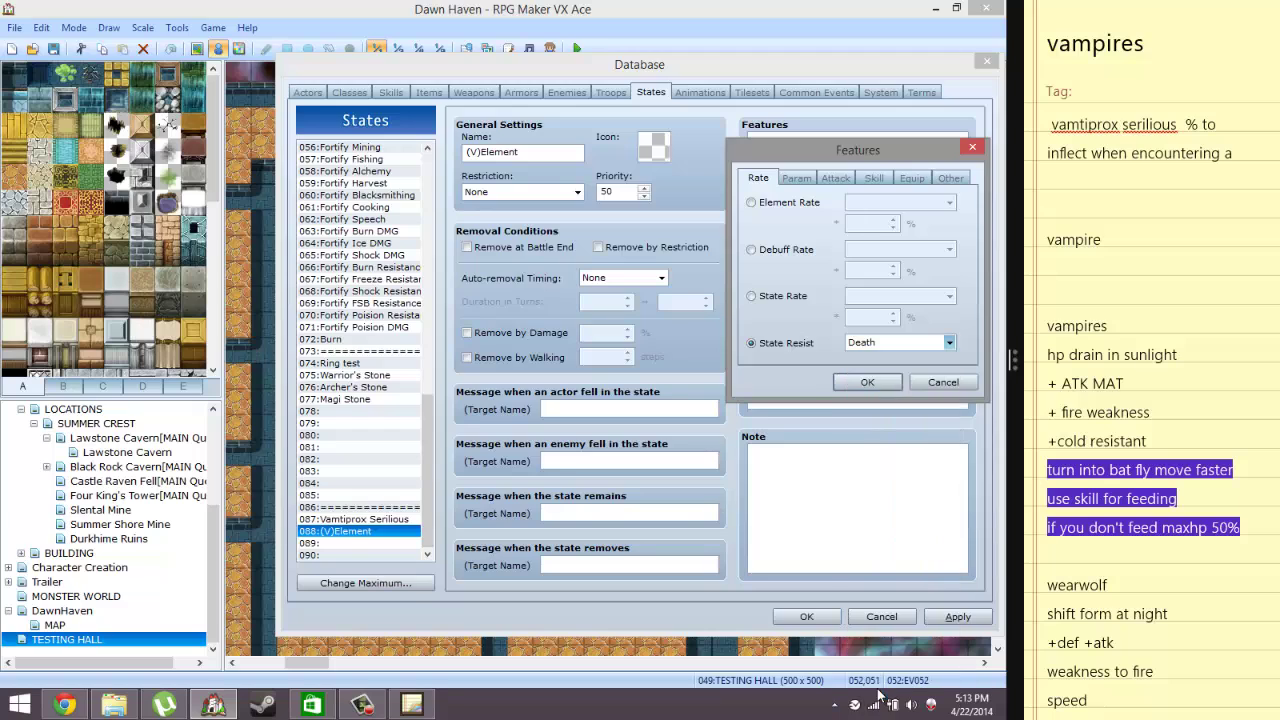
{"action": "left_click", "coordinate": [866, 385]}
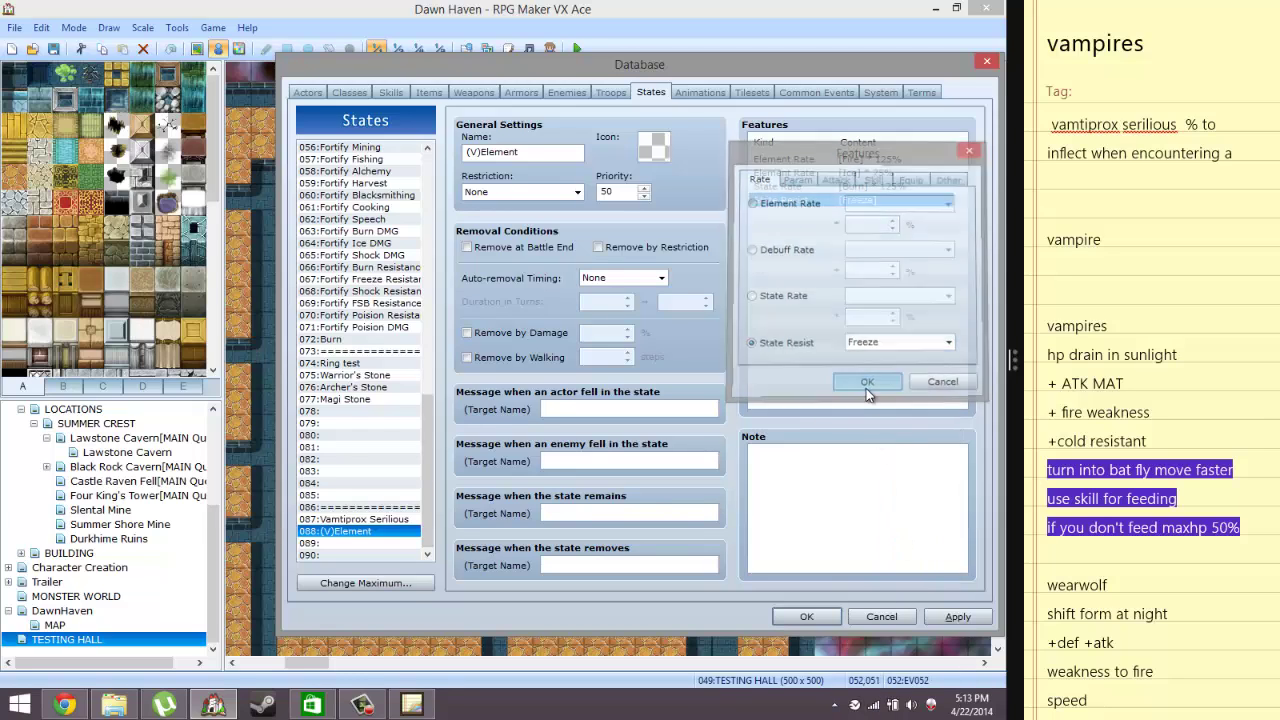
{"action": "left_click", "coordinate": [957, 617]}
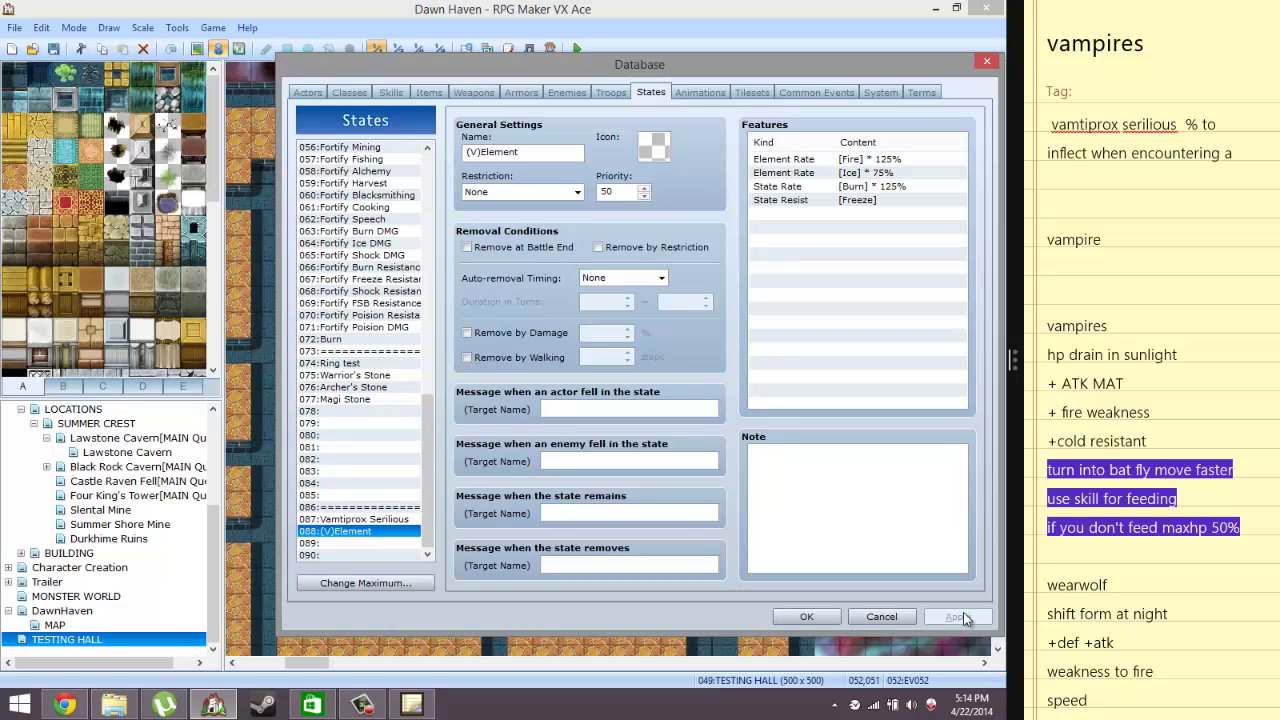
{"action": "left_click", "coordinate": [846, 190]}
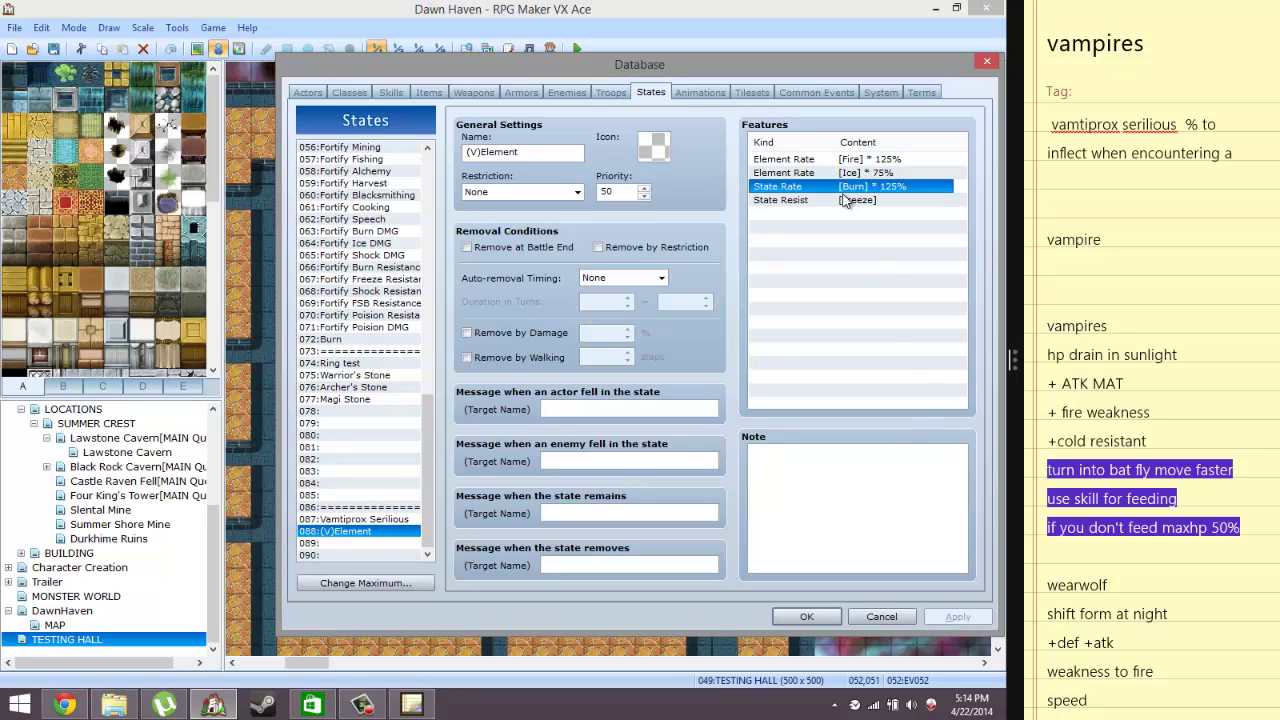
{"action": "left_click", "coordinate": [843, 200]}
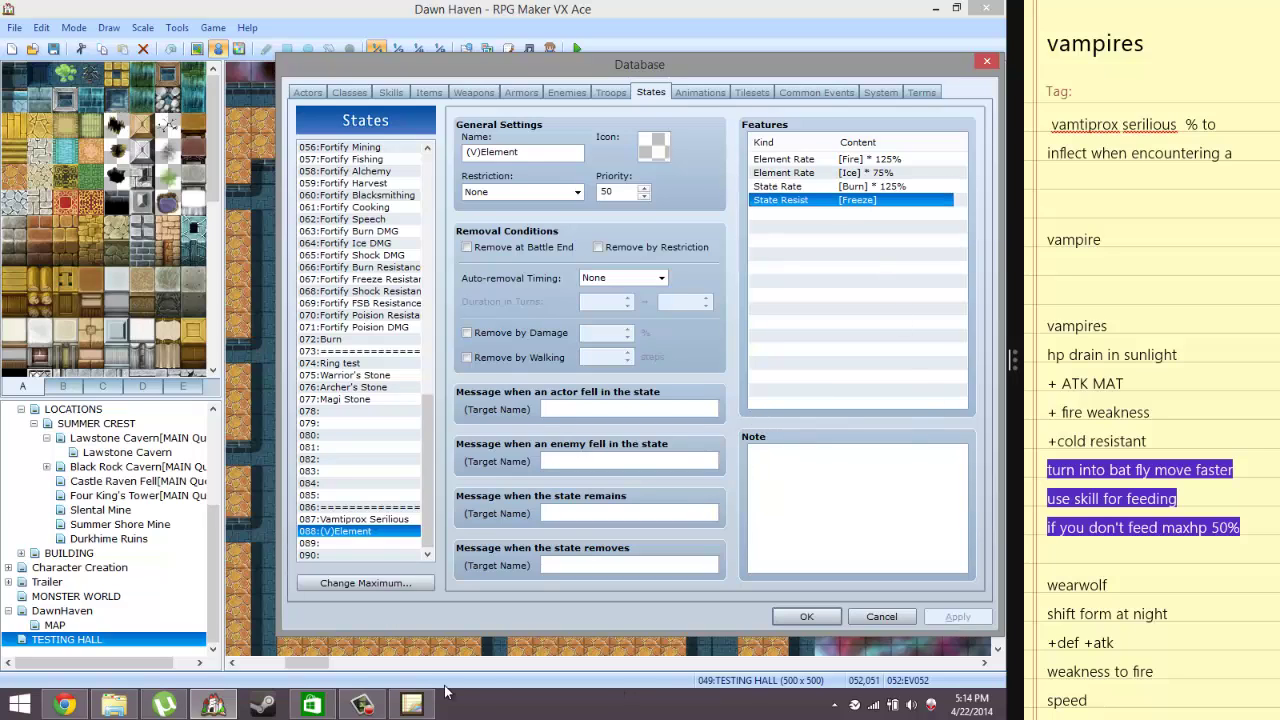
{"action": "left_click", "coordinate": [362, 705]}
{"action": "left_click", "coordinate": [362, 705]}
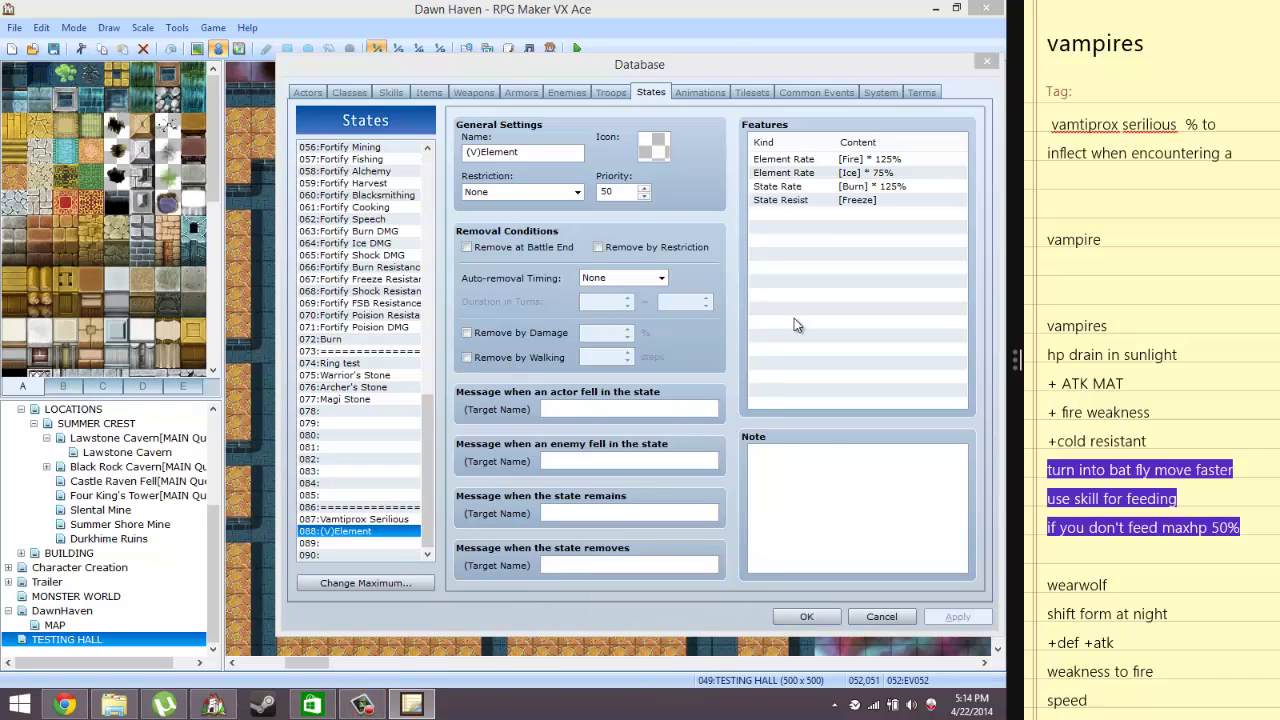
Add a Change State command to the Vampire II common event that gives Sacrifice the (V)Element state, and apply it
{"action": "left_click", "coordinate": [800, 93]}
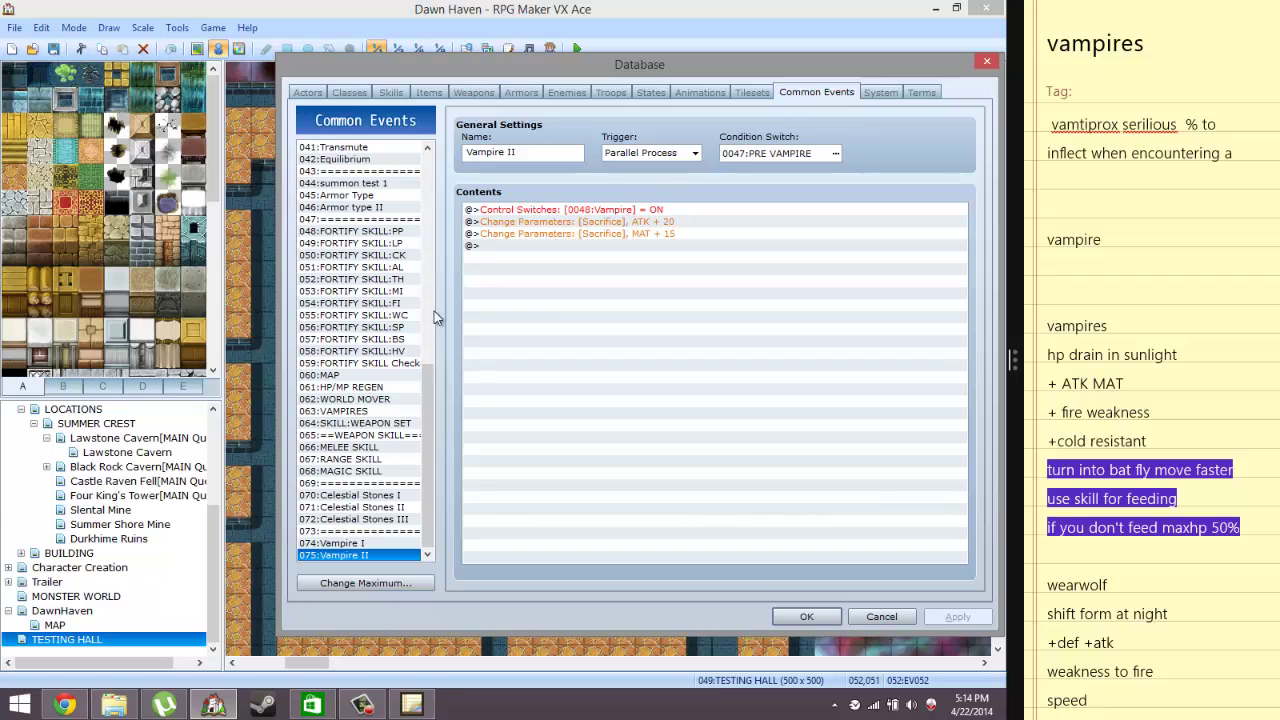
{"action": "left_click", "coordinate": [536, 293]}
{"action": "right_click", "coordinate": [536, 293]}
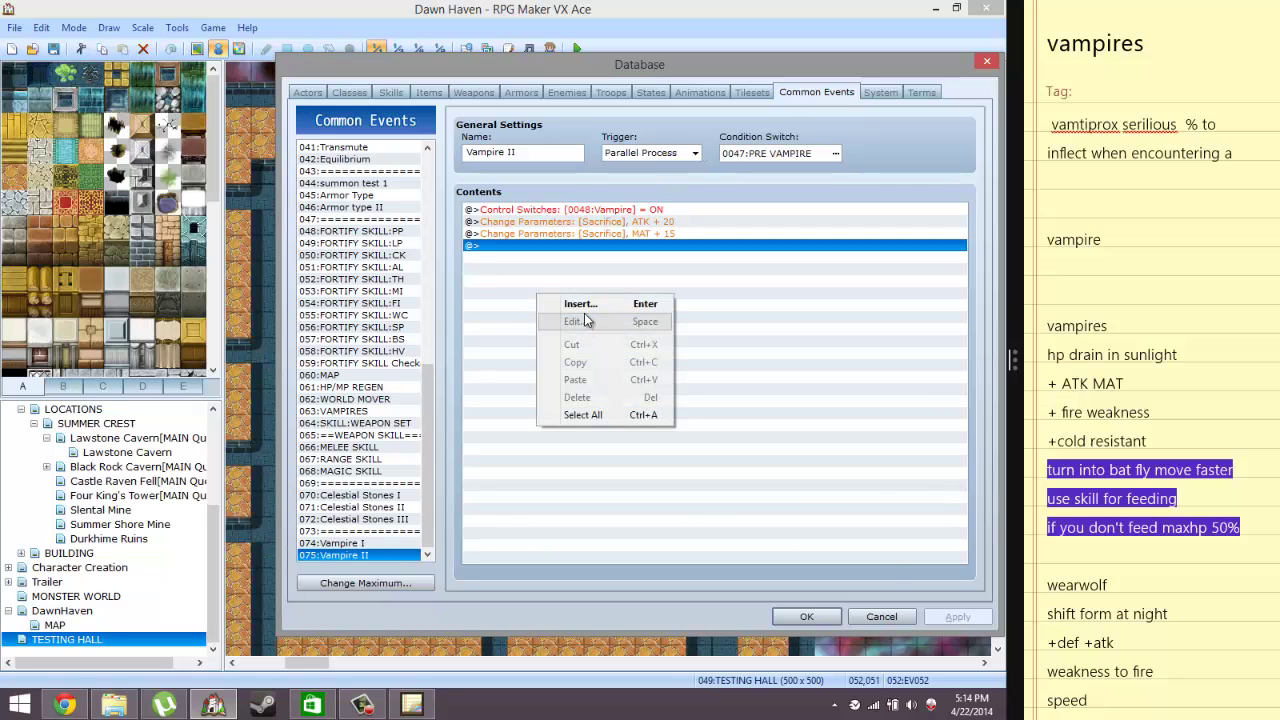
{"action": "left_click", "coordinate": [584, 306]}
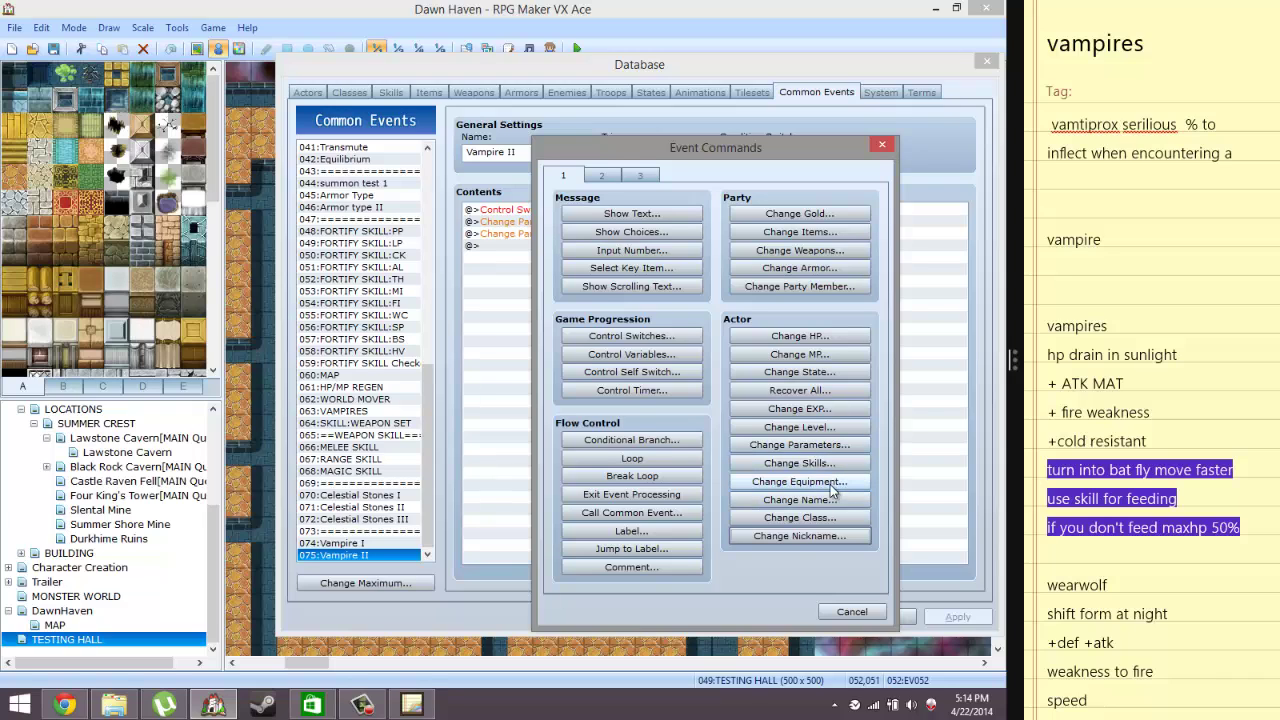
{"action": "left_click", "coordinate": [805, 372]}
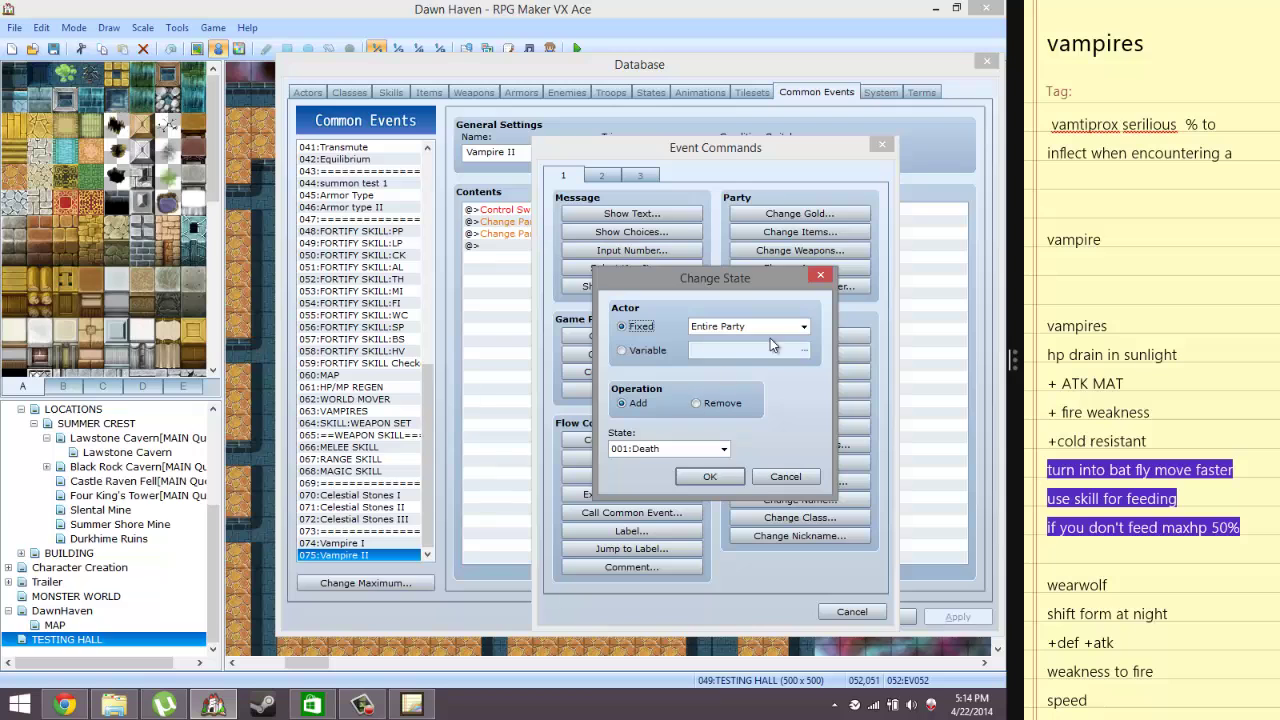
{"action": "left_click", "coordinate": [723, 449]}
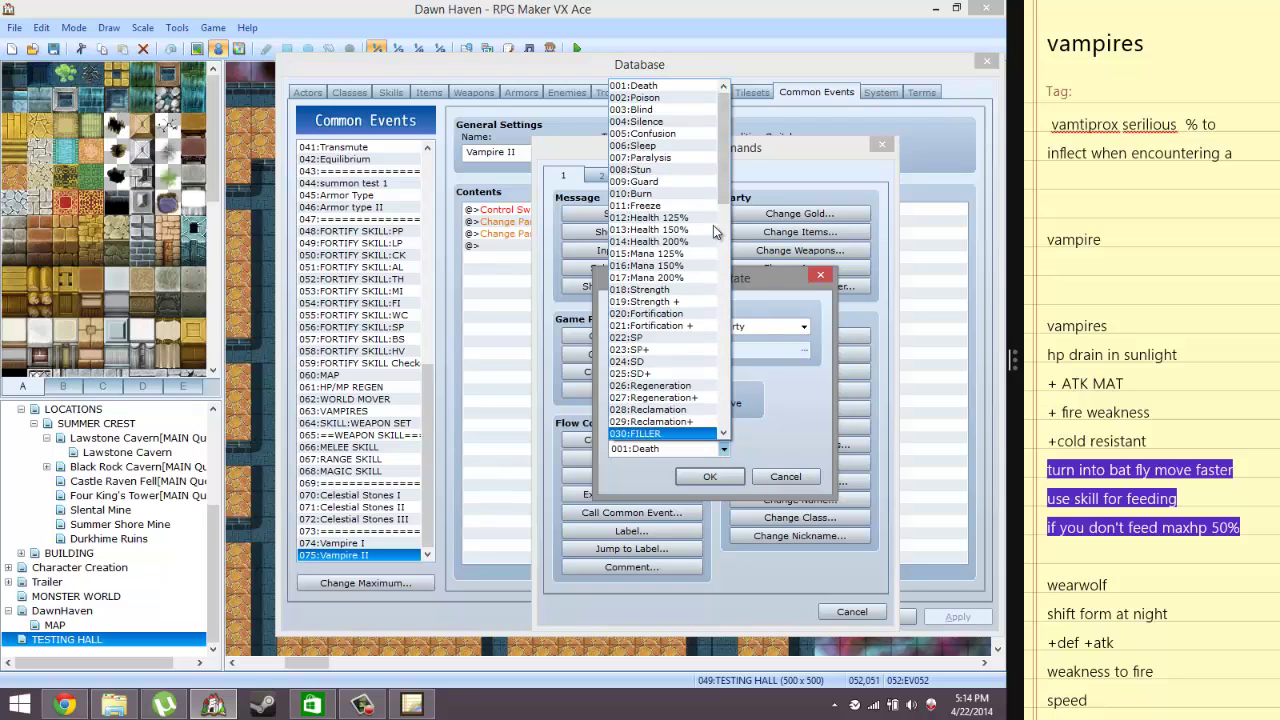
{"action": "left_click_drag", "start_coordinate": [727, 151], "coordinate": [672, 398]}
{"action": "left_click", "coordinate": [662, 410]}
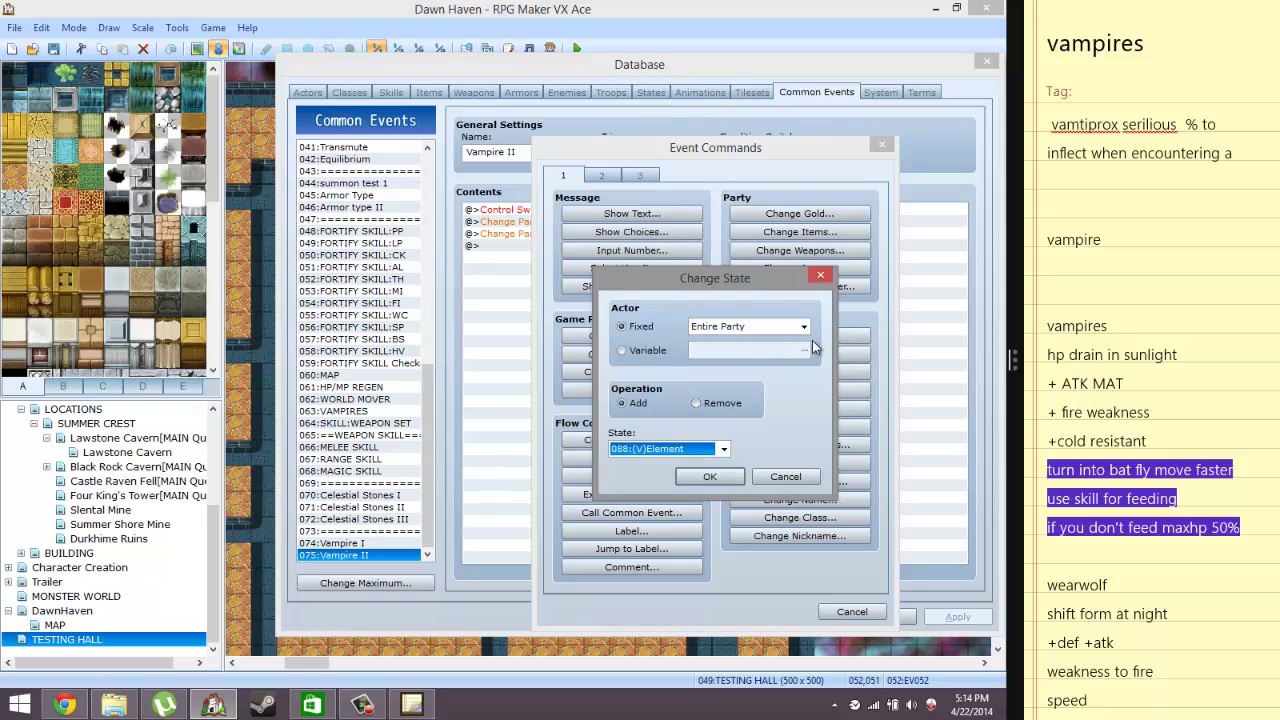
{"action": "left_click", "coordinate": [808, 328]}
{"action": "left_click", "coordinate": [770, 350]}
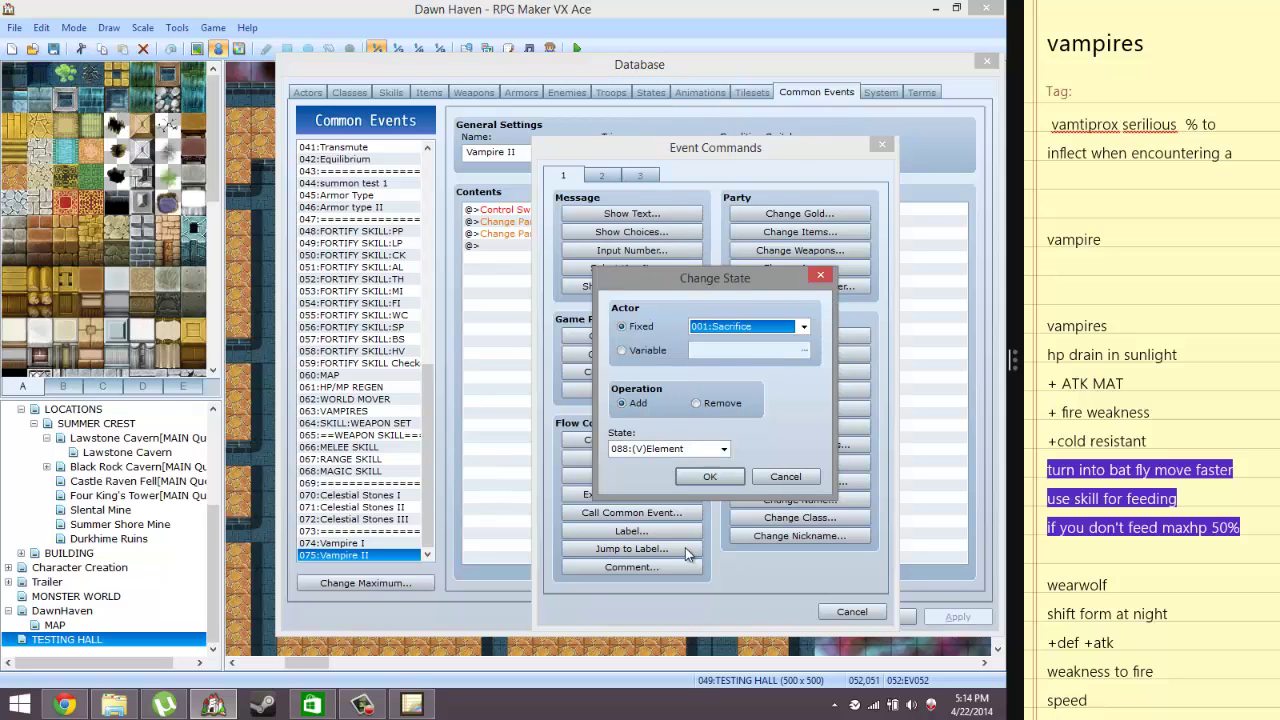
{"action": "left_click", "coordinate": [714, 479]}
{"action": "left_click", "coordinate": [957, 617]}
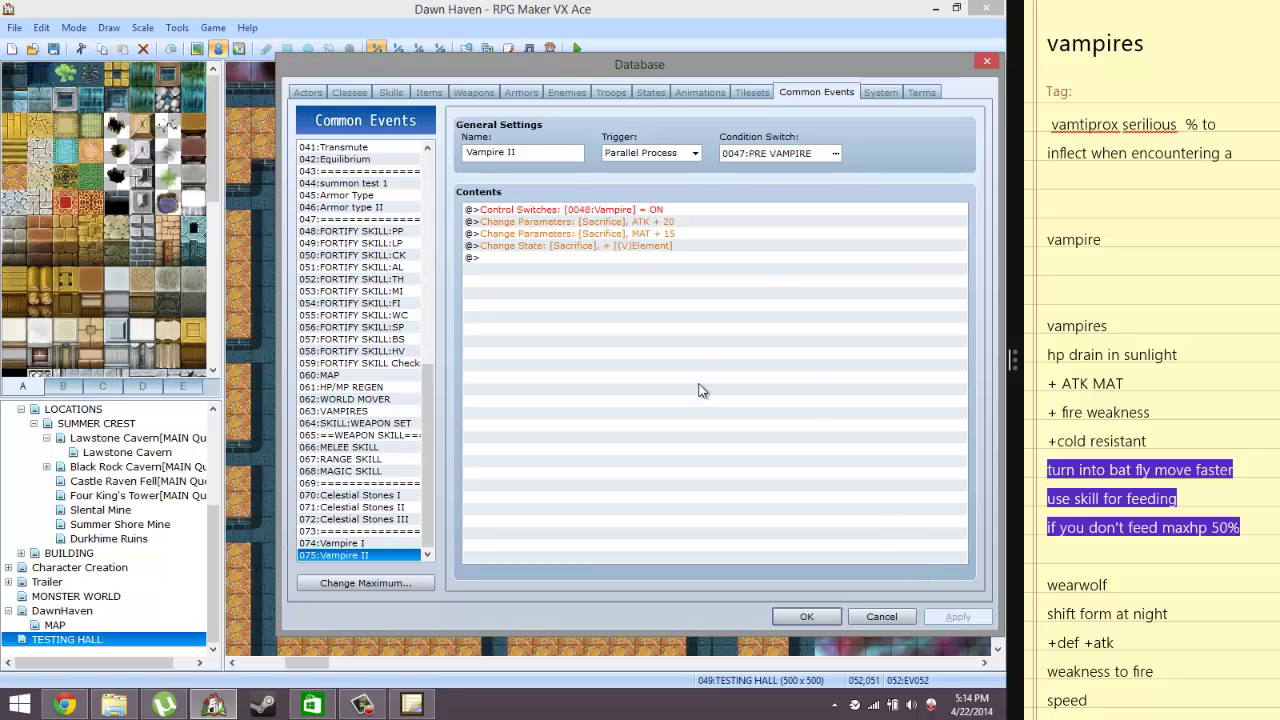
Duplicate the Vampire switch command at the end of the Vampire II common event
{"action": "left_click", "coordinate": [637, 270]}
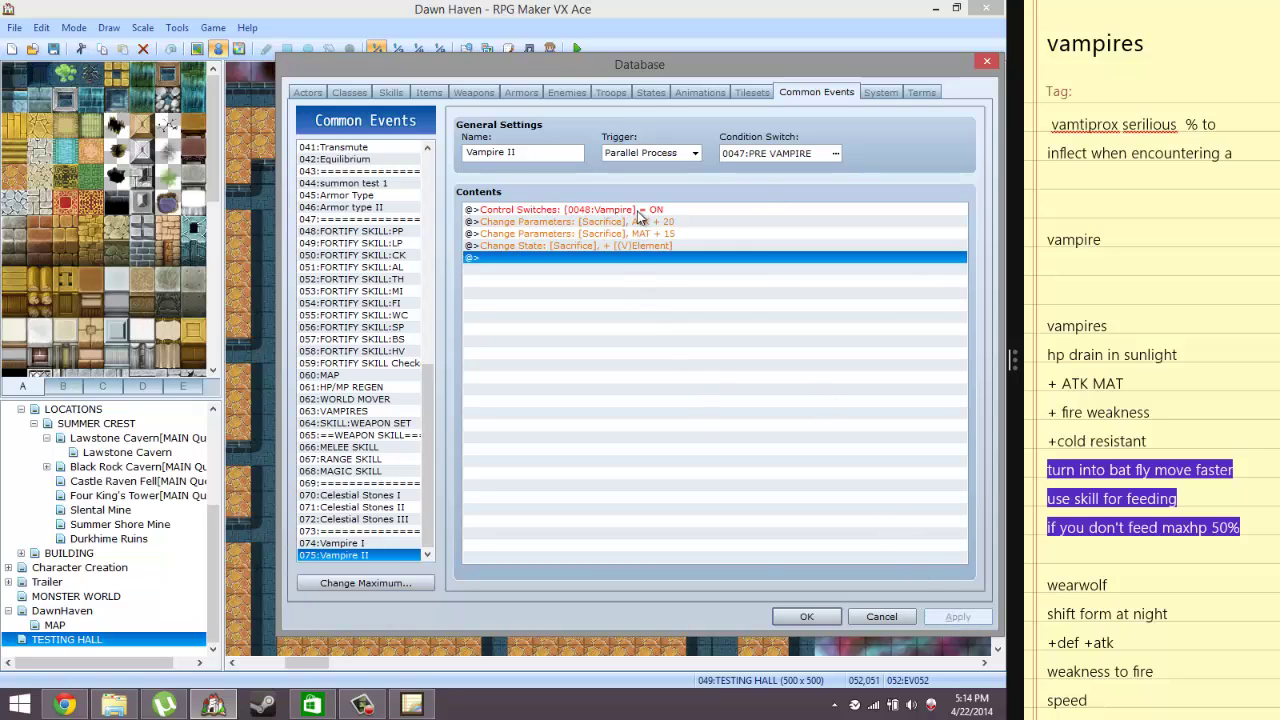
{"action": "left_click", "coordinate": [637, 210]}
{"action": "left_click", "coordinate": [638, 258]}
{"action": "left_click", "coordinate": [637, 210]}
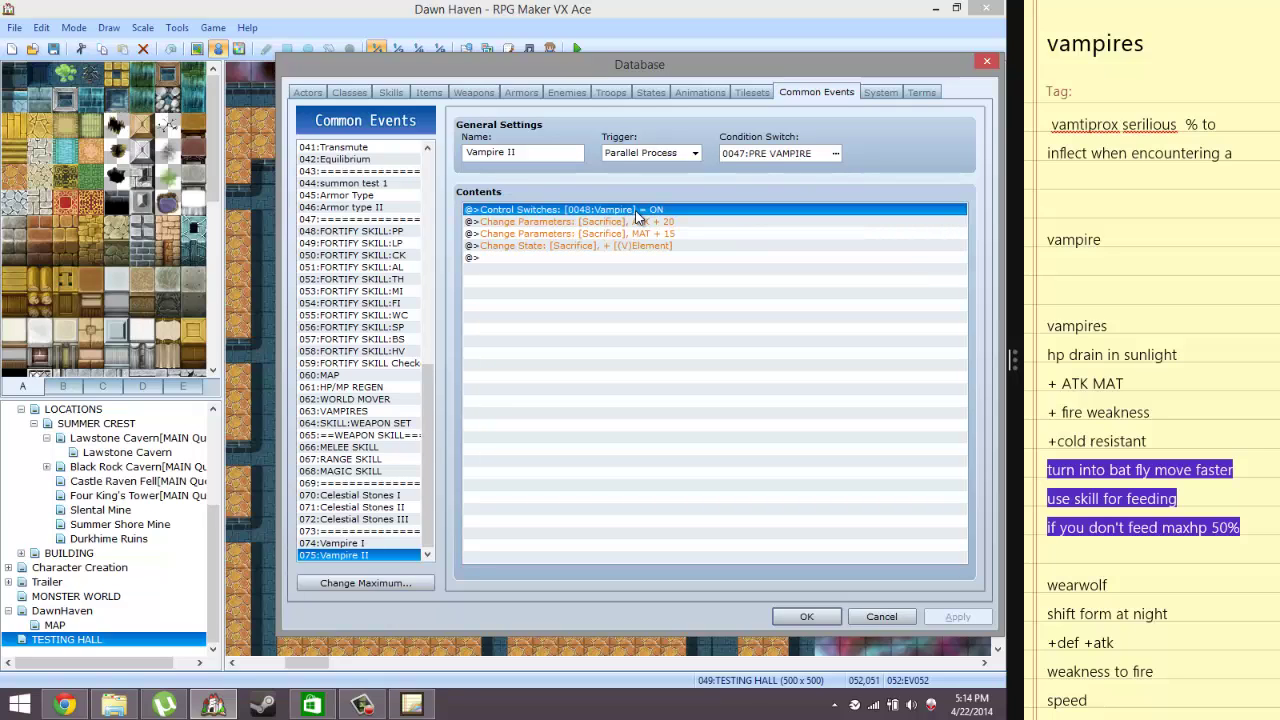
{"action": "left_click", "coordinate": [598, 247]}
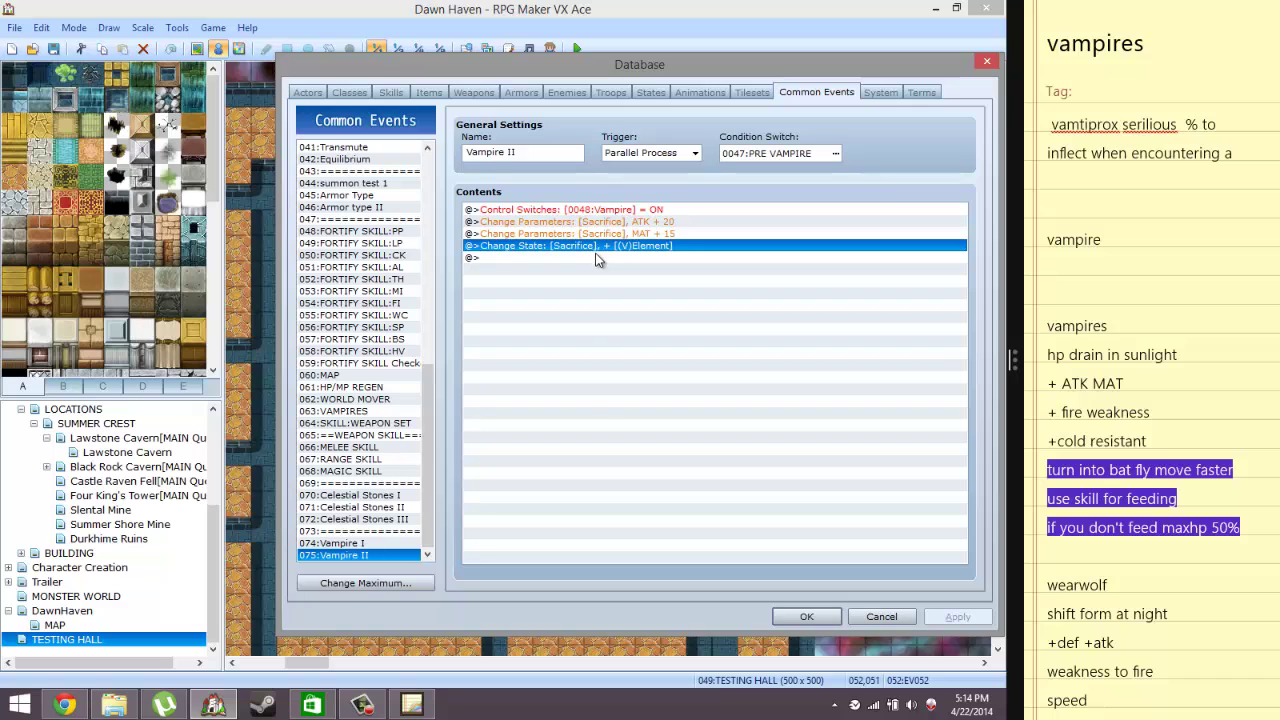
{"action": "left_click", "coordinate": [597, 258]}
{"action": "key", "text": "ctrl+v"}
Change the duplicated switch command to turn 0047:PRE VAMPIRE OFF
{"action": "double_click", "coordinate": [597, 258]}
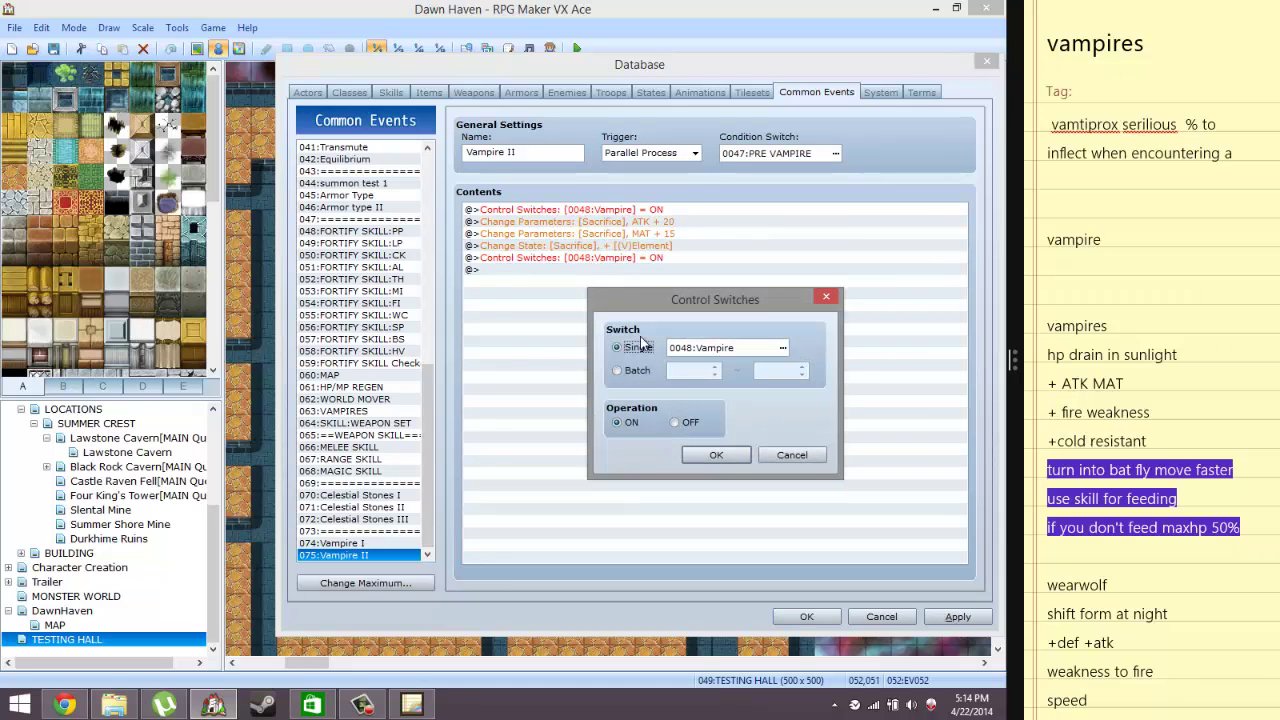
{"action": "left_click", "coordinate": [676, 422]}
{"action": "left_click", "coordinate": [783, 348]}
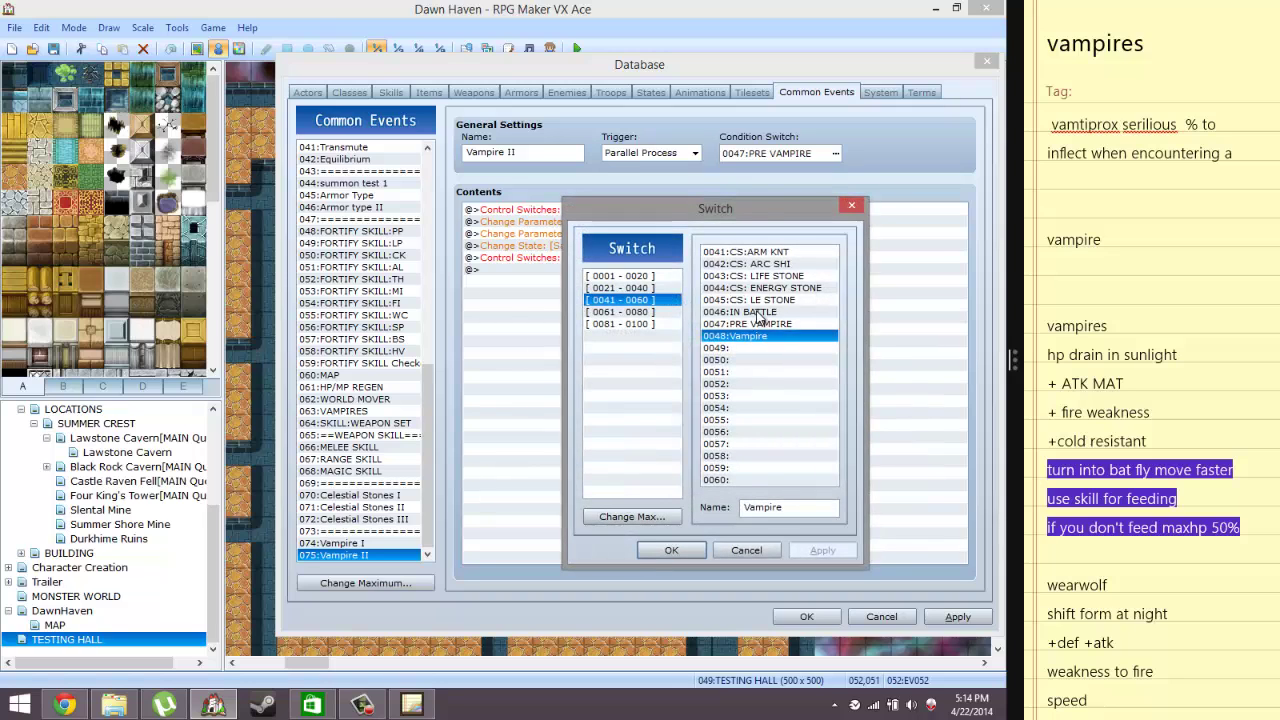
{"action": "left_click", "coordinate": [758, 324]}
{"action": "left_click", "coordinate": [671, 550]}
{"action": "left_click", "coordinate": [716, 456]}
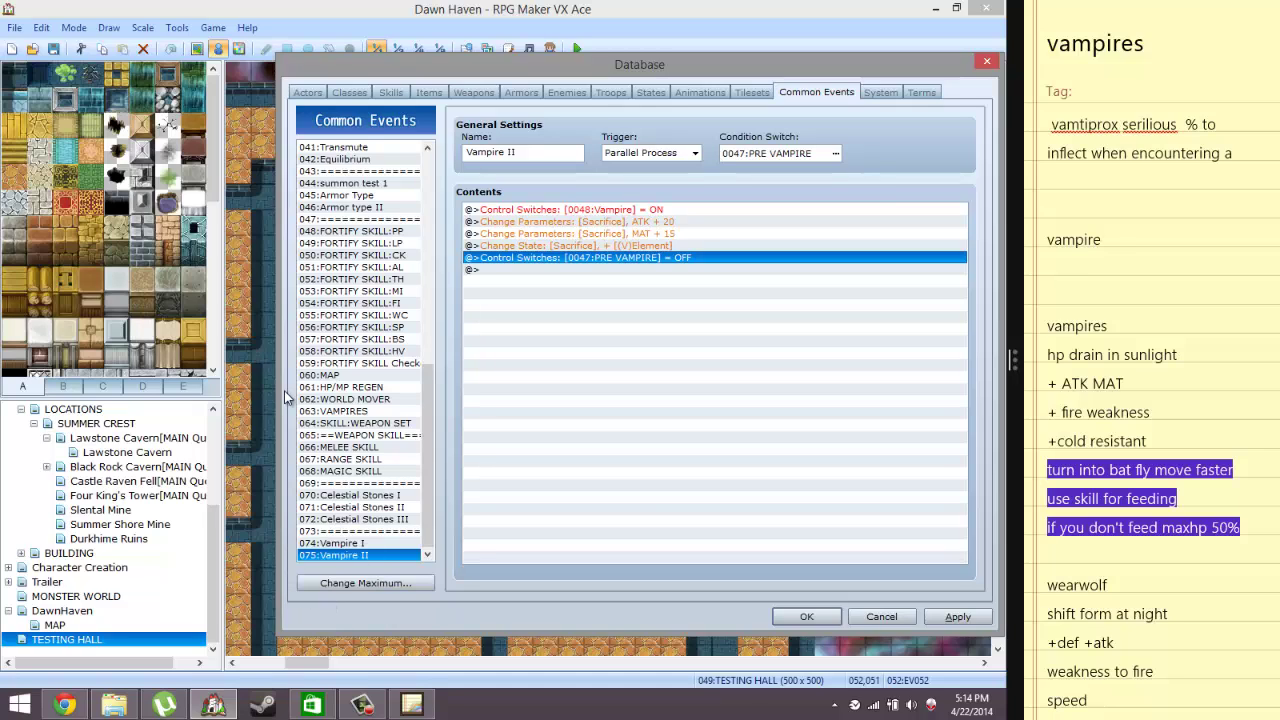
Review the planned vampire traits in the notes, from sunlight HP drain to cold resistance
{"action": "left_click", "coordinate": [1103, 358]}
{"action": "left_click", "coordinate": [1092, 386]}
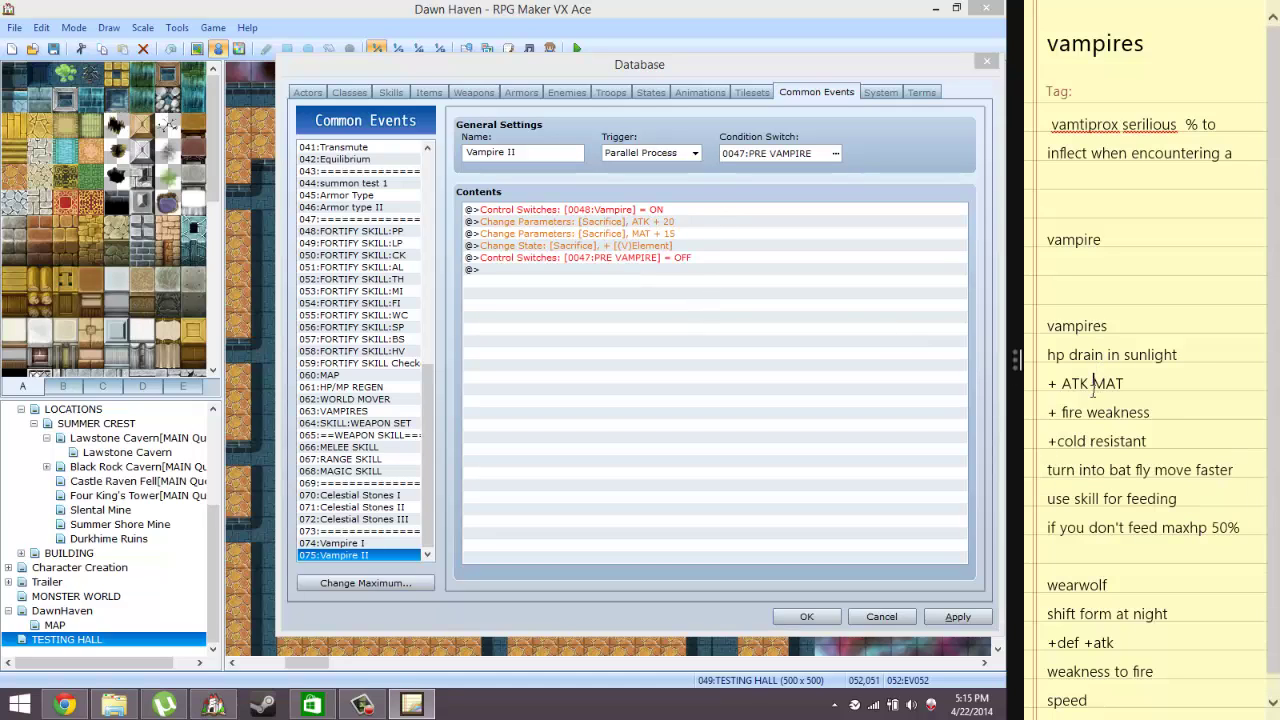
{"action": "left_click", "coordinate": [1083, 442]}
Set the (V)Element state's priority to 0 and keep its restriction at None
{"action": "left_click", "coordinate": [754, 95]}
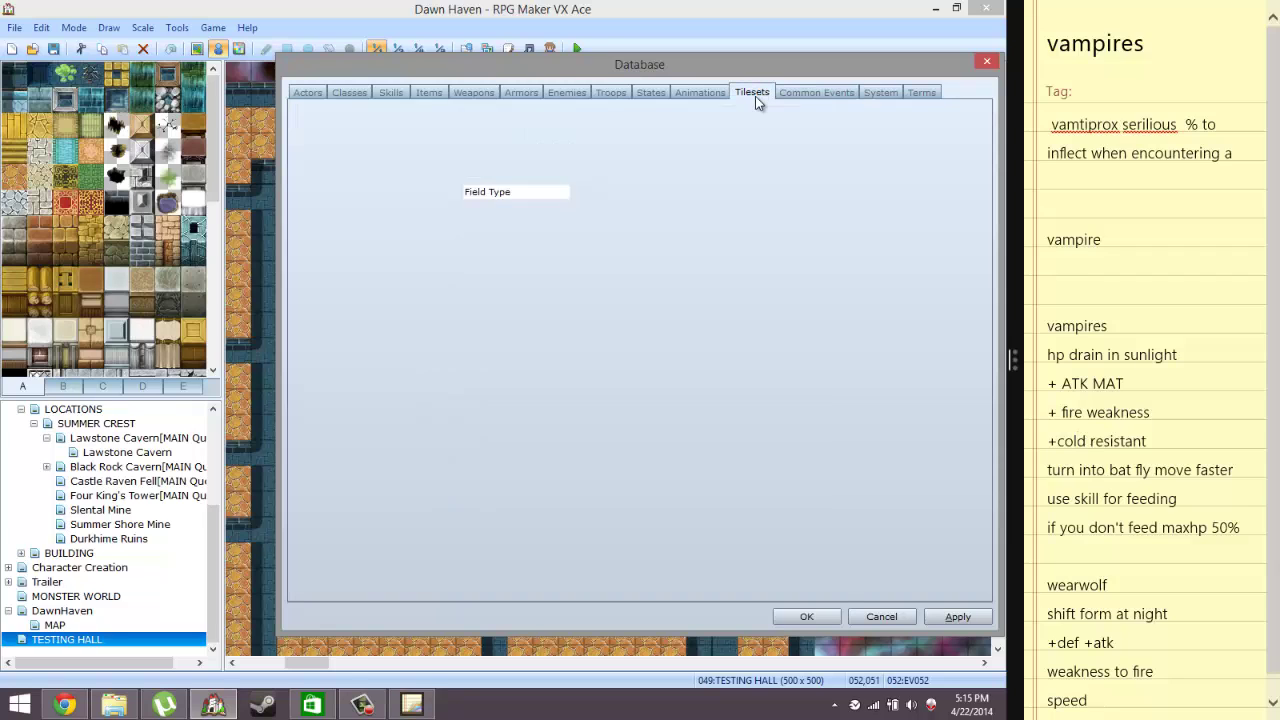
{"action": "left_click", "coordinate": [659, 92]}
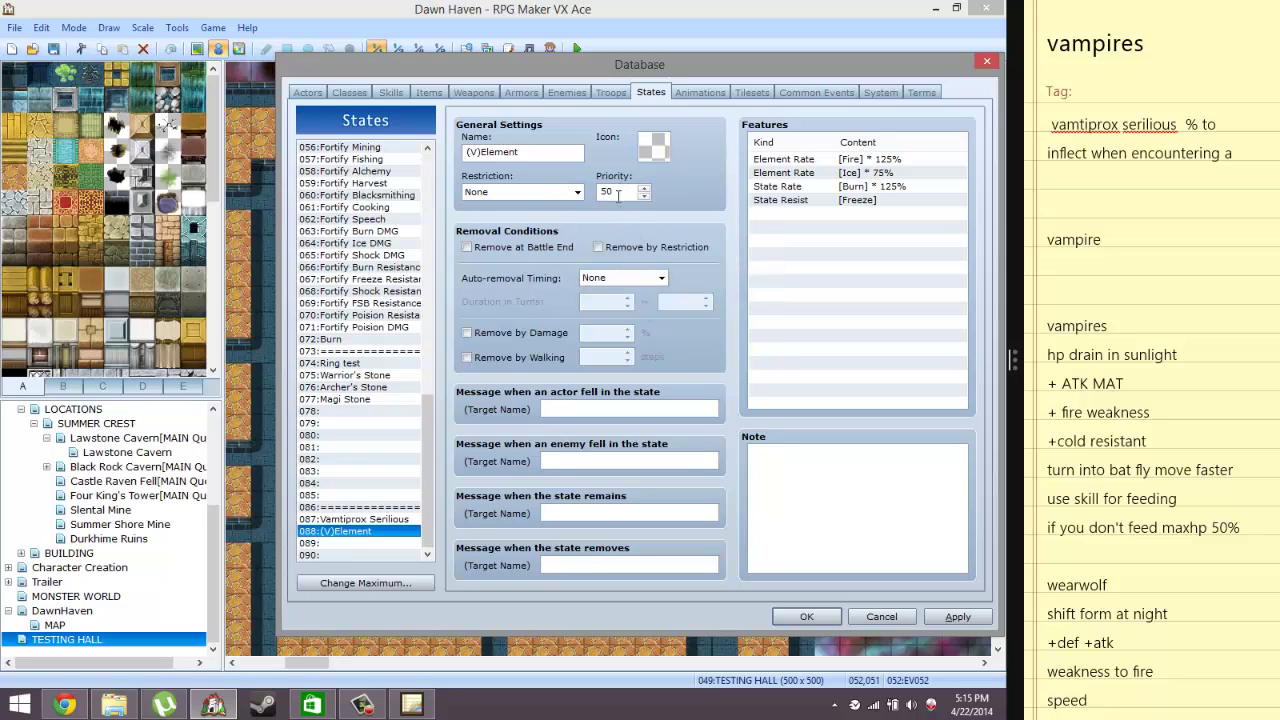
{"action": "mouse_move", "coordinate": [609, 181]}
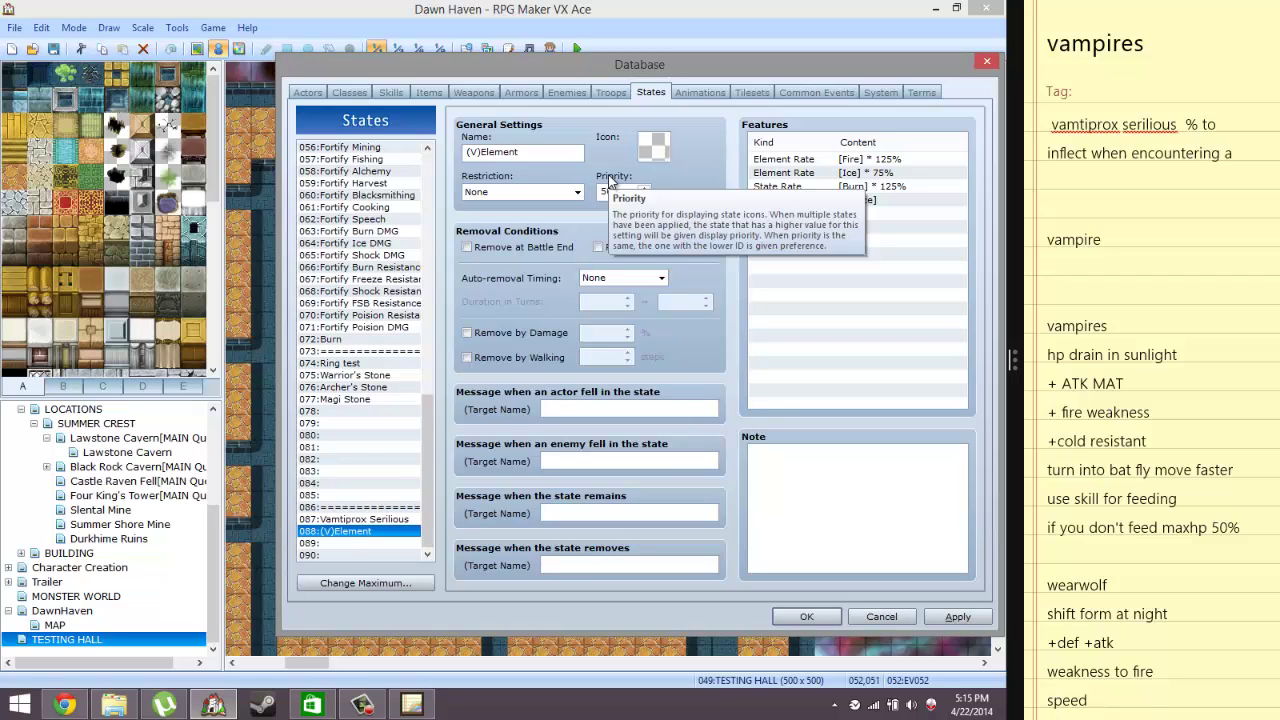
{"action": "double_click", "coordinate": [617, 191]}
{"action": "type", "text": "0"}
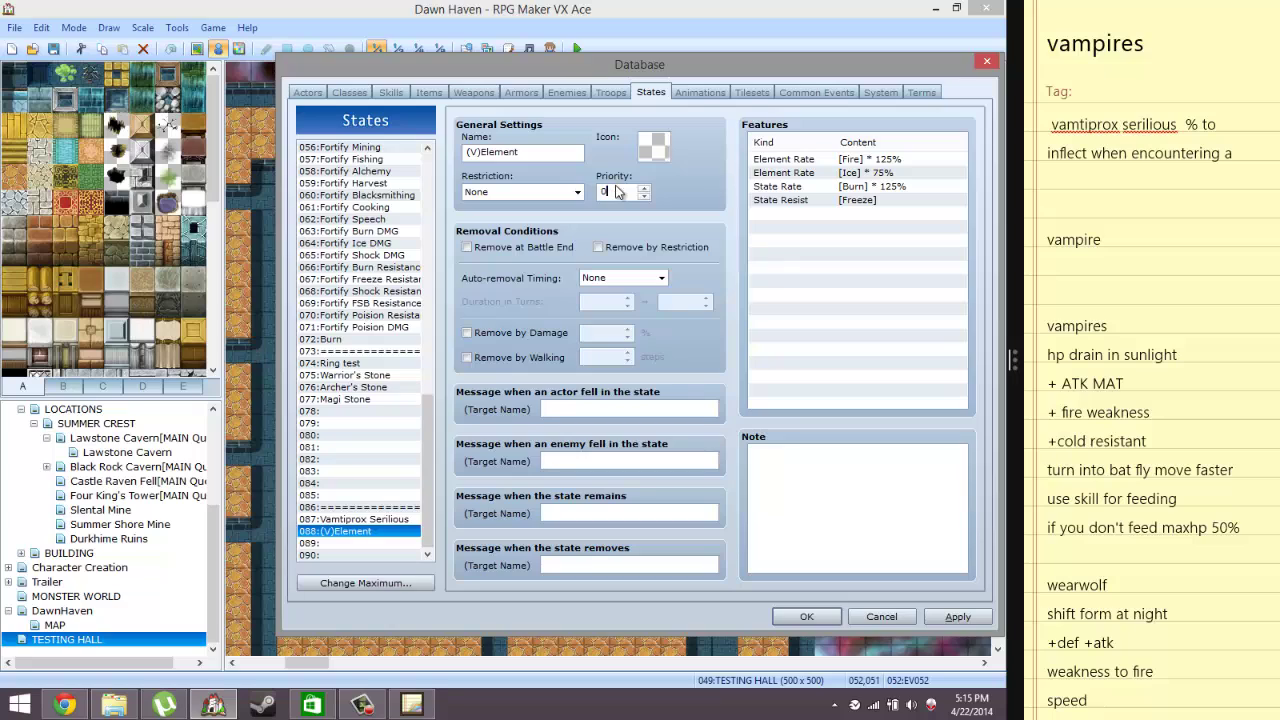
{"action": "left_click", "coordinate": [524, 193]}
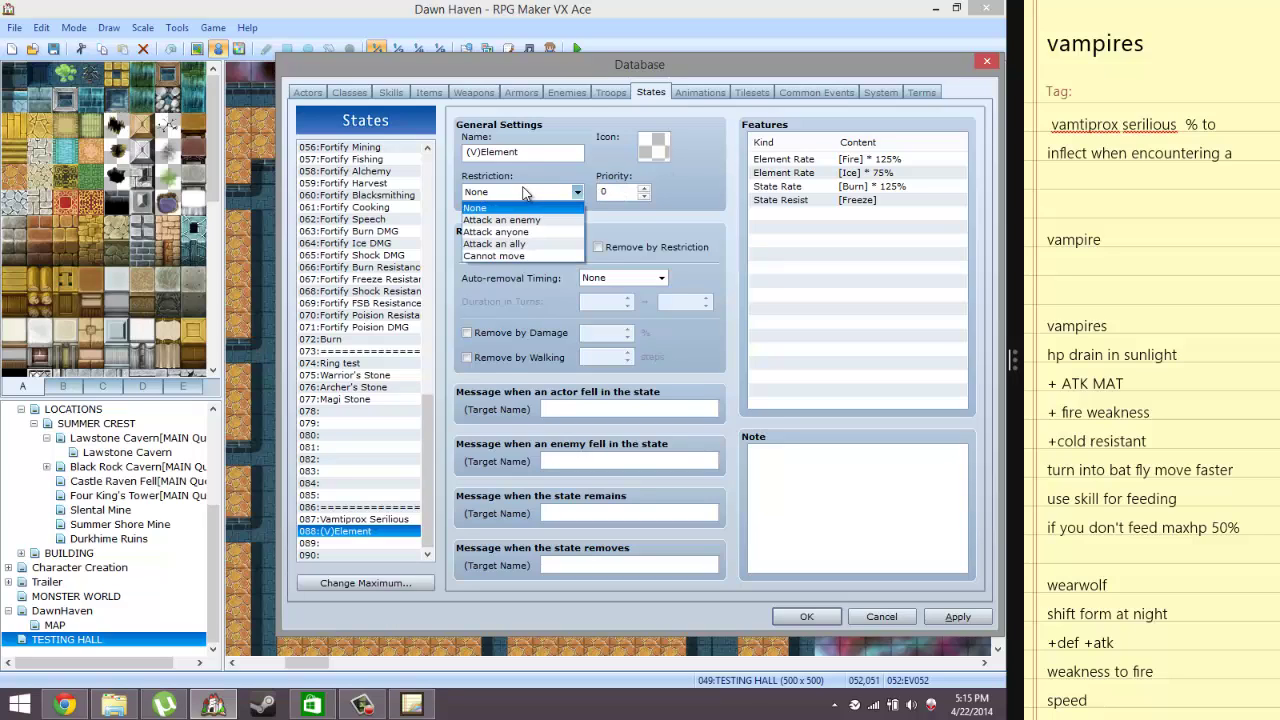
{"action": "left_click", "coordinate": [524, 193]}
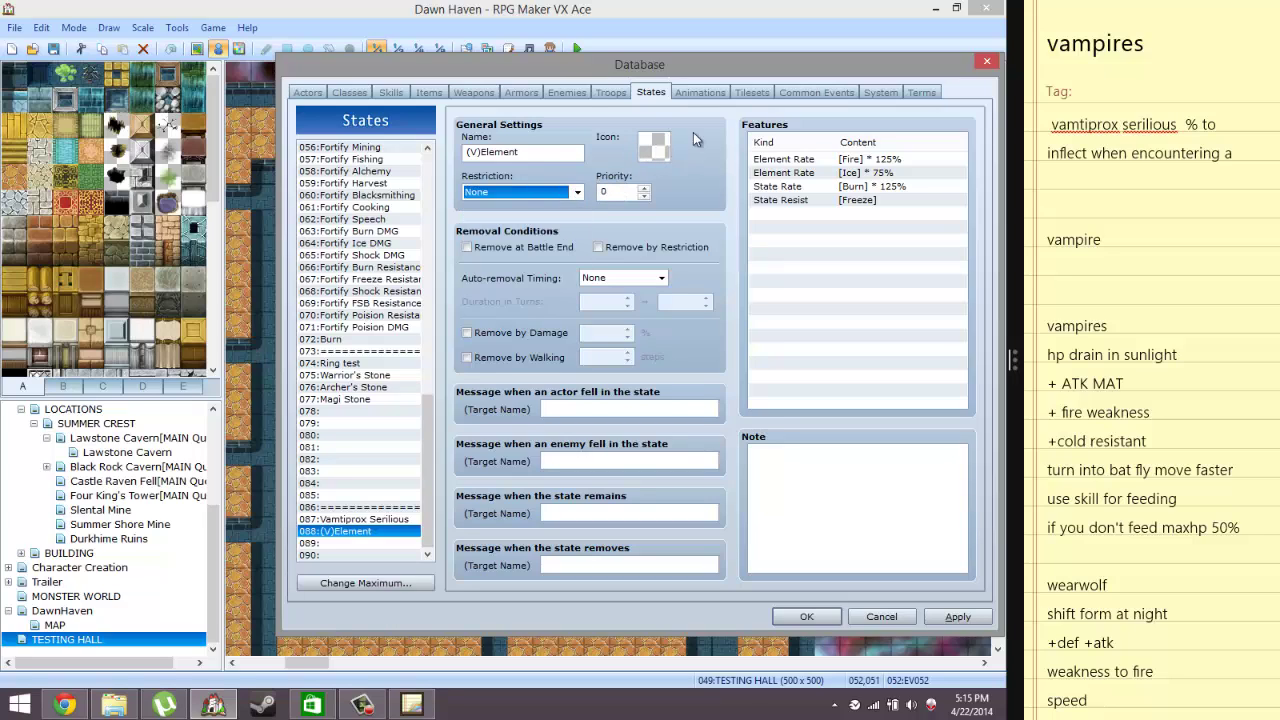
Set the (V)Element state's message for an actor falling into the state to "Turning into a vampire" and apply the change
{"action": "left_click", "coordinate": [533, 196]}
{"action": "left_click", "coordinate": [544, 195]}
{"action": "left_click", "coordinate": [591, 410]}
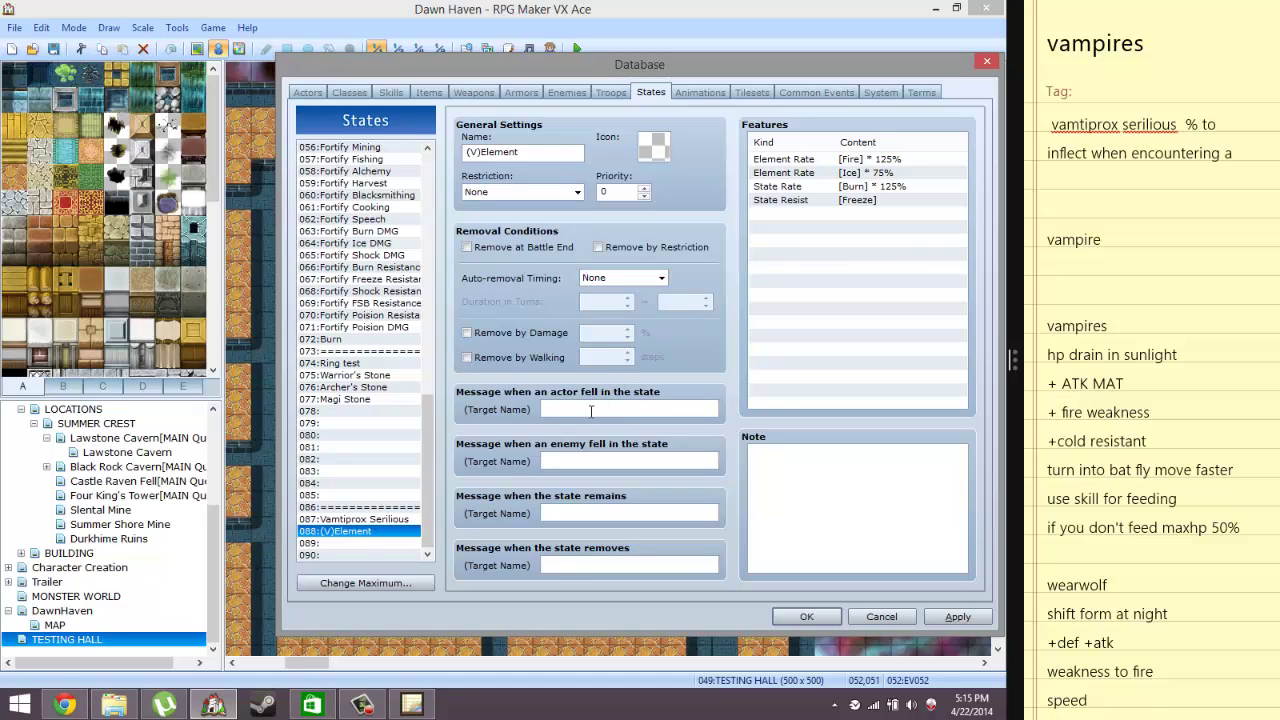
{"action": "type", "text": "Has become a"}
{"action": "type", "text": " vam"}
{"action": "type", "text": "pire"}
{"action": "key", "text": "BackSpace"}
{"action": "key", "text": "BackSpace"}
{"action": "key", "text": "BackSpace"}
{"action": "key", "text": "BackSpace"}
{"action": "key", "text": "BackSpace"}
{"action": "key", "text": "BackSpace"}
{"action": "key", "text": "BackSpace"}
{"action": "key", "text": "BackSpace"}
{"action": "key", "text": "BackSpace"}
{"action": "key", "text": "BackSpace"}
{"action": "key", "text": "BackSpace"}
{"action": "key", "text": "BackSpace"}
{"action": "key", "text": "BackSpace"}
{"action": "type", "text": "turned into"}
{"action": "key", "text": "BackSpace"}
{"action": "key", "text": "BackSpace"}
{"action": "key", "text": "BackSpace"}
{"action": "key", "text": "BackSpace"}
{"action": "key", "text": "BackSpace"}
{"action": "key", "text": "BackSpace"}
{"action": "key", "text": "BackSpace"}
{"action": "key", "text": "BackSpace"}
{"action": "type", "text": "ing into a"}
{"action": "key", "text": "Delete"}
{"action": "type", "text": "T"}
{"action": "left_click", "coordinate": [956, 618]}
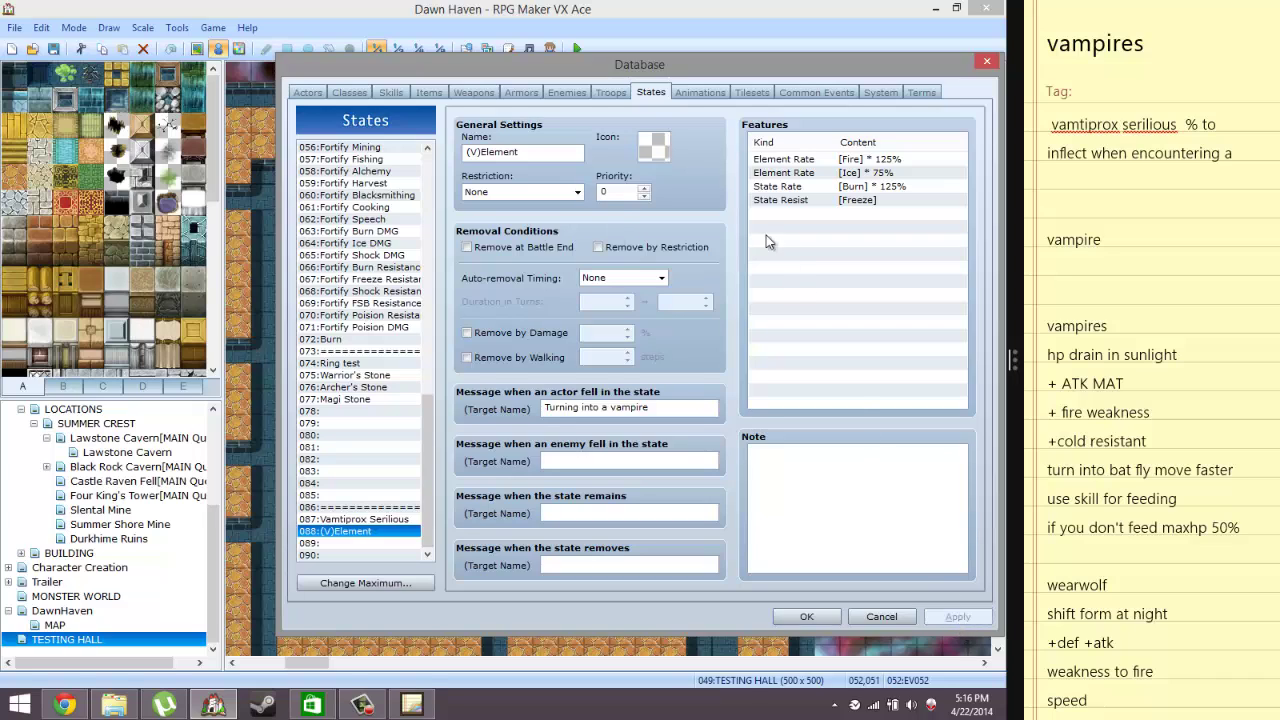
Return to the Vampire II common event and review the notes on sunlight HP drain, feeding, the unfed max HP penalty and bat form
{"action": "left_click", "coordinate": [807, 93]}
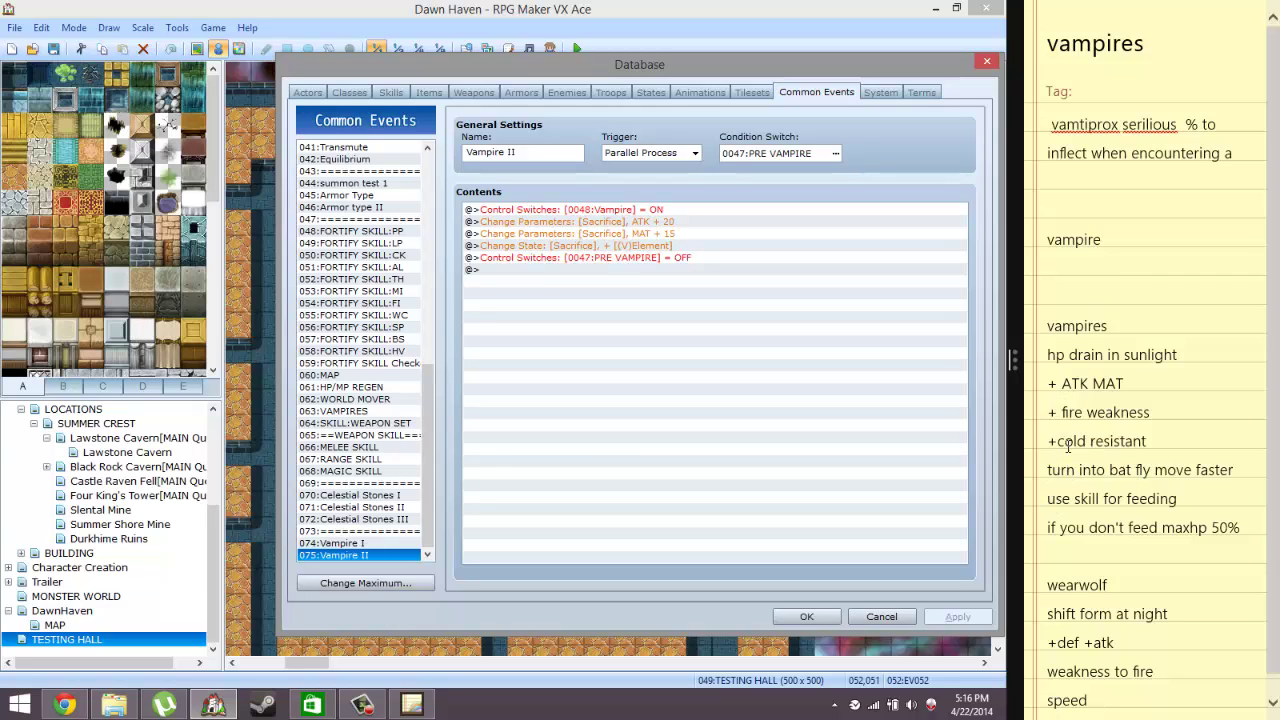
{"action": "double_click", "coordinate": [1056, 355]}
{"action": "left_click_drag", "start_coordinate": [1216, 324], "coordinate": [1201, 359]}
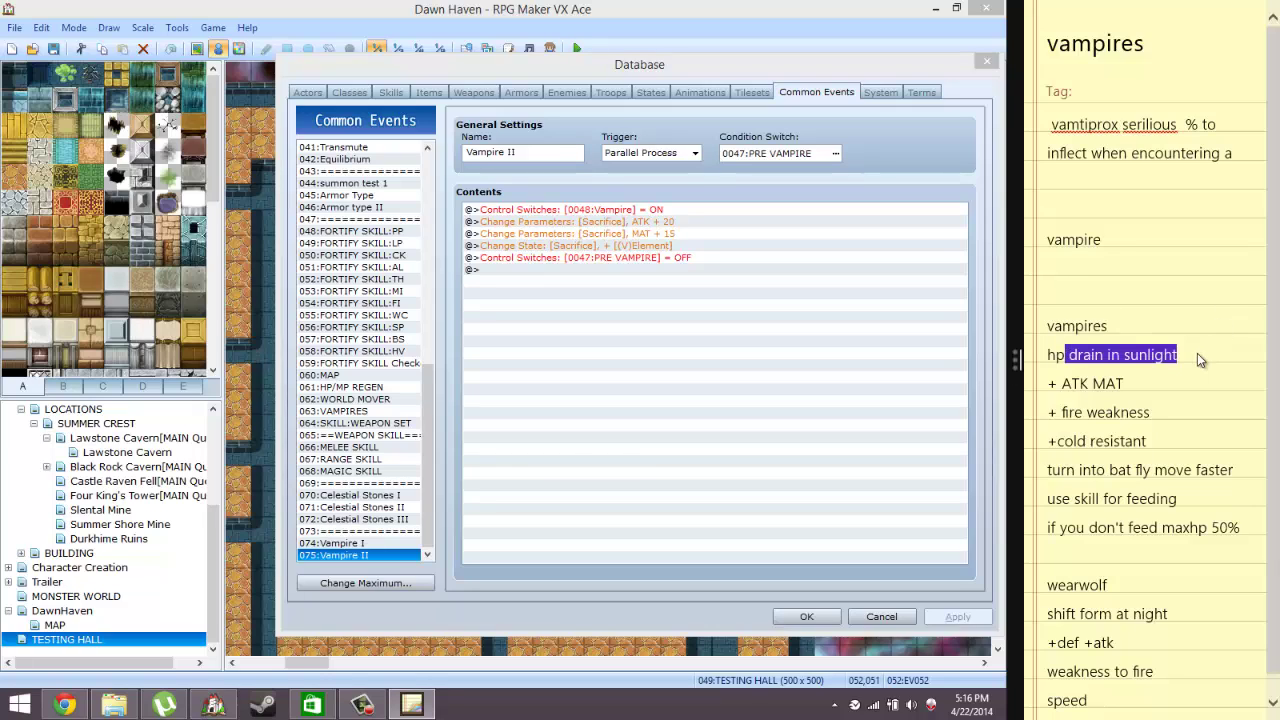
{"action": "left_click_drag", "start_coordinate": [1056, 499], "coordinate": [1162, 506]}
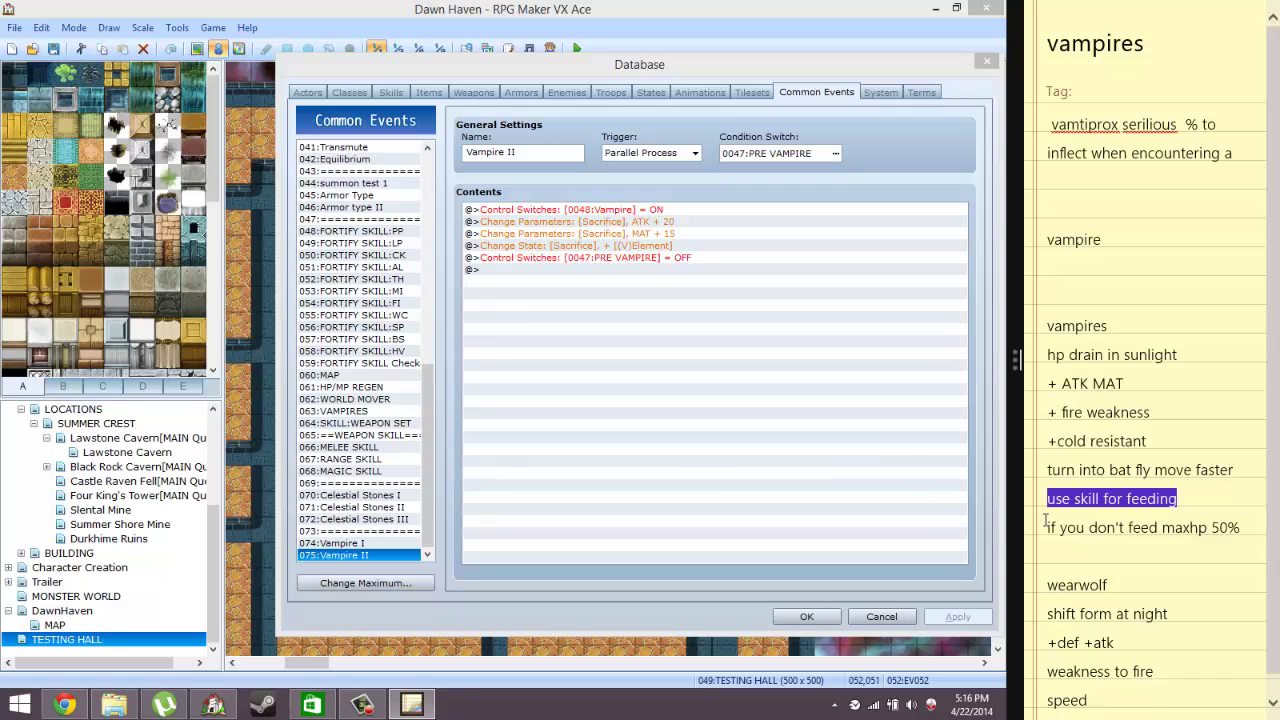
{"action": "left_click_drag", "start_coordinate": [1047, 527], "coordinate": [1240, 528]}
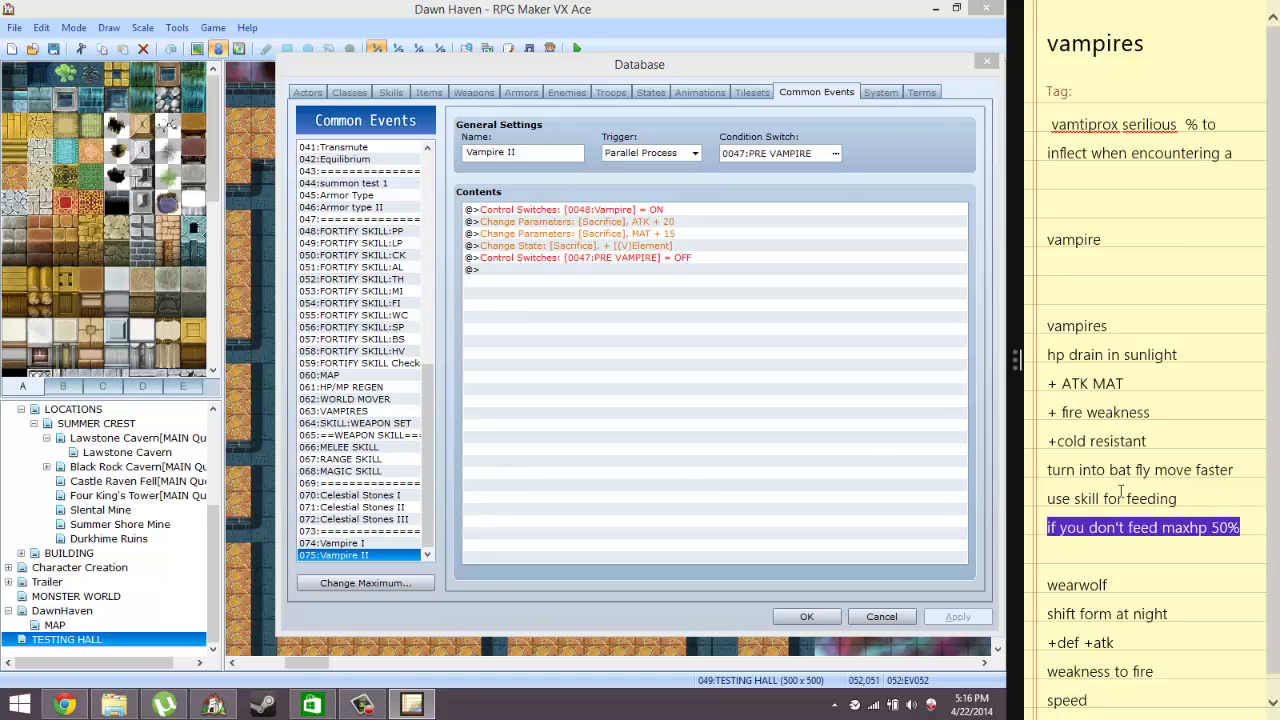
{"action": "left_click", "coordinate": [1062, 473]}
{"action": "left_click_drag", "start_coordinate": [1062, 473], "coordinate": [1213, 480]}
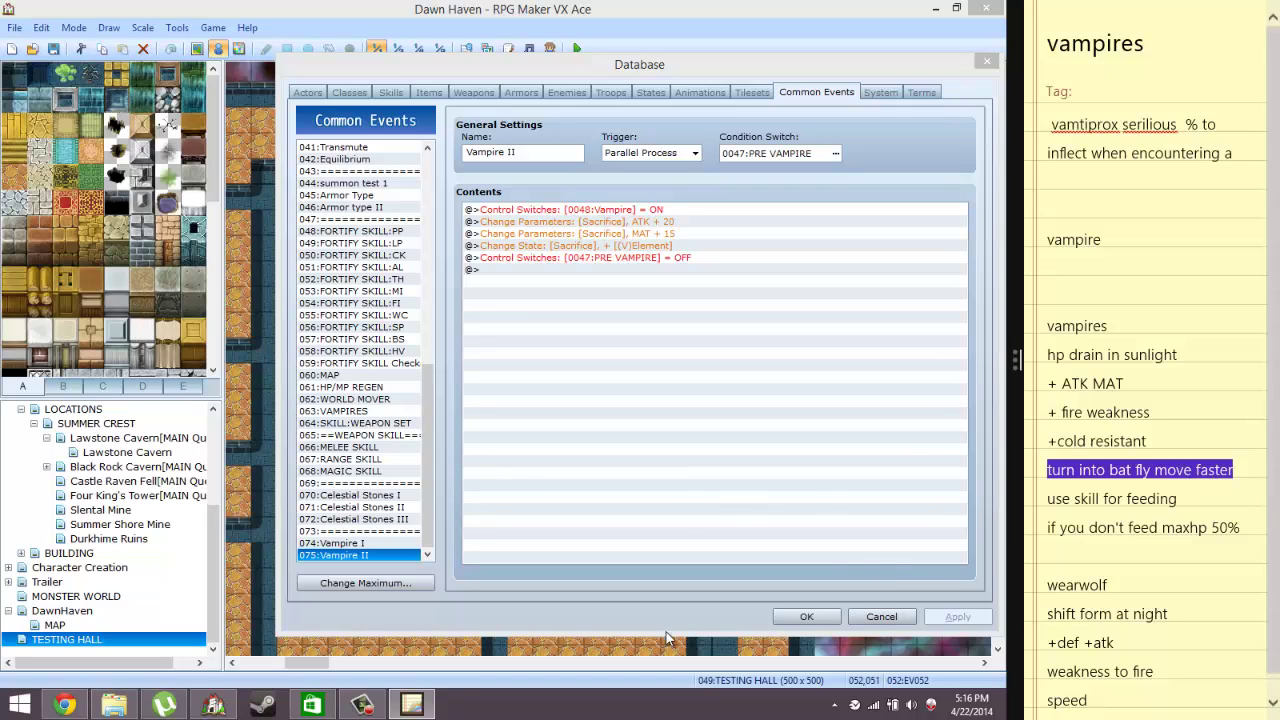
{"action": "left_click", "coordinate": [365, 707]}
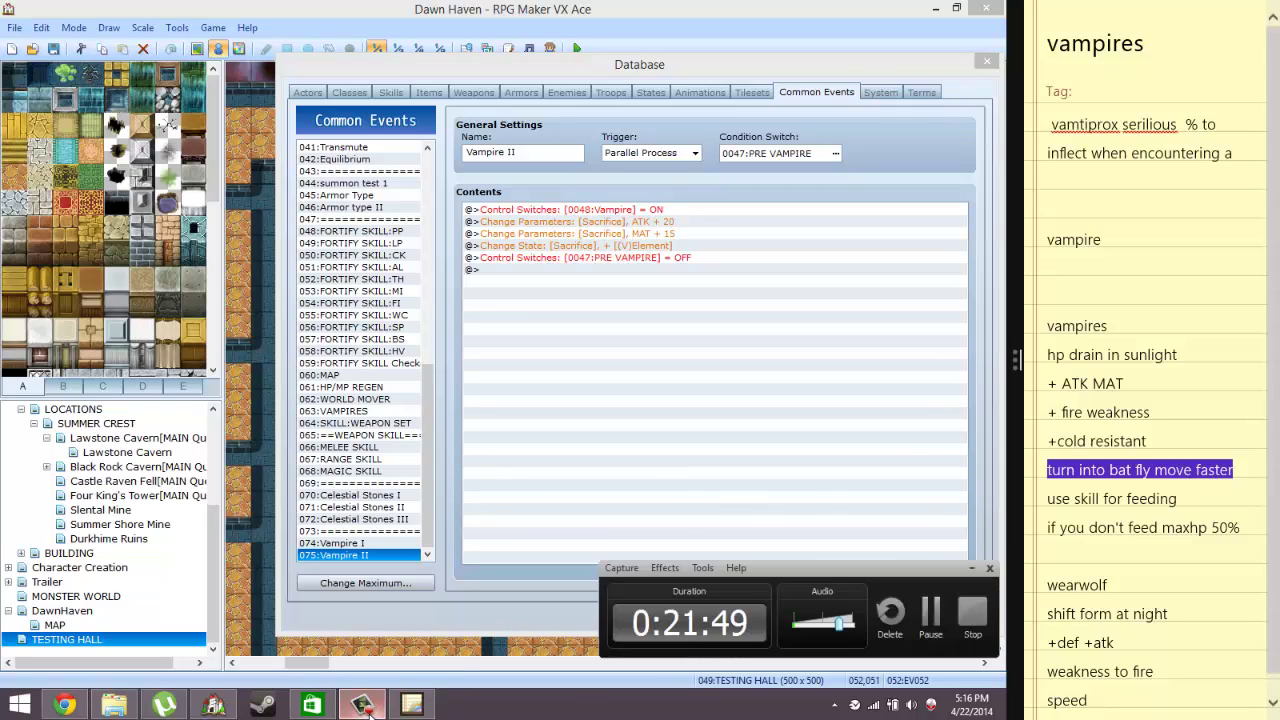